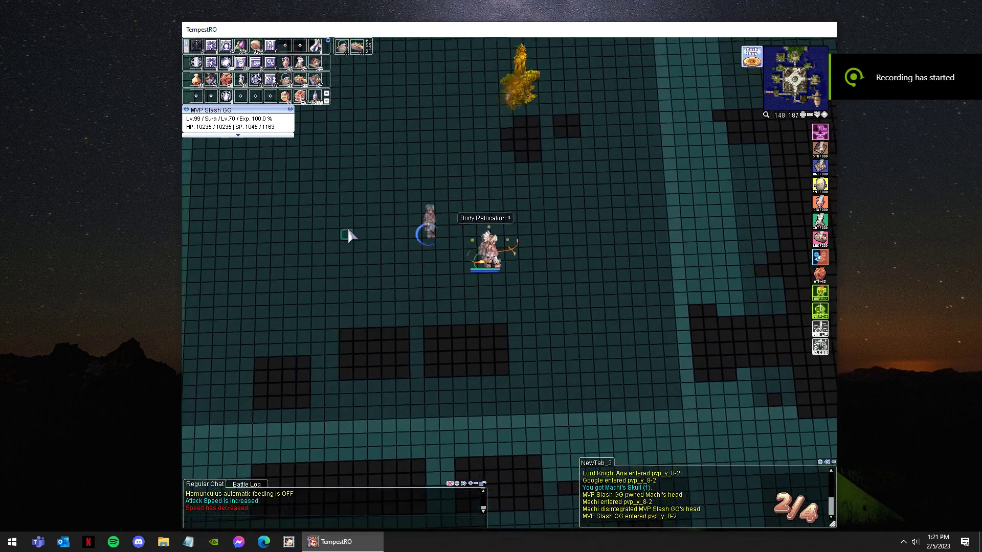
Relocate across the PvP room, gather spirit spheres and Asura Strike the enemy.
click(647, 200)
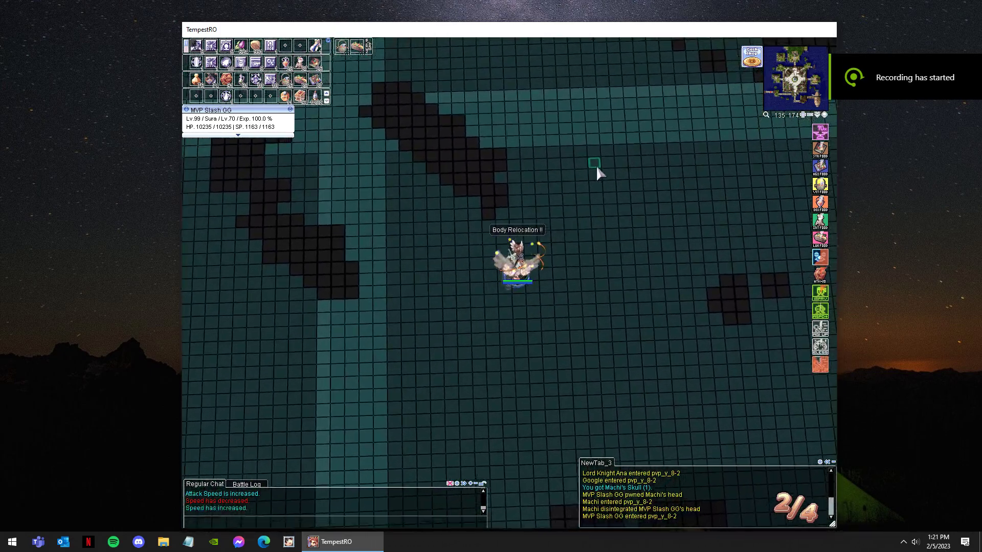
click(597, 167)
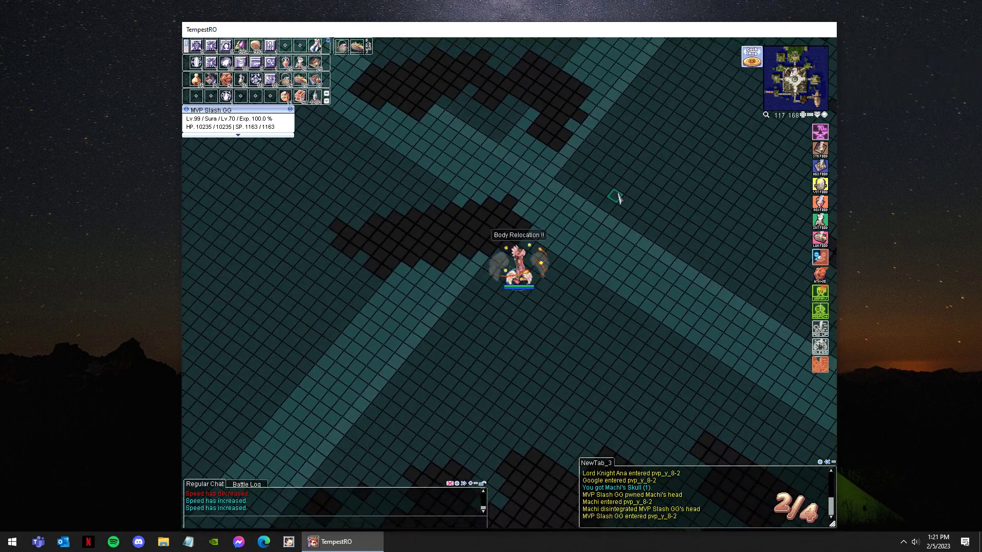
click(644, 183)
key(F1)
key(F2)
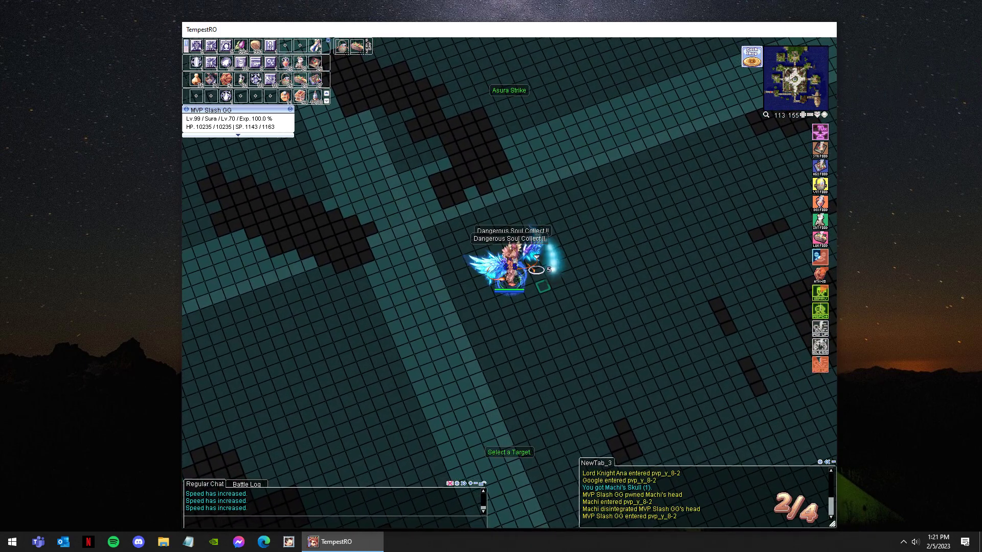
click(535, 270)
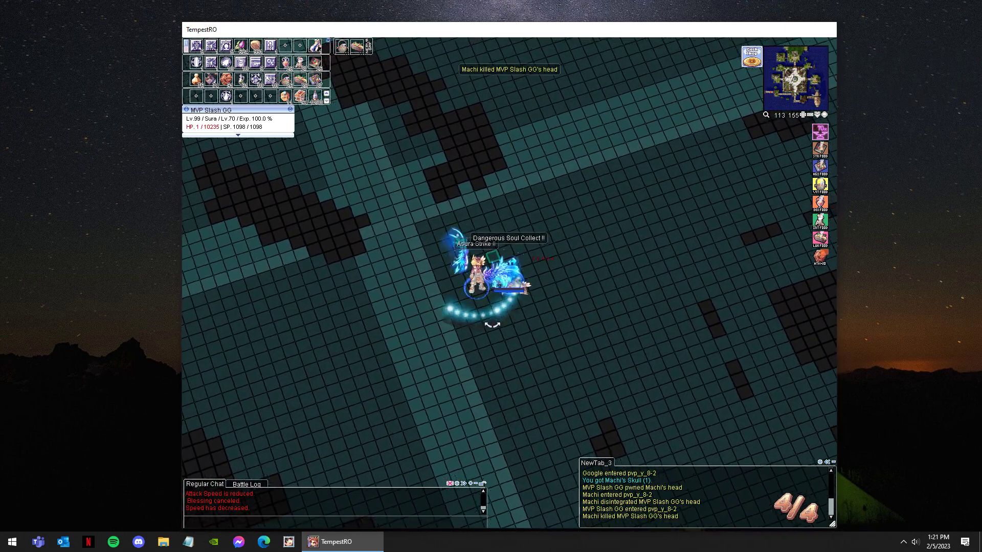
Respawn at the save point and re-enter through the PvP Keeper.
click(538, 358)
click(549, 305)
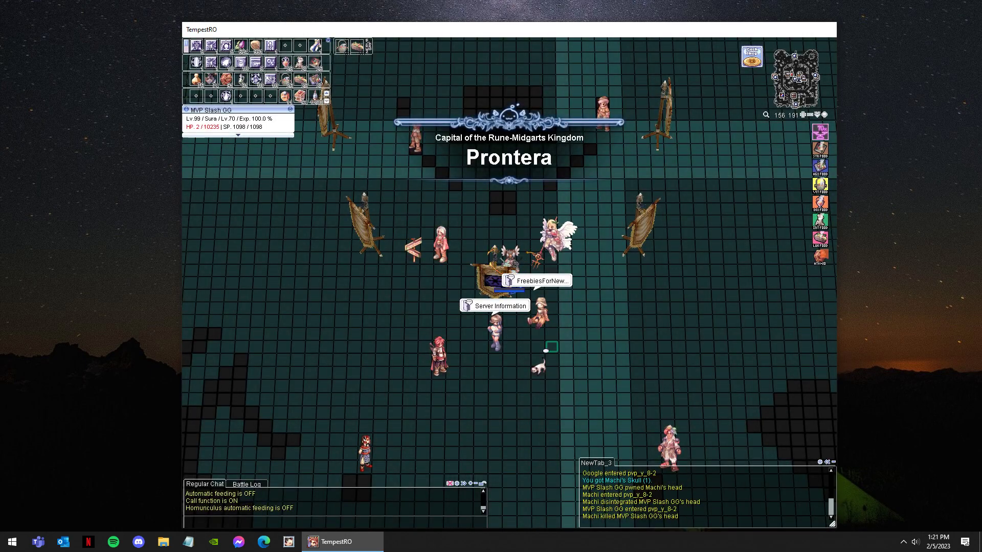
click(438, 354)
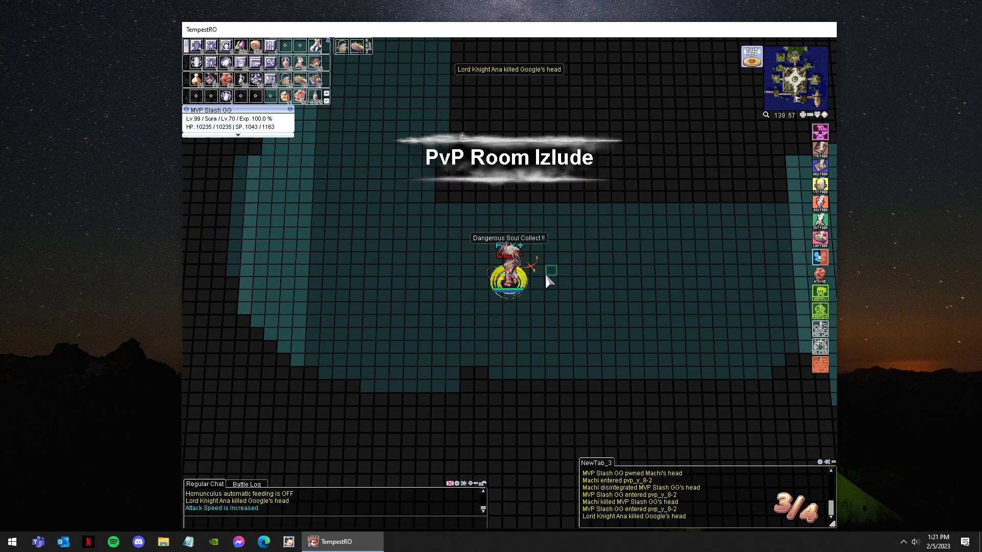
Dash north across the room, close the inventory and restore the skill shortcuts.
click(603, 278)
click(377, 203)
click(499, 128)
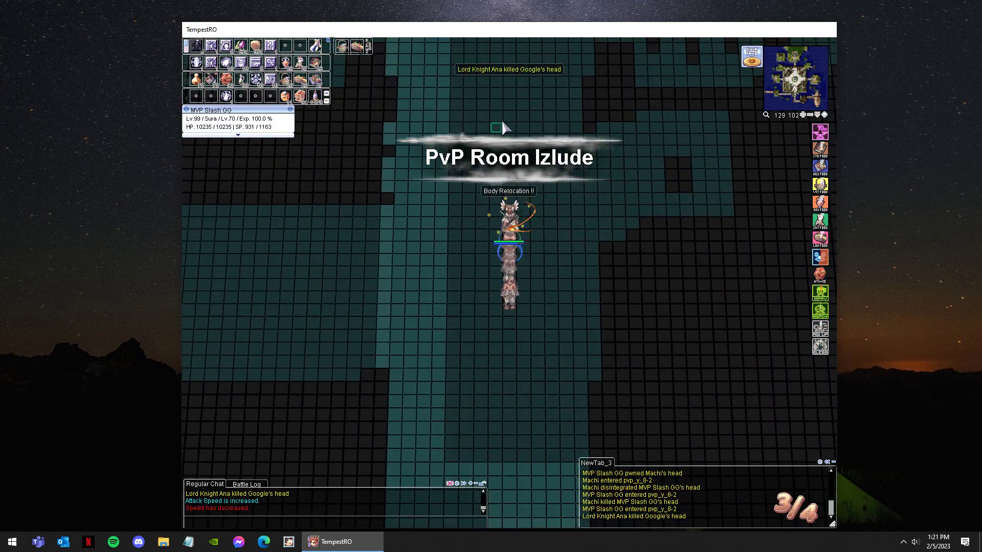
key(Return)
key(Return)
key(alt+e)
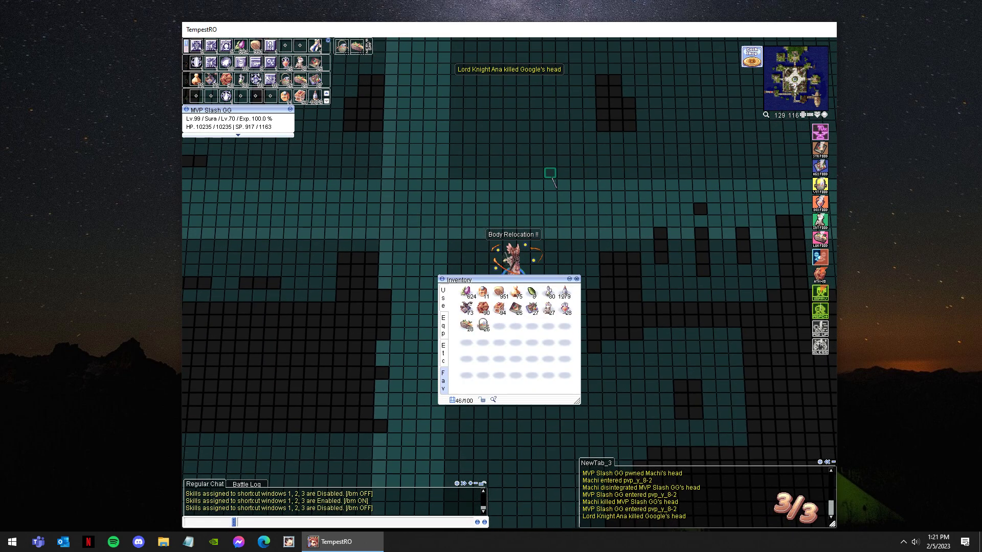
key(Return)
key(Return)
key(alt+e)
click(549, 179)
Approach the opponent, gathering spirit spheres and readying Asura Strike.
click(491, 184)
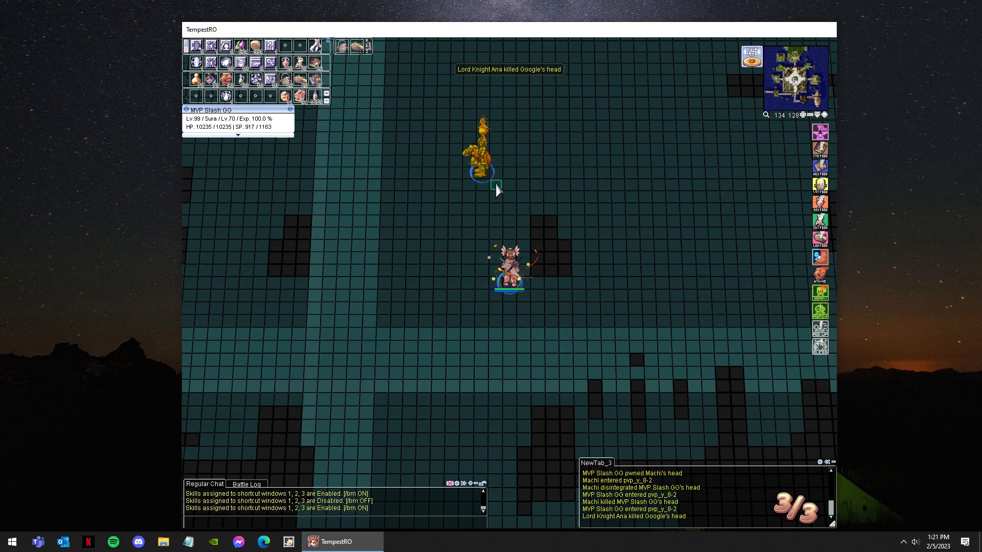
click(495, 182)
key(F1)
click(489, 150)
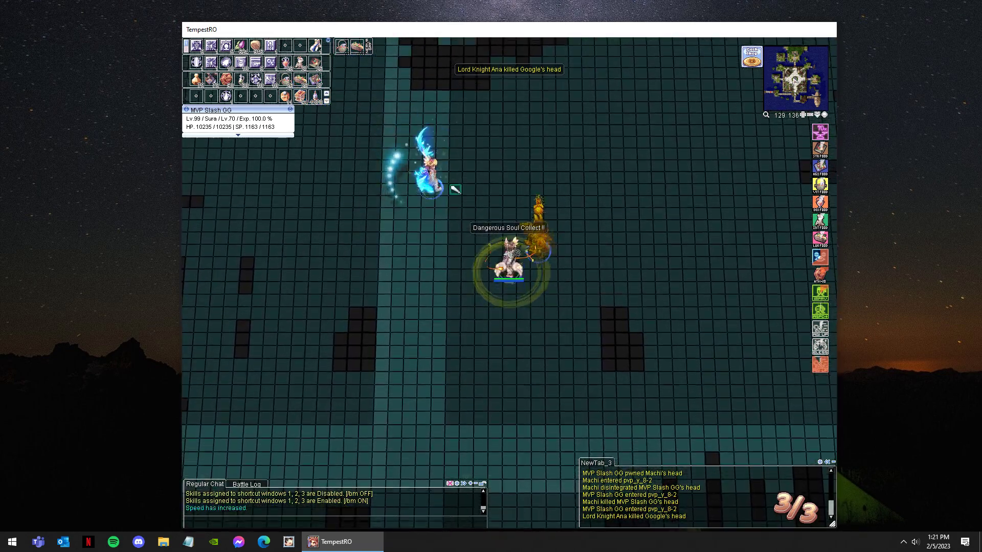
key(F2)
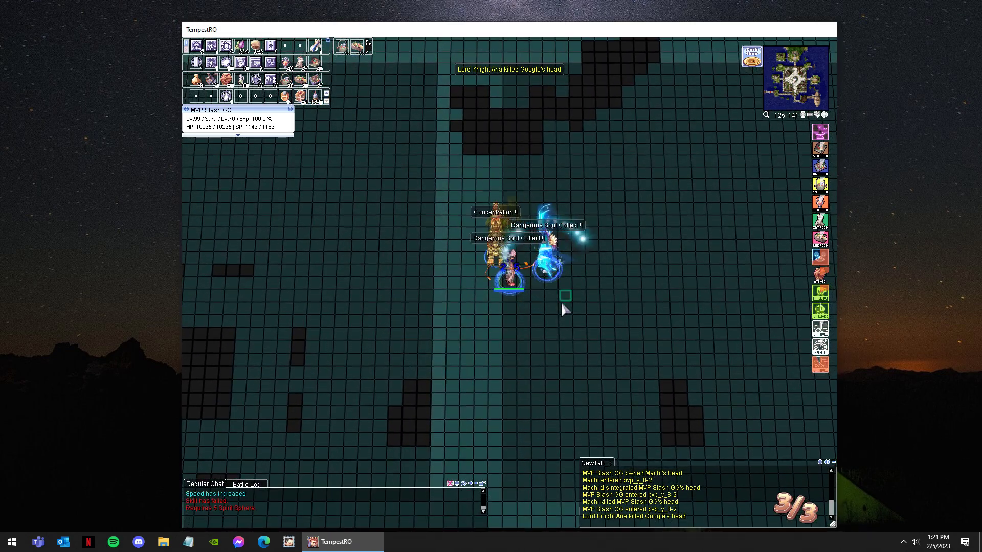
Respawn, relocate east through the room and Asura Strike the enemy.
click(511, 361)
click(546, 306)
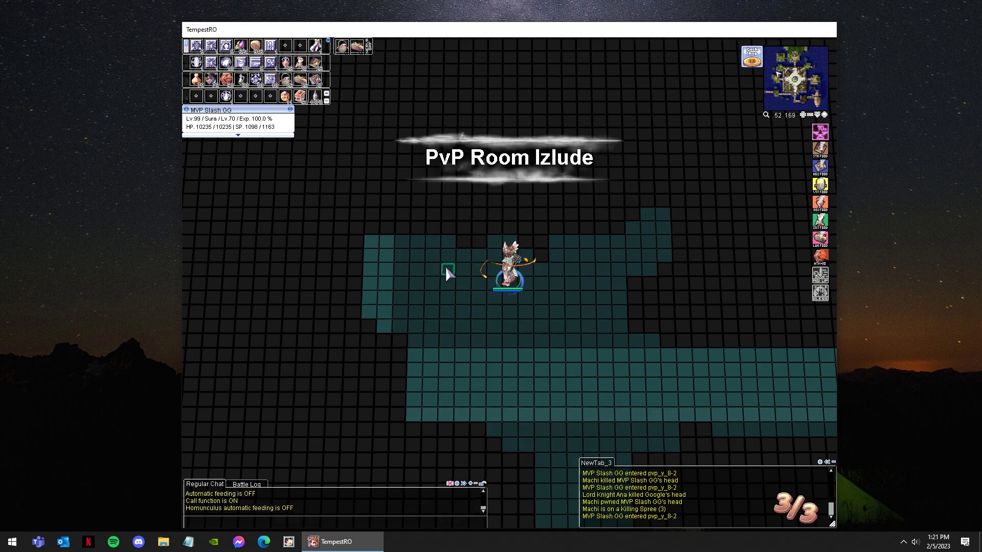
click(568, 322)
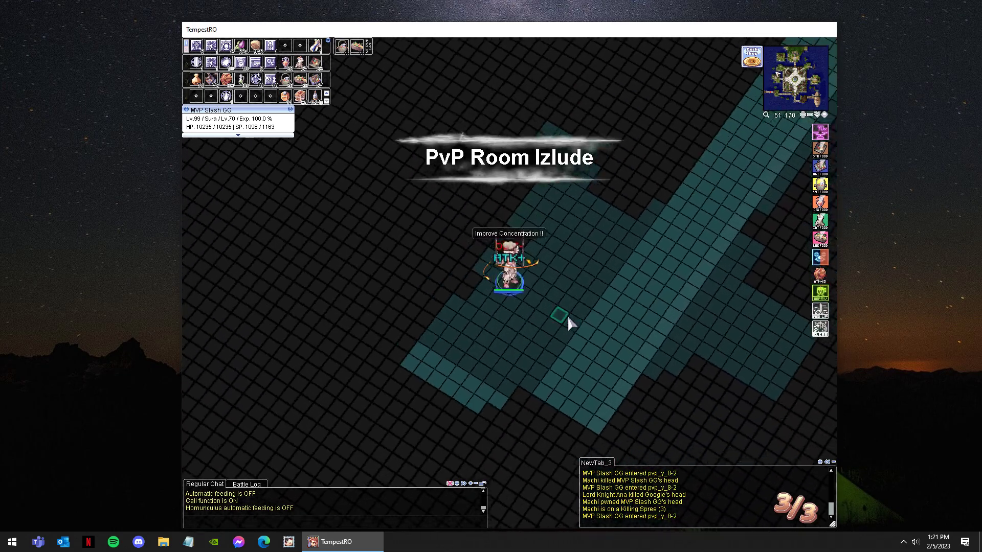
click(634, 325)
click(691, 215)
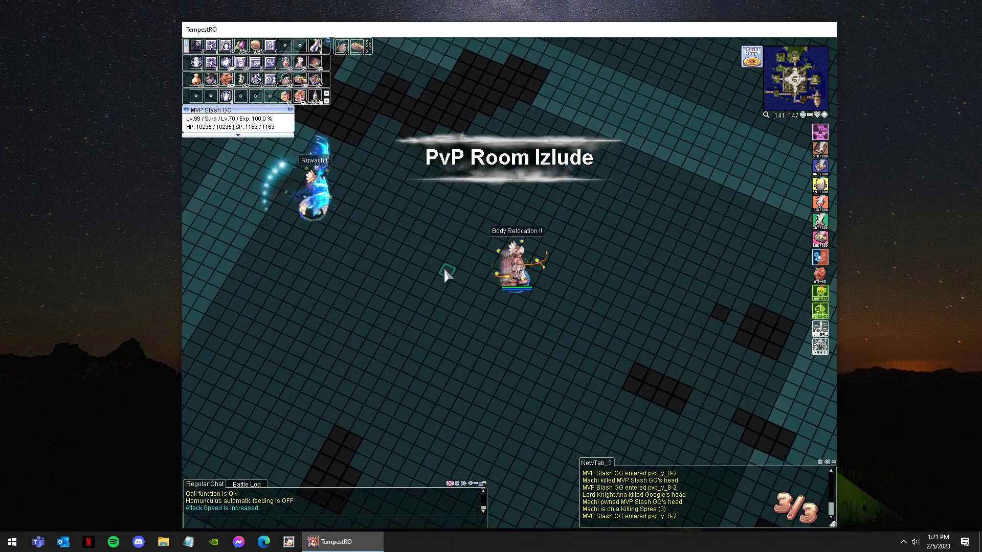
click(499, 261)
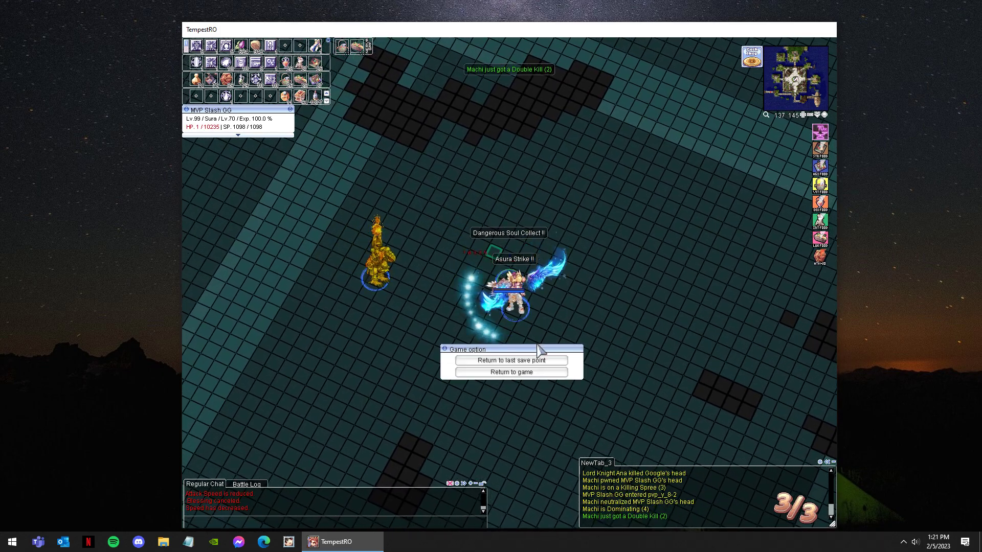
Respawn again and relocate south-east toward the opponents.
click(508, 357)
click(550, 306)
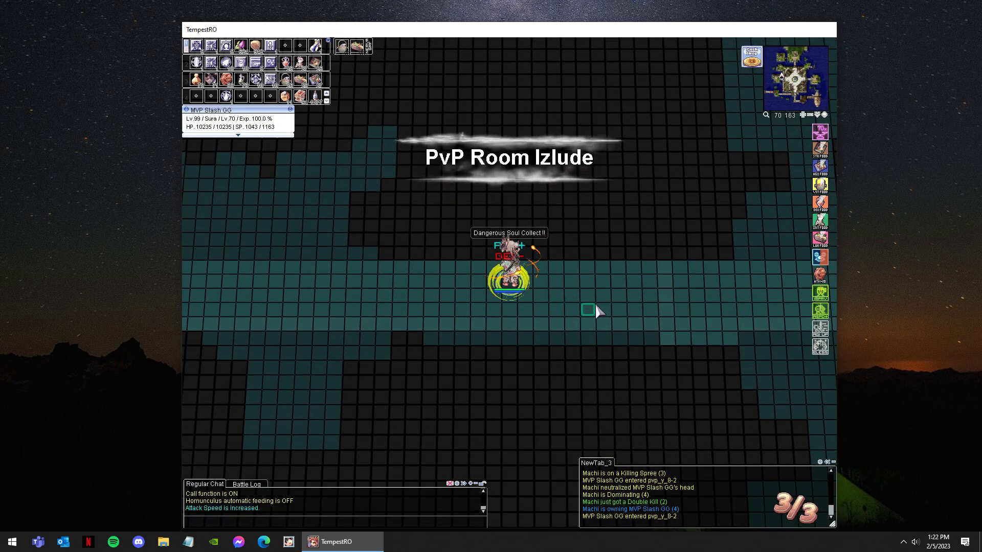
click(711, 298)
click(712, 400)
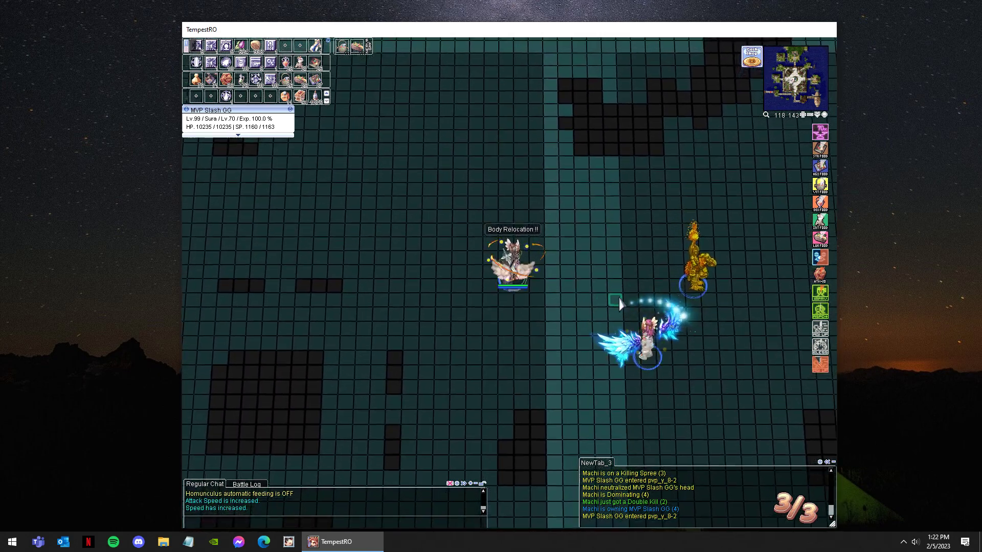
Finish the blue player, then reposition beside the next opponent and straighten the view.
click(558, 325)
click(537, 310)
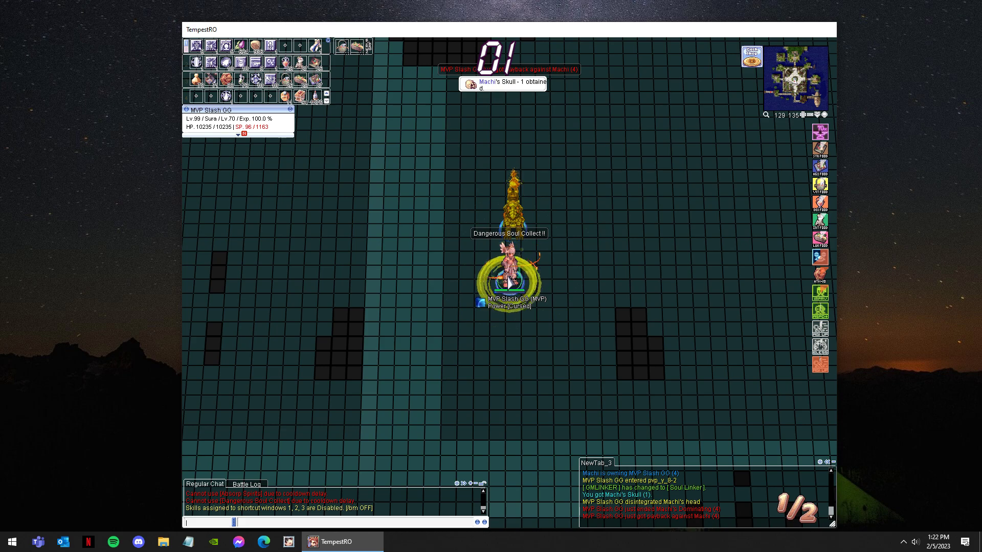
text(Machi)
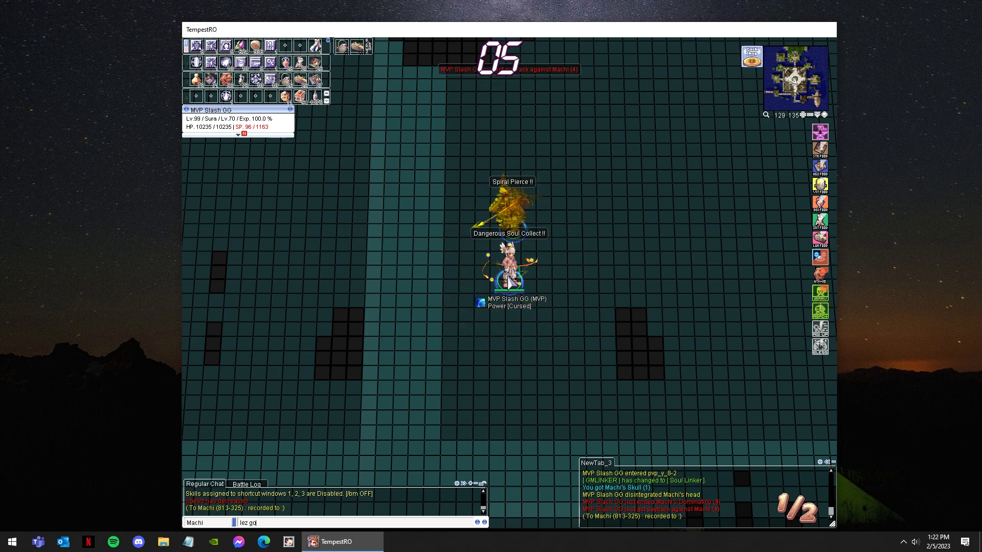
click(428, 213)
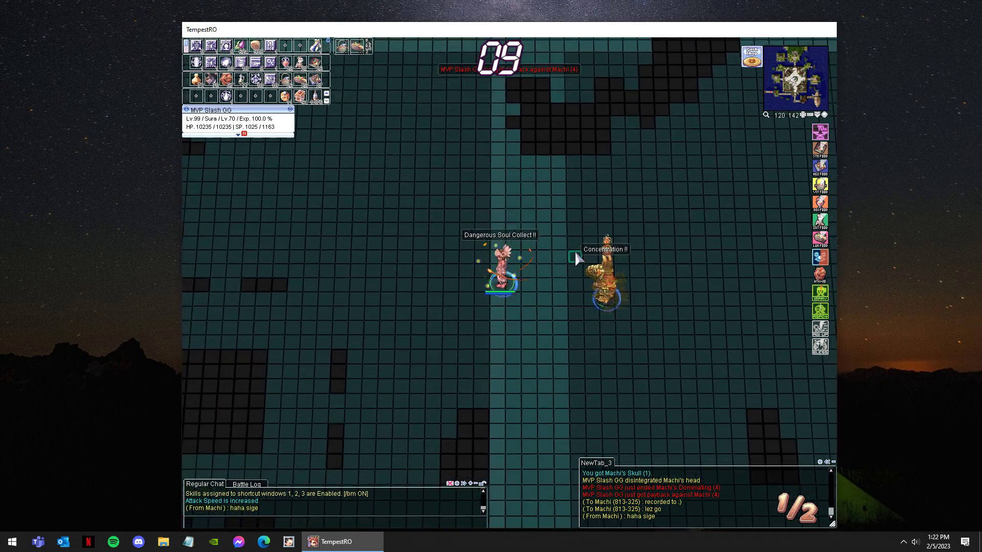
click(575, 256)
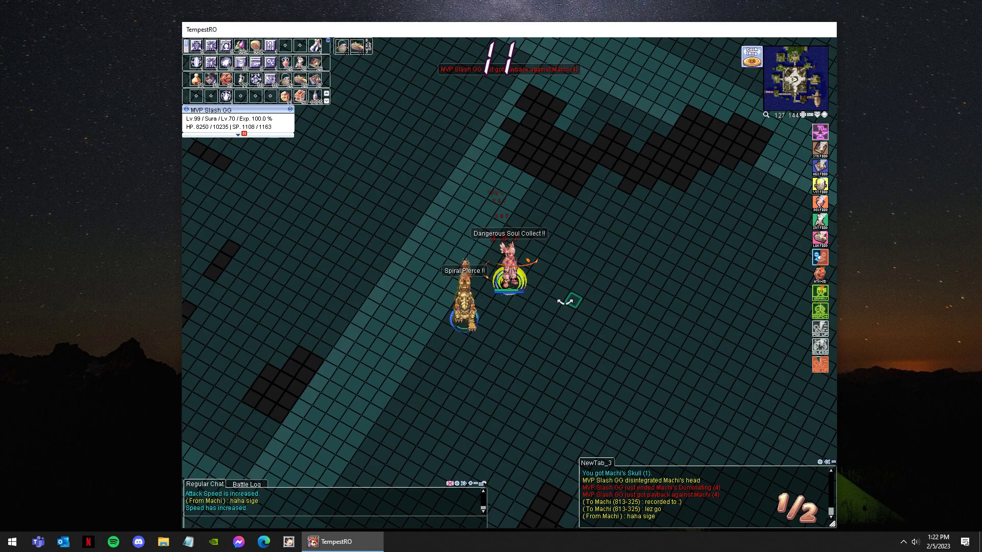
click(567, 301)
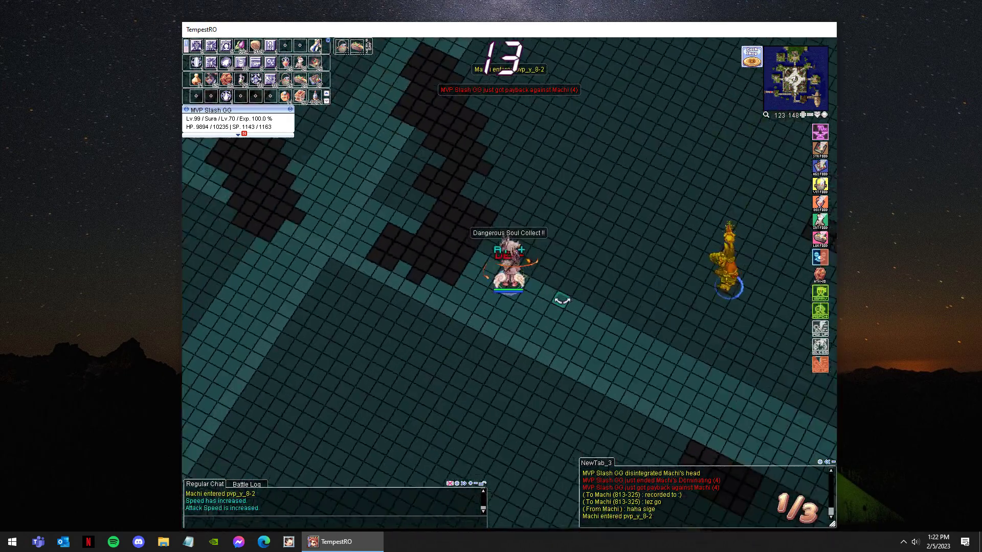
drag(562, 300, 613, 268)
Send Machi a whisper and a follow-up whisper.
key(Return)
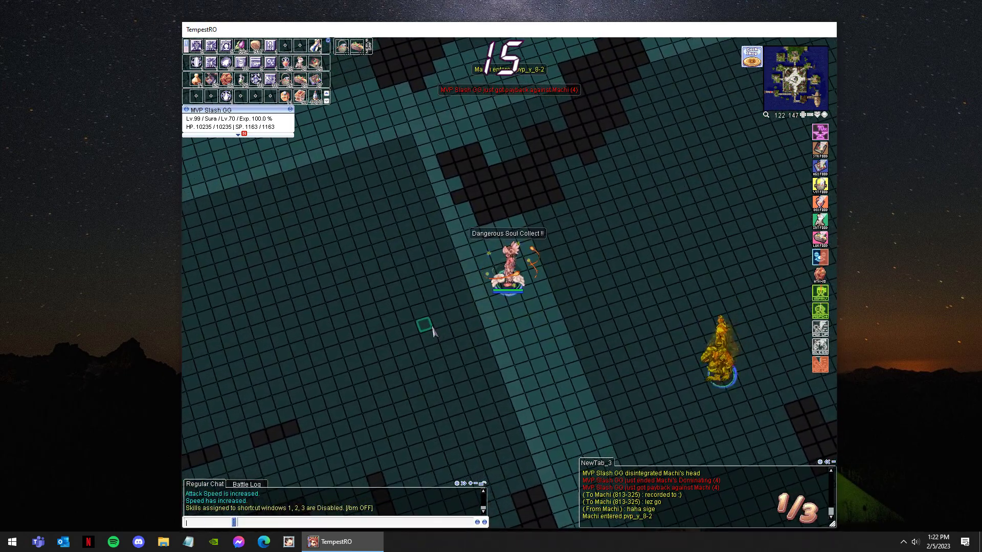
text(Machi)
key(Tab)
text(post ko)
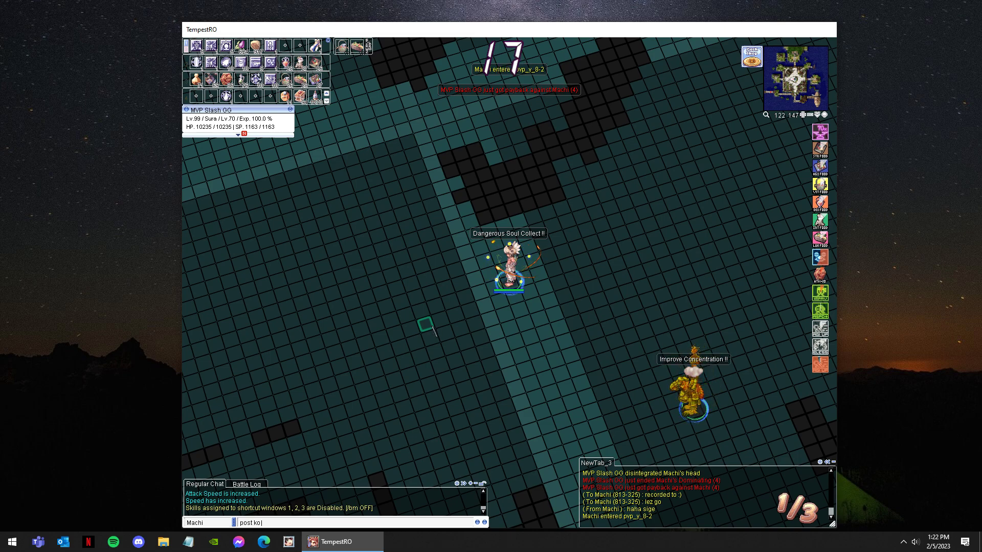
text( to later :))
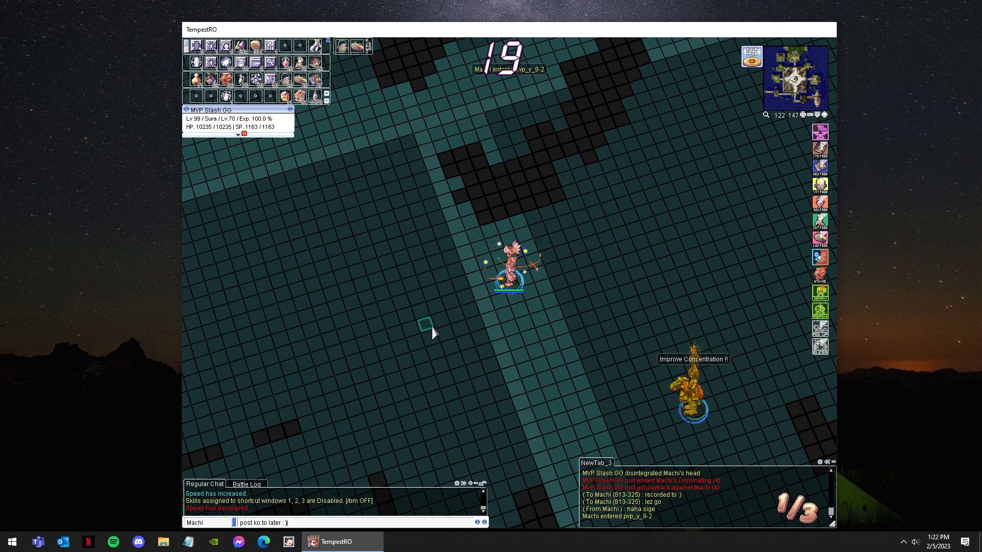
key(Return)
text(uncut)
key(Return)
key(Return)
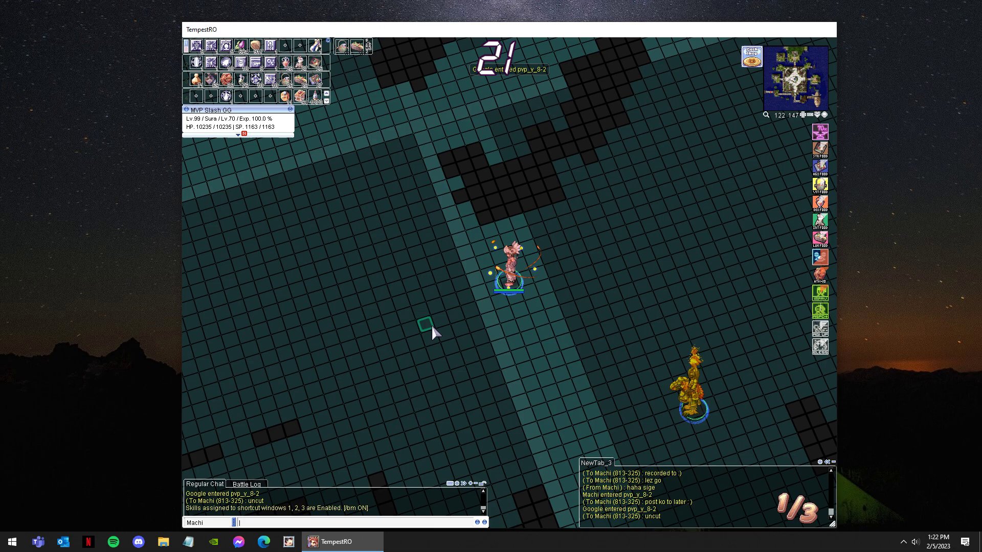
Defeat Machi with Asura Strike, then regather spheres and absorb spirits for SP.
click(607, 291)
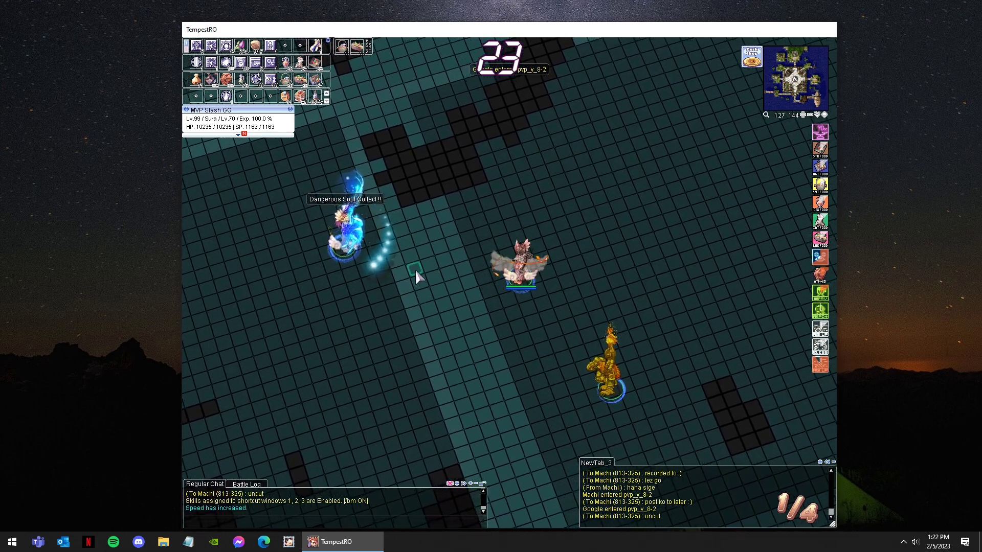
click(477, 254)
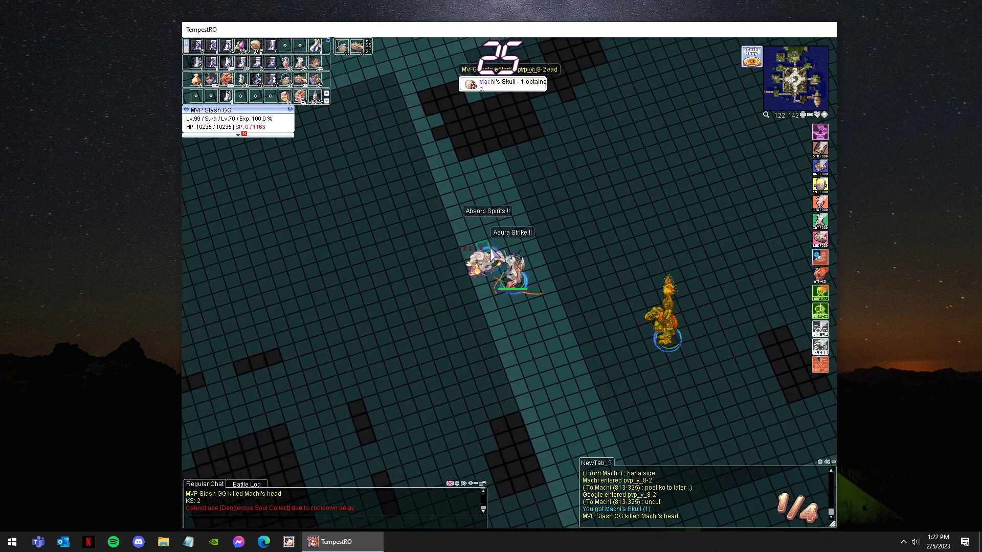
click(532, 241)
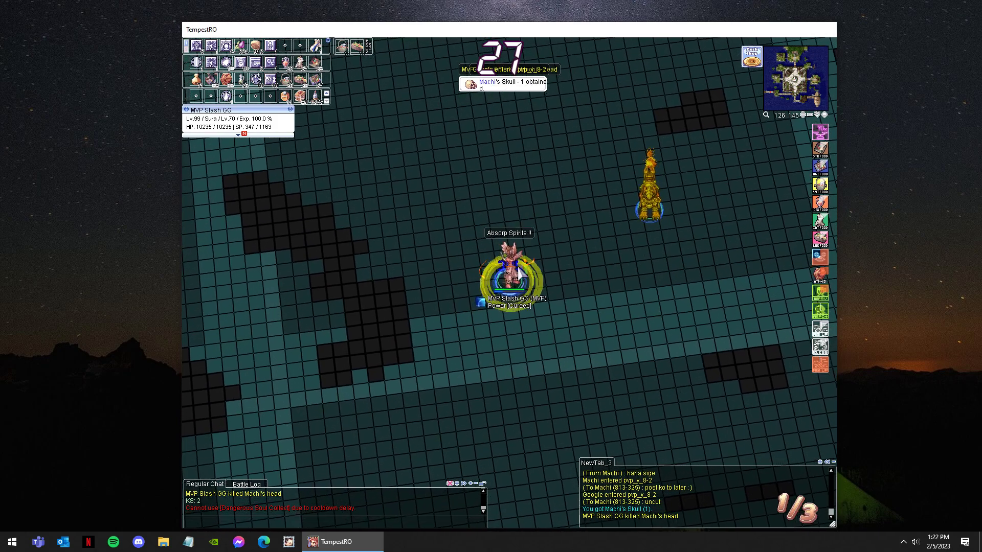
key(F2)
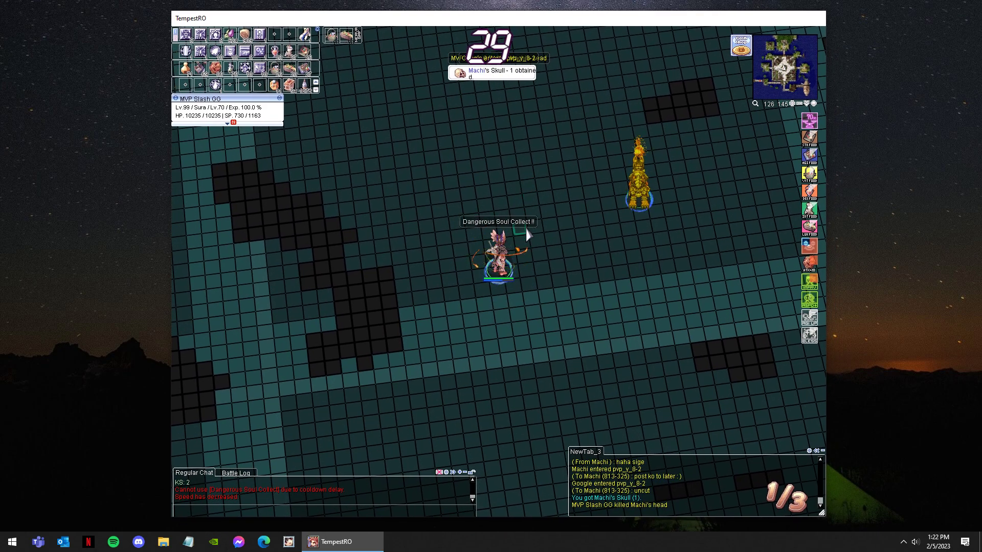
key(F3)
click(506, 280)
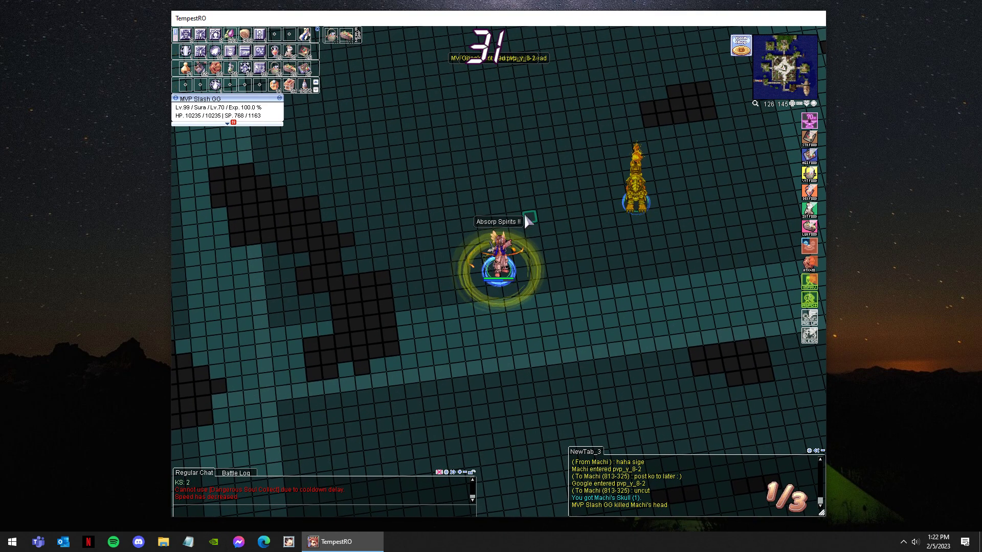
Gather spirit spheres and enter fury with Explosion Spirits while closing in.
key(F2)
key(F1)
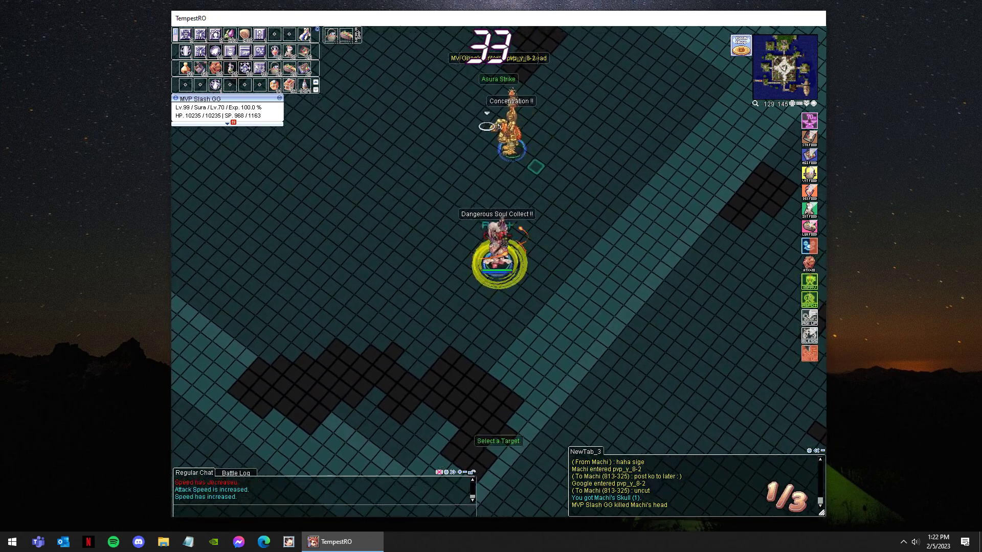
click(569, 336)
key(F4)
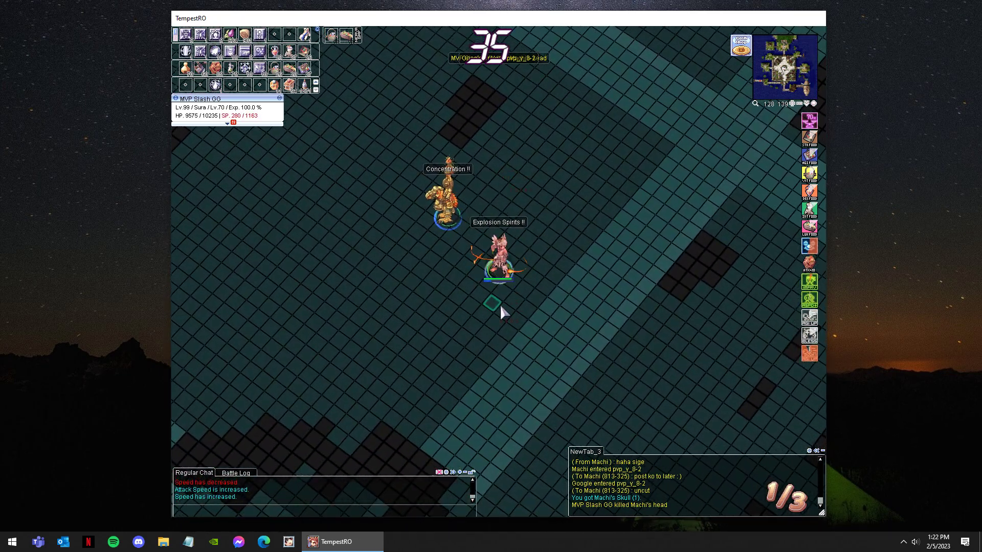
click(499, 305)
key(F1)
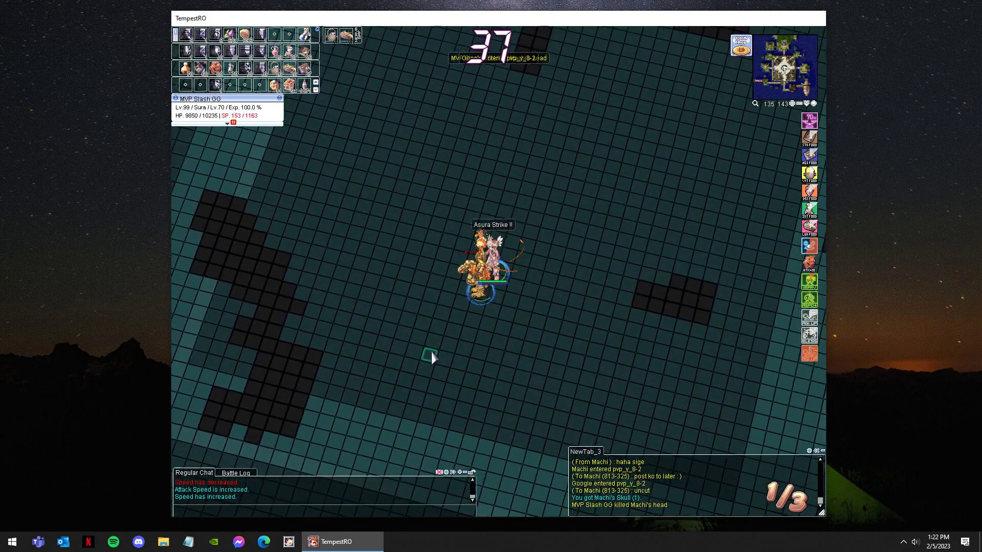
Re-enter fury and refill spirit spheres and SP beside the opponent.
click(439, 349)
key(F1)
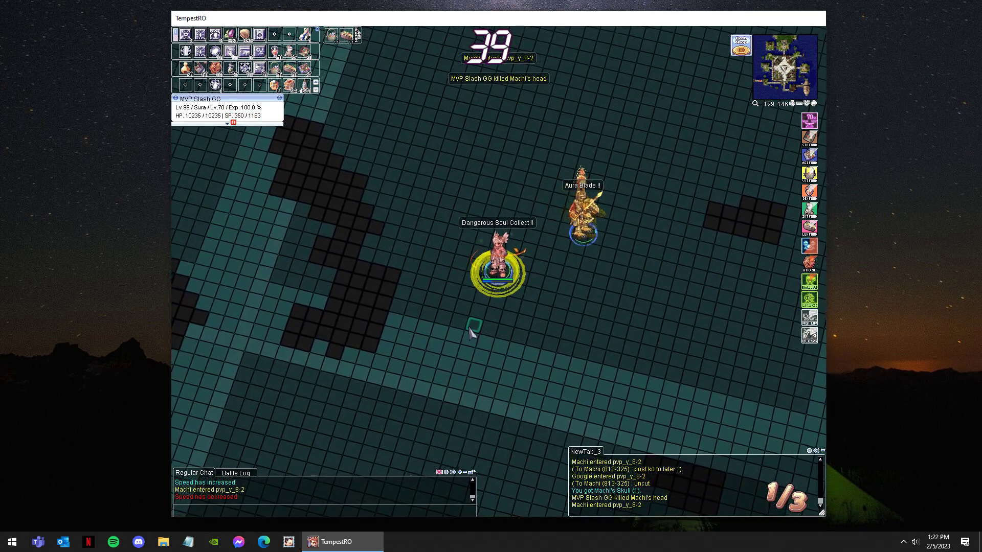
key(F4)
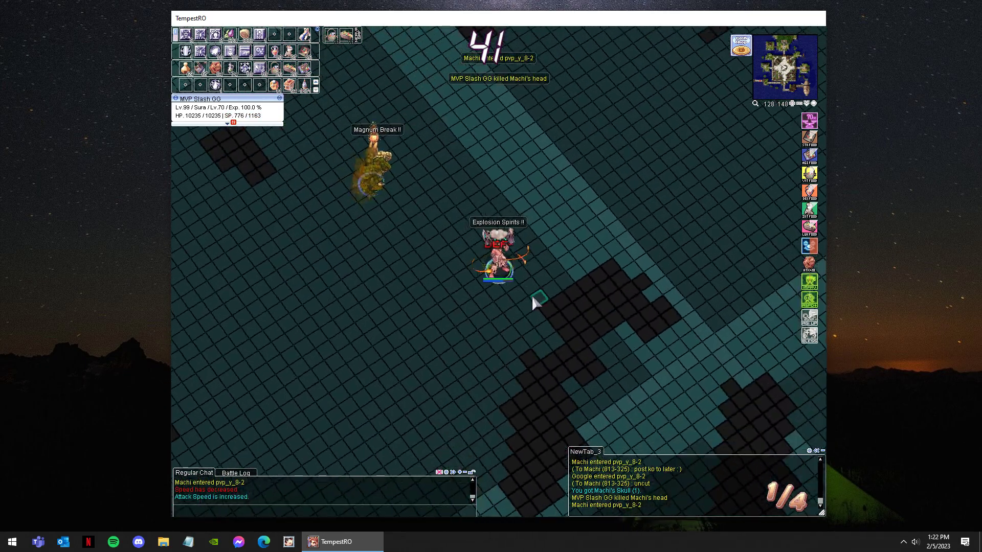
key(F1)
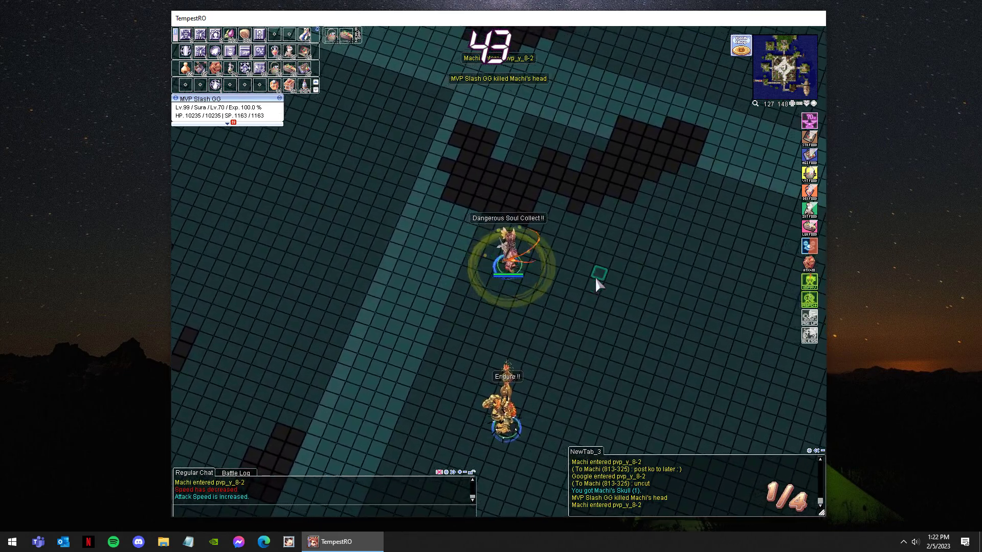
key(F2)
Asura Strike Machi, then choose Return to last save point after dying.
click(625, 237)
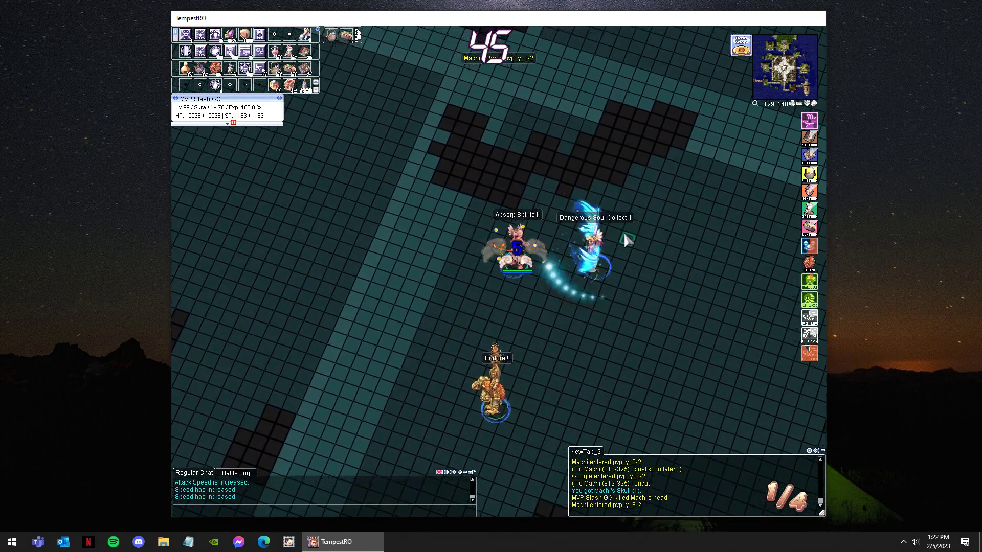
key(F3)
click(625, 240)
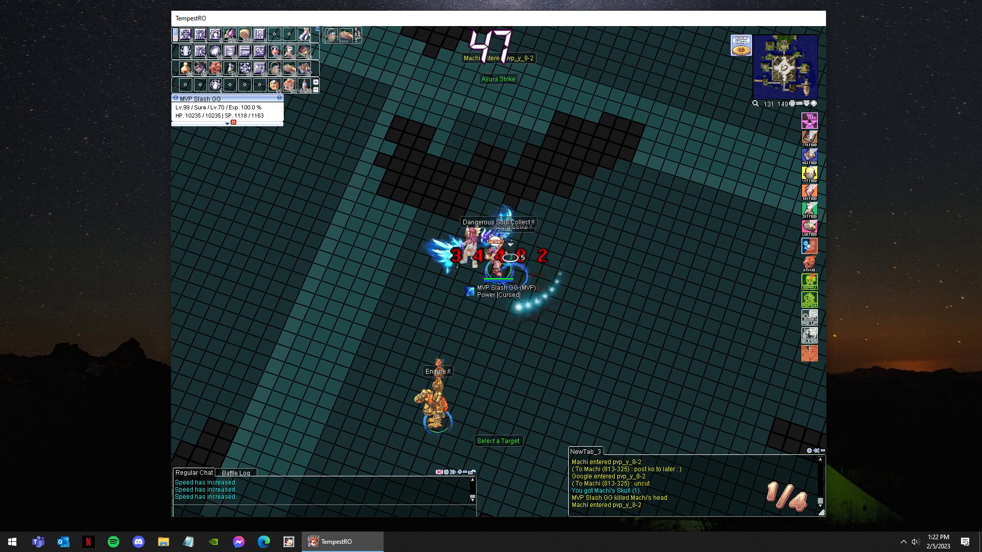
click(501, 347)
Respawn and warp via Prontera back into PvP Room Izlude, dashing toward players.
click(527, 293)
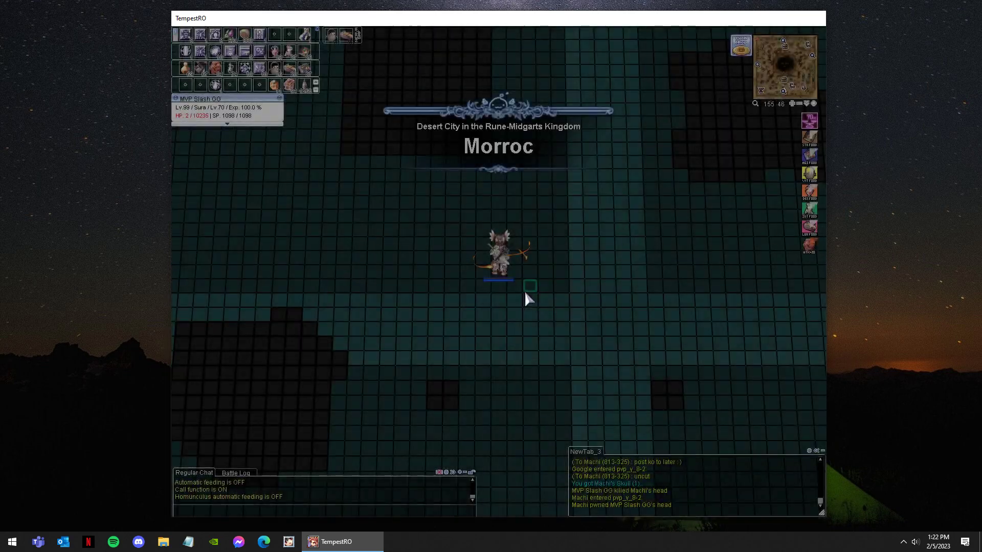
key(alt+1)
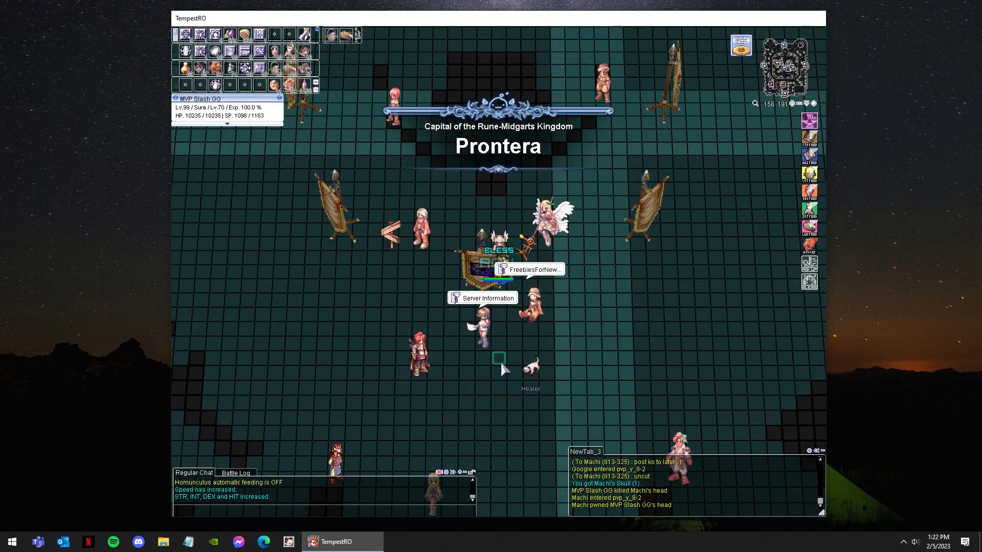
key(alt+2)
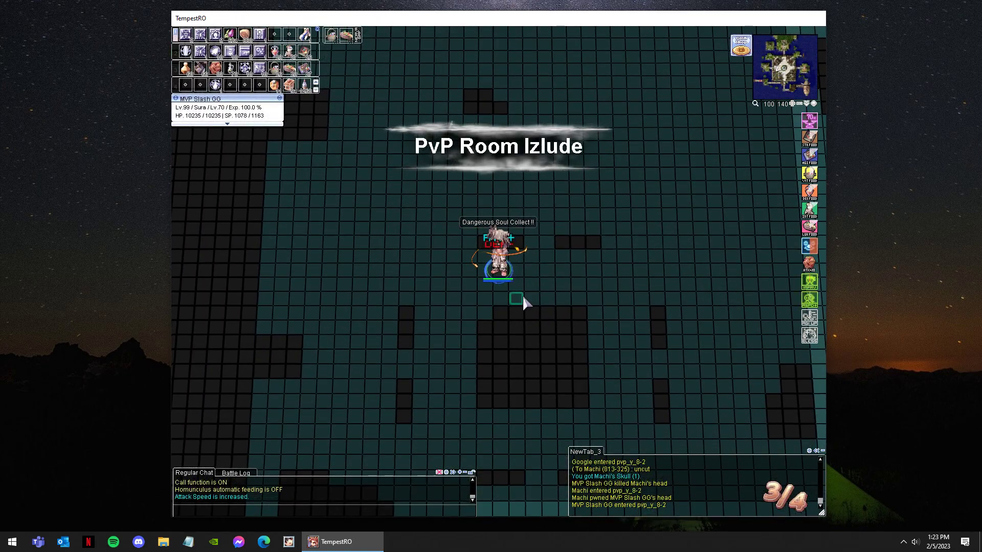
click(644, 260)
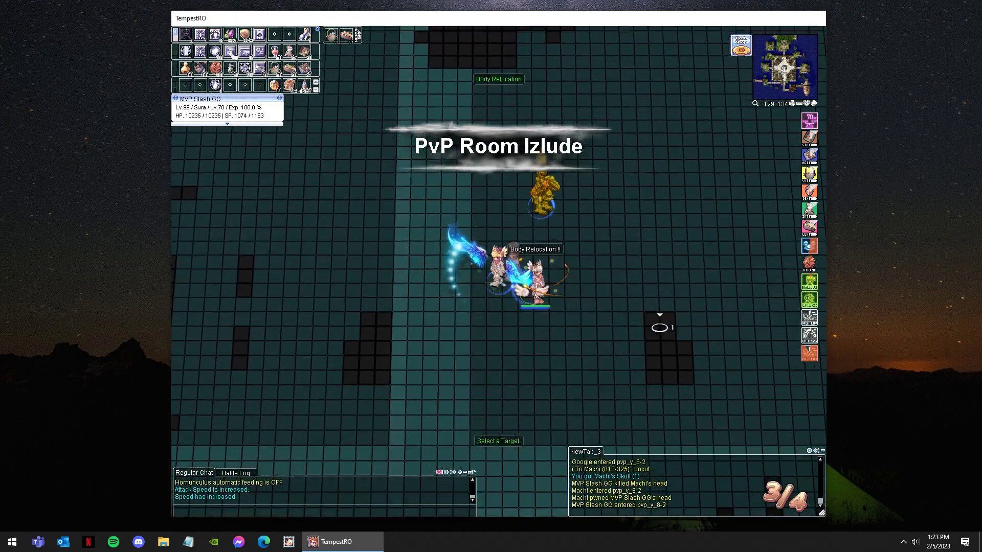
click(459, 324)
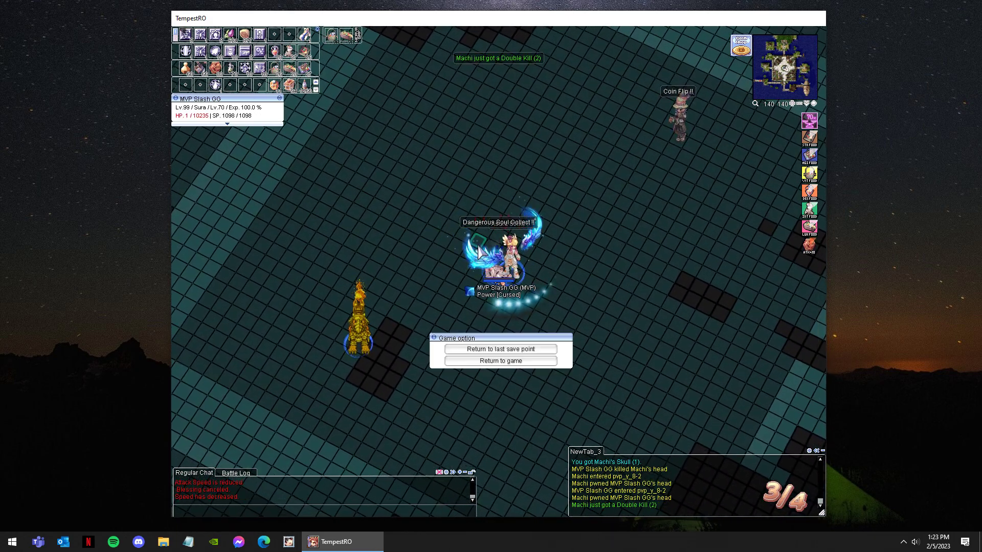
Respawn again, buff with Improve Concentration and relocate toward the opponent.
click(550, 348)
click(540, 292)
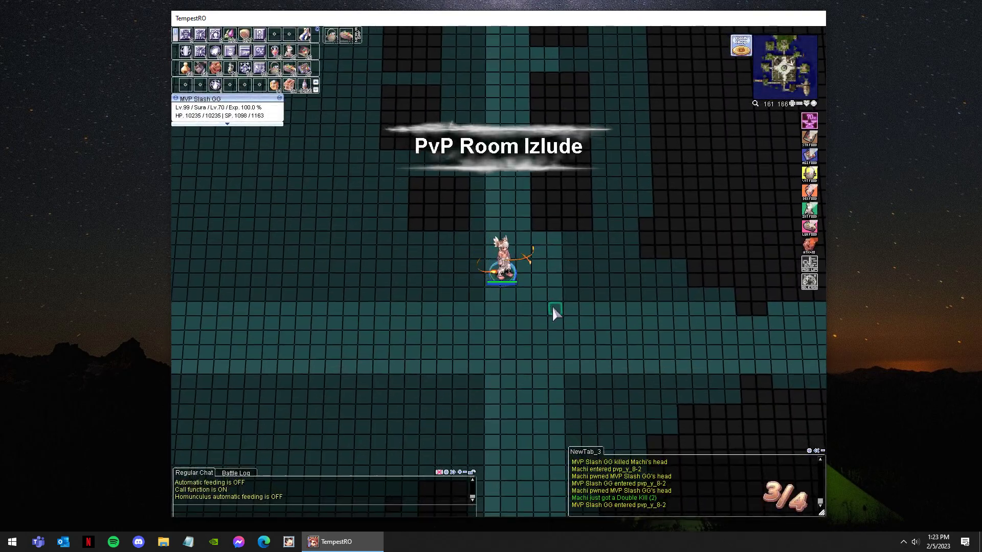
click(555, 312)
key(F1)
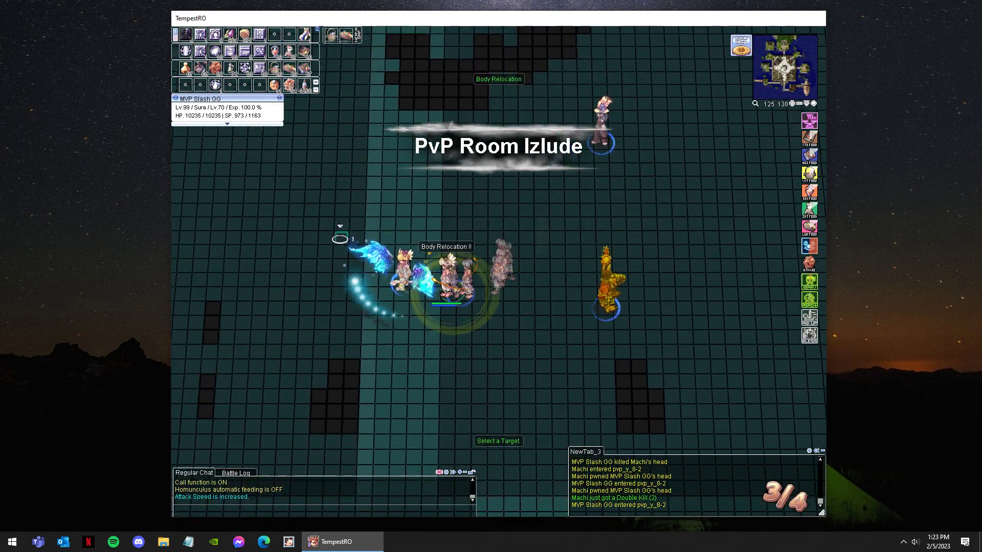
click(474, 157)
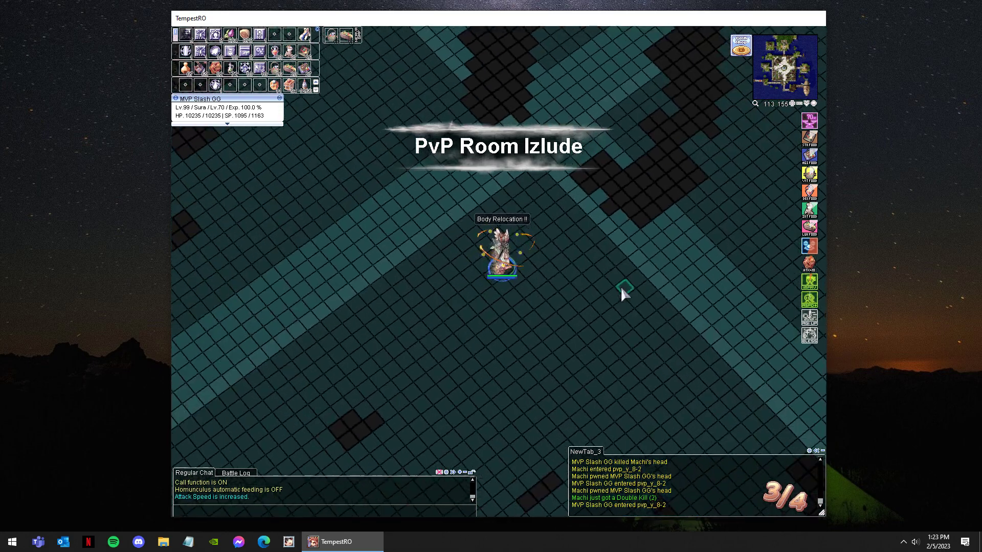
click(673, 243)
Refill SP, Asura Strike Machi, then recollect spirit spheres.
key(F2)
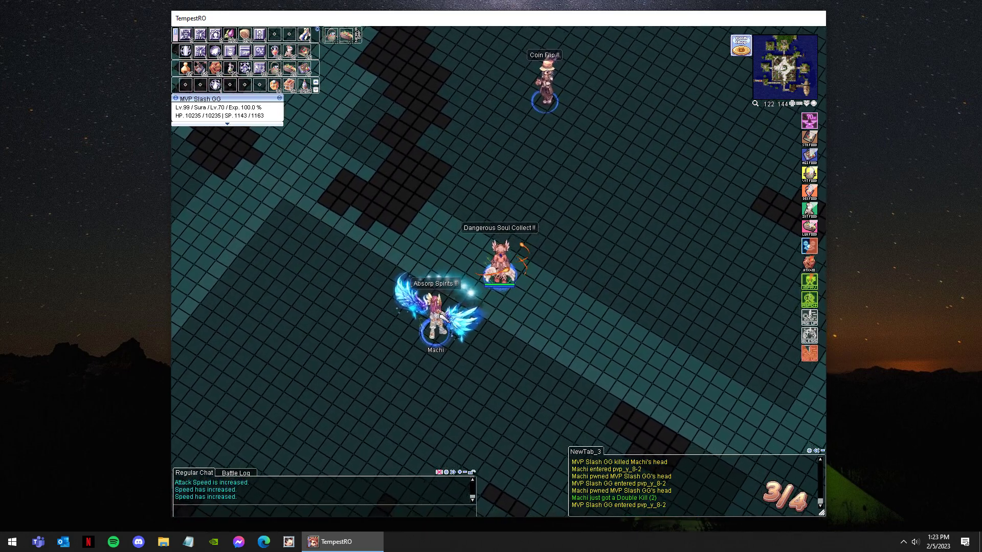
key(F3)
click(504, 254)
key(F2)
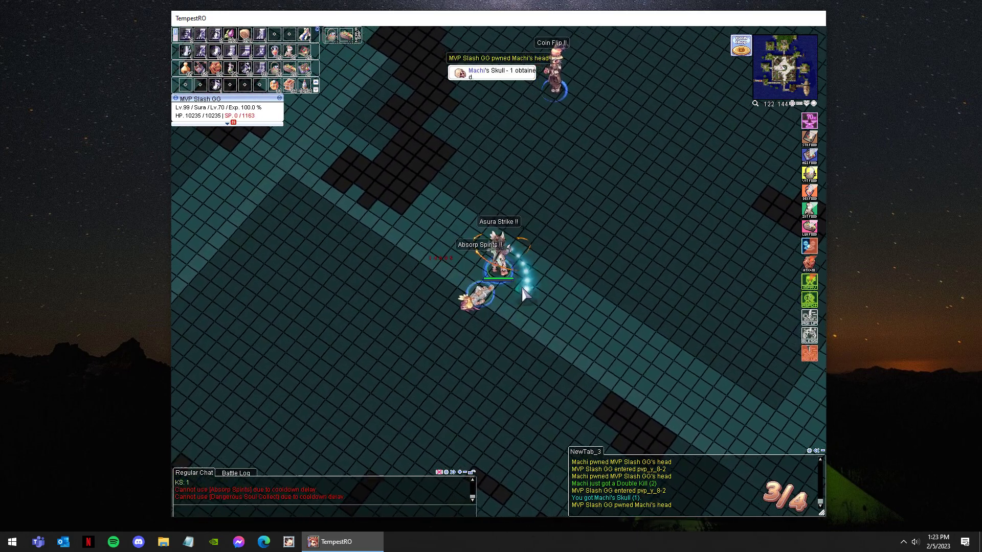
key(F1)
Recharge spheres, chase Machi west and Asura Strike again.
click(528, 261)
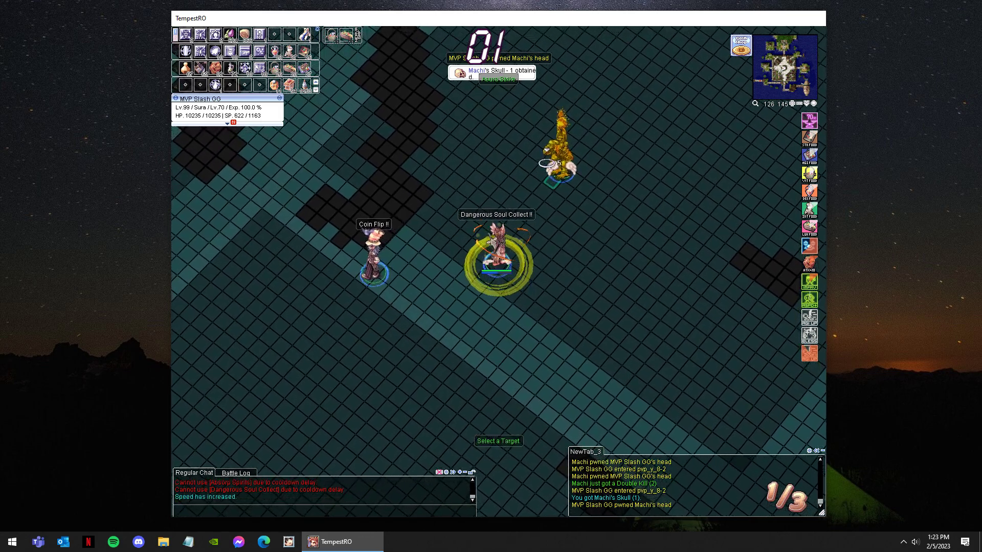
key(F4)
click(396, 347)
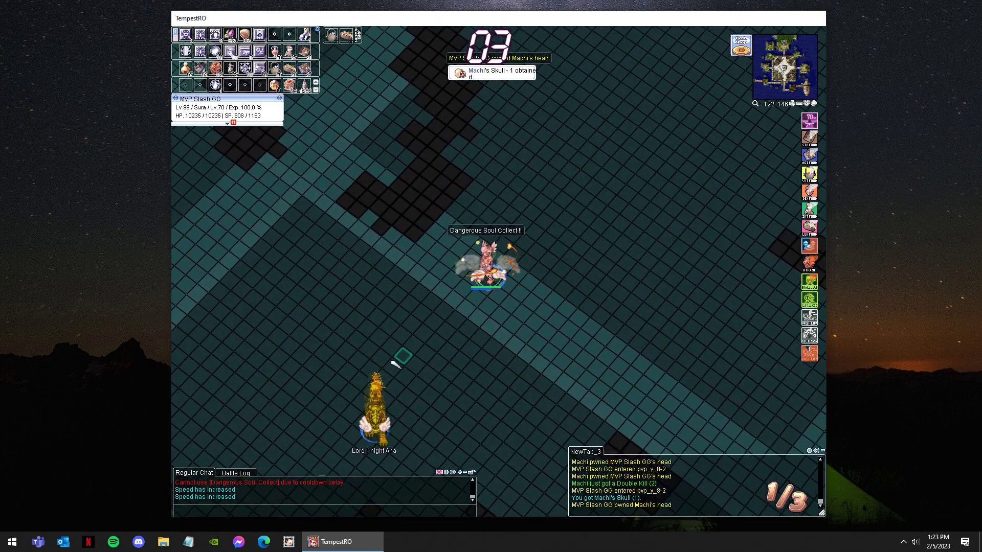
key(F3)
click(541, 274)
Regather spheres and cast Improve Concentration while walking back east.
click(603, 206)
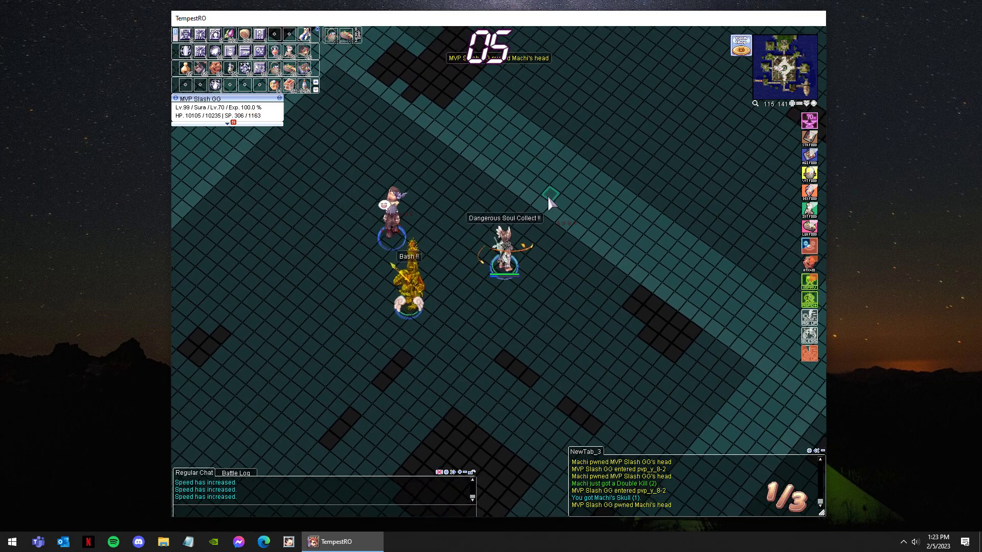
key(F1)
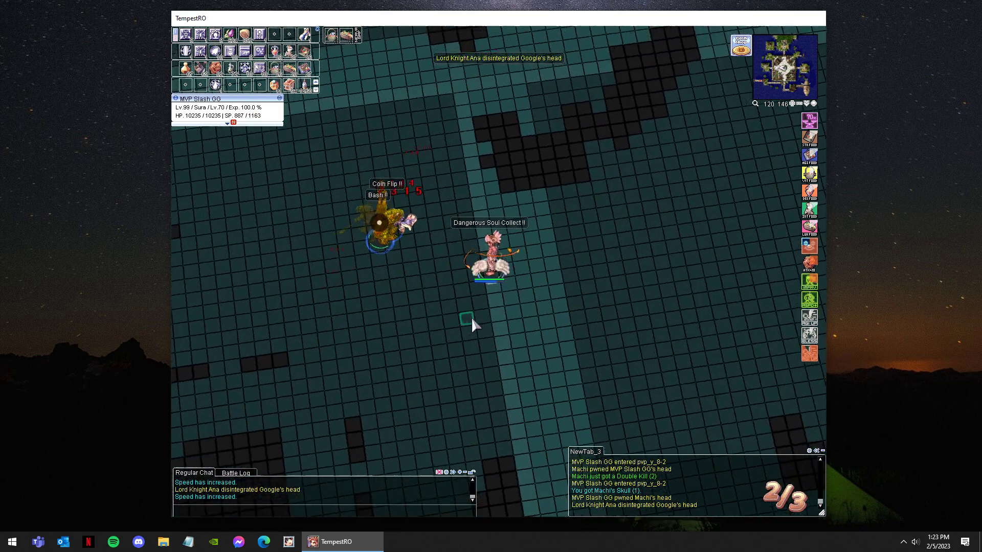
click(472, 322)
key(F2)
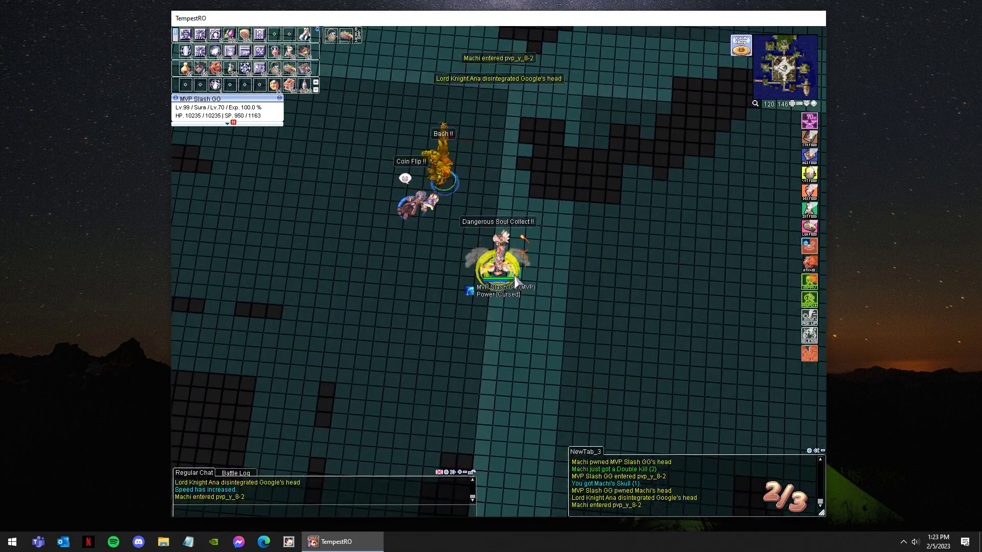
click(581, 246)
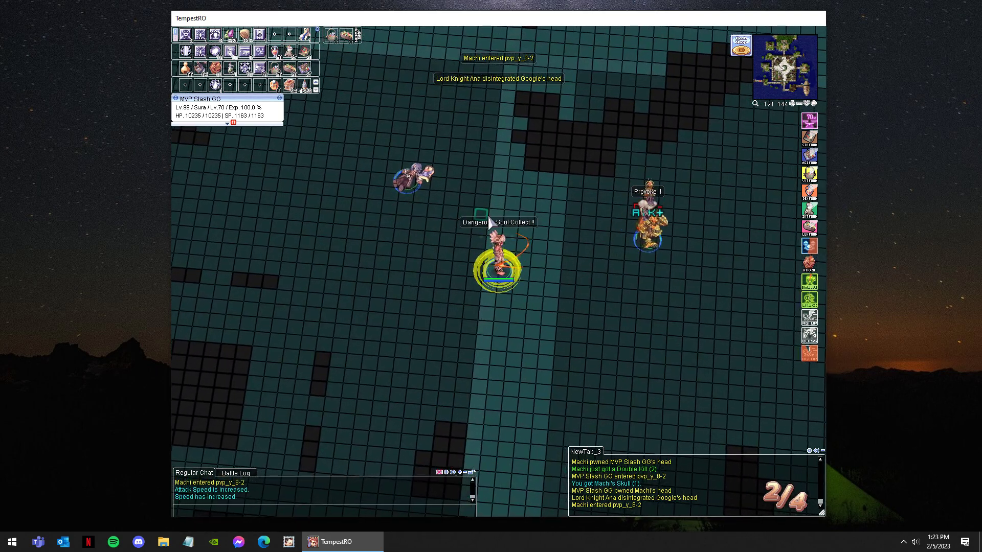
Reposition around the opponents and land the finishing Asura Strike on Machi.
click(641, 270)
click(392, 287)
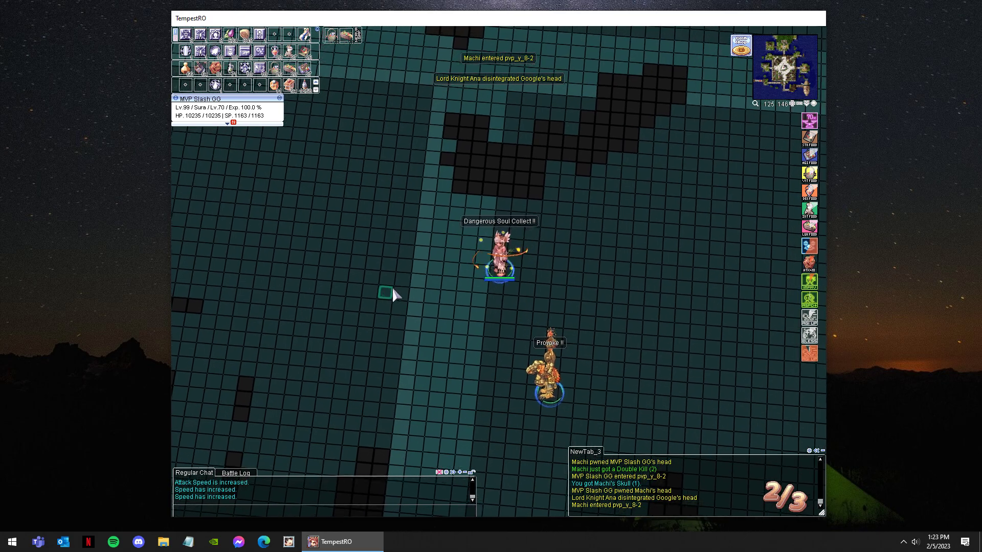
click(583, 239)
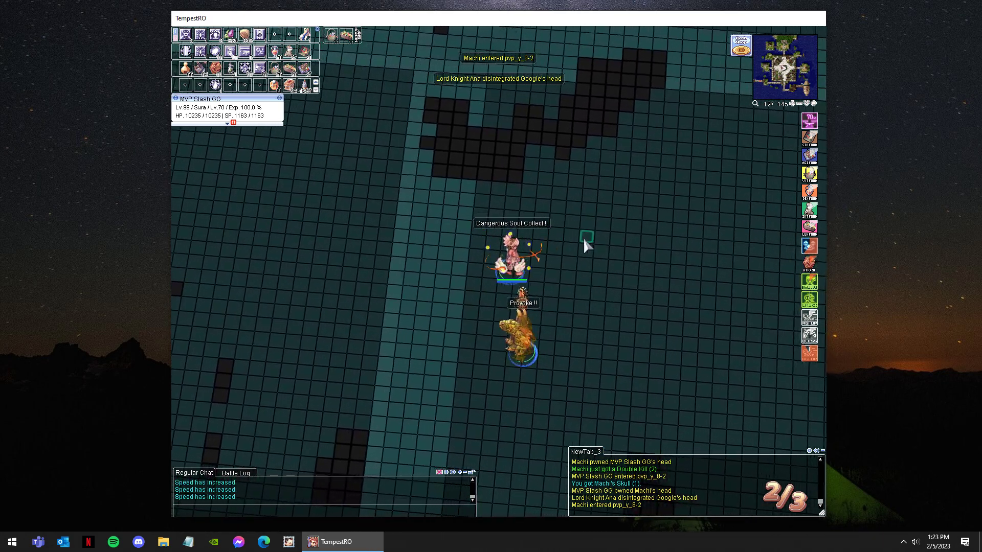
click(445, 265)
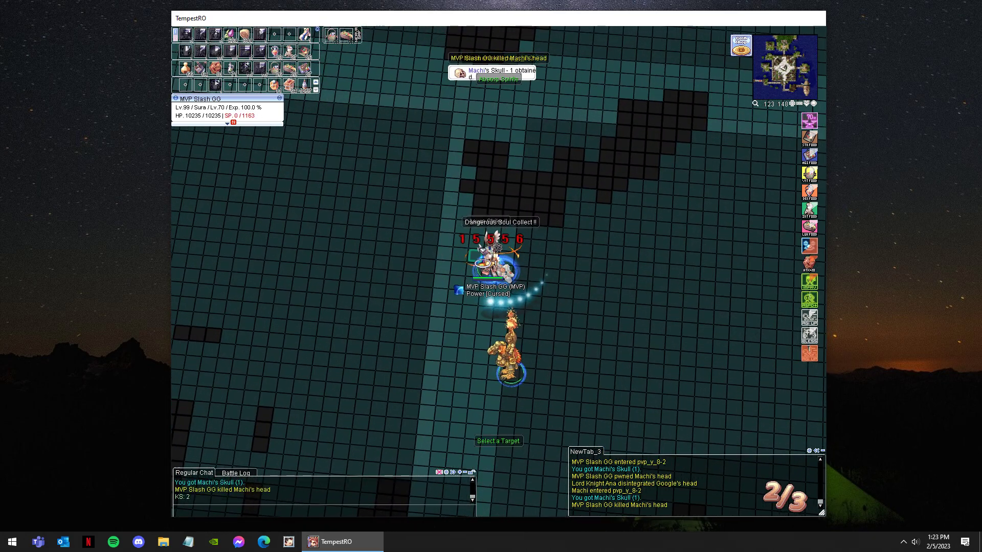
click(572, 274)
Buff with Improve Concentration and regather spirit spheres near the next opponent.
click(505, 314)
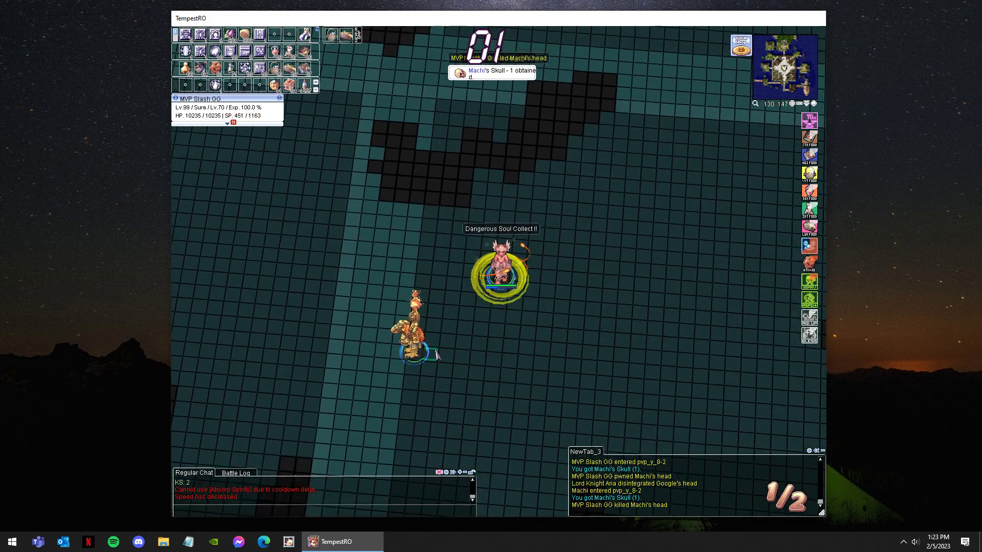
key(F1)
key(F2)
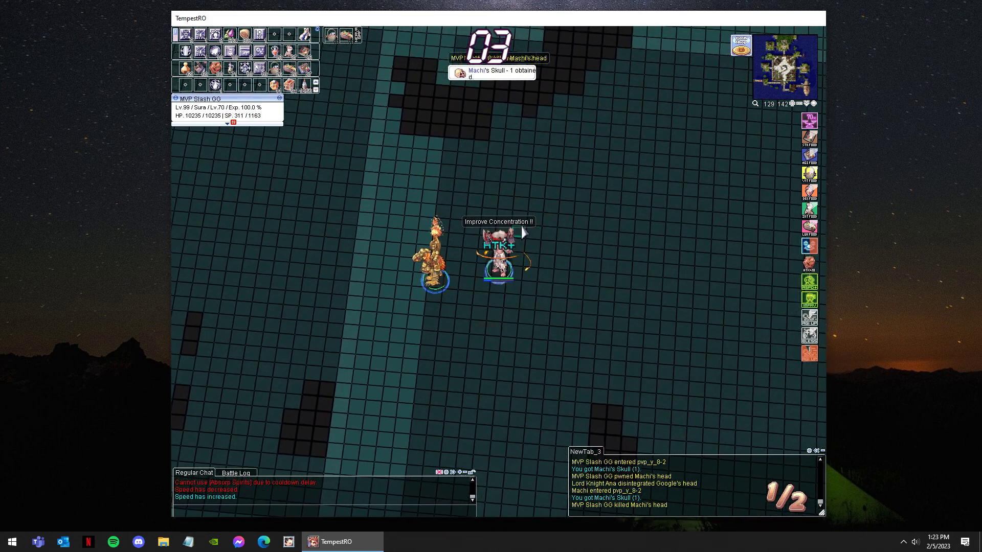
click(467, 192)
key(F3)
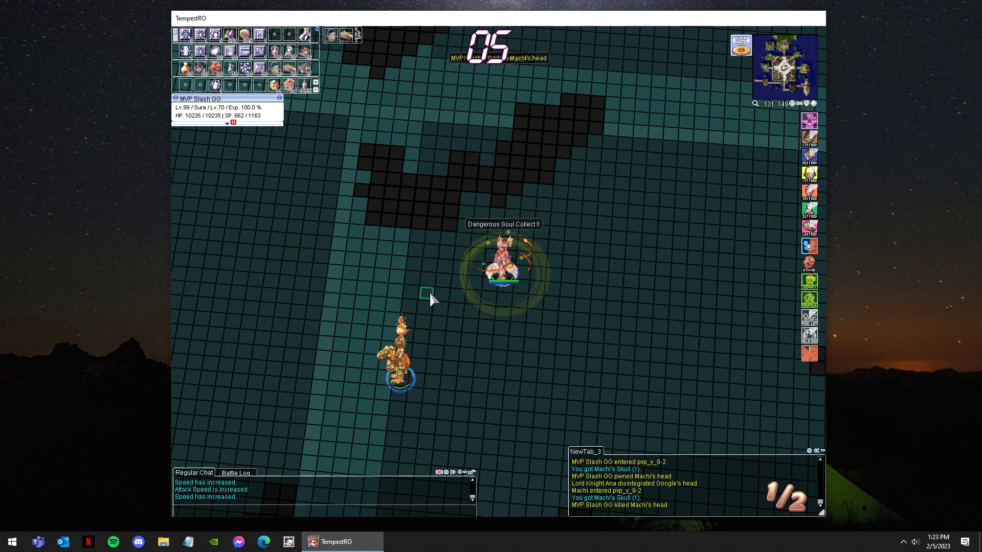
key(F1)
Maneuver around the Lord Knight and finish Machi with Asura Strike.
click(374, 294)
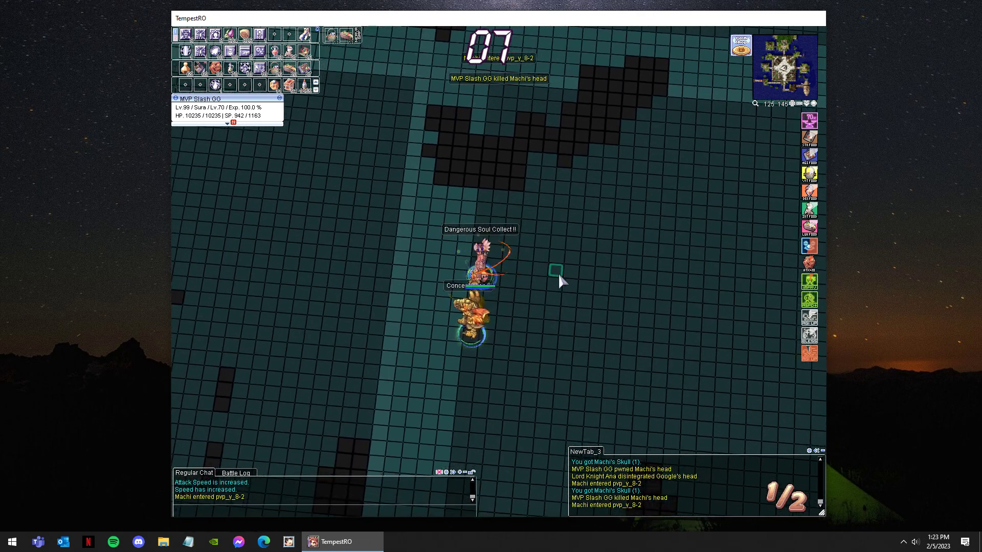
click(587, 265)
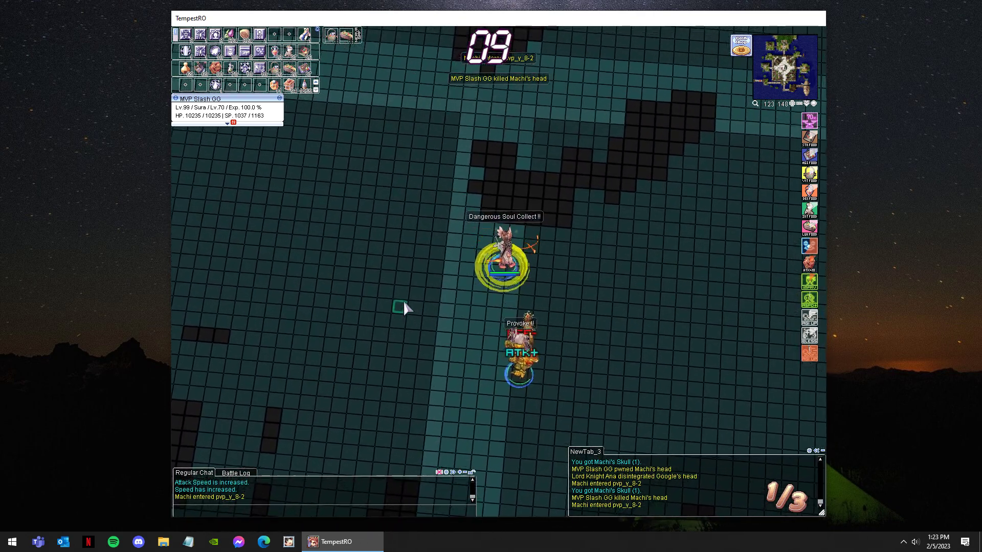
click(579, 224)
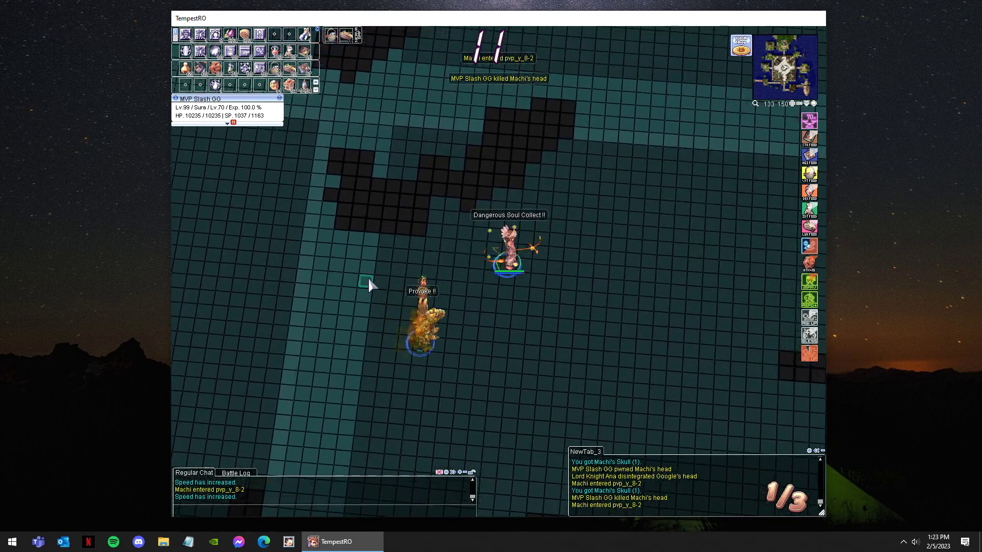
click(429, 333)
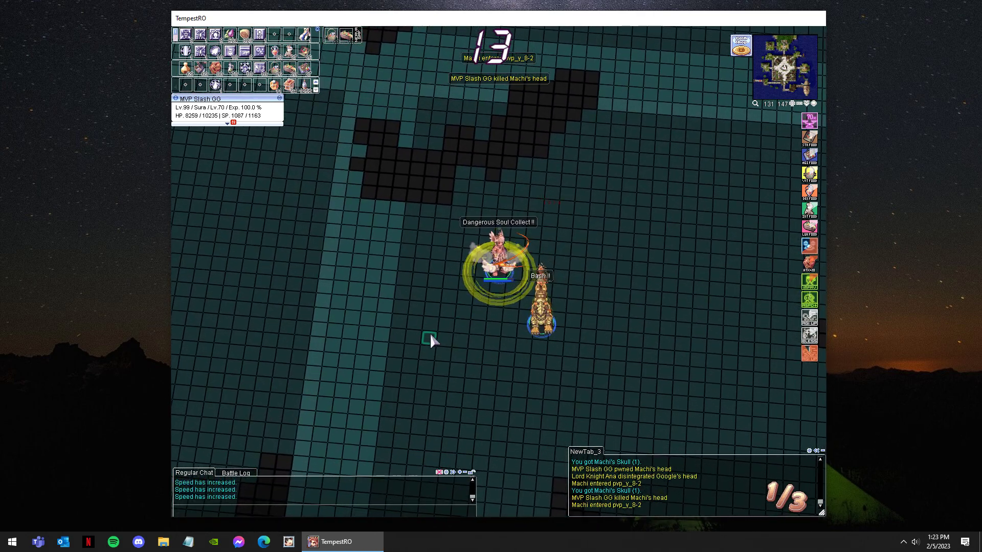
click(438, 282)
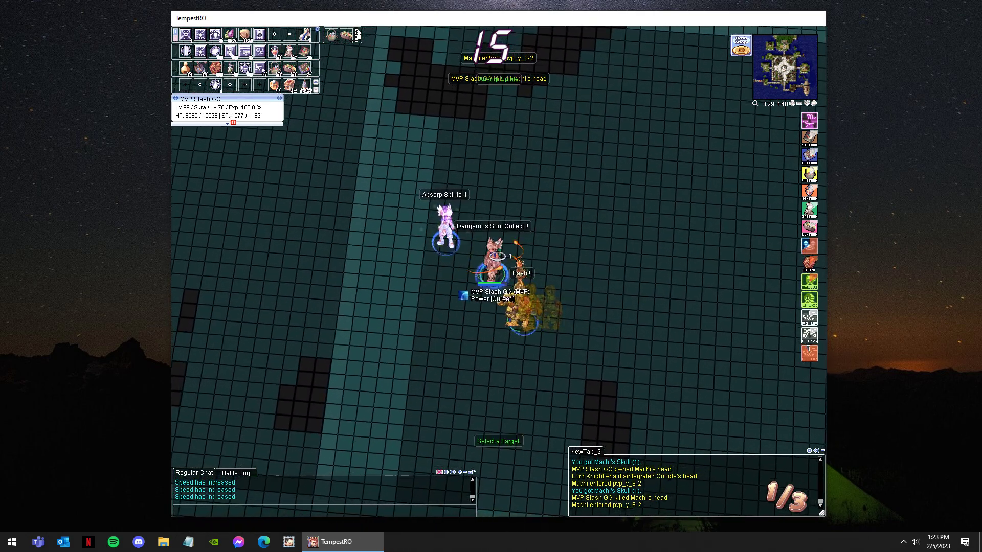
click(454, 241)
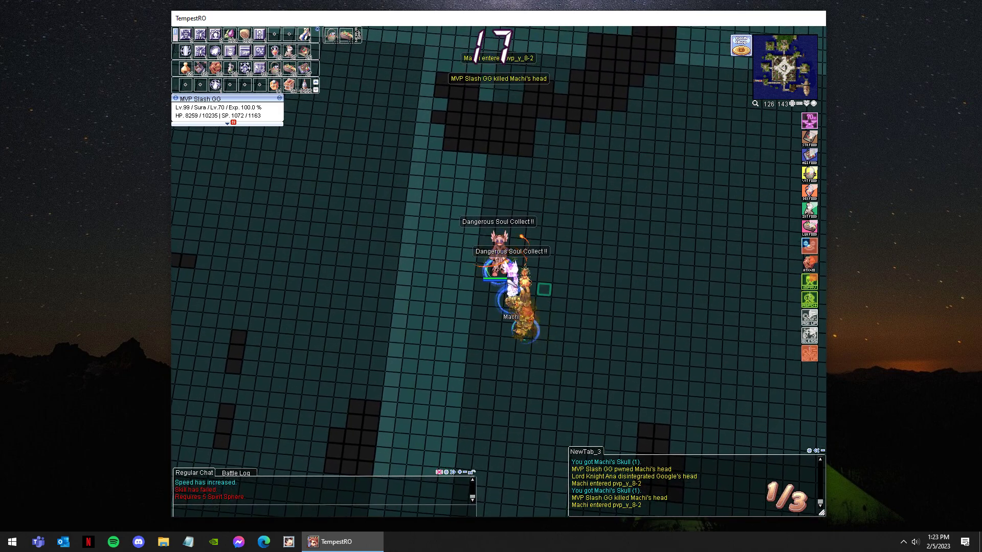
Gather spheres, use a skill on the nearby opponent and step away from the Lord Knight.
key(F3)
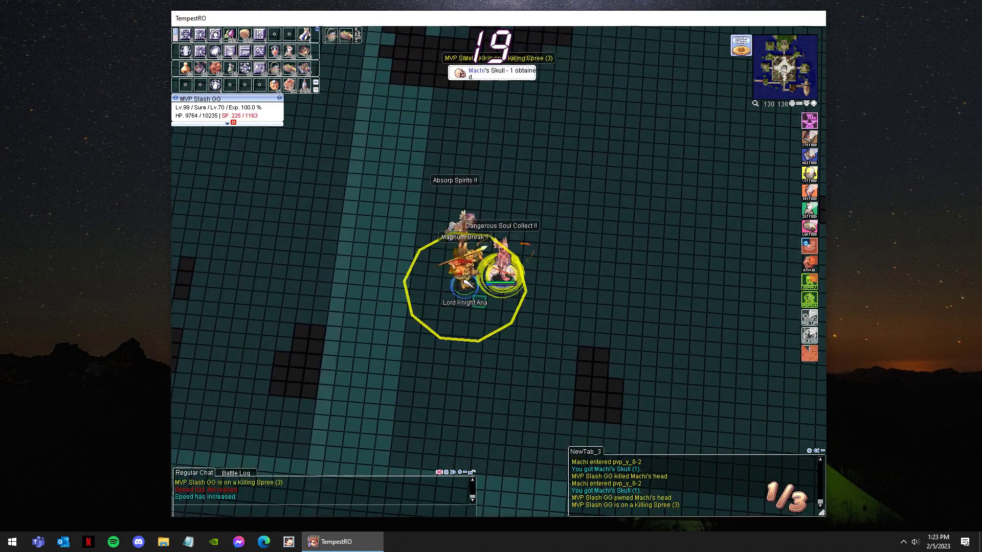
click(416, 292)
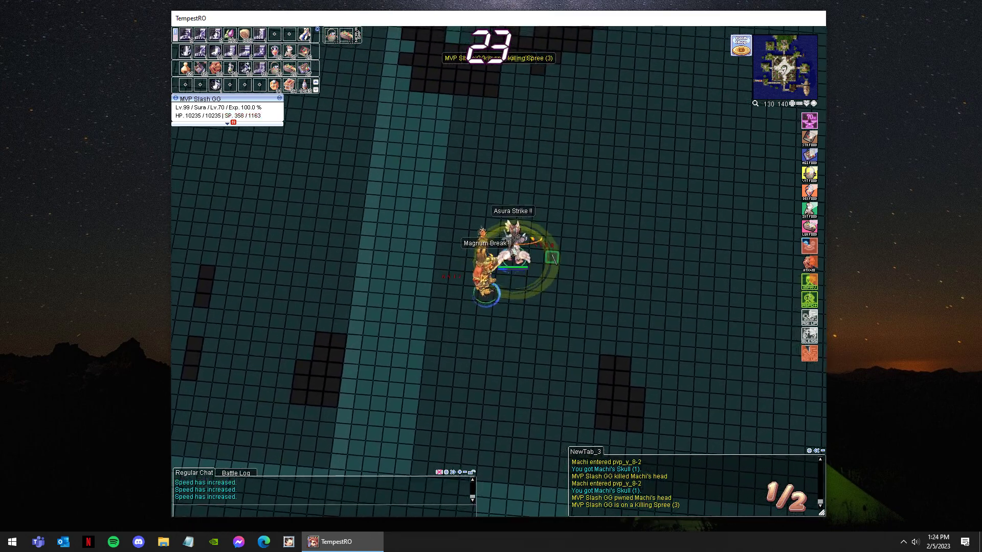
drag(543, 232, 479, 285)
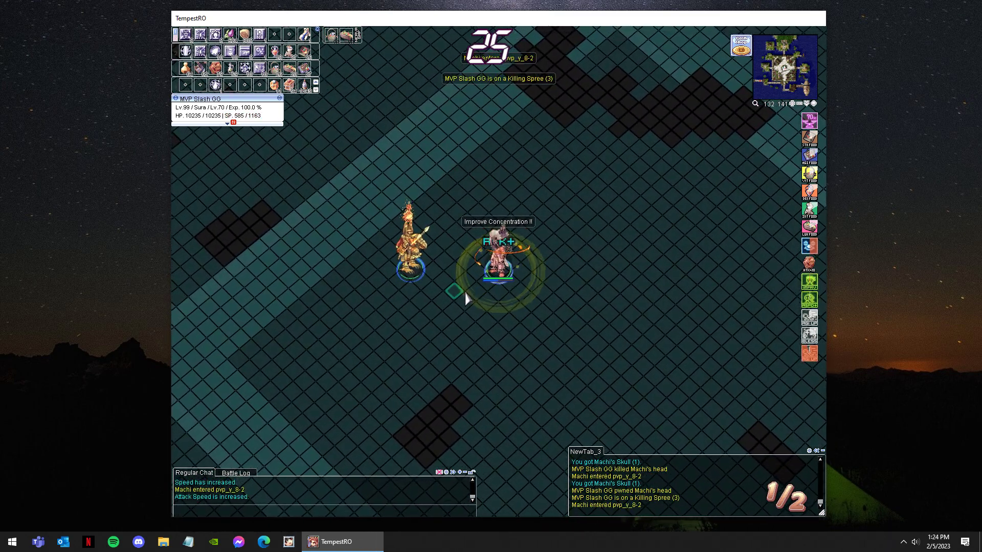
click(449, 293)
drag(601, 256, 510, 266)
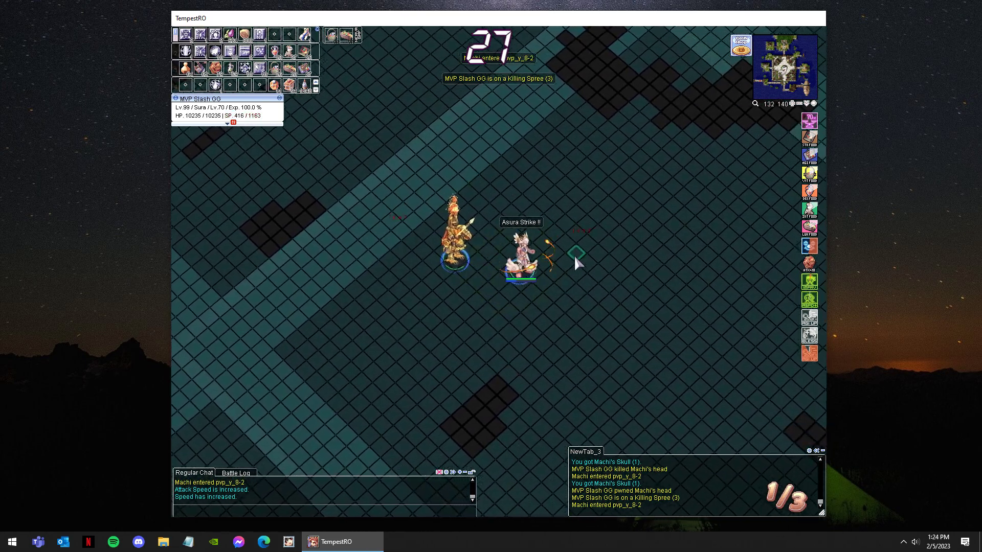
Refill spheres and regain SP with Absorb Spirits while heading toward Machi.
key(F2)
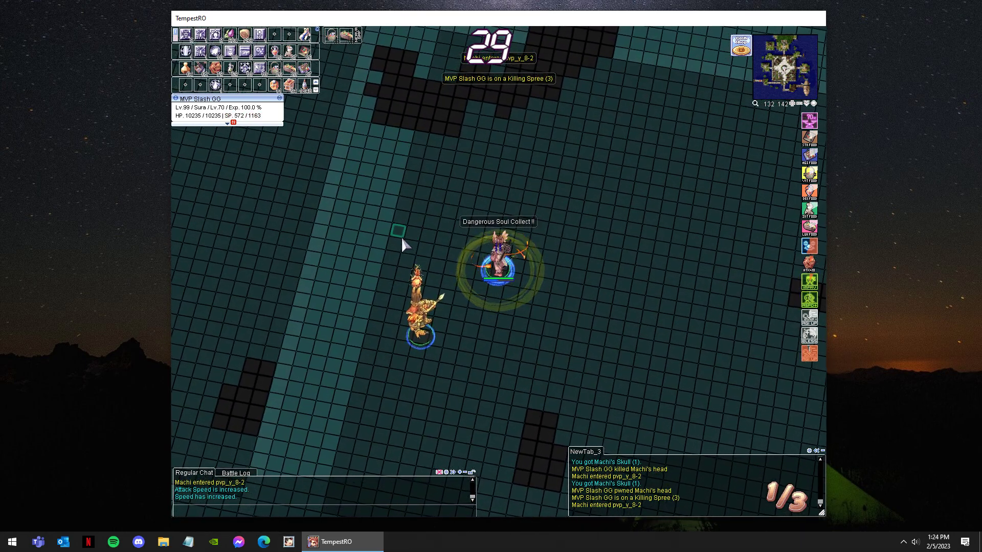
click(476, 215)
key(F3)
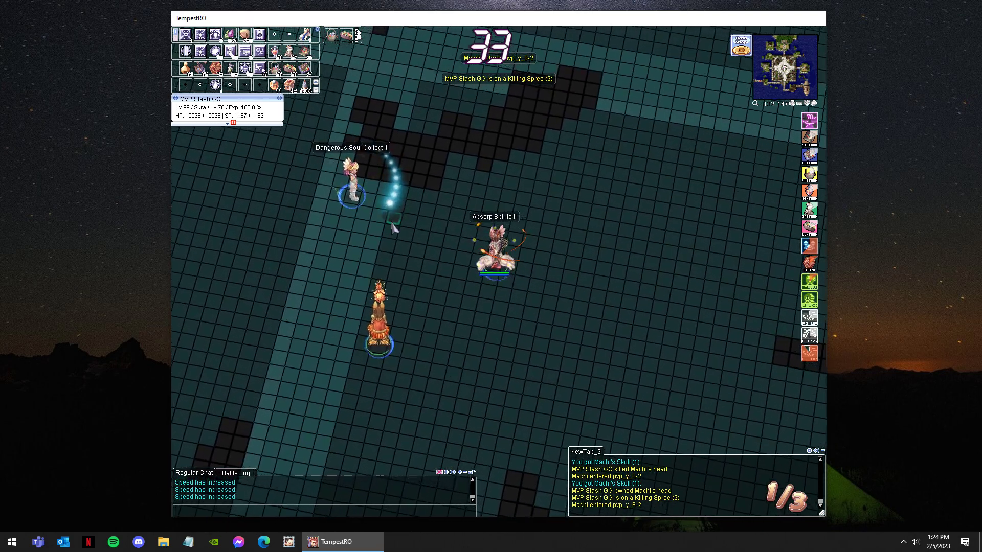
click(427, 253)
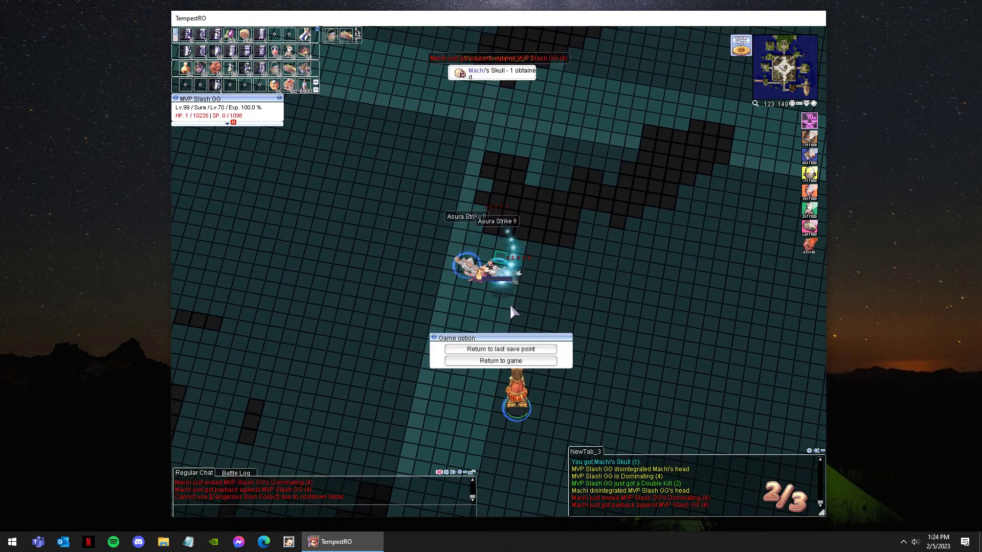
Respawn at the save point and dash across the arena toward the opponents.
click(526, 347)
click(537, 293)
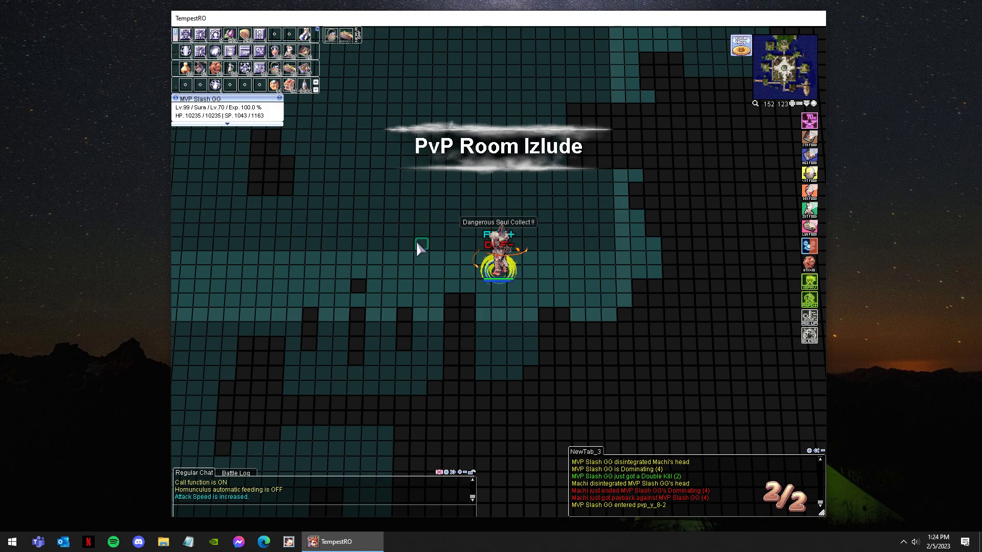
click(416, 247)
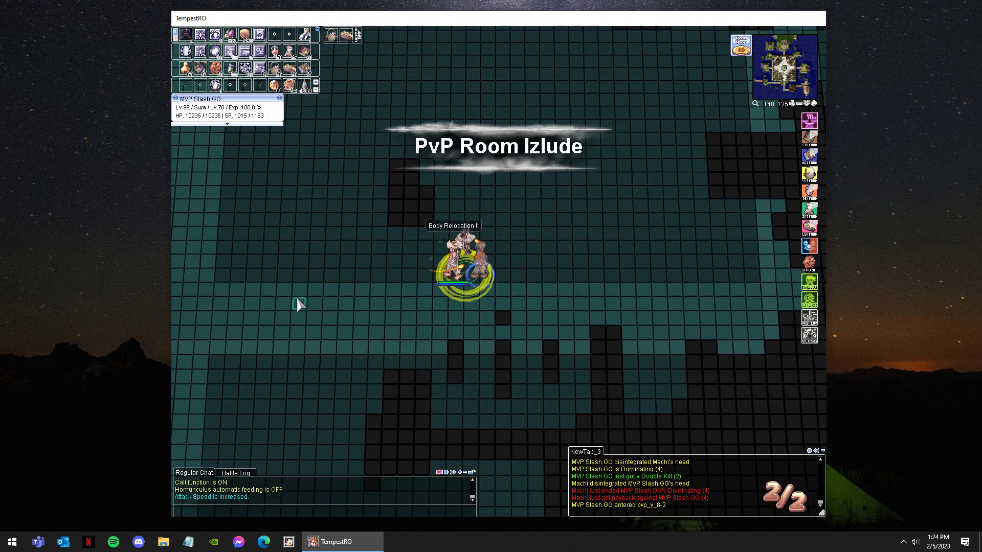
click(296, 304)
click(477, 313)
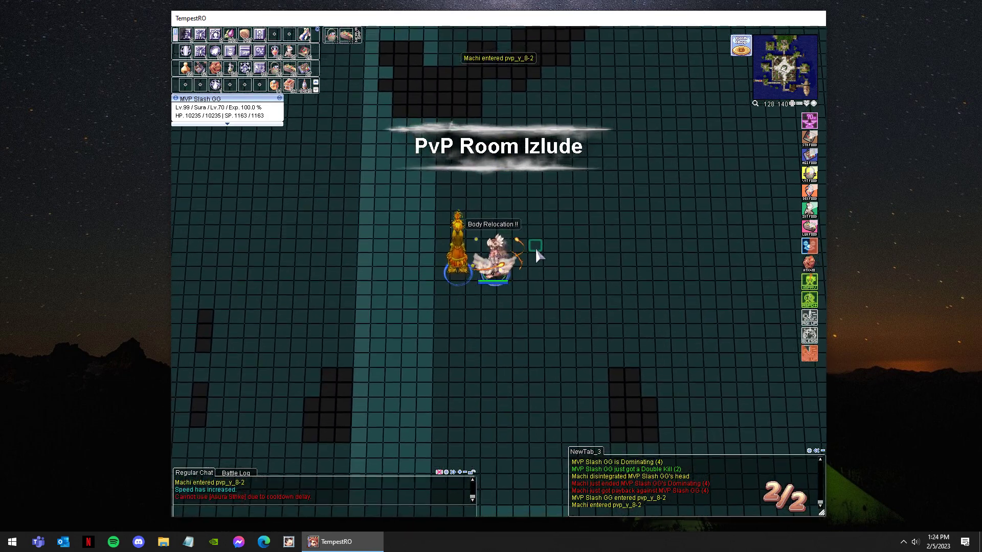
Post 'champ kana din' in chat and turn battle mode back on.
key(Return)
text(champ kana din)
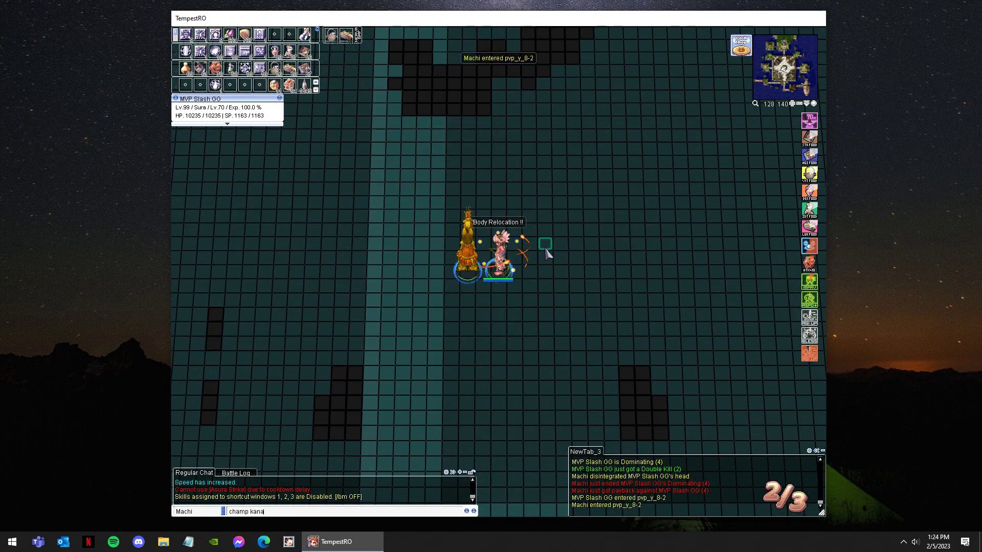
key(Return)
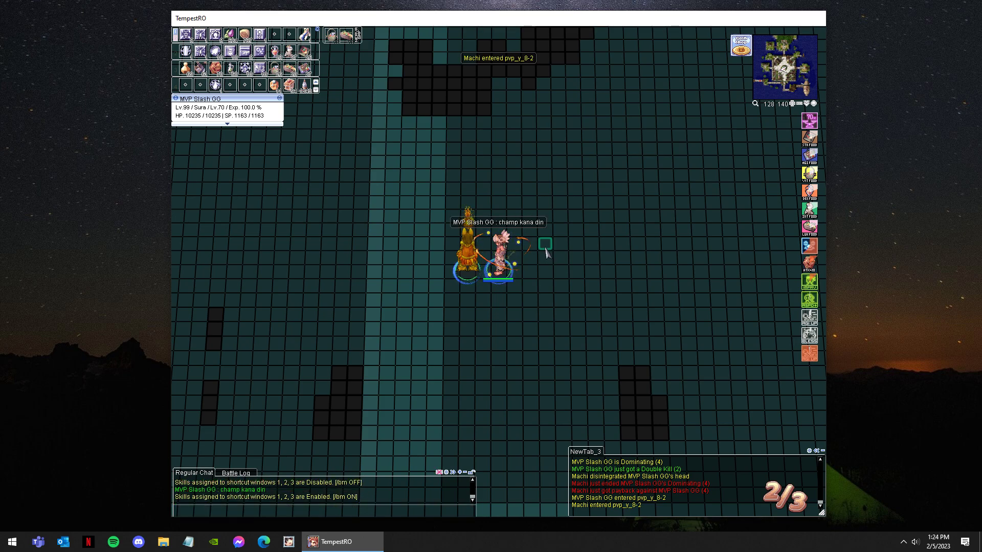
key(q)
Gather spirit spheres and attack the opponent while repositioning south.
key(w)
click(522, 253)
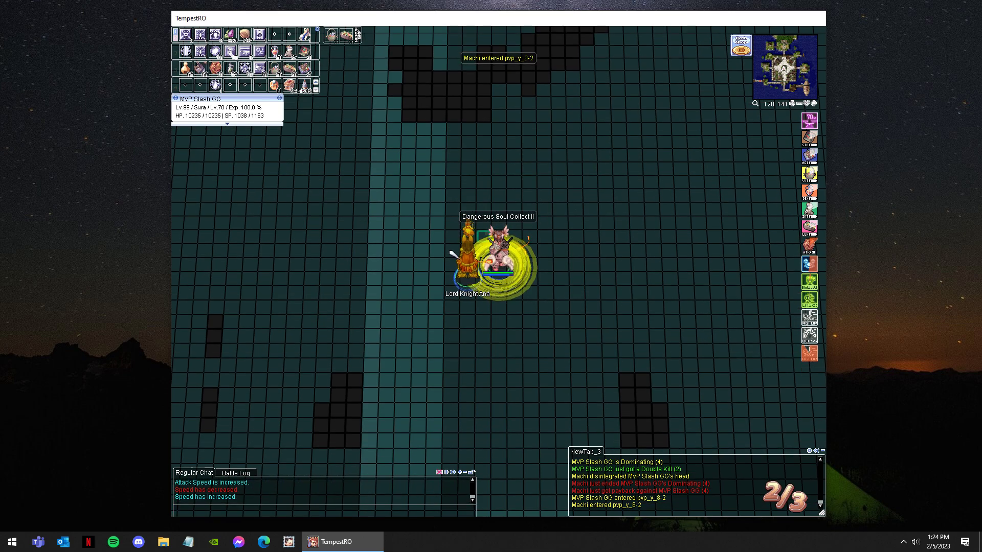
key(e)
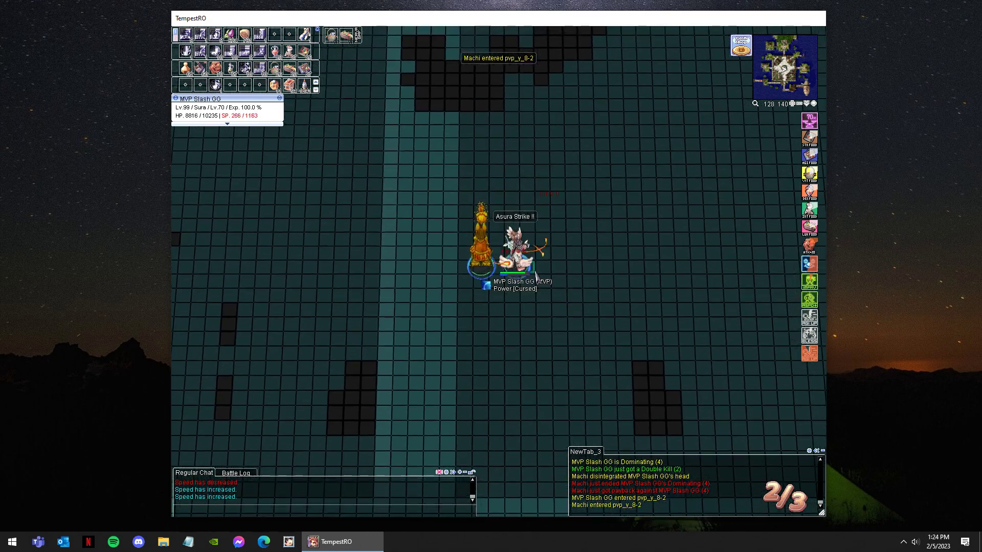
click(476, 328)
key(r)
click(529, 290)
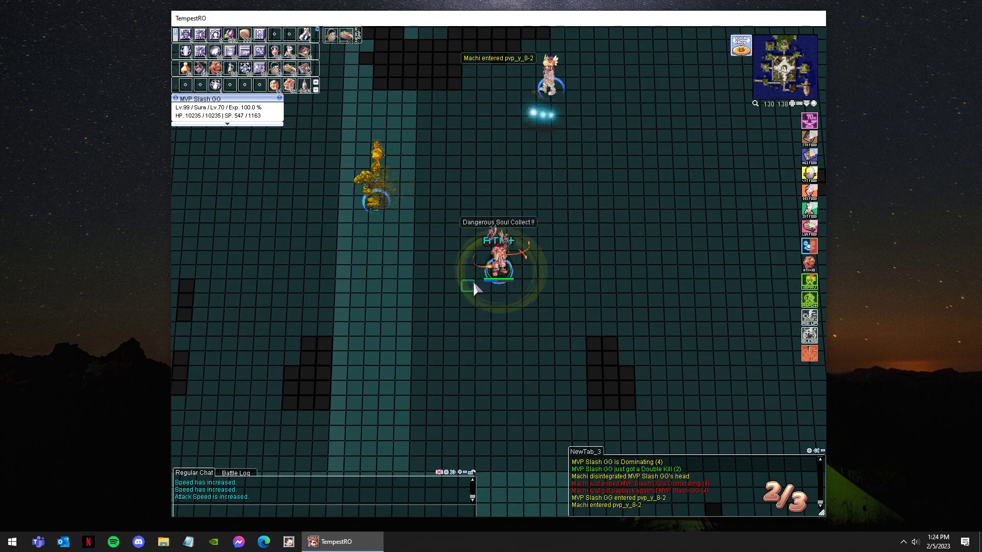
Target Machi with a skill, then retreat west and try a five-sphere skill.
click(387, 327)
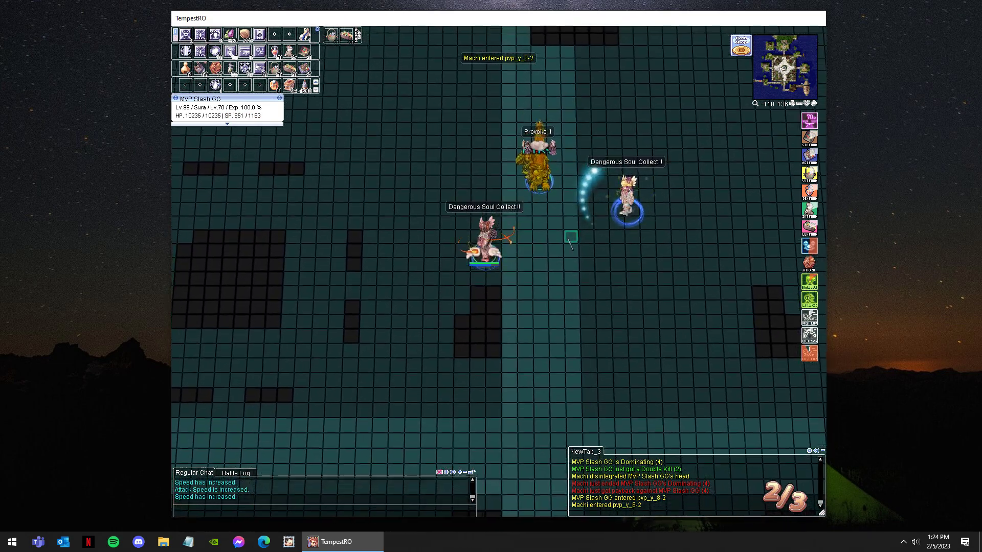
key(F1)
click(459, 279)
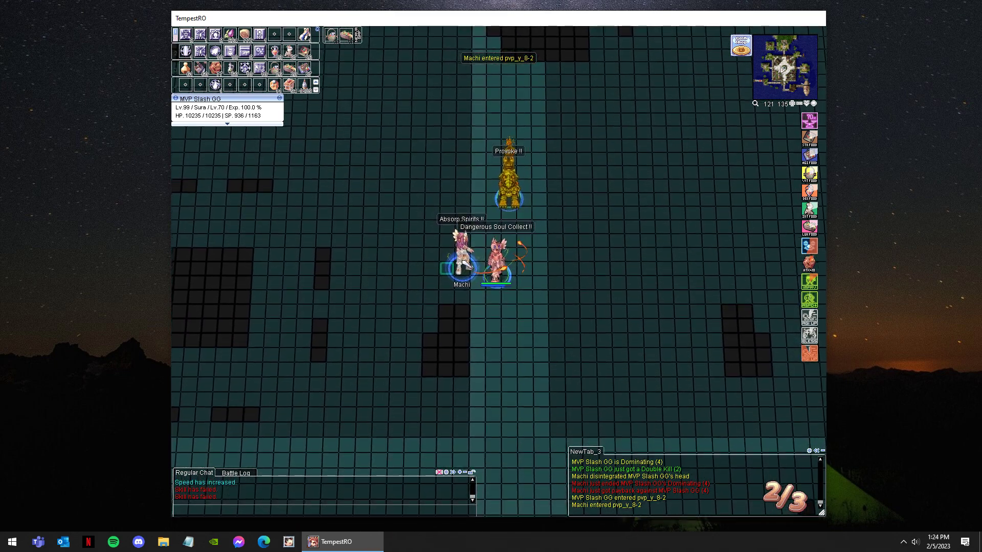
click(451, 268)
key(F1)
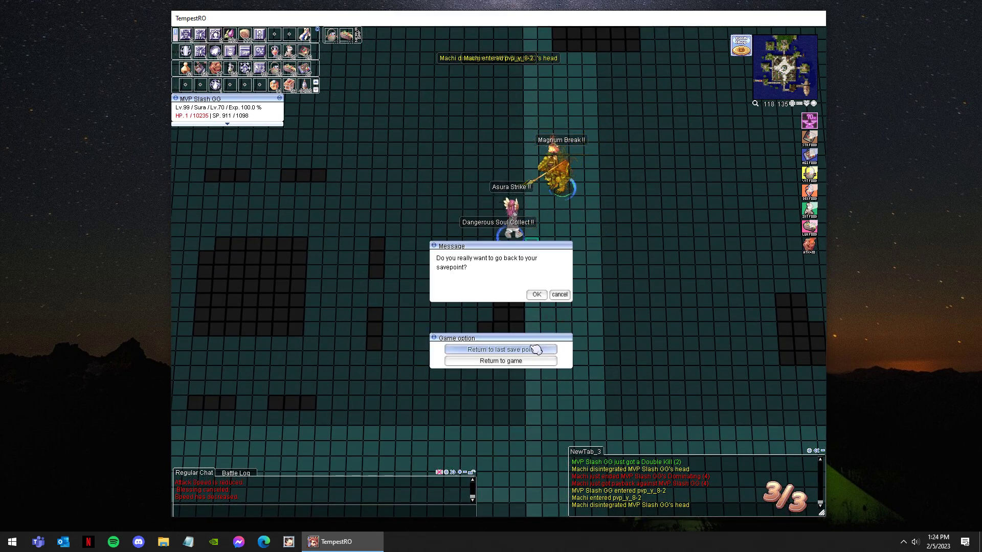
Return from the save point into PvP Room Izlude and cast Provoke on yourself.
click(538, 295)
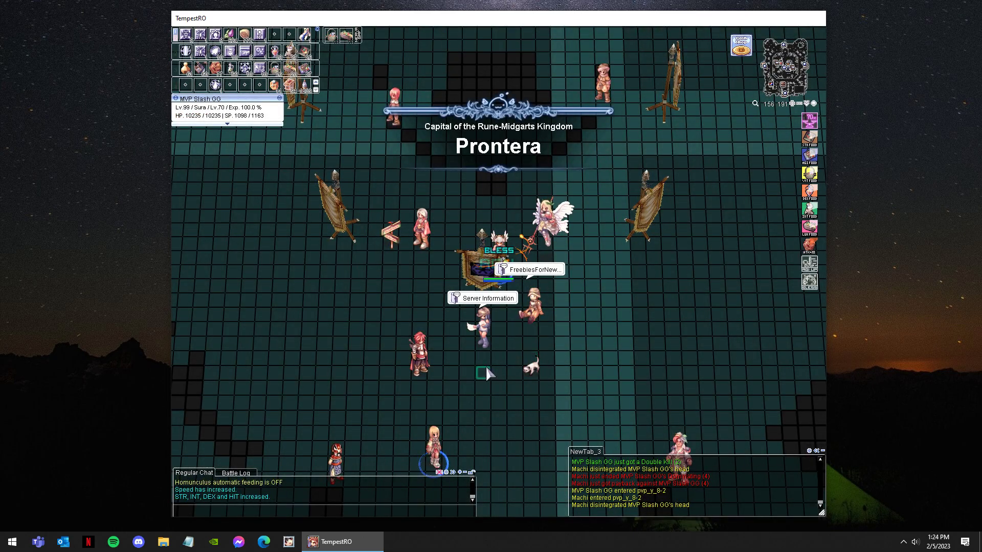
click(485, 366)
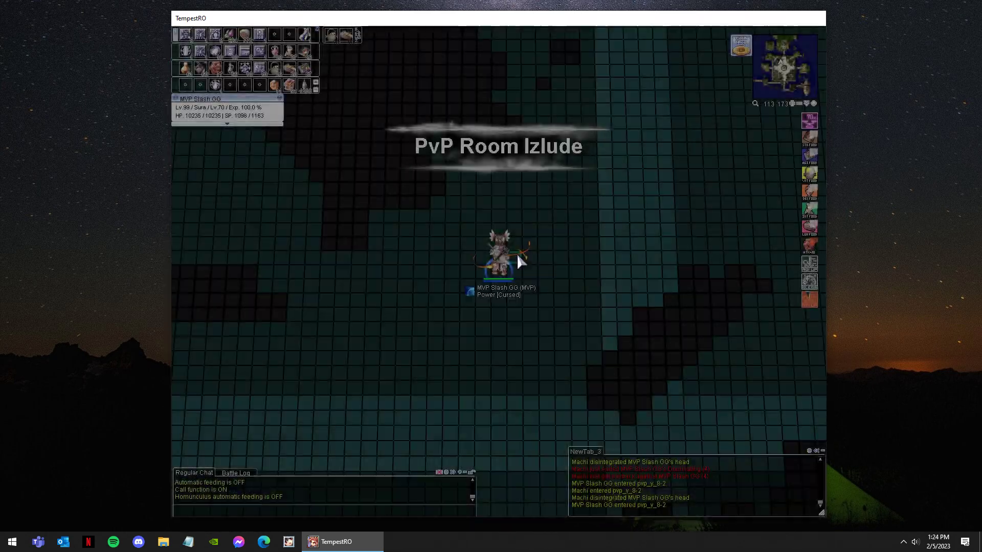
key(F1)
click(491, 262)
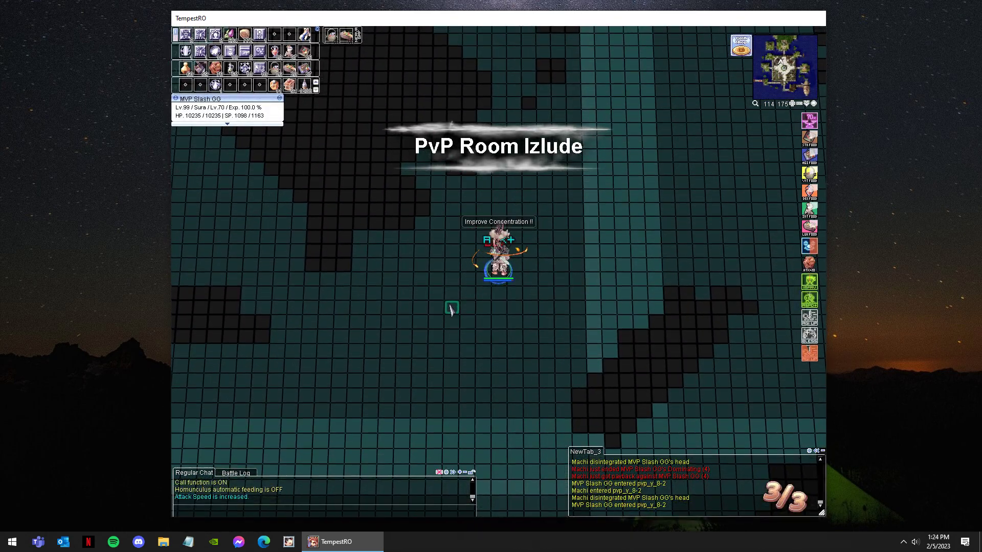
Close in south-east on Machi using Body Relocation.
click(409, 353)
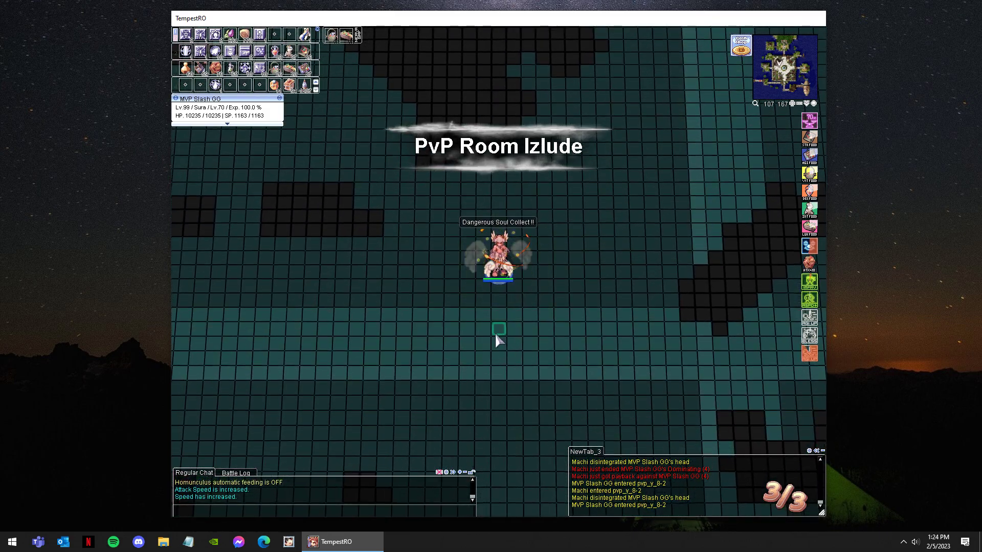
key(F2)
click(555, 424)
click(512, 305)
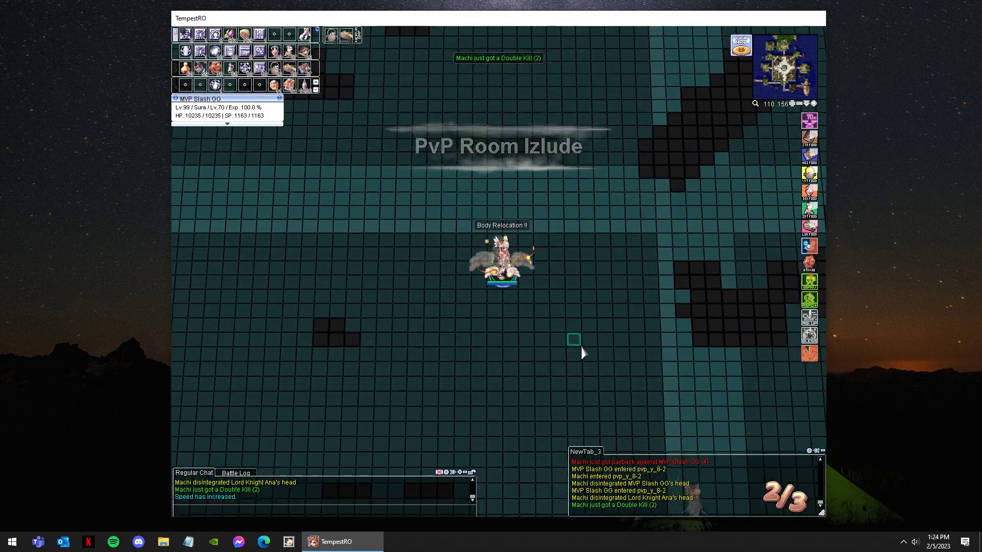
click(602, 372)
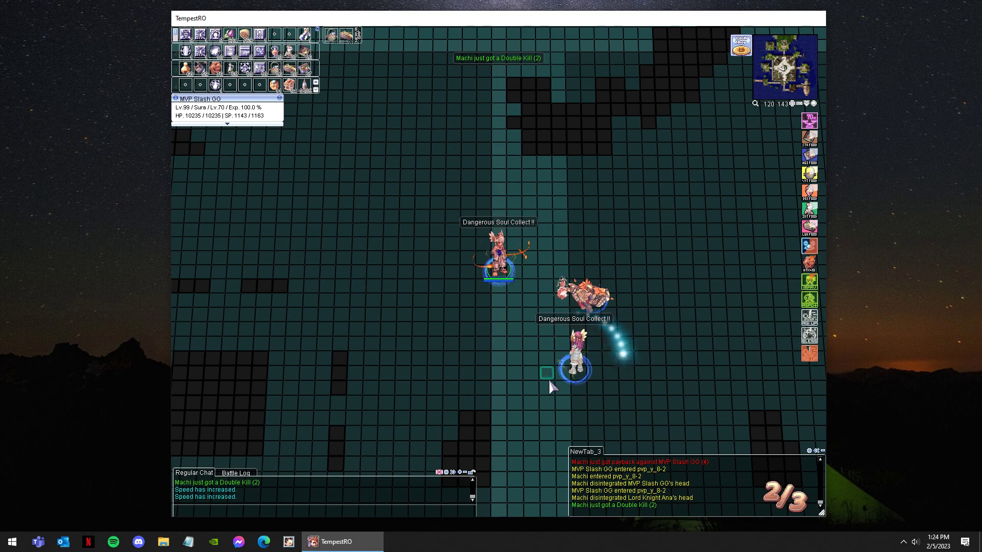
Kill Machi with Asura Strike for a skull, then open the storage.
key(F3)
click(497, 209)
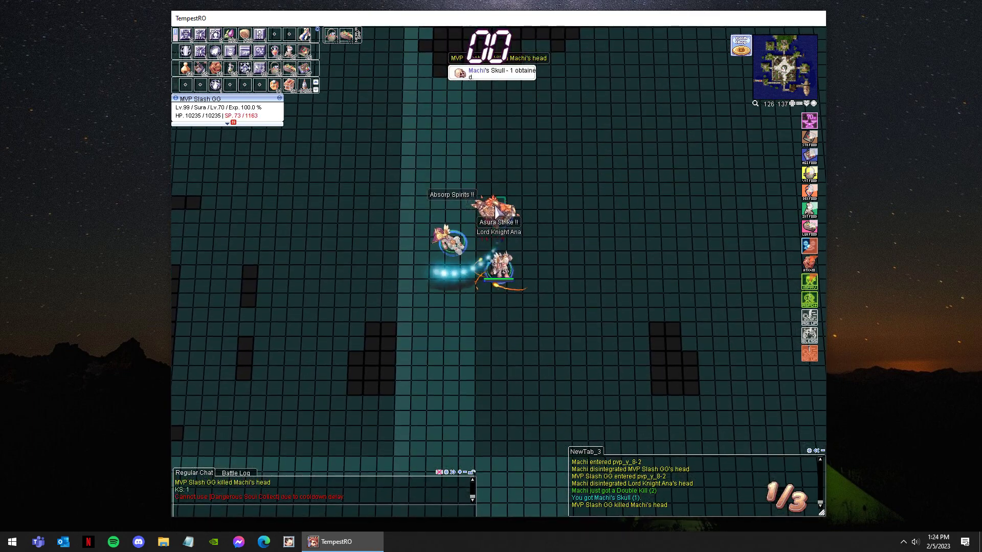
click(608, 292)
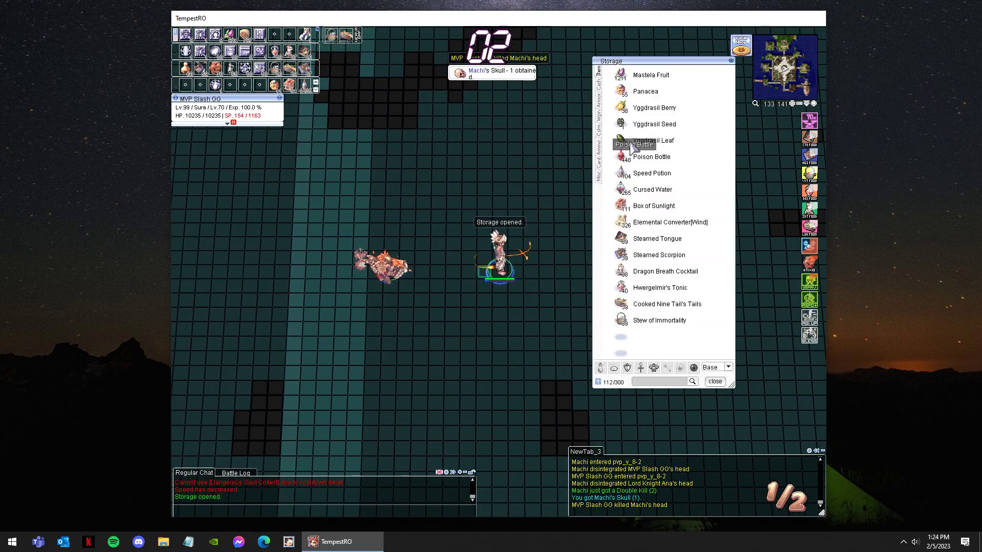
Cross the arena, close the inventory and gather spheres with Dangerous Soul Collect.
click(424, 298)
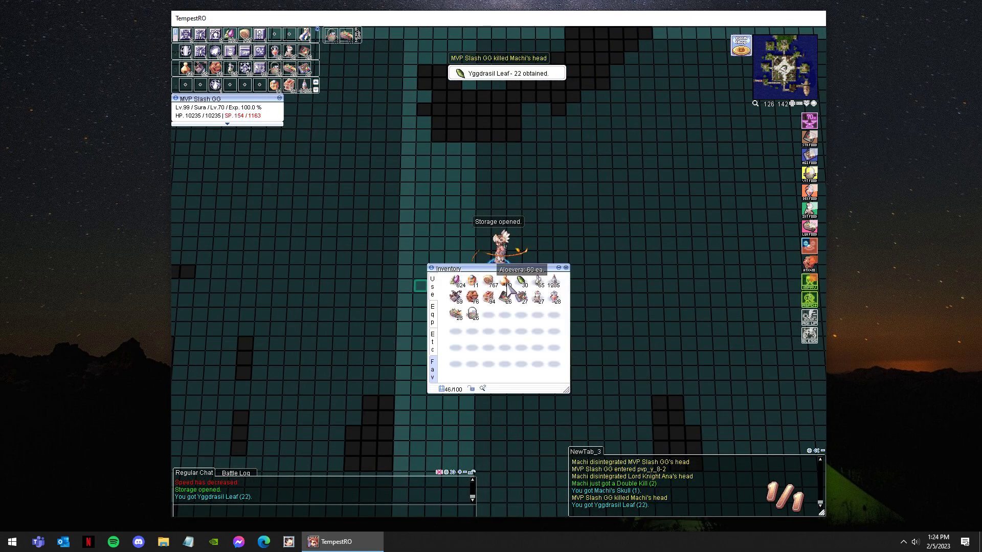
click(565, 268)
click(580, 285)
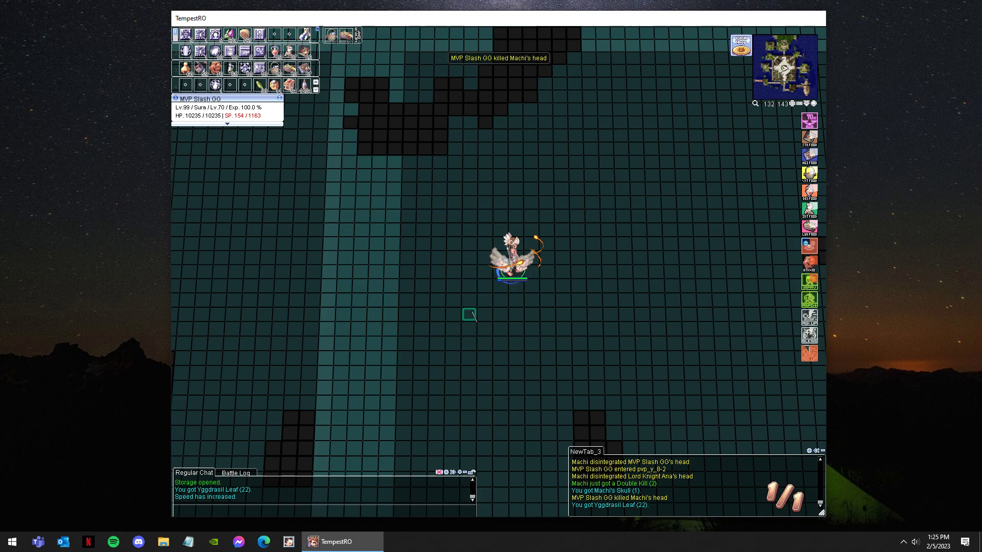
key(F2)
key(F3)
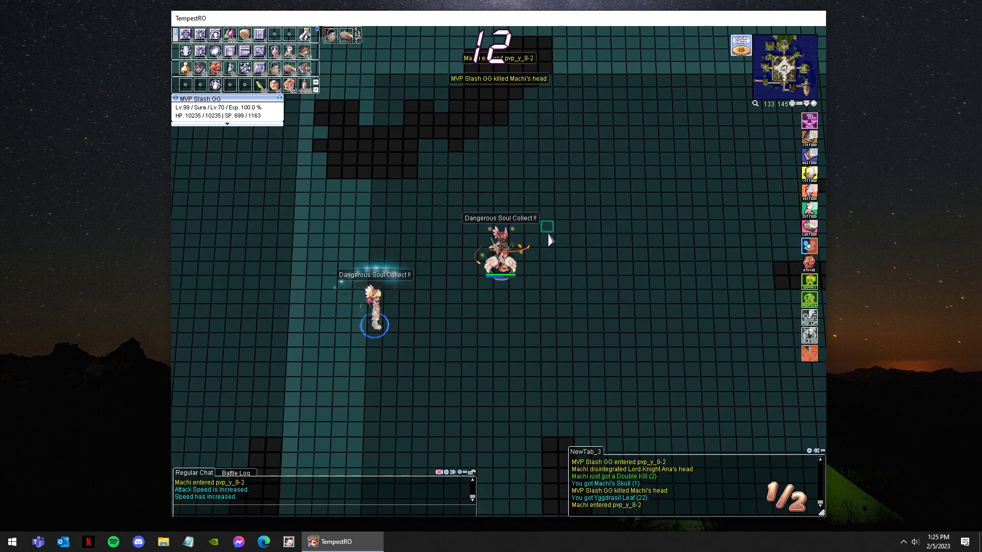
click(409, 283)
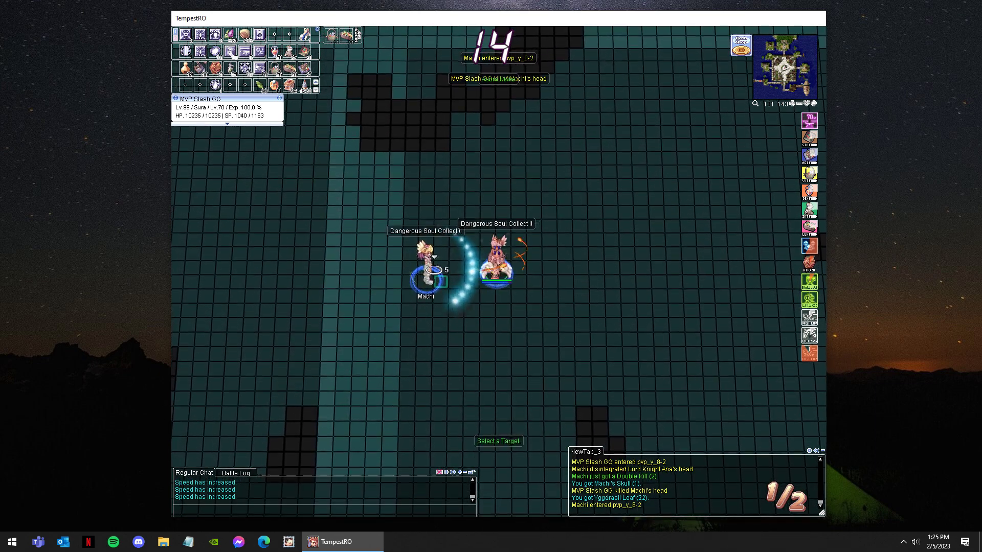
Body Relocate around the arena toward Machi and activate Explosion Spirits.
click(527, 246)
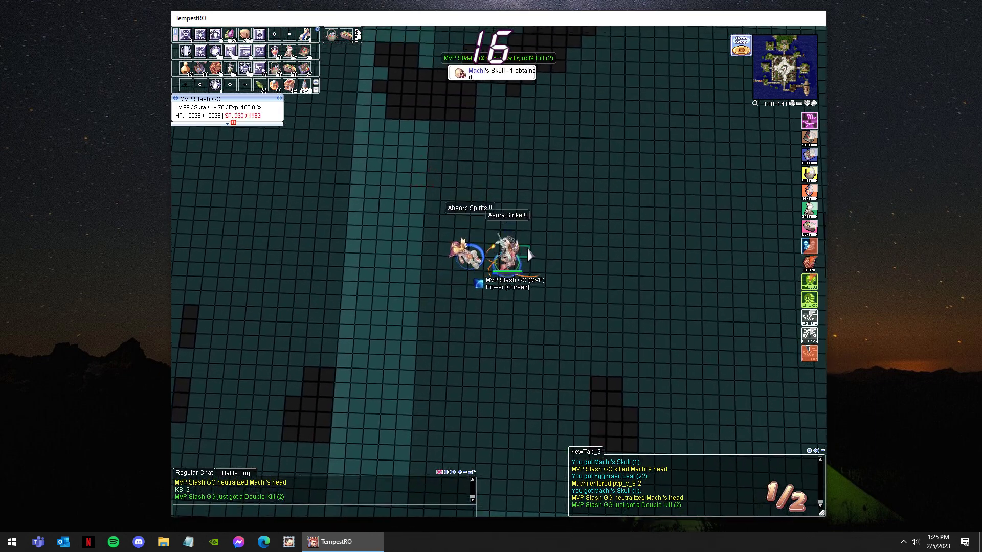
click(376, 242)
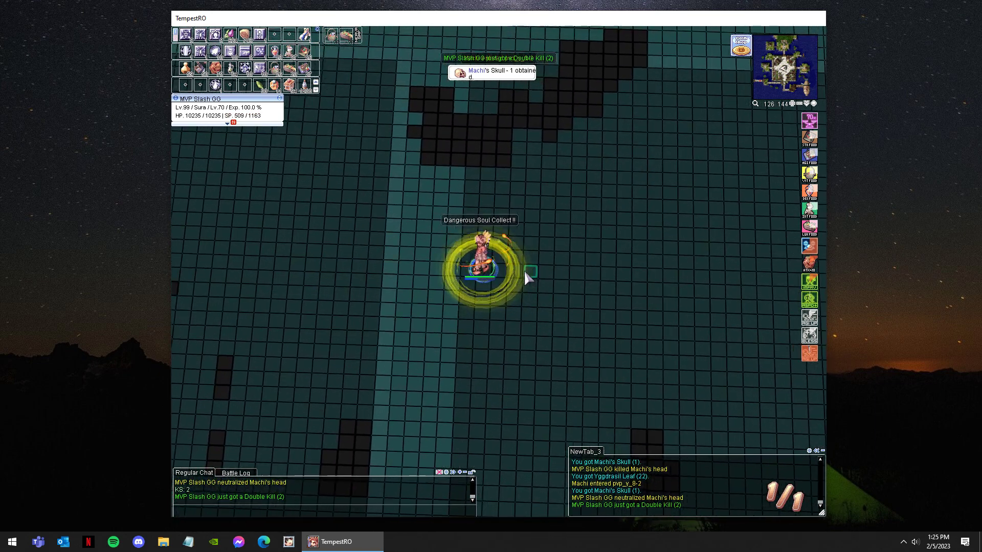
click(313, 224)
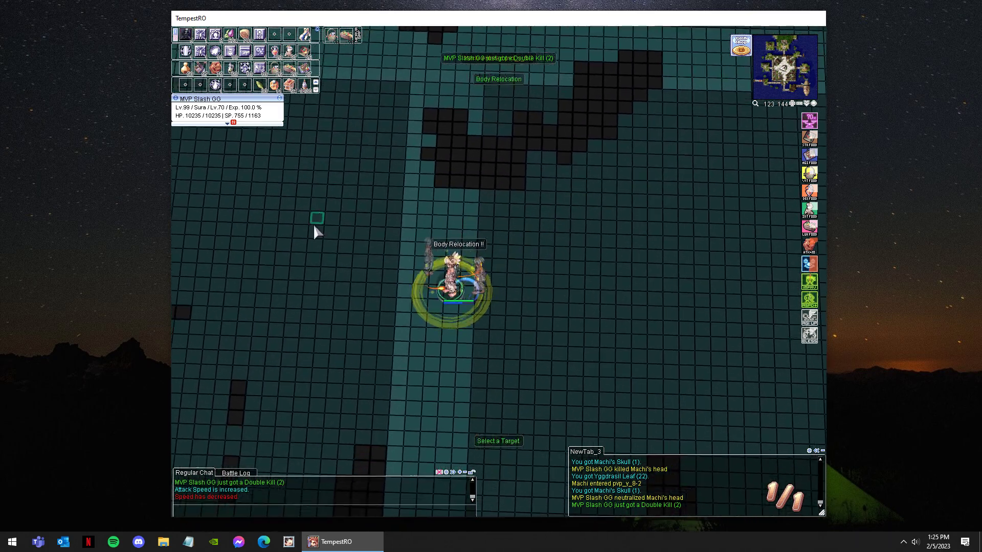
click(491, 92)
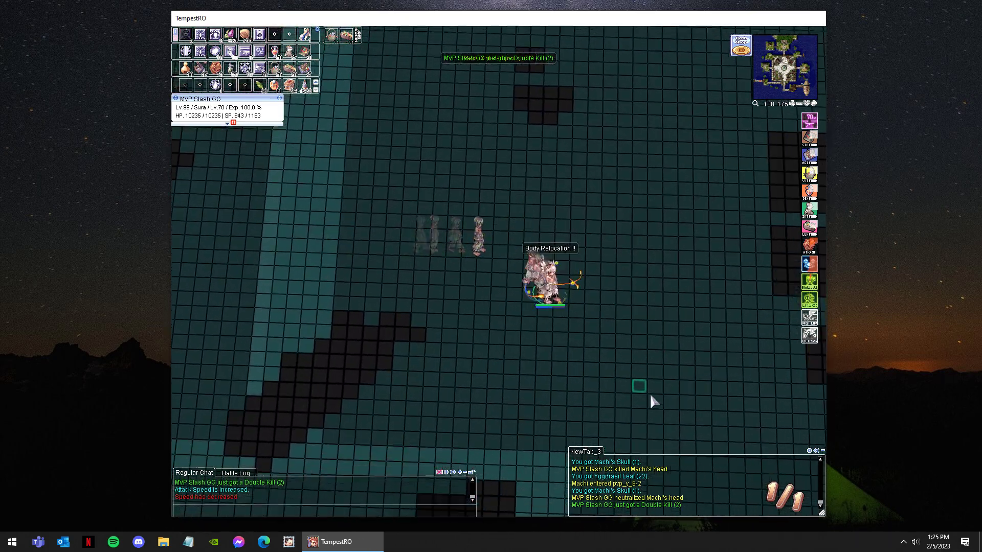
click(651, 401)
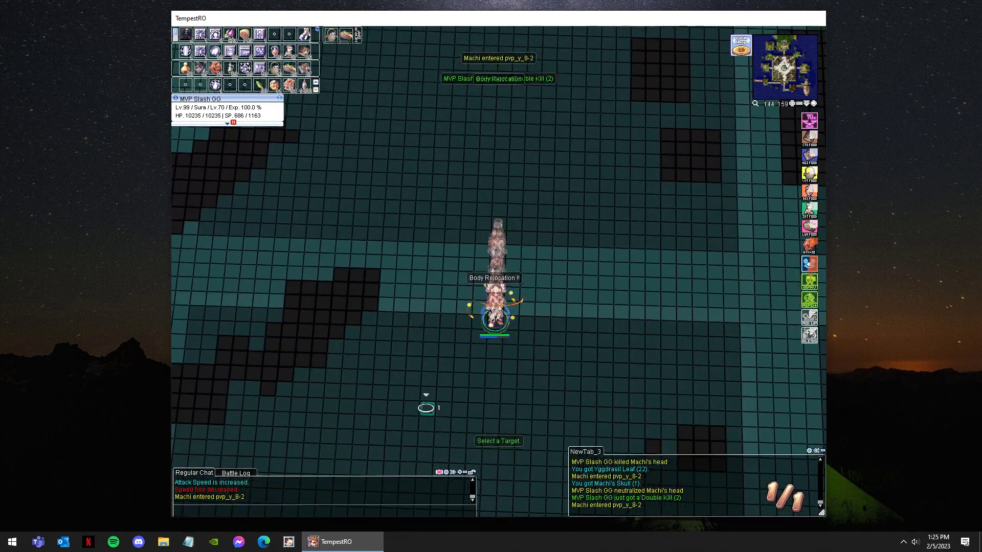
click(353, 322)
click(460, 335)
key(F1)
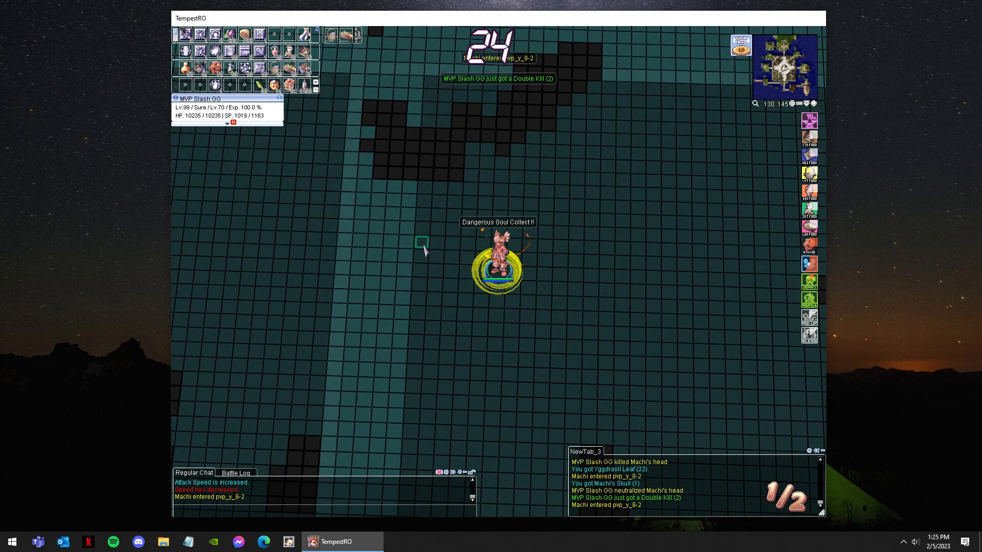
Re-buff with Explosion Spirits and Dangerous Soul Collect, then attempt Asura Strike on Machi.
click(471, 314)
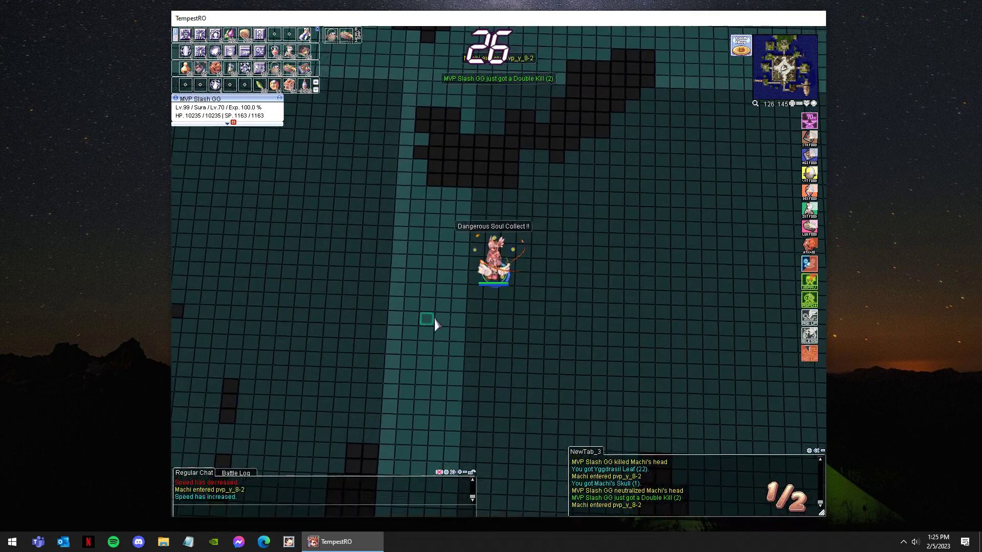
click(450, 212)
key(F1)
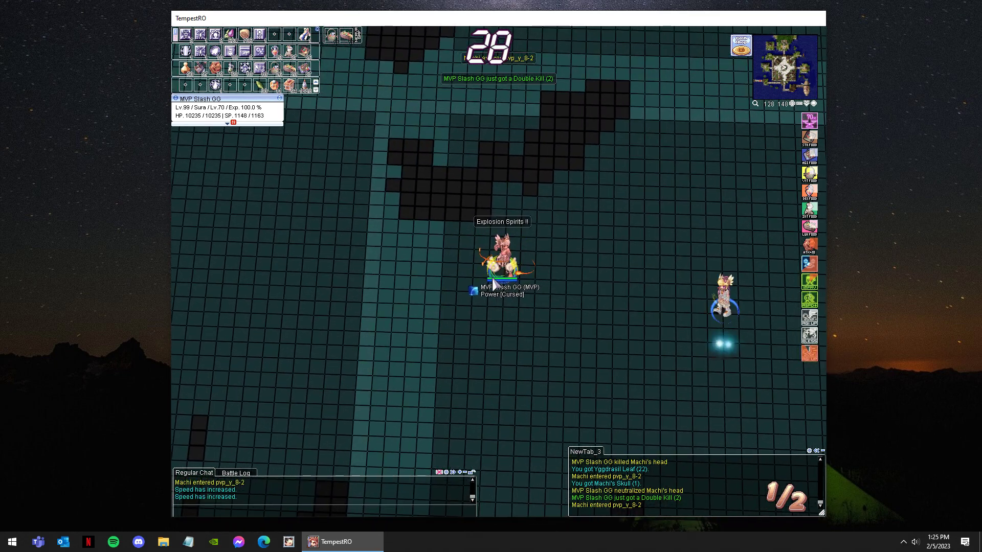
key(F2)
click(524, 292)
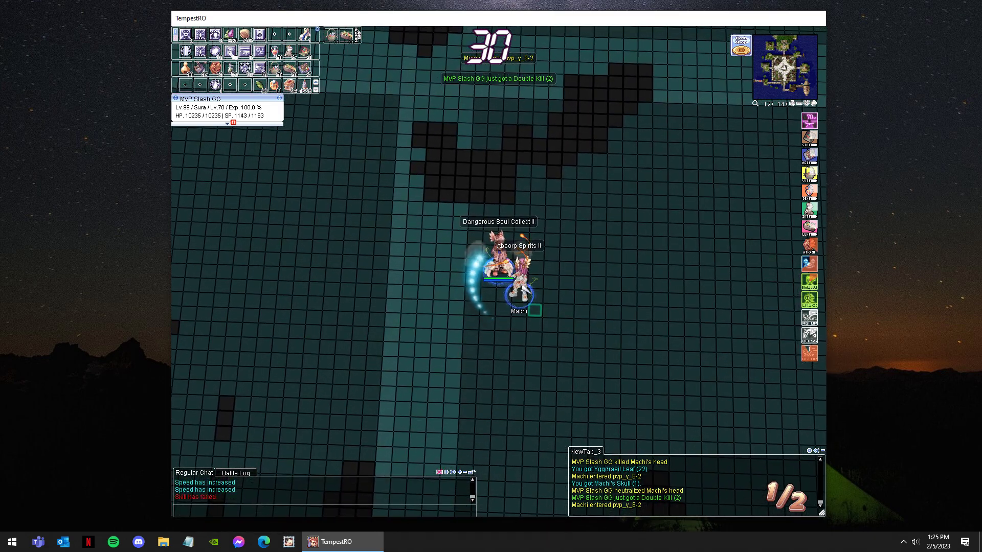
click(479, 270)
key(F1)
key(F1)
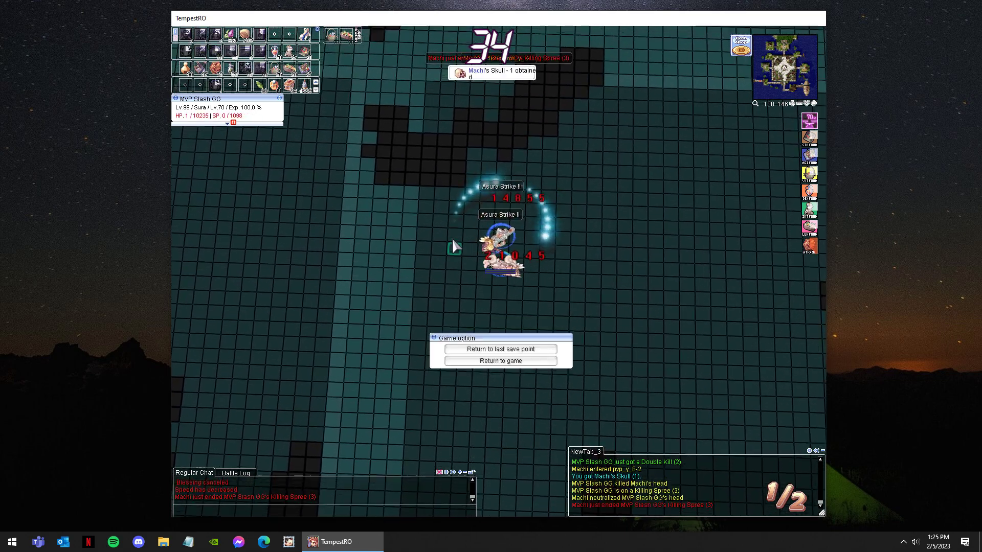
Respawn at the save point and warp into PvP Room Izlude via the PvP Keeper.
click(541, 296)
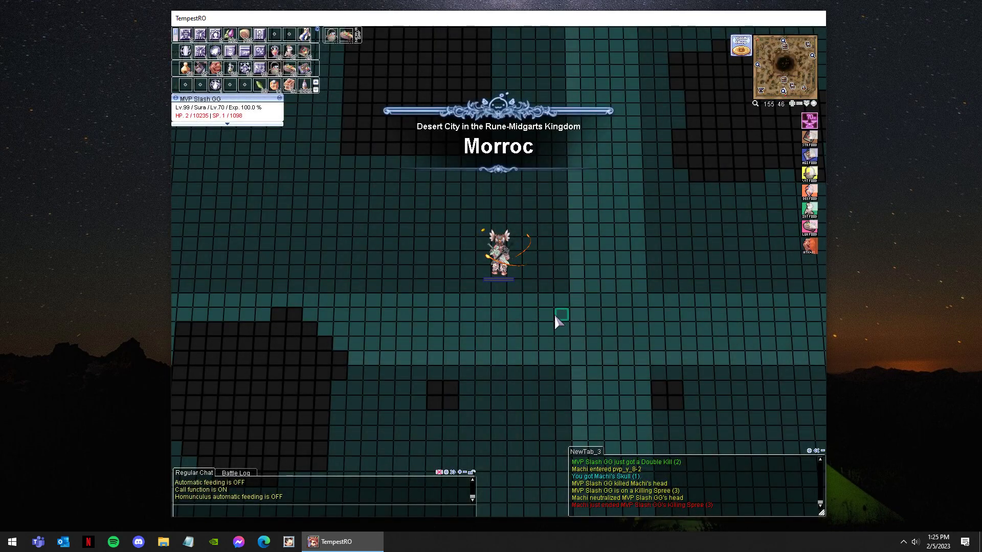
key(F1)
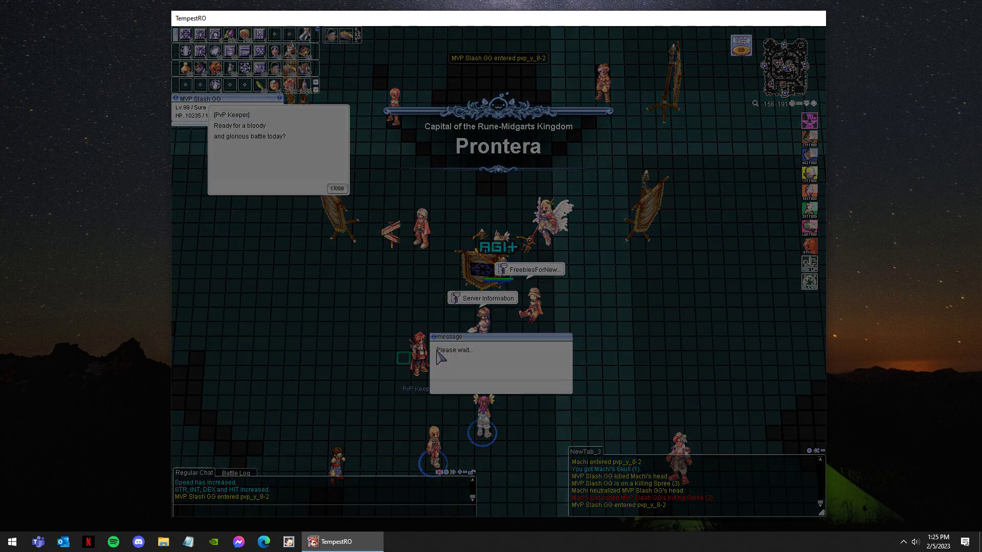
click(472, 373)
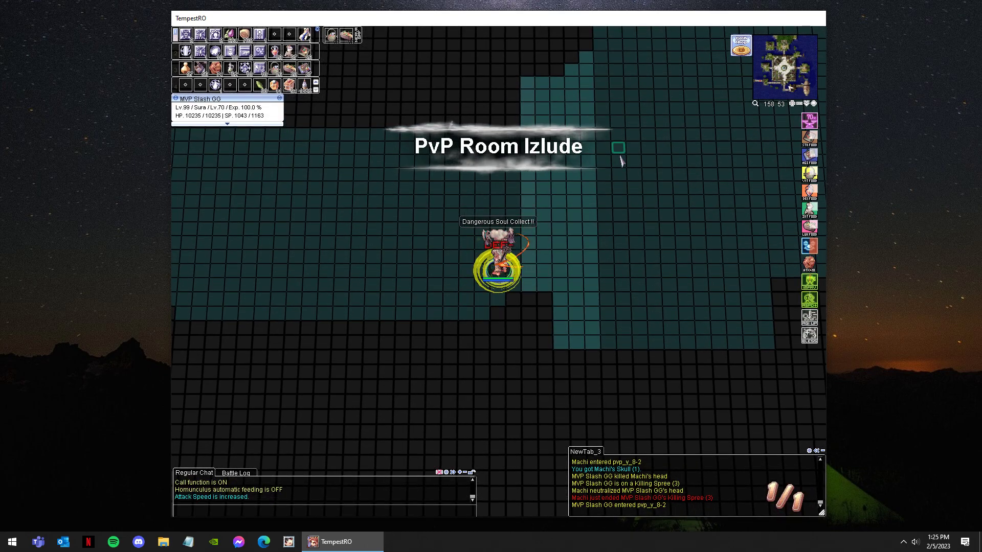
Relocate north to the arena centre, gather spirit spheres and ready Asura Strike on Machi.
click(622, 161)
click(284, 373)
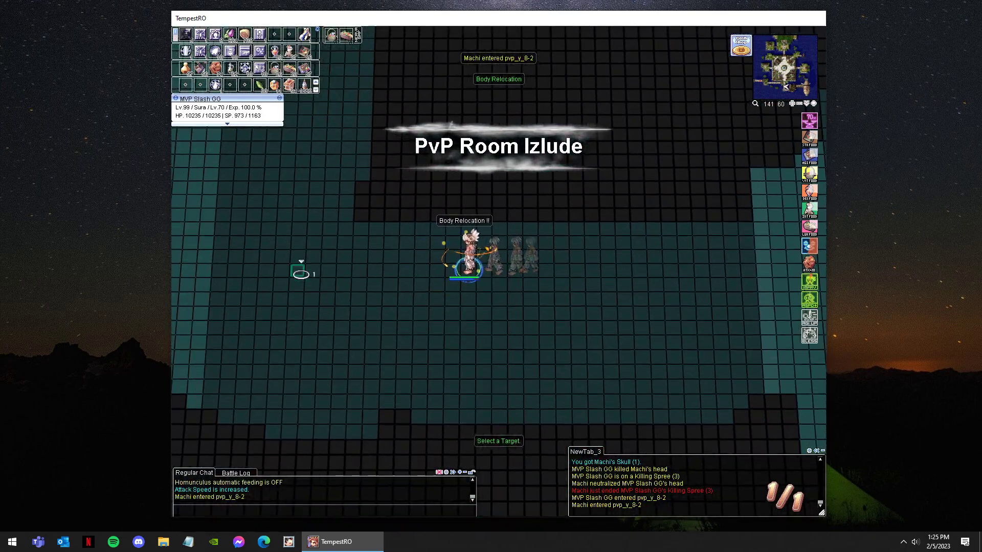
click(457, 94)
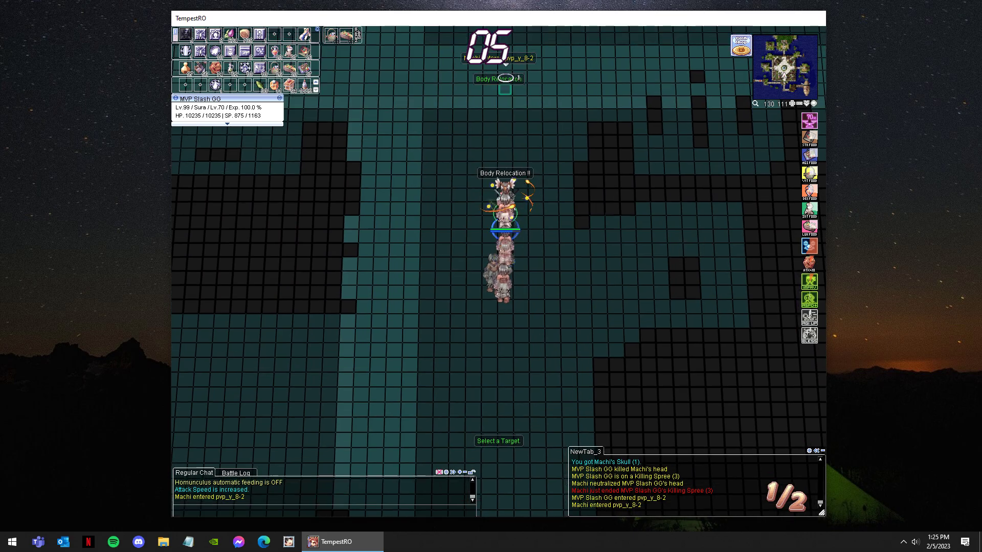
click(548, 132)
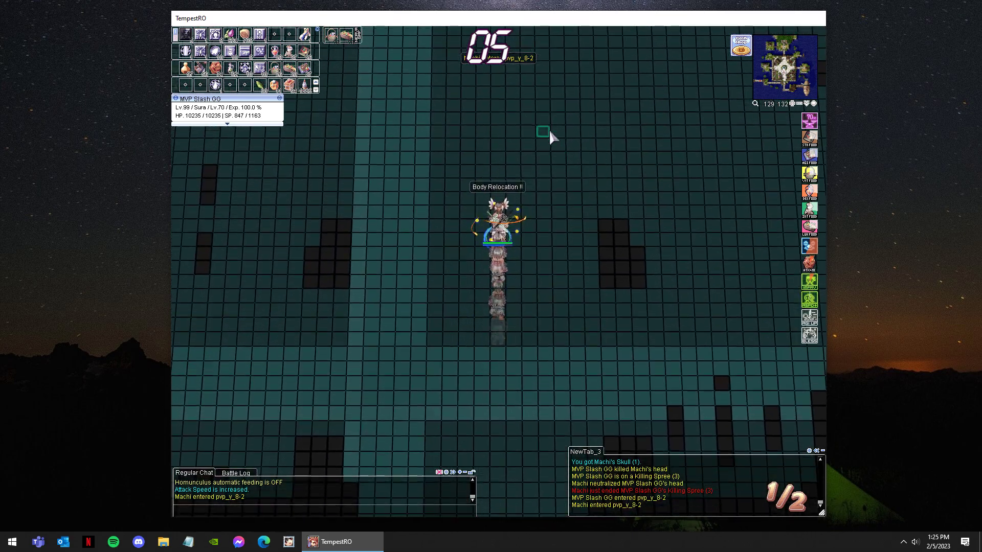
key(F2)
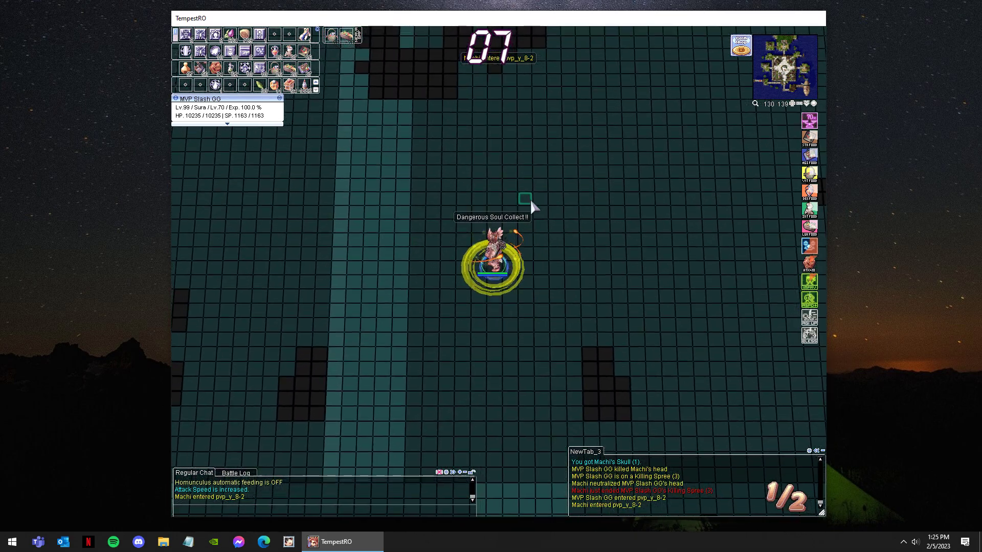
click(530, 201)
key(F1)
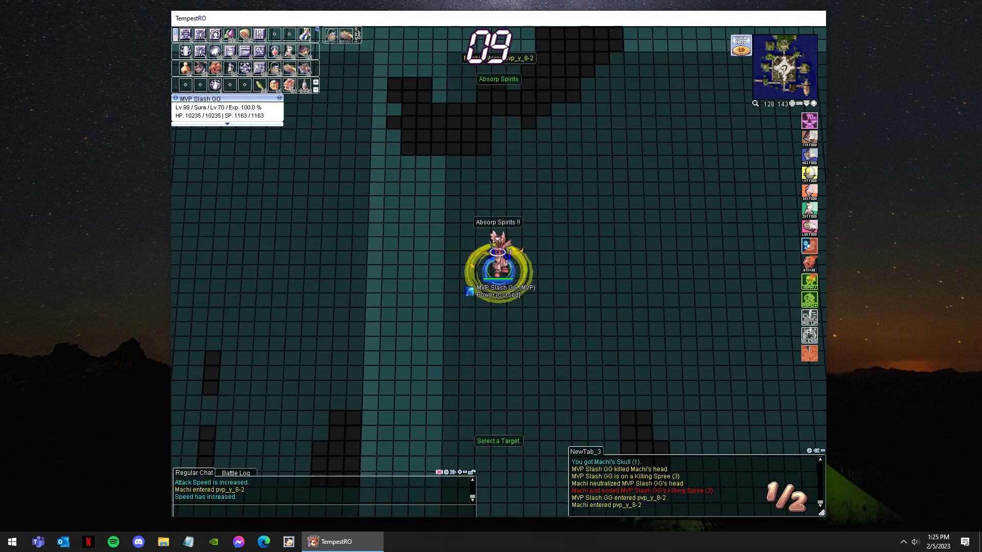
click(557, 225)
key(F2)
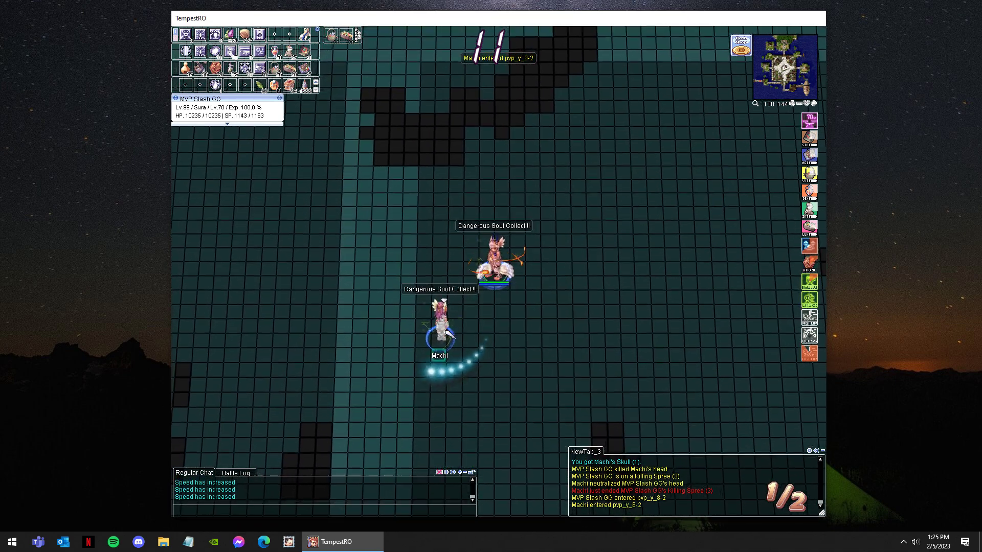
key(F3)
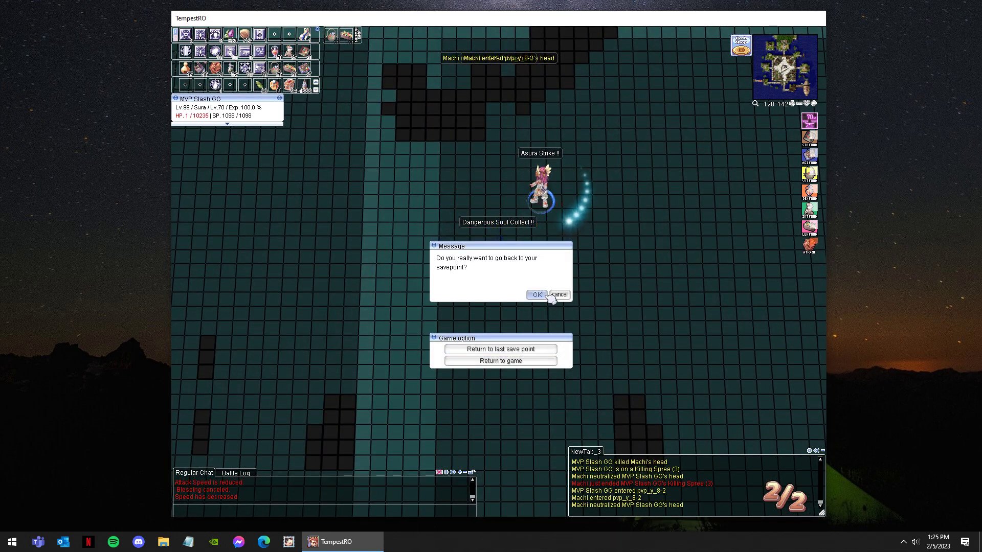
Respawn after dying, Body Relocate across the arena and Asura Strike Machi.
click(536, 296)
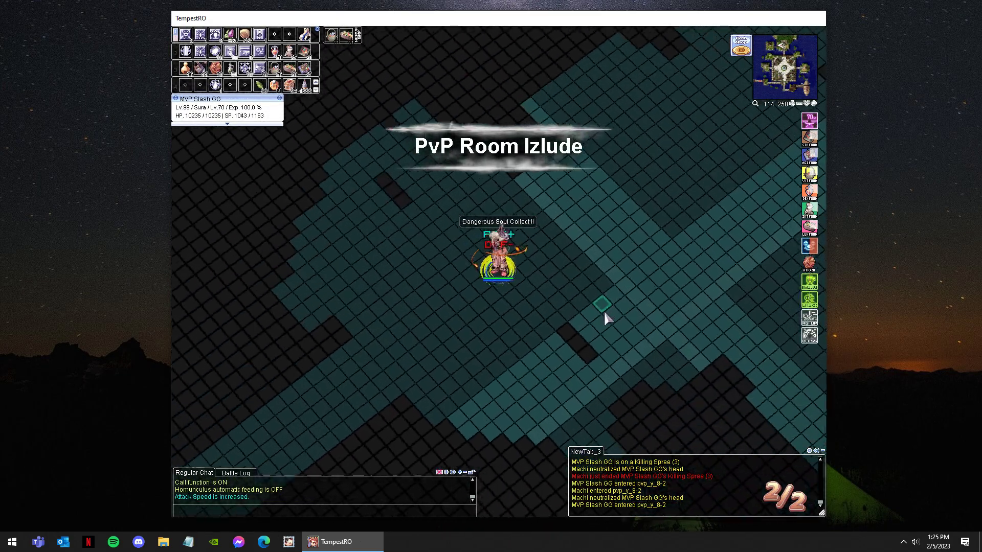
click(603, 311)
key(F2)
click(713, 345)
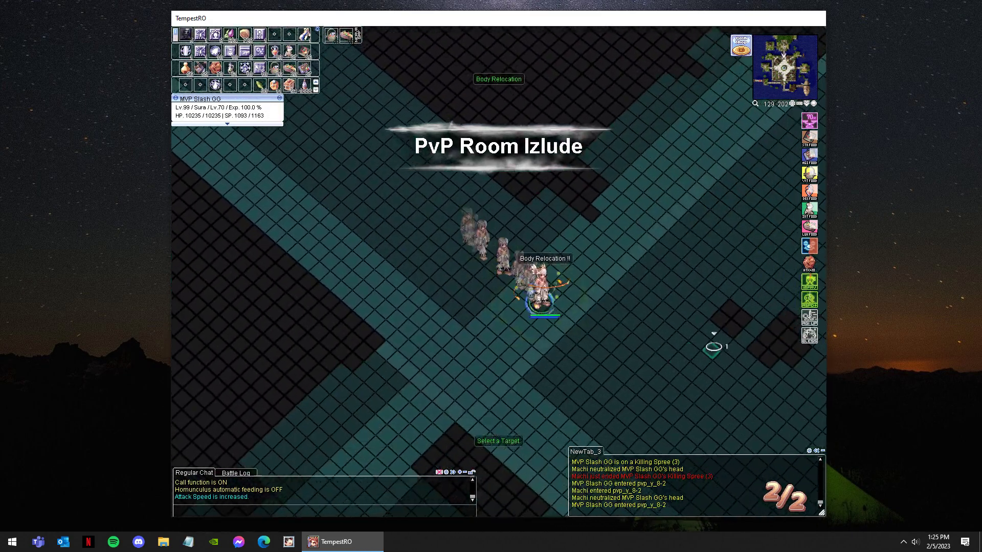
key(F2)
click(609, 340)
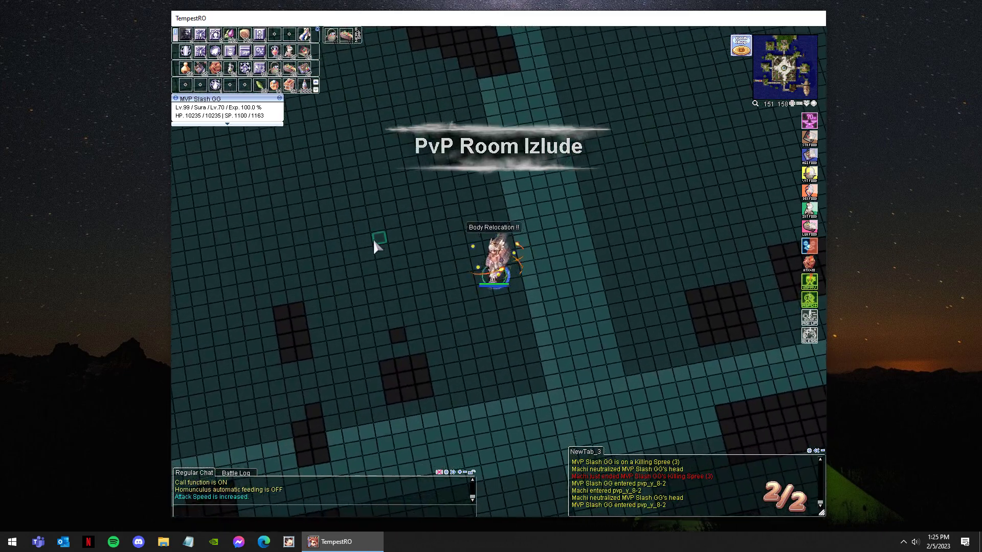
click(403, 174)
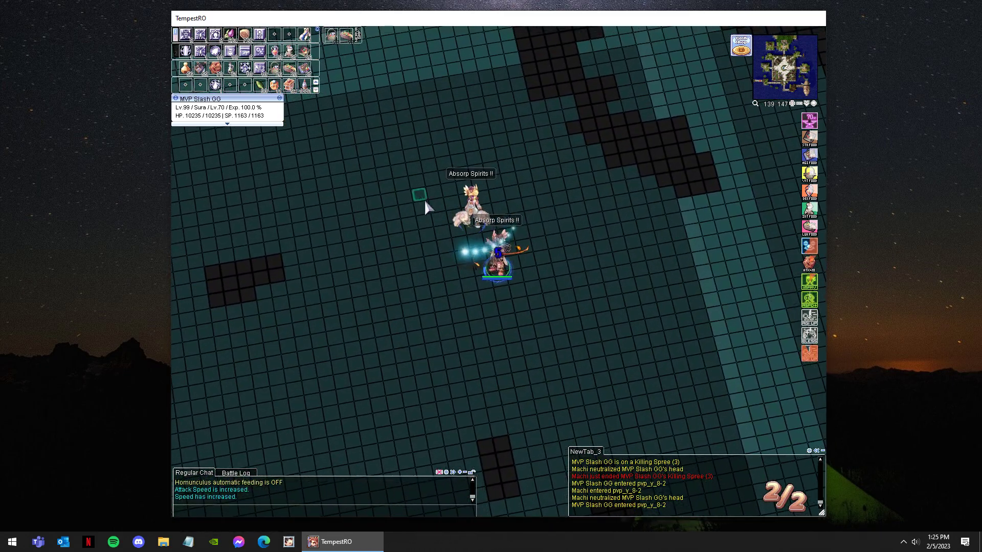
key(F3)
click(442, 213)
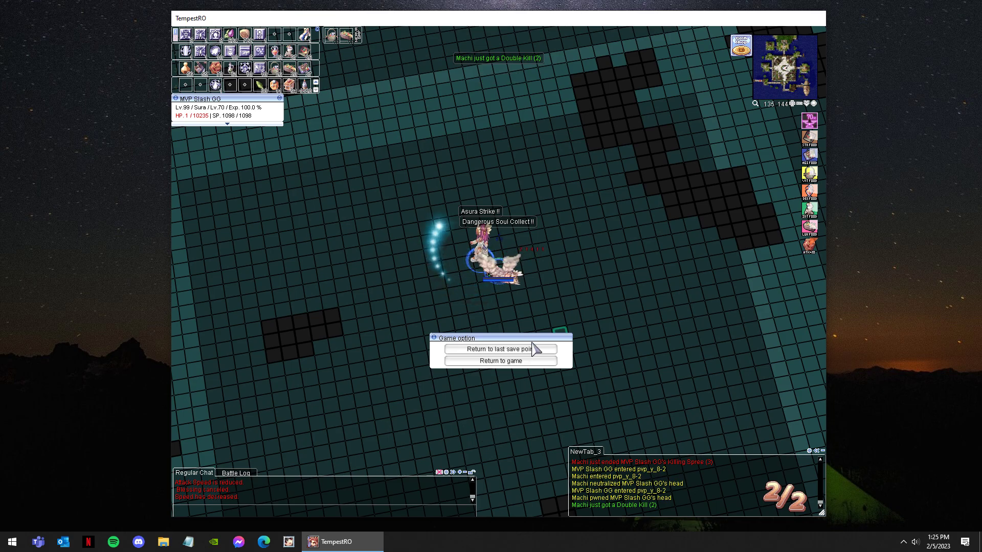
Respawn, rejoin via the PvP Keeper, cast Dangerous Soul Collect and relocate across the map.
click(535, 294)
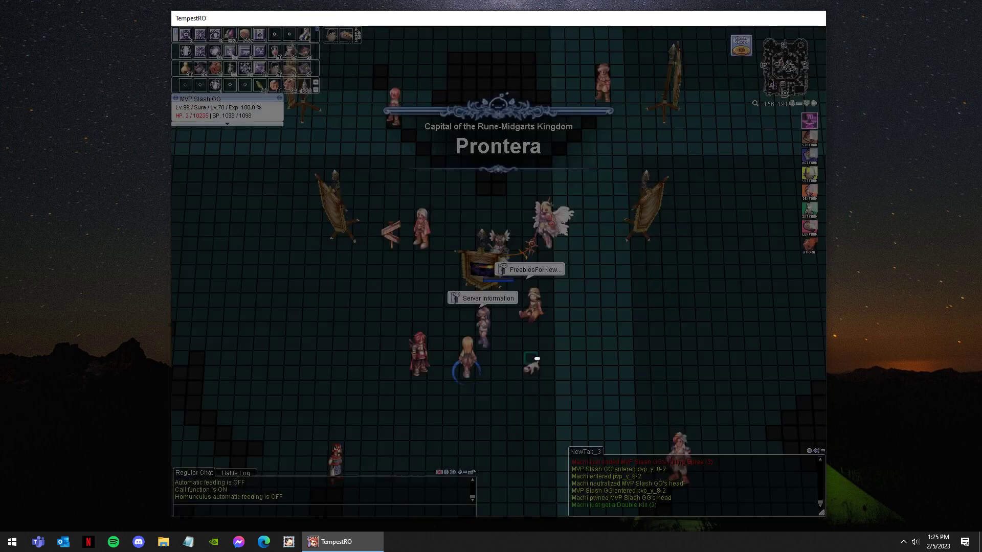
click(538, 361)
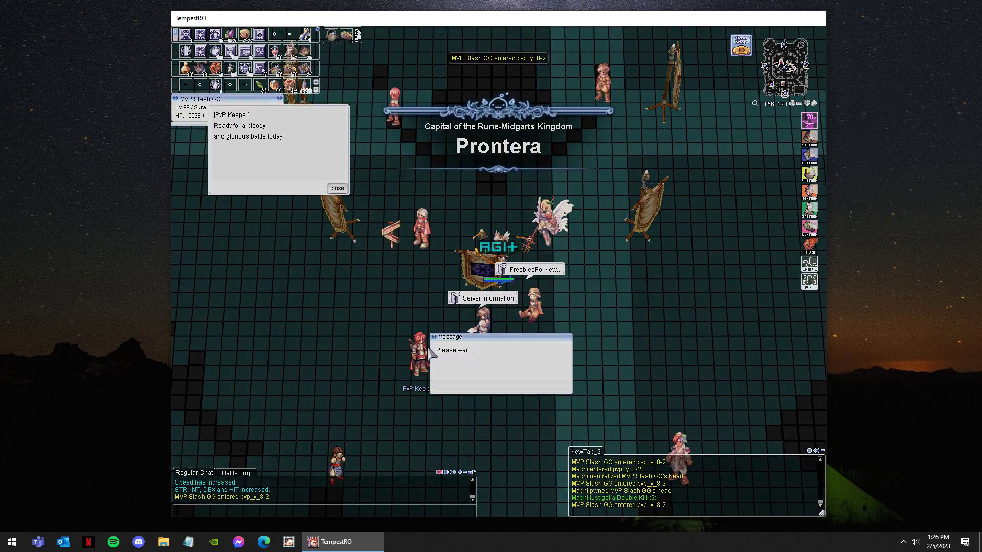
key(F2)
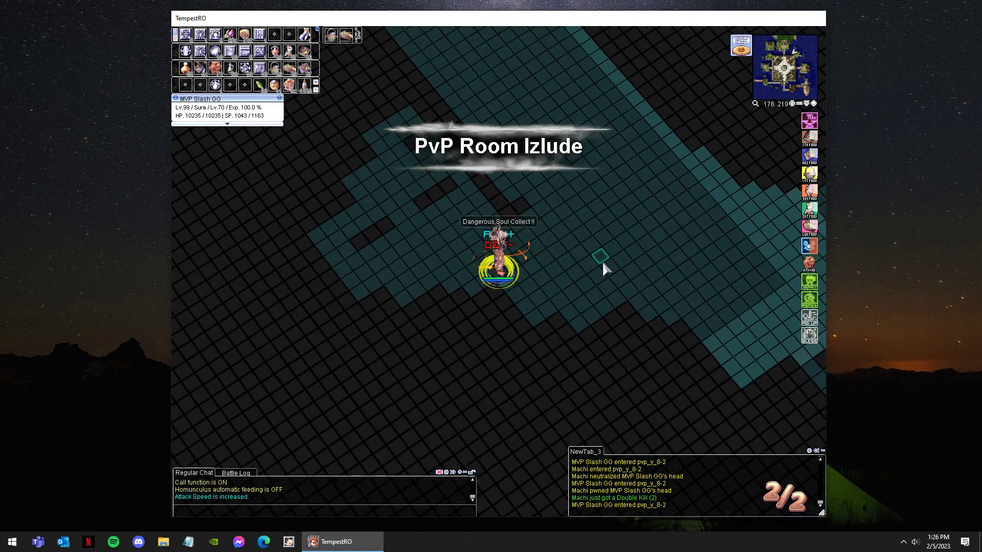
key(F3)
click(704, 311)
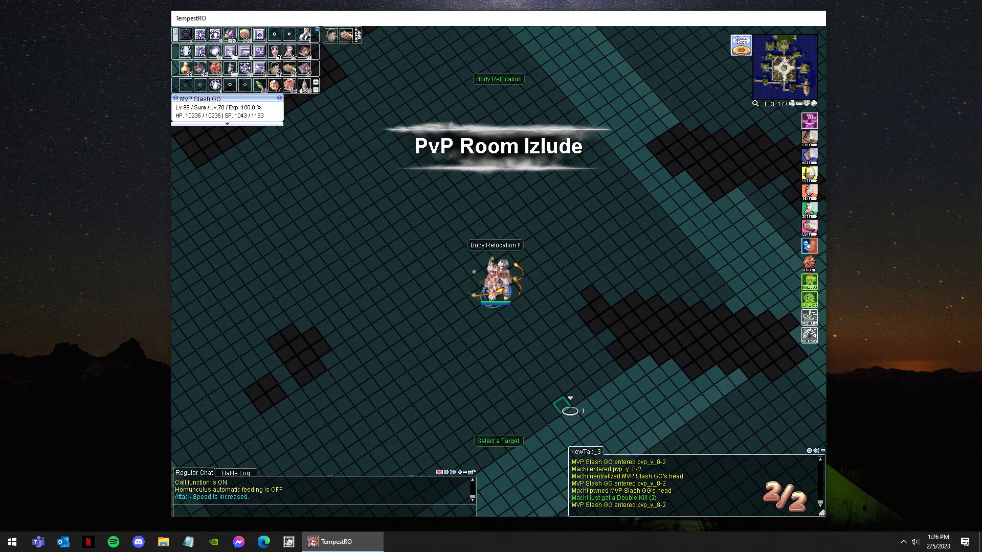
click(570, 408)
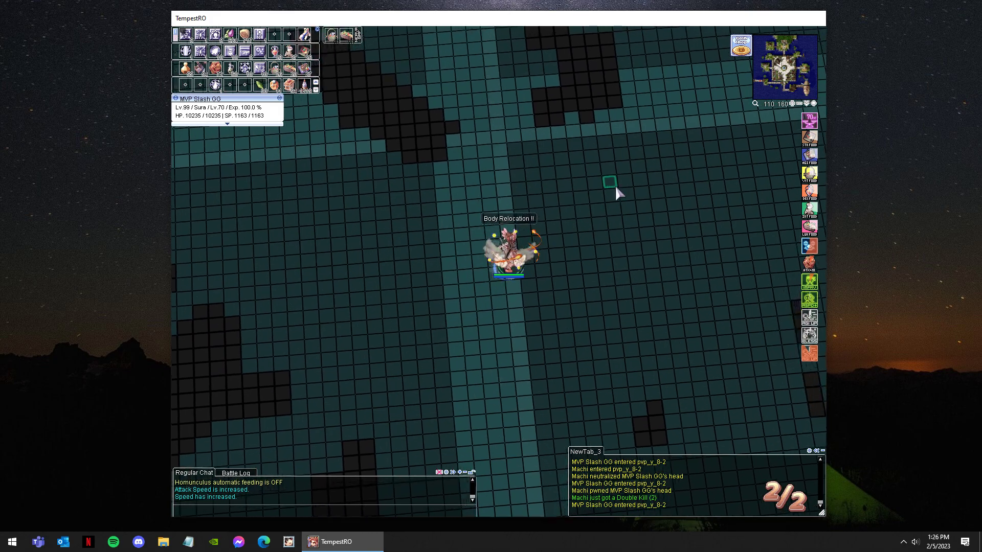
Gather spheres, ready Asura Strike on Machi, then accept the save-point return.
key(F2)
key(F1)
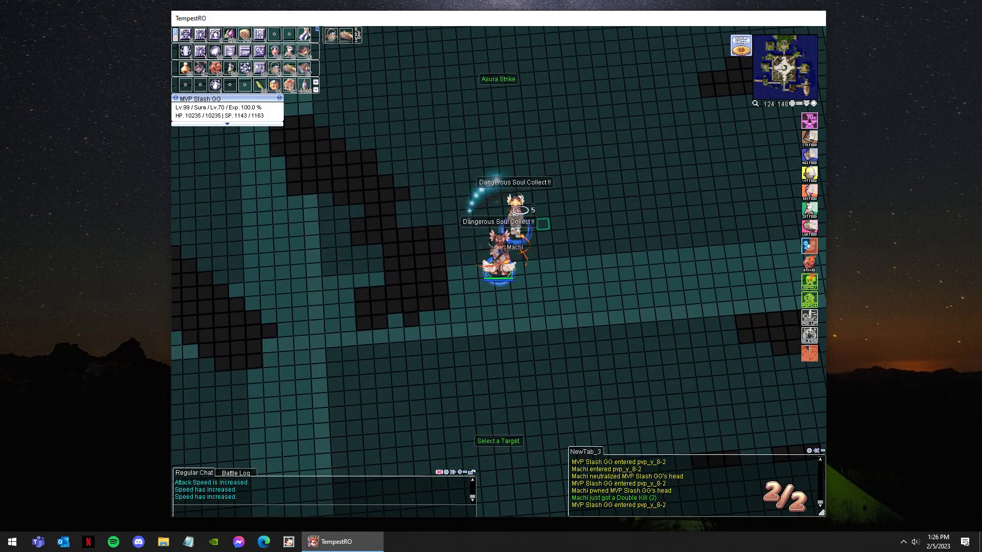
click(537, 295)
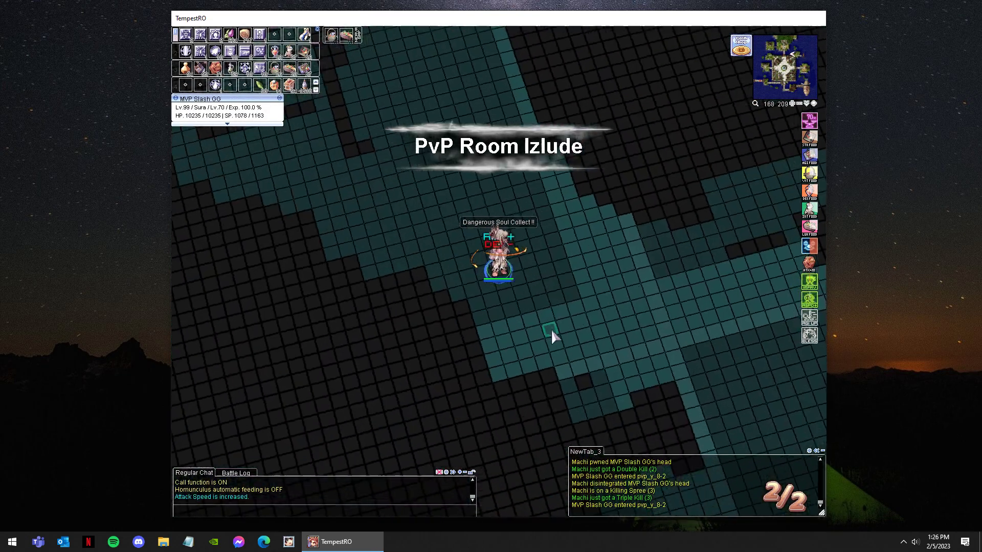
Cross the arena to Machi, gather spirit spheres, and accept the save-point prompt.
click(550, 330)
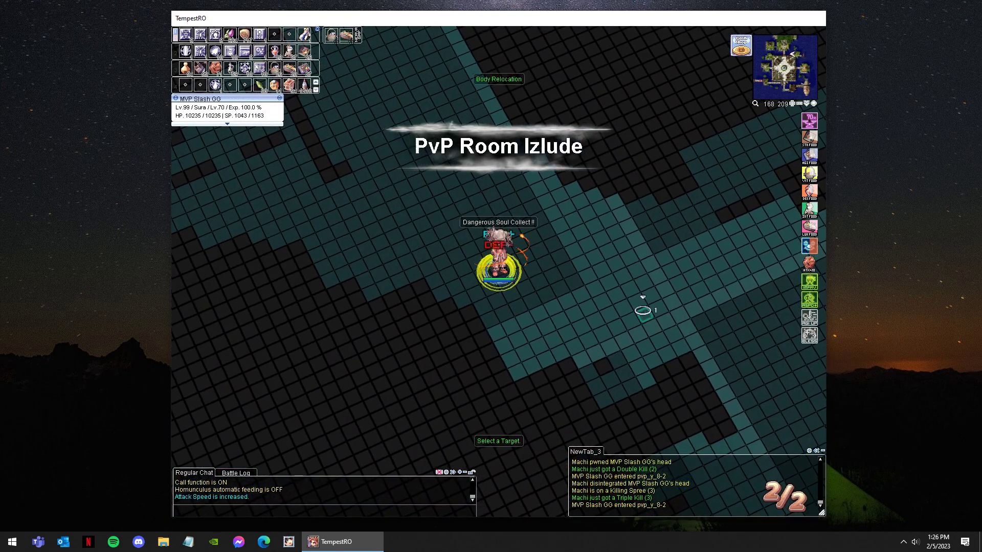
click(703, 368)
click(633, 368)
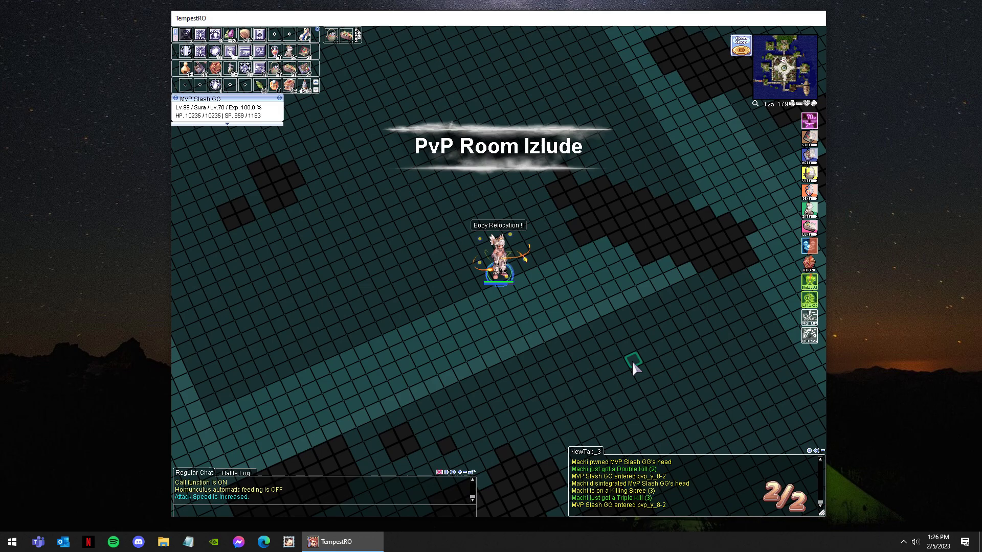
click(666, 310)
click(635, 230)
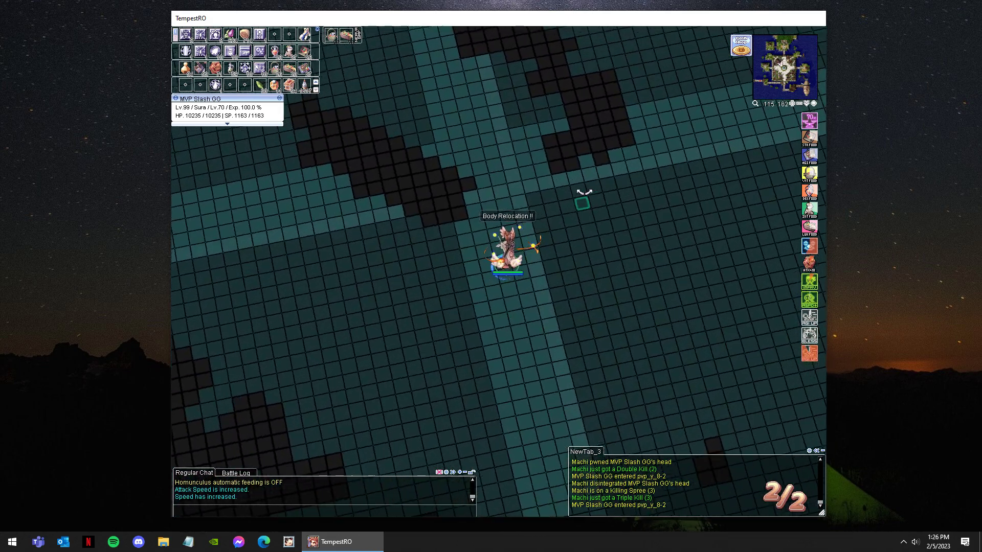
click(629, 261)
key(F1)
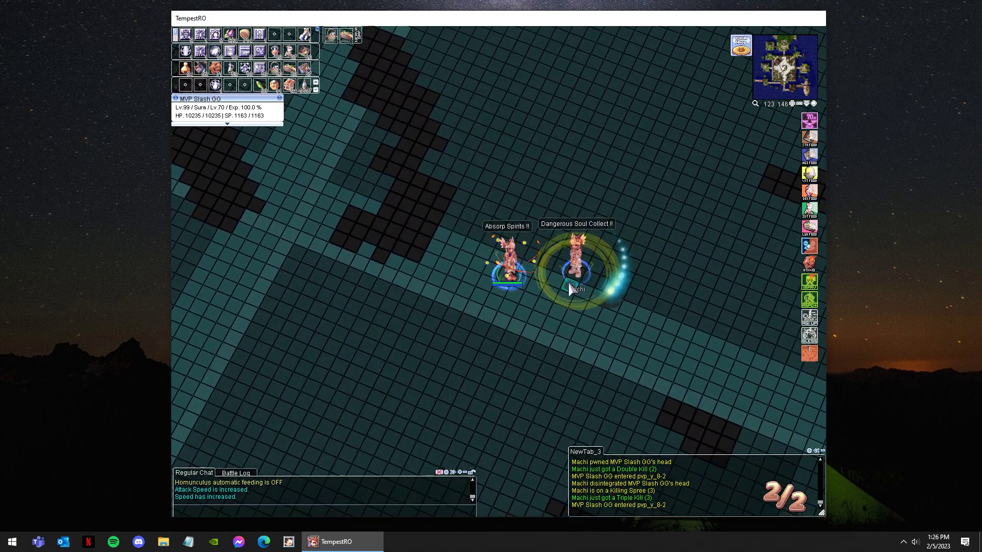
click(539, 297)
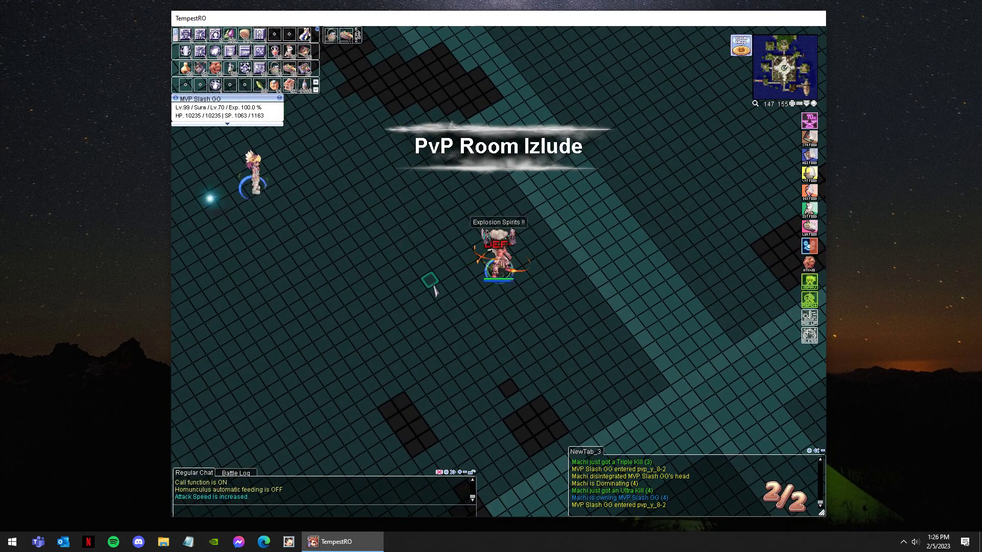
Return to the save point and re-enter PvP through the Prontera warp attendant.
click(444, 257)
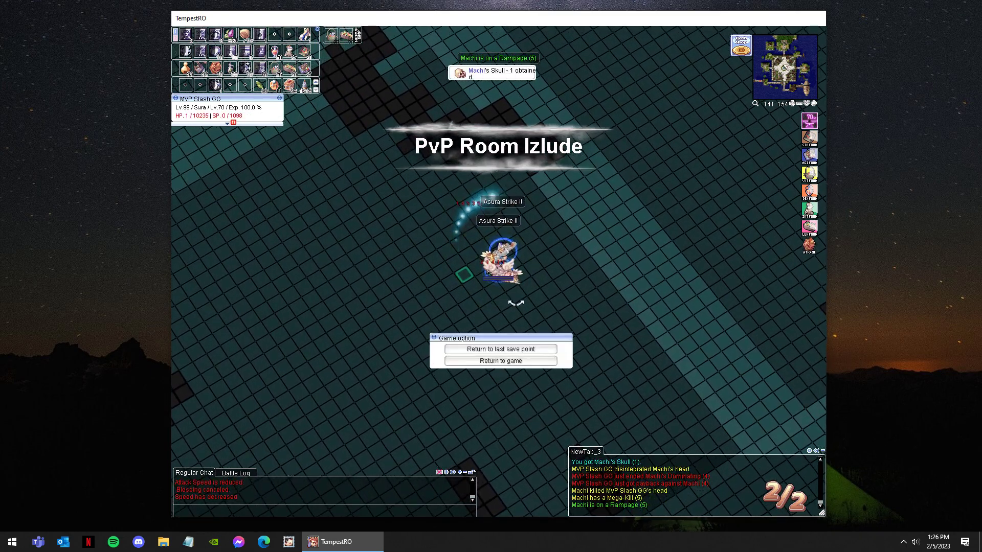
click(501, 349)
click(530, 292)
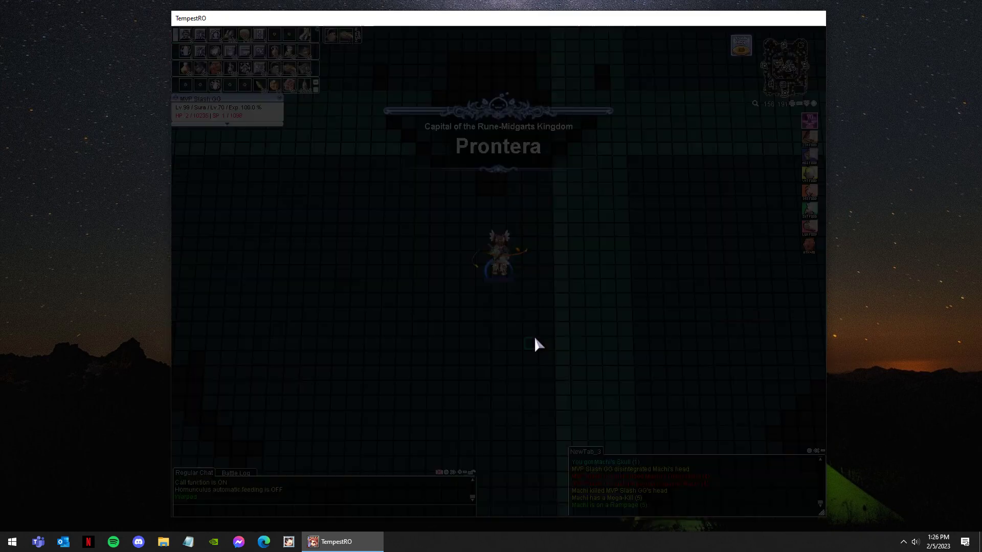
click(477, 304)
key(Return)
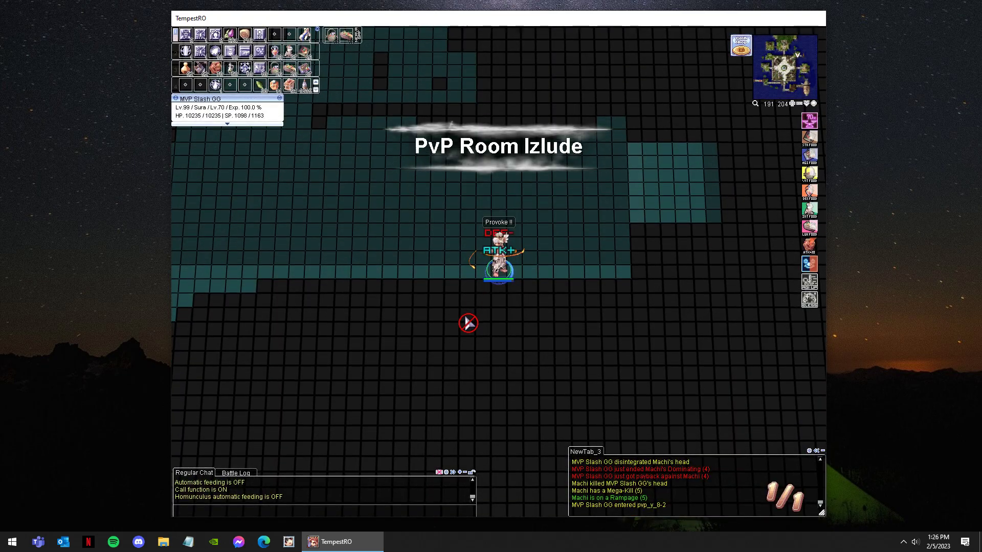
Relocate across to the arena centre and cast Explosion Spirits.
click(281, 291)
click(345, 414)
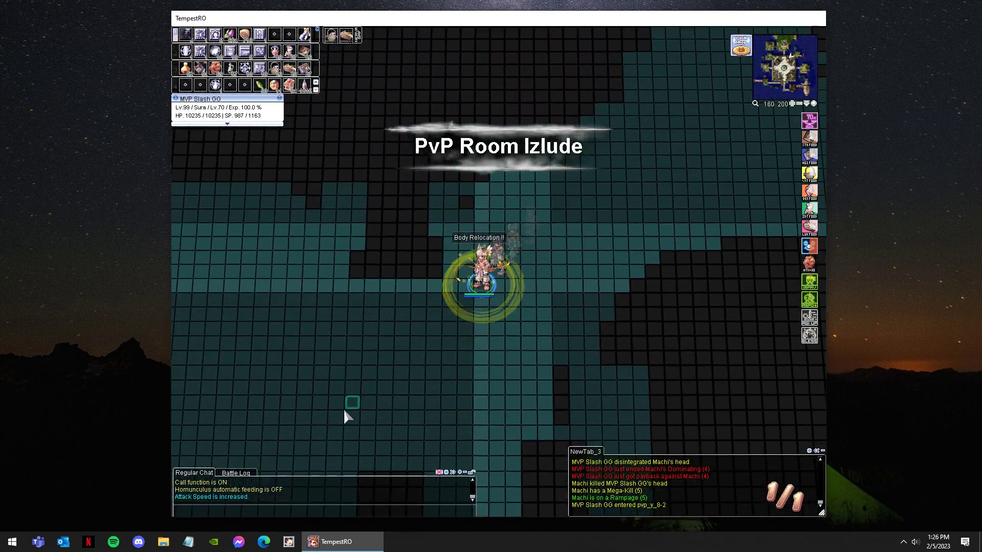
click(360, 437)
click(486, 438)
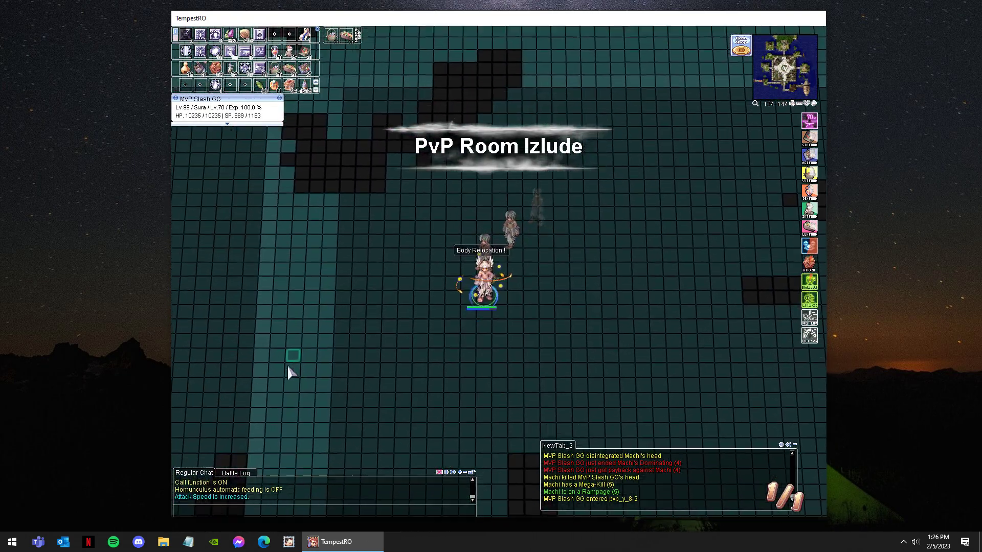
click(287, 364)
key(F1)
click(624, 347)
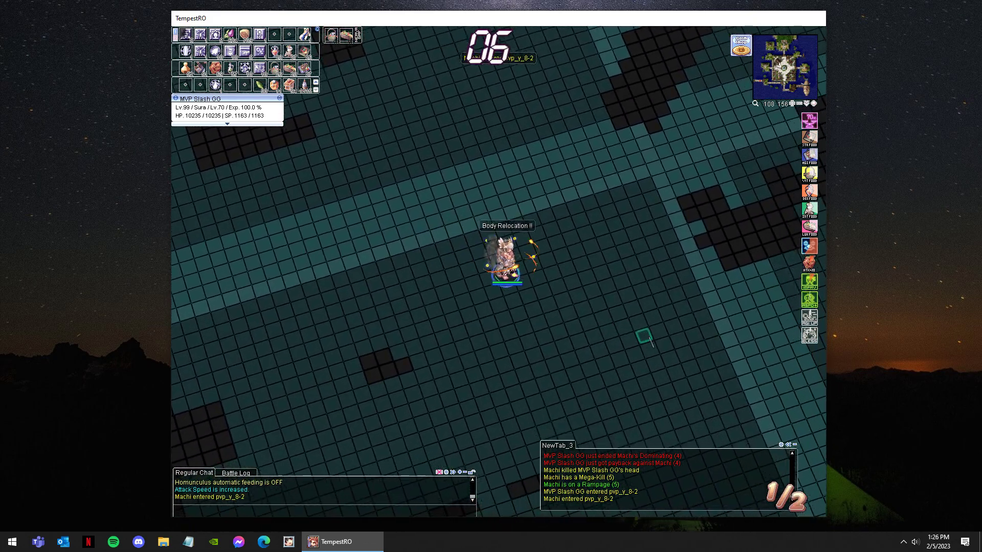
key(F2)
Check equipped gear, close on Machi and attack, then respawn after dying.
key(alt+q)
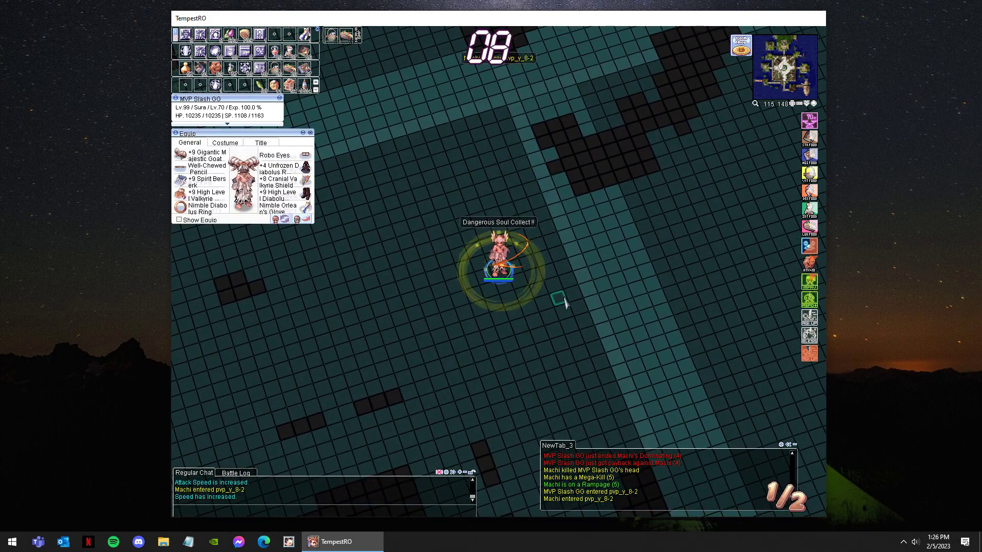
key(alt+q)
click(566, 302)
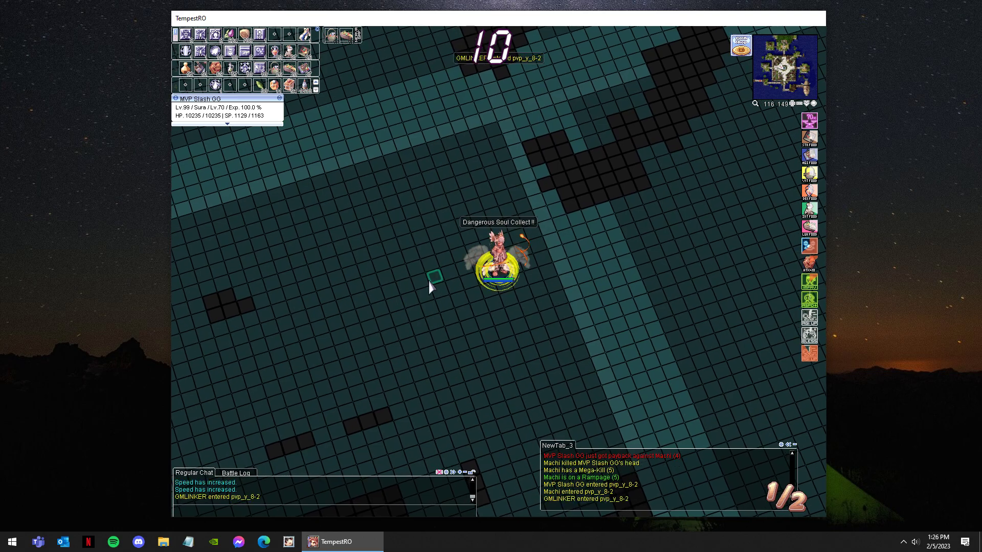
click(630, 304)
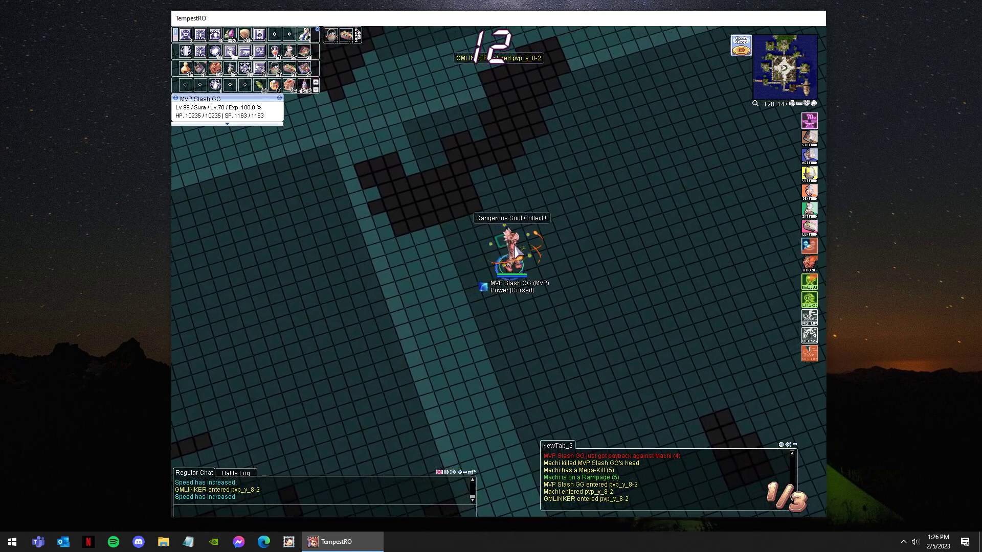
click(525, 250)
click(595, 236)
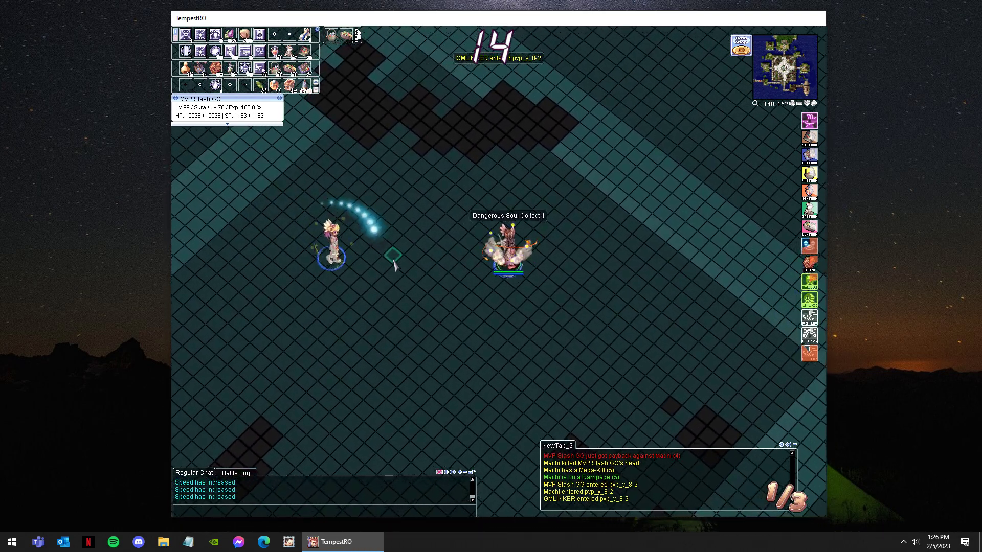
click(428, 267)
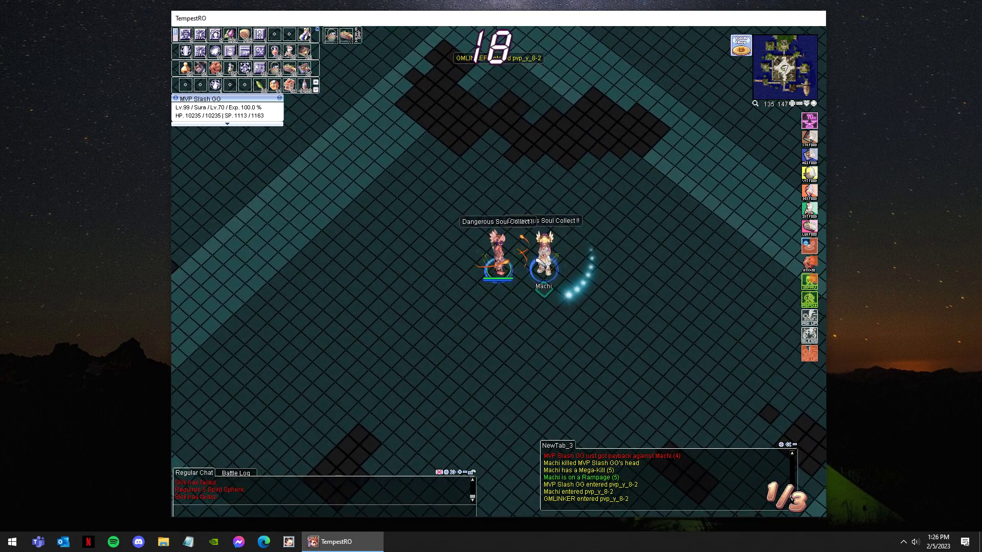
click(531, 353)
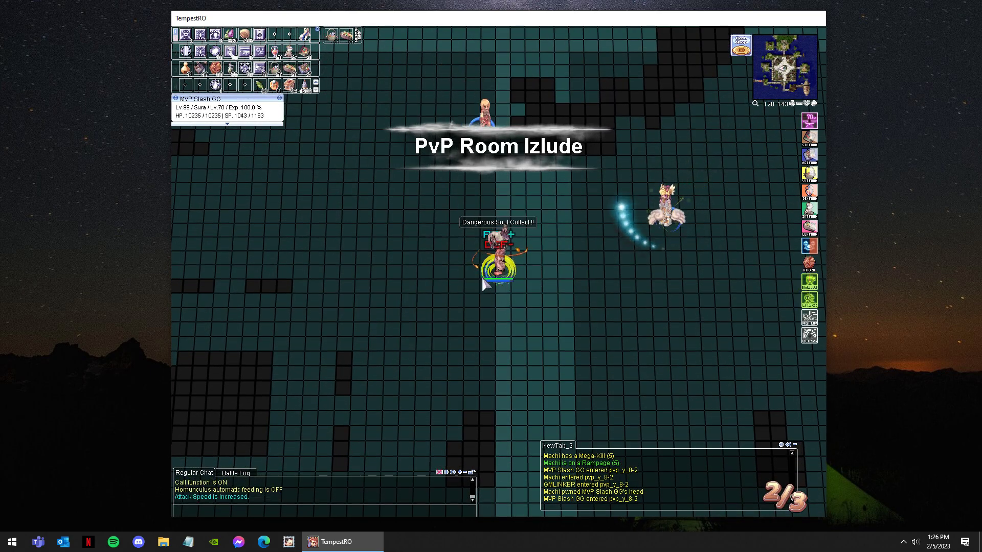
Step next to Machi and attempt spirit-sphere skills on him.
click(595, 325)
key(F1)
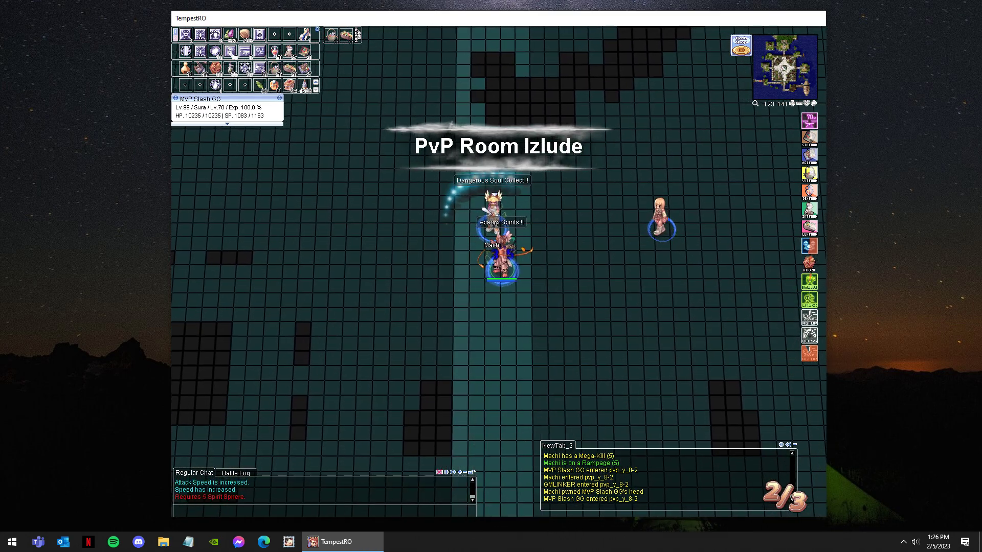
key(F1)
click(464, 234)
Attempt another attack, then return to the save point and re-enter the PvP room.
key(F1)
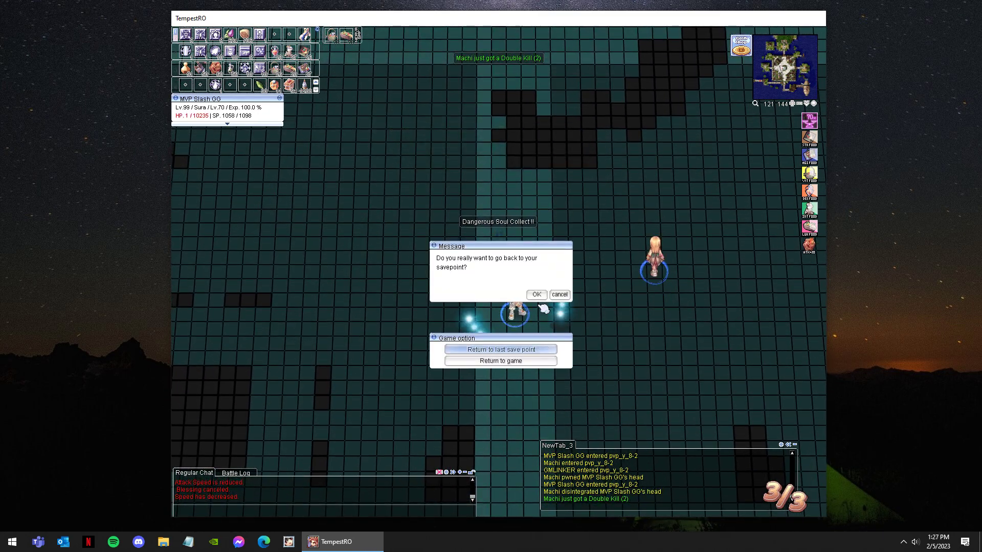
click(536, 295)
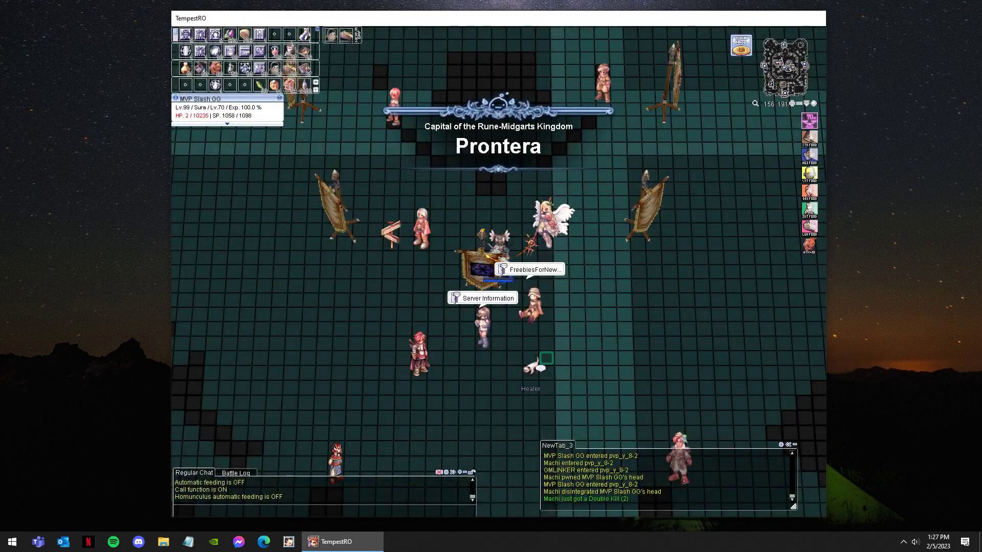
key(Return)
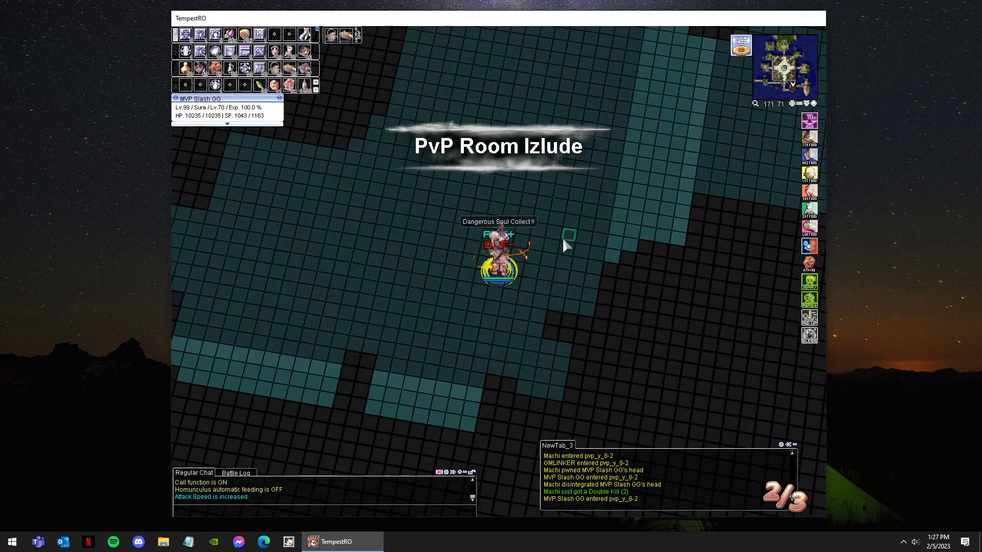
Dash toward the arena centre with repeated Body Relocation.
click(695, 226)
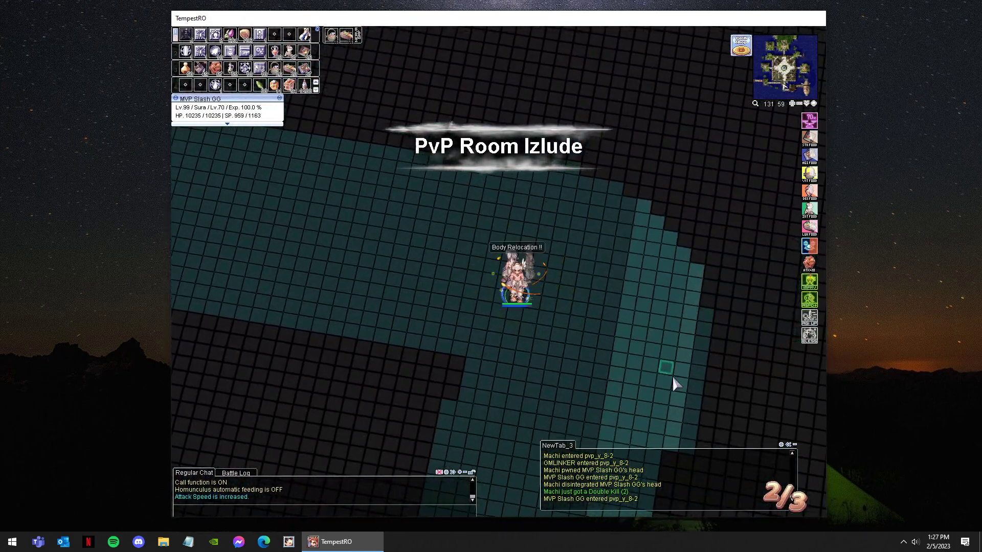
key(F4)
key(F4)
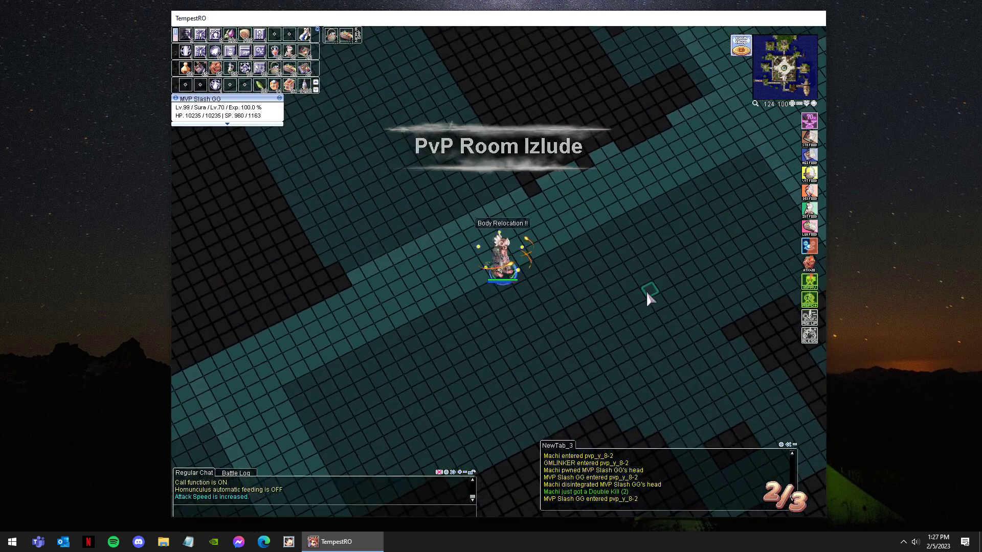
key(F4)
key(F4)
key(F4)
key(F4)
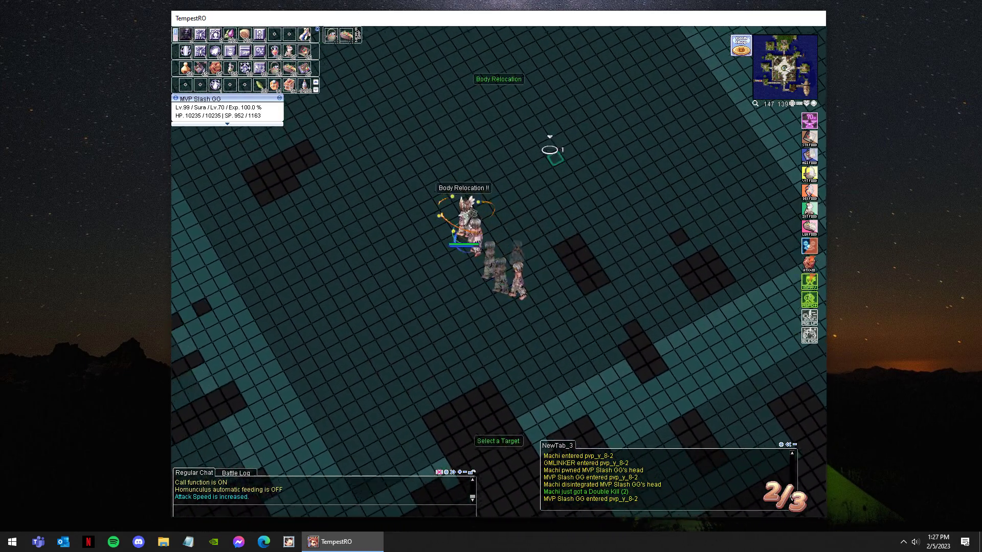
key(F4)
key(F4)
Gather spheres, kill Machi with Asura Strike, and regather spheres.
key(F5)
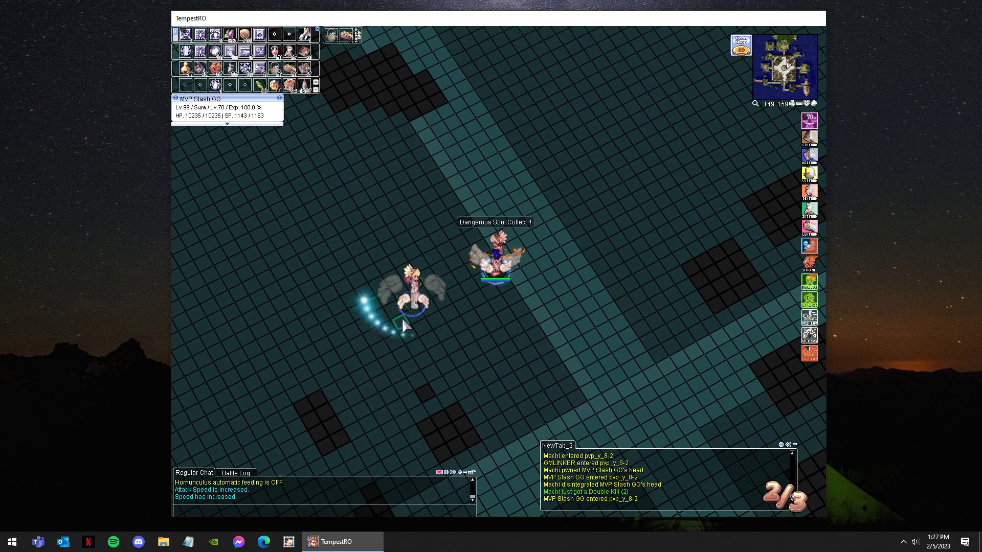
key(F3)
click(483, 277)
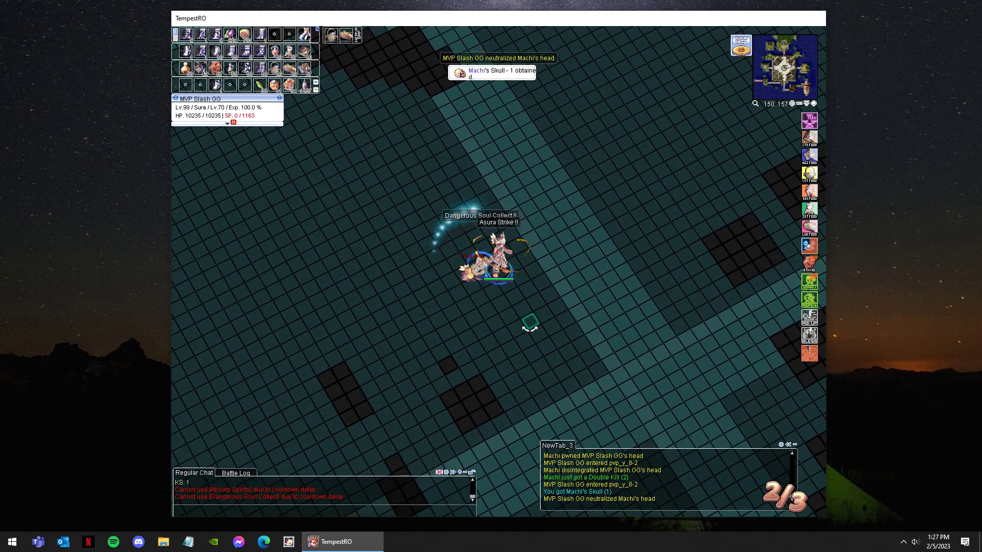
key(F4)
key(F5)
Move up-left across the arena while casting Explosion Spirits and gathering spheres.
click(368, 234)
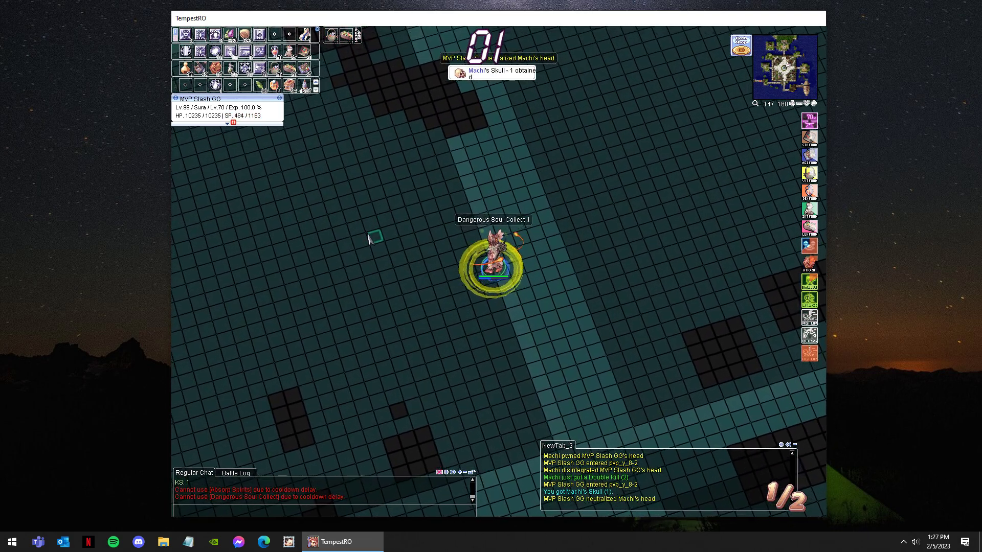
key(F5)
key(F4)
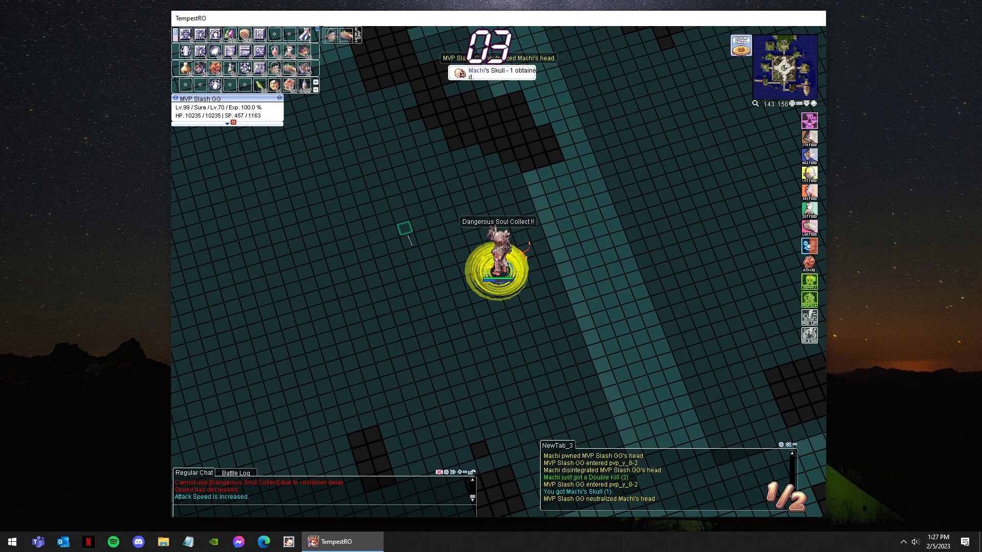
click(405, 231)
key(F4)
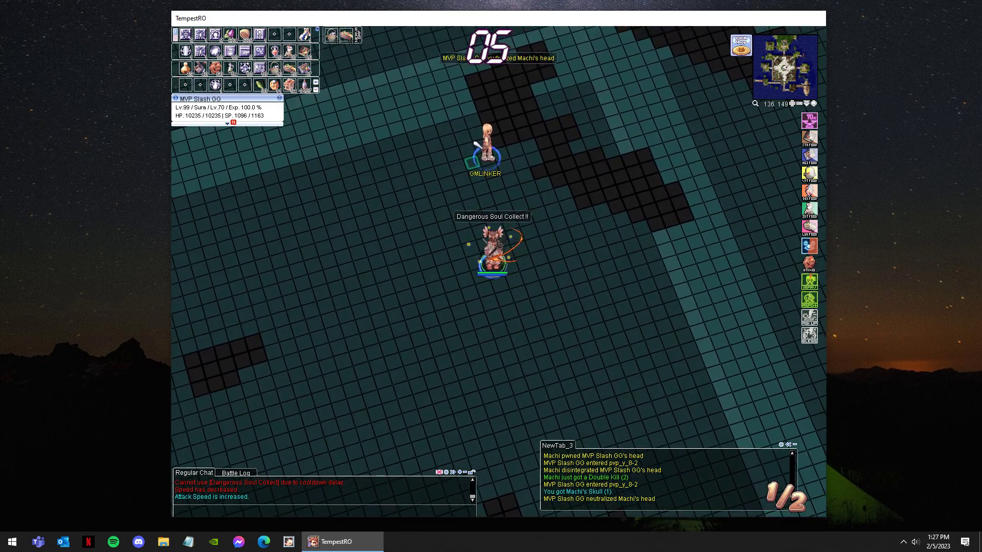
Approach Machi, cast Provoke and Absorb Spirits, then respawn after being killed.
click(372, 214)
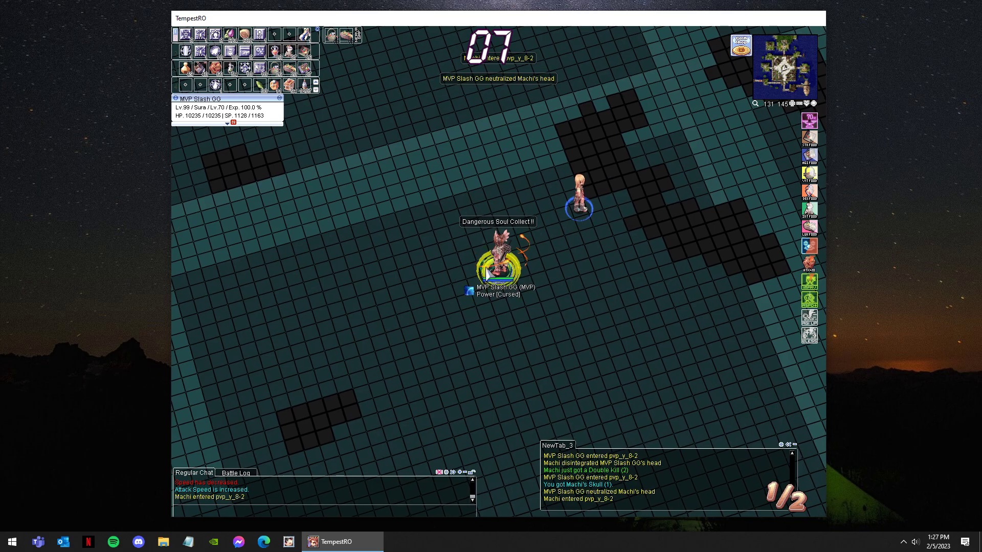
click(377, 246)
click(526, 292)
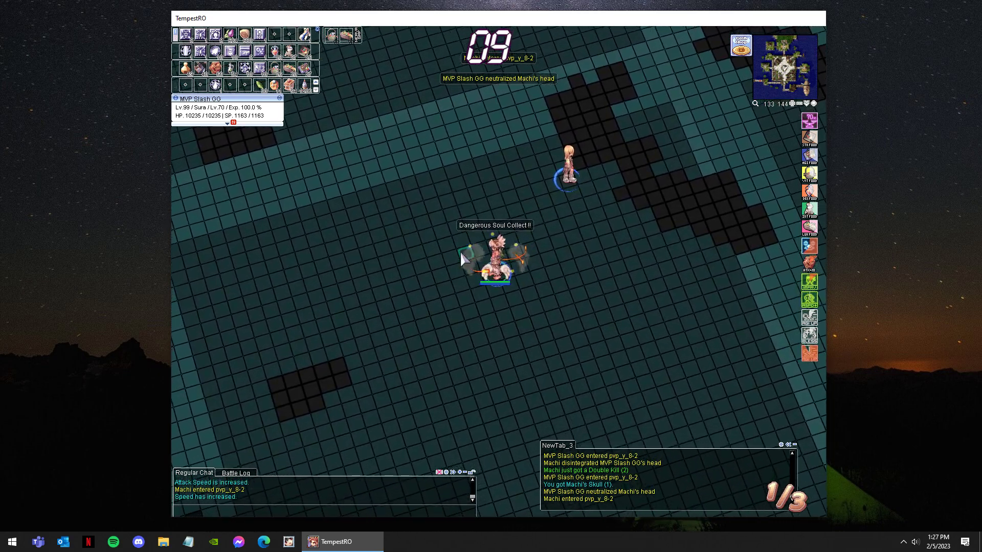
key(F6)
click(448, 216)
key(F6)
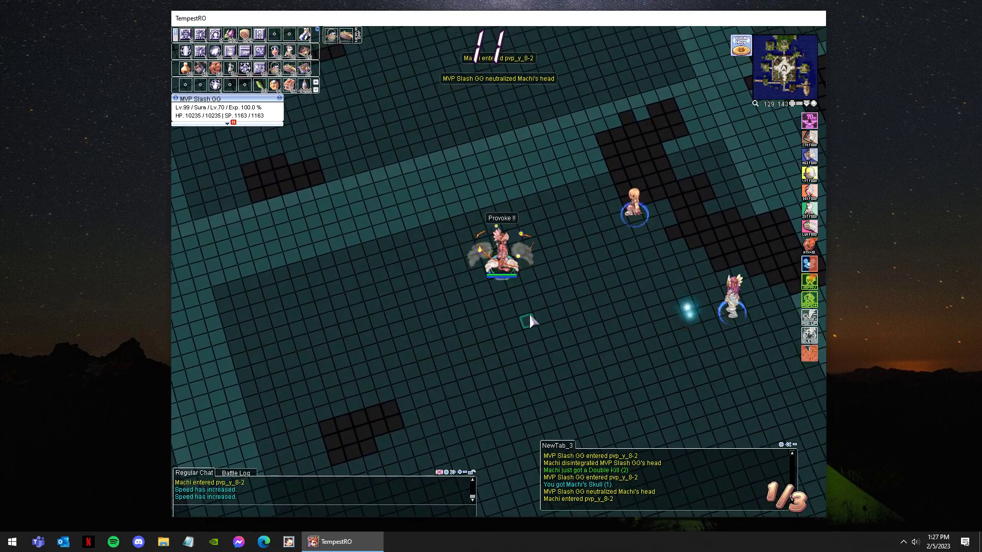
key(F2)
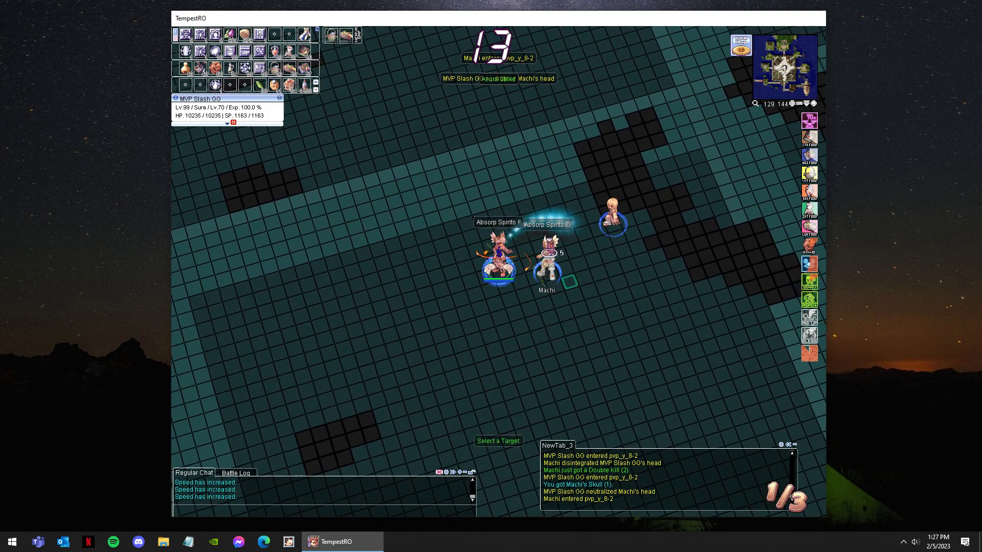
click(520, 350)
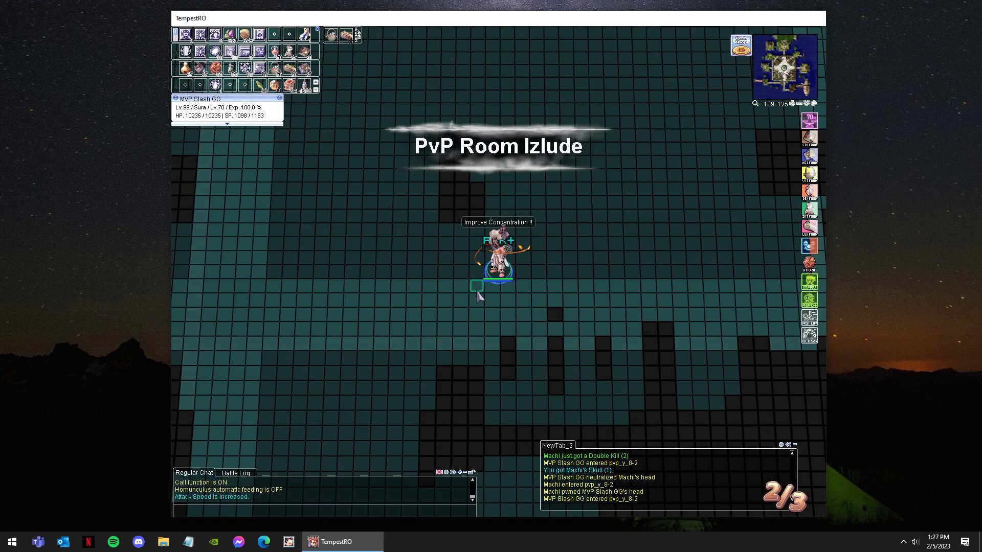
Head toward Machi, gather spirit spheres with Dangerous Soul Collect, and attack him.
click(379, 218)
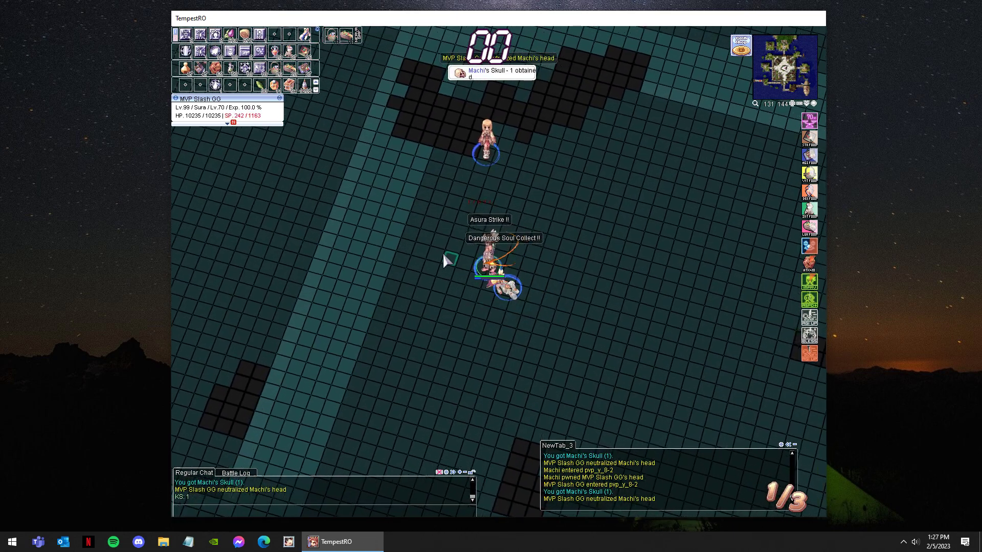
click(443, 258)
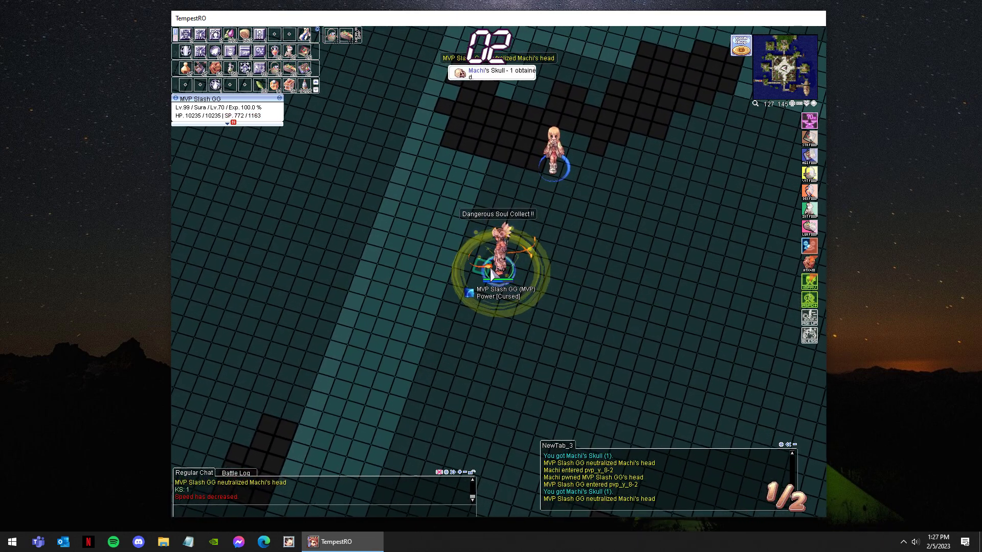
key(F2)
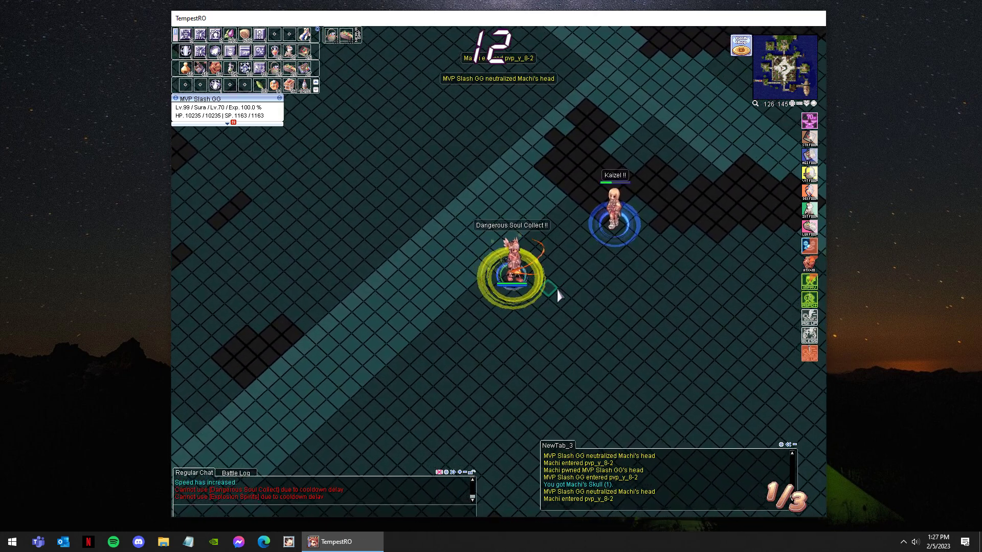
click(556, 287)
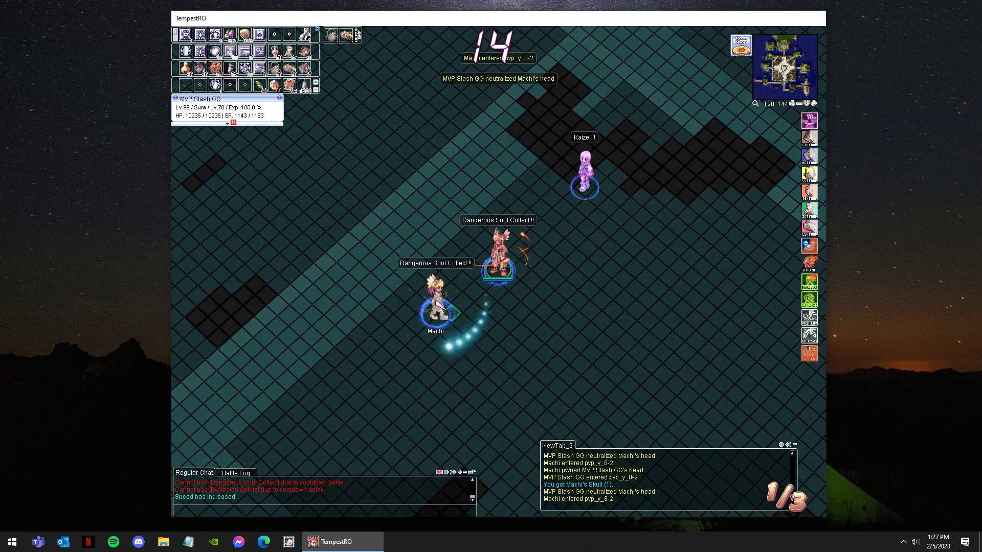
click(472, 260)
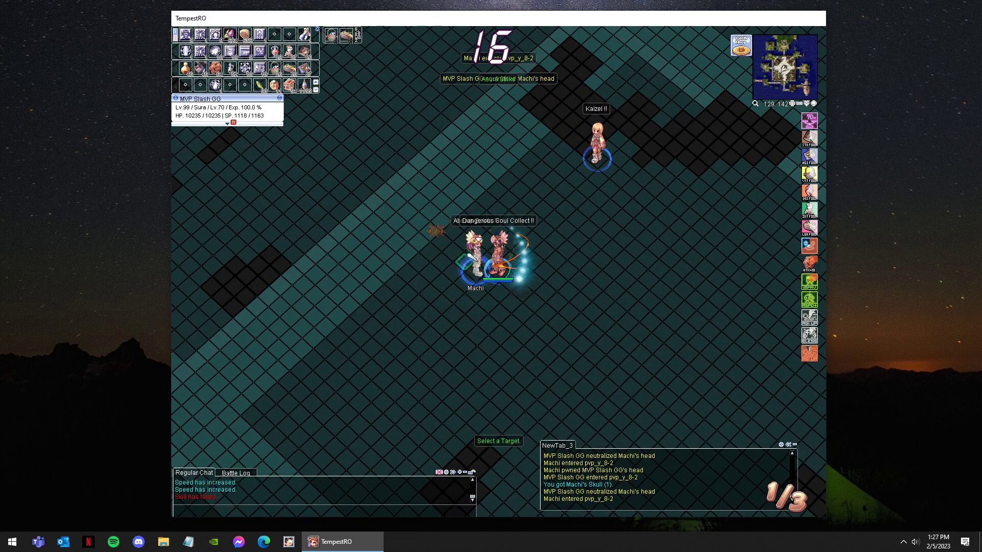
Finish off Machi and post two quick chat messages.
key(Return)
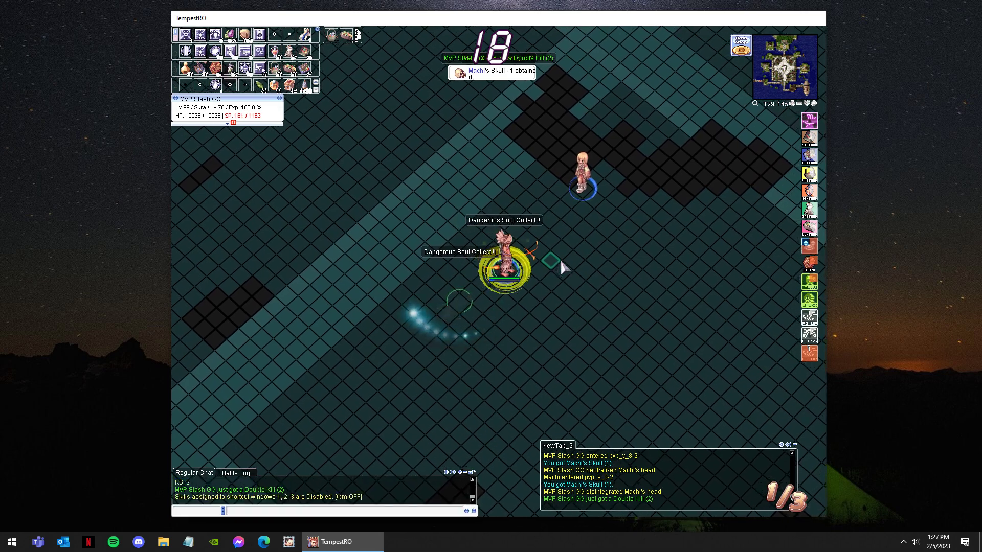
click(561, 259)
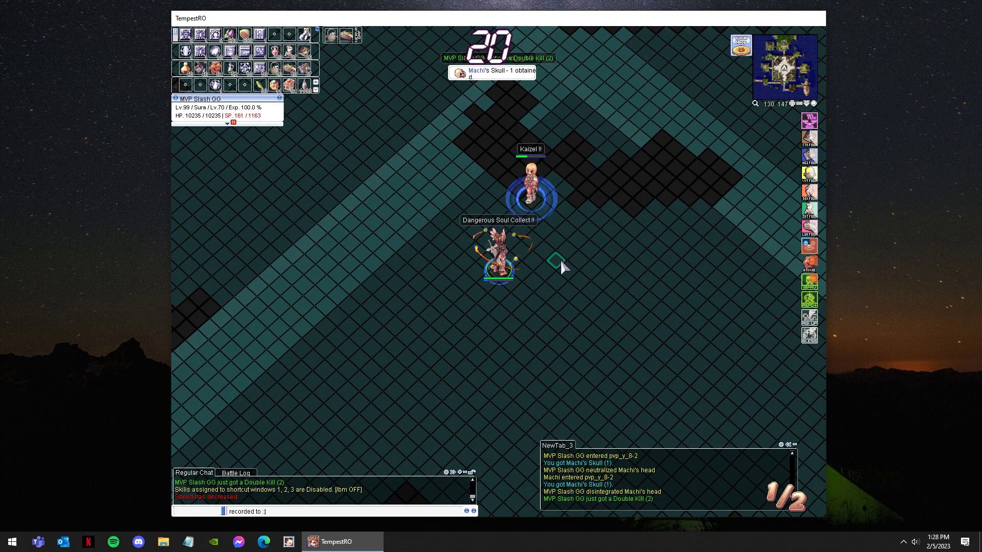
key(Return)
text(e post ka)
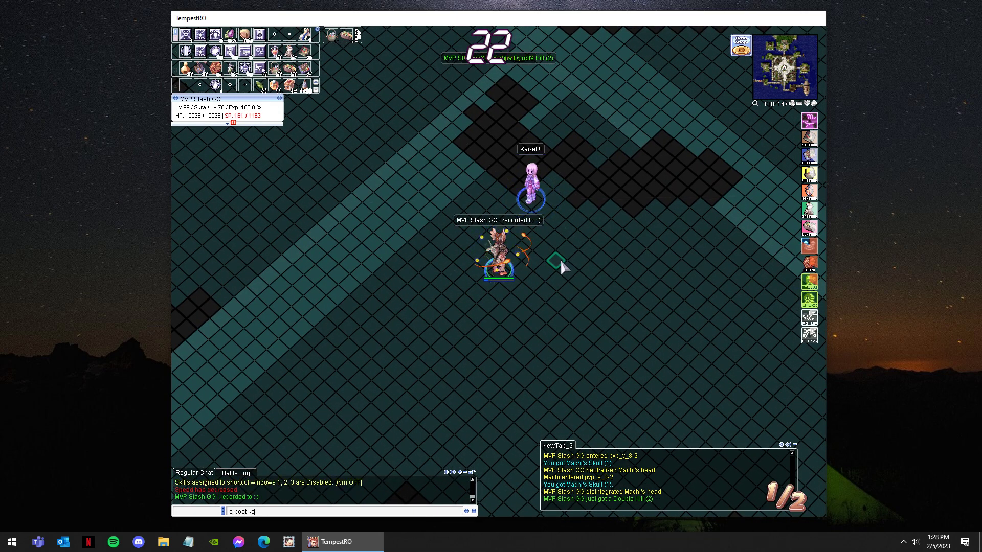
text( to later :))
key(Return)
key(Return)
Turn battle mode on, rebuff with Explosion Spirits and speed, then Asura Strike Machi.
key(q)
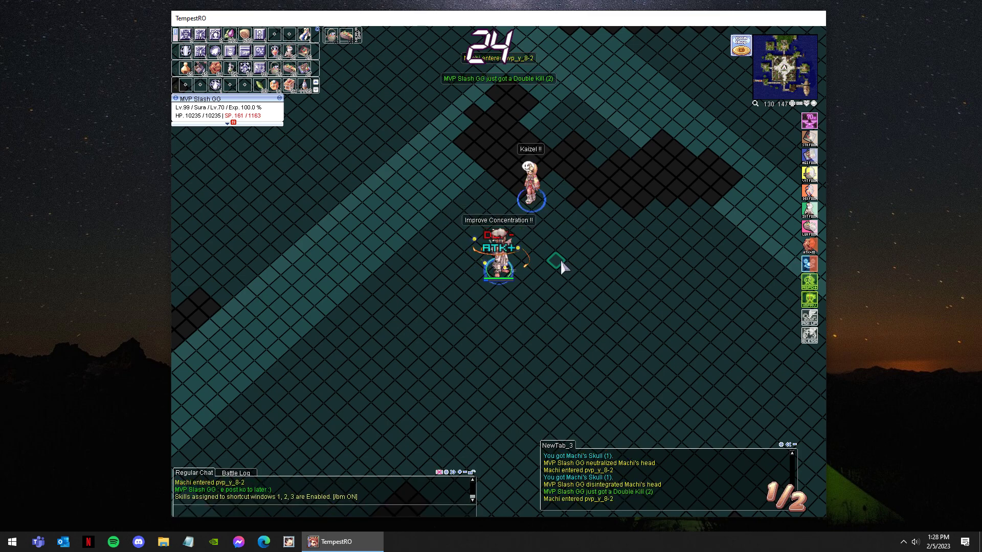
key(w)
click(509, 311)
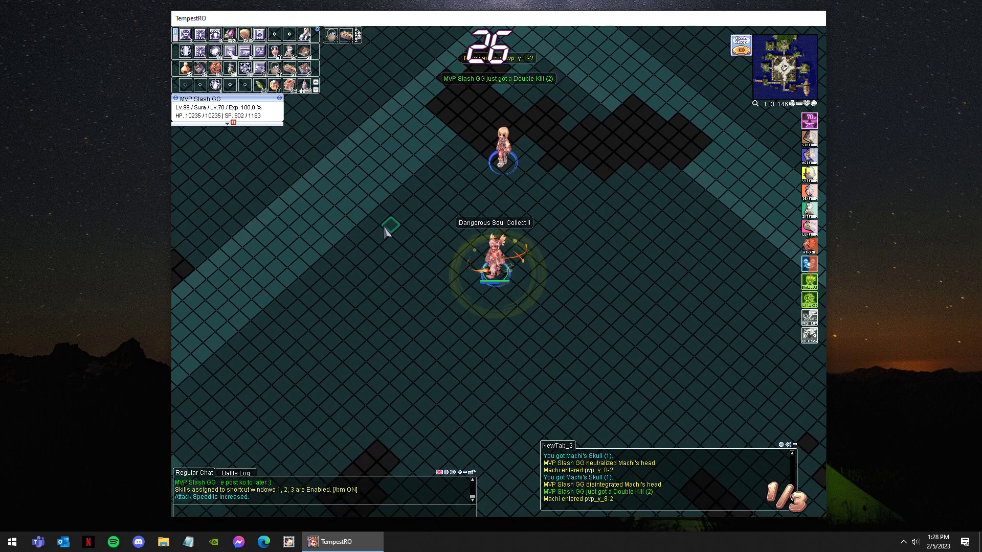
key(e)
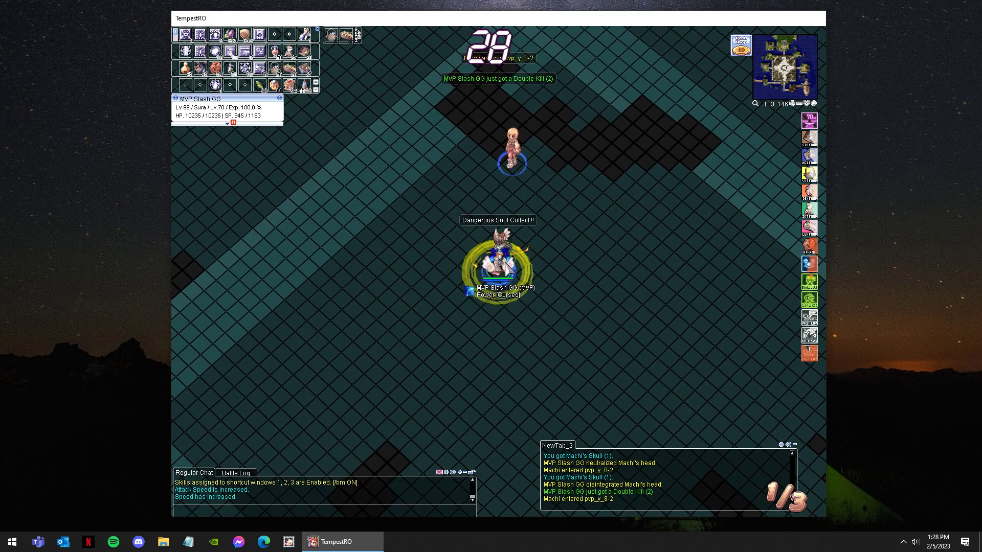
click(565, 289)
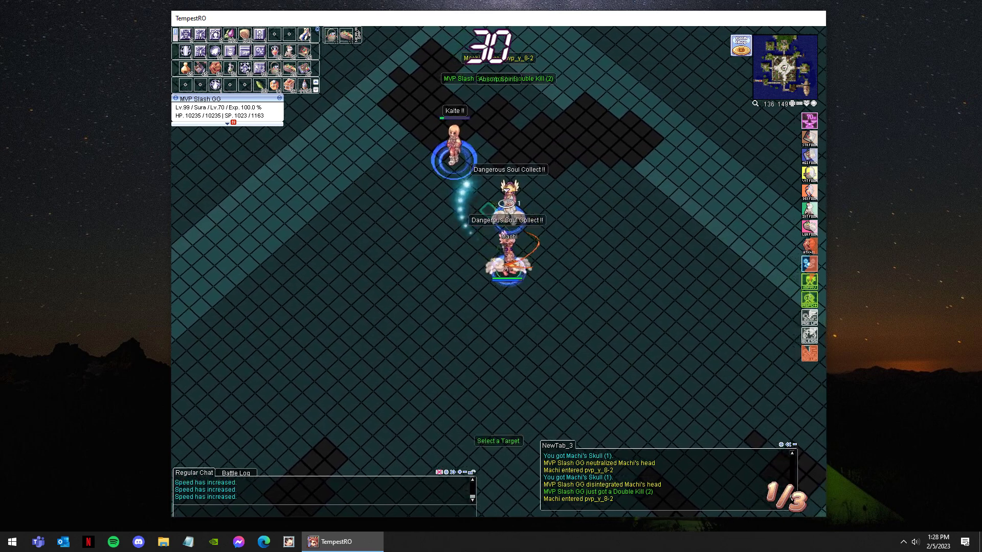
key(r)
click(435, 286)
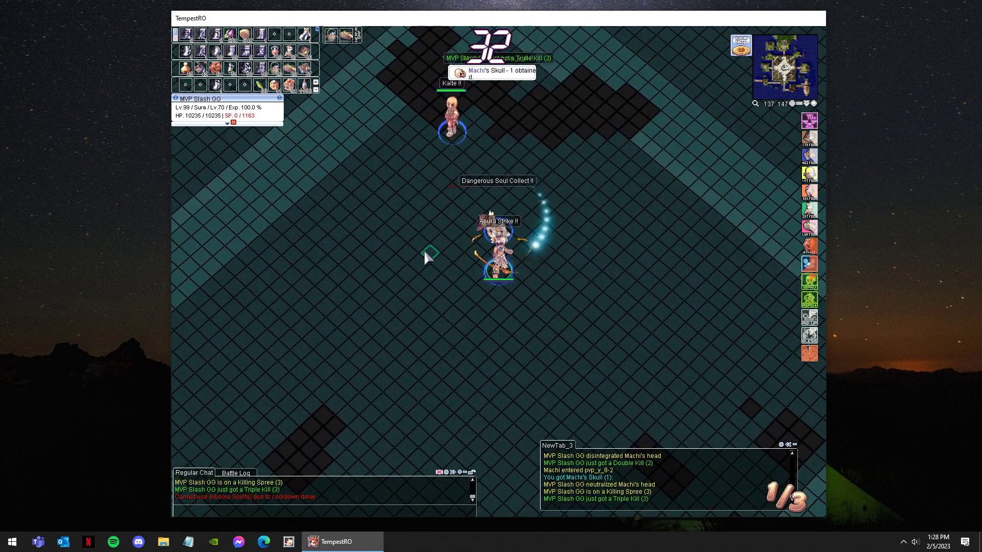
Rebuff and land another Asura Strike on Machi, then refill spirits.
key(q)
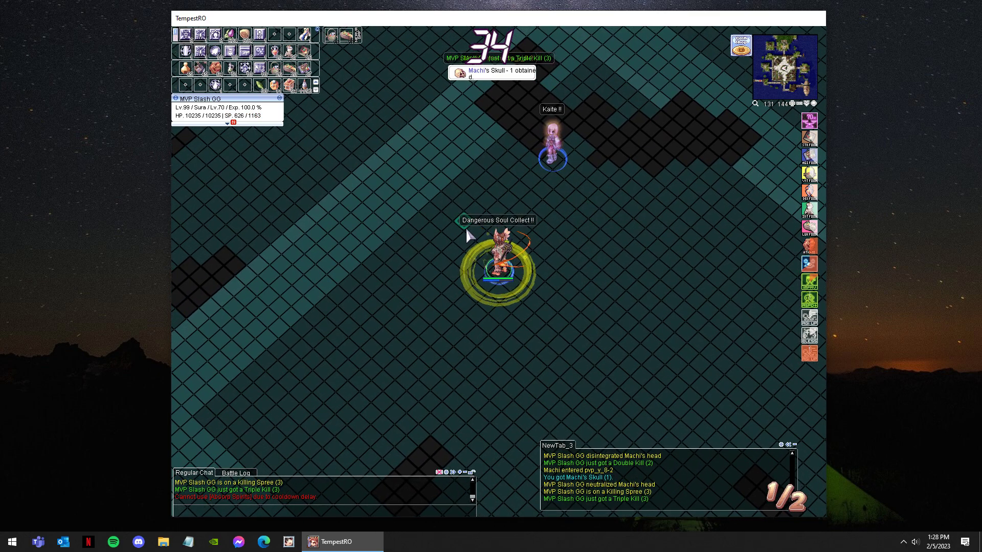
key(w)
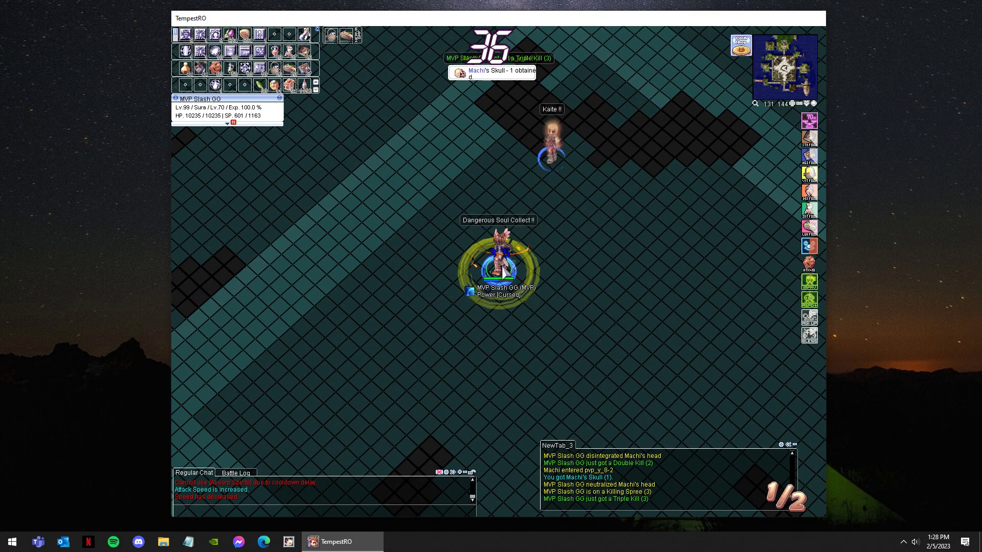
click(422, 220)
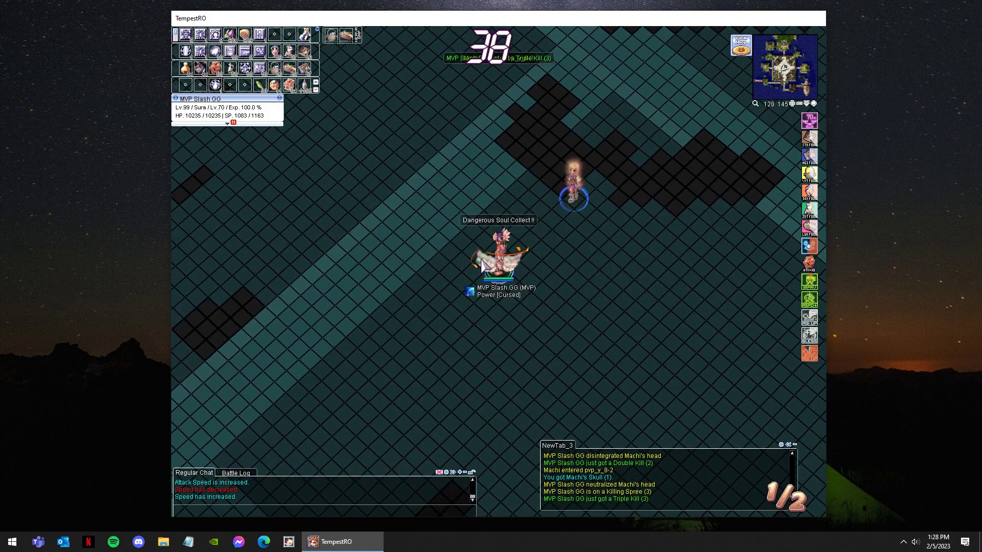
click(584, 295)
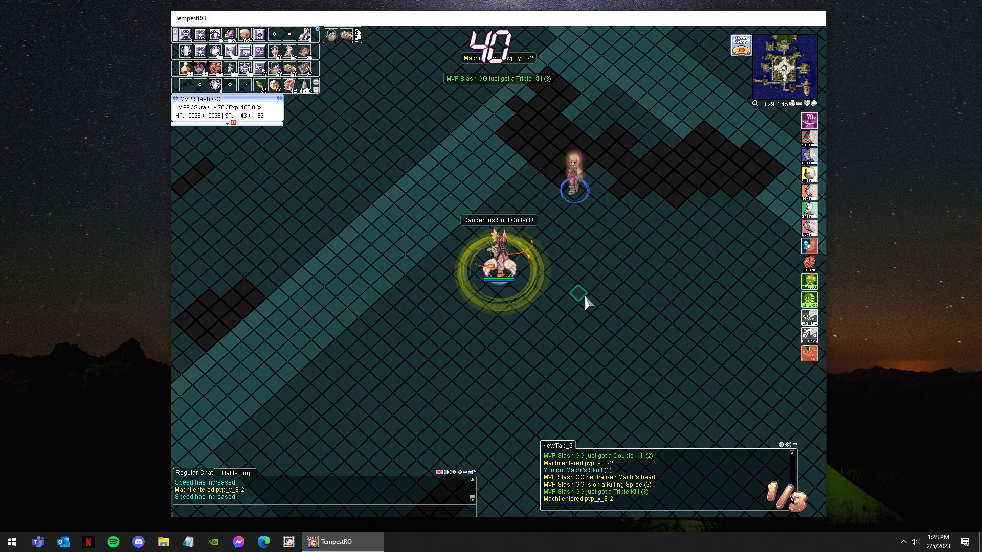
key(q)
click(424, 225)
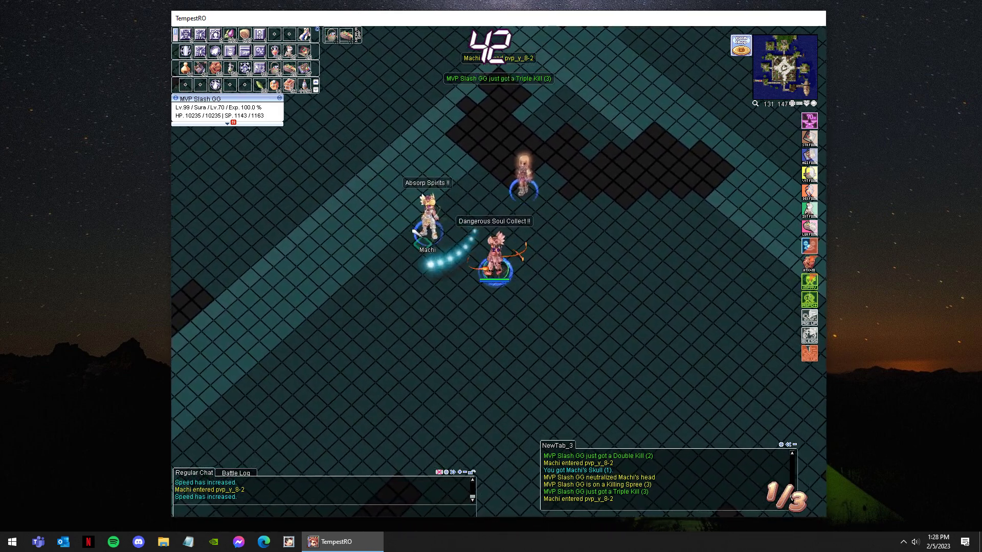
click(523, 300)
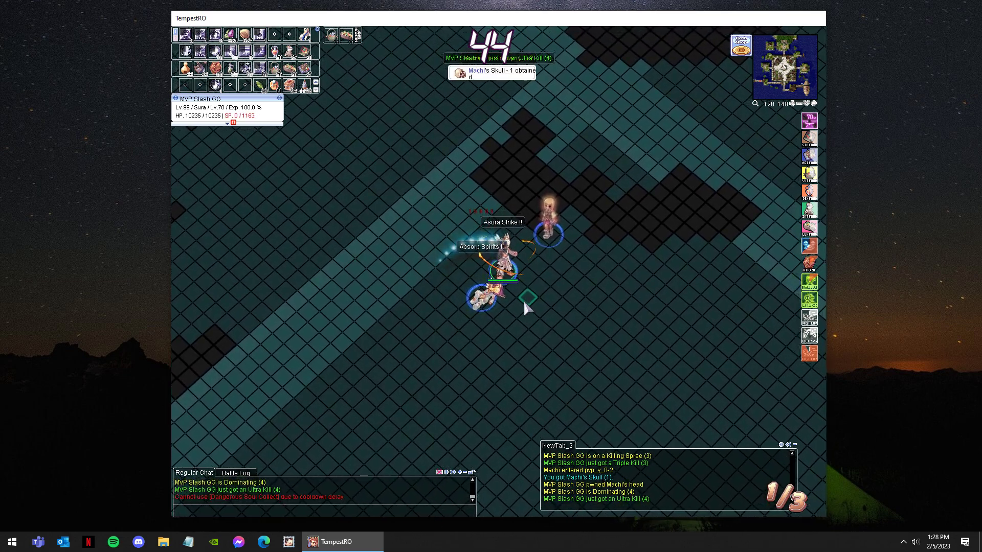
key(w)
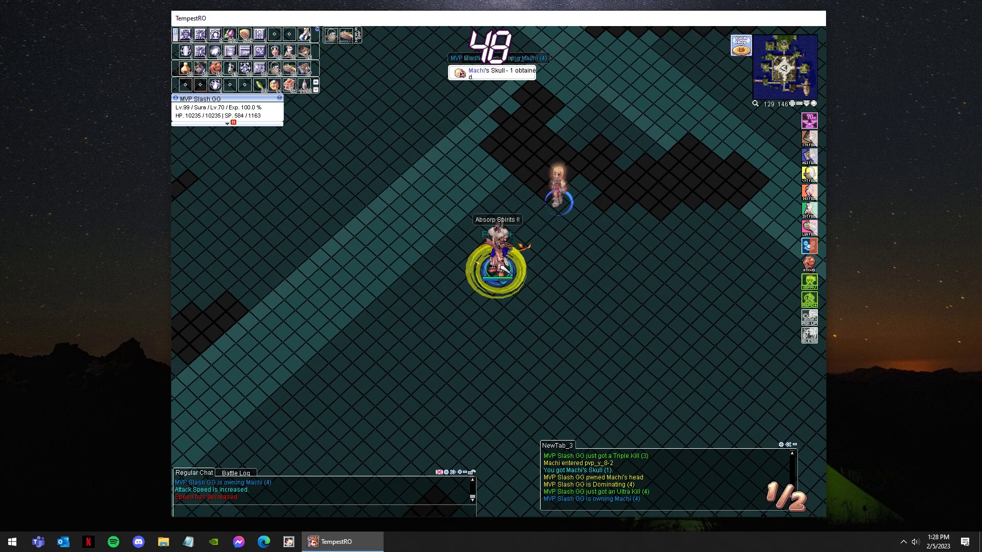
Reposition across the arena and cast Improve Concentration.
click(423, 236)
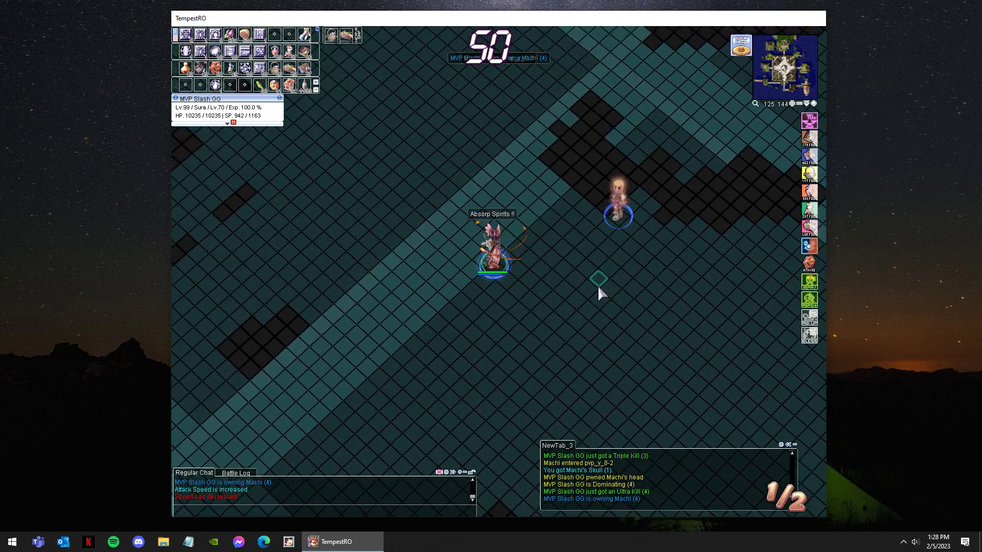
click(468, 282)
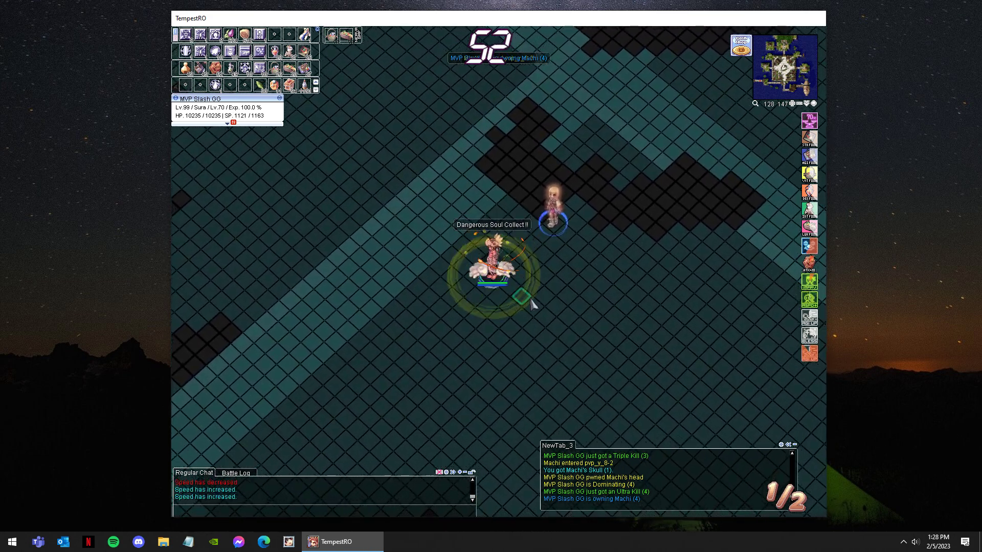
click(464, 280)
key(e)
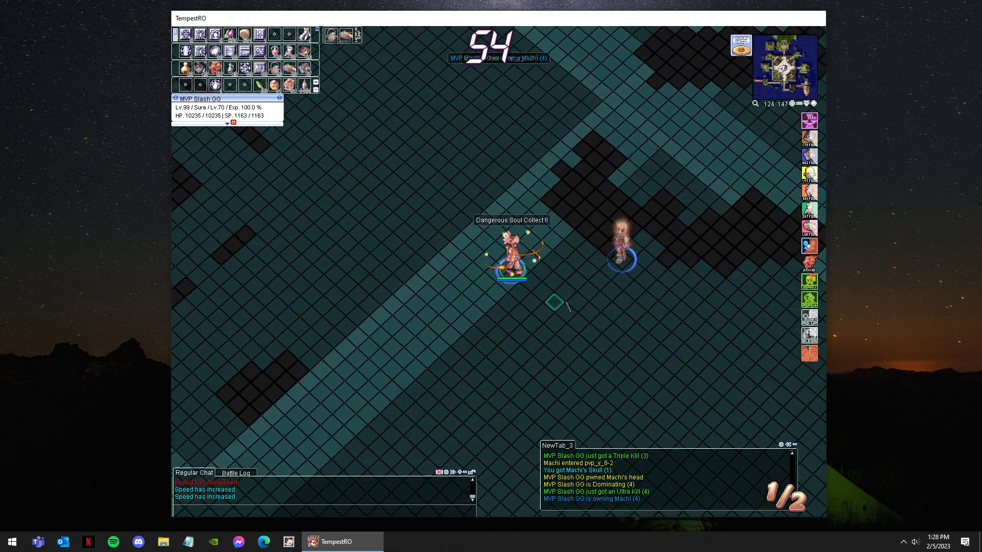
click(407, 285)
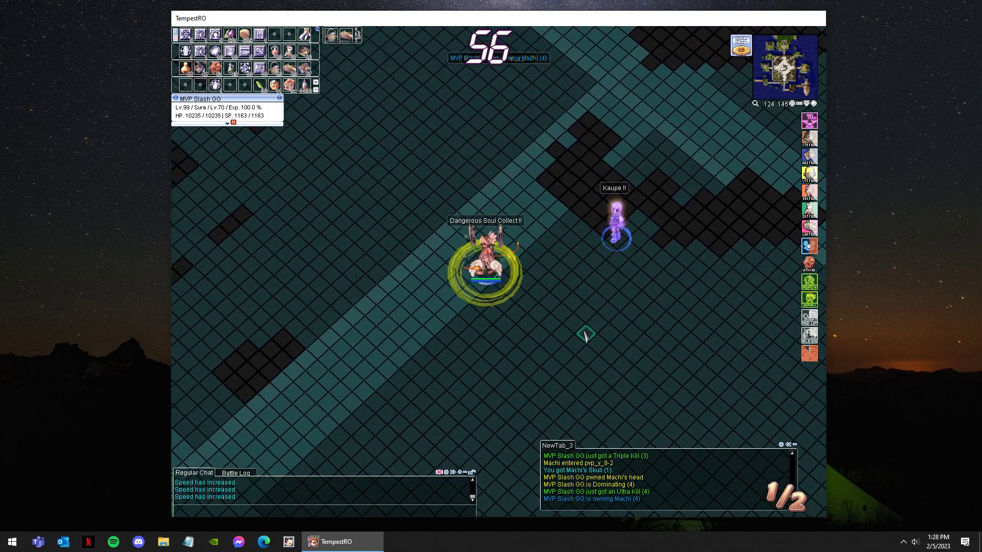
Check the Etc items in the inventory, then close it.
key(alt+e)
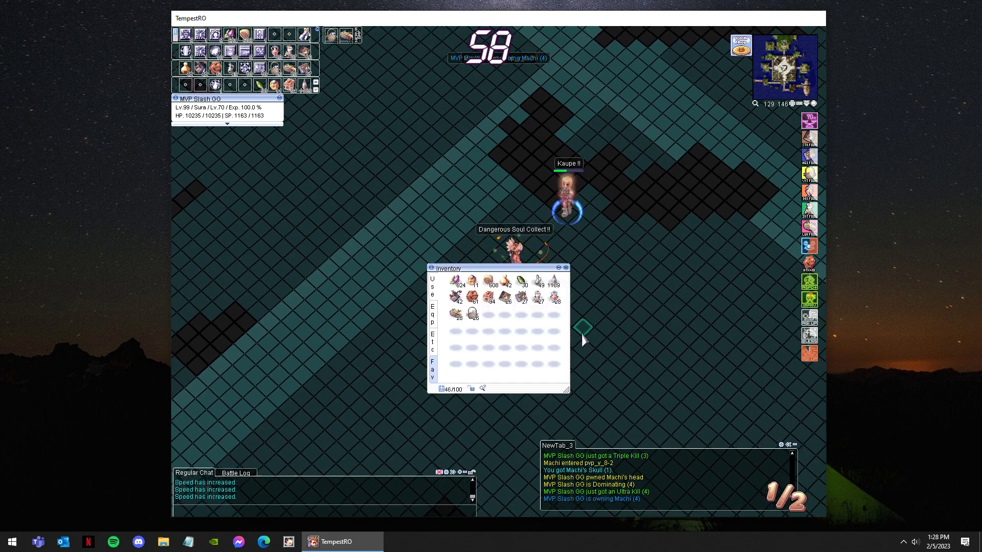
click(434, 345)
key(alt+e)
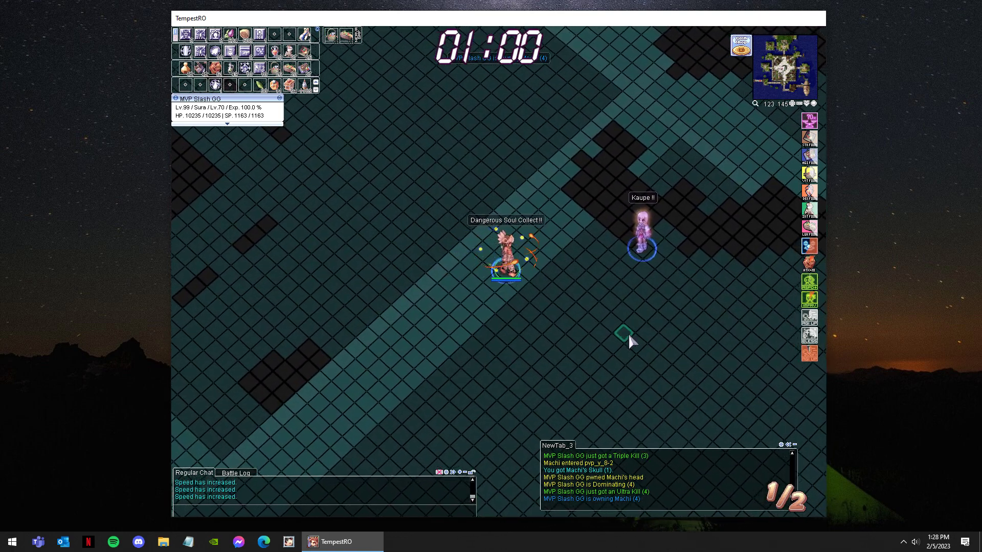
click(628, 337)
key(alt+e)
key(alt+e)
Recast Dangerous Soul Collect and Improve Concentration, and bring up the equipment window.
key(F5)
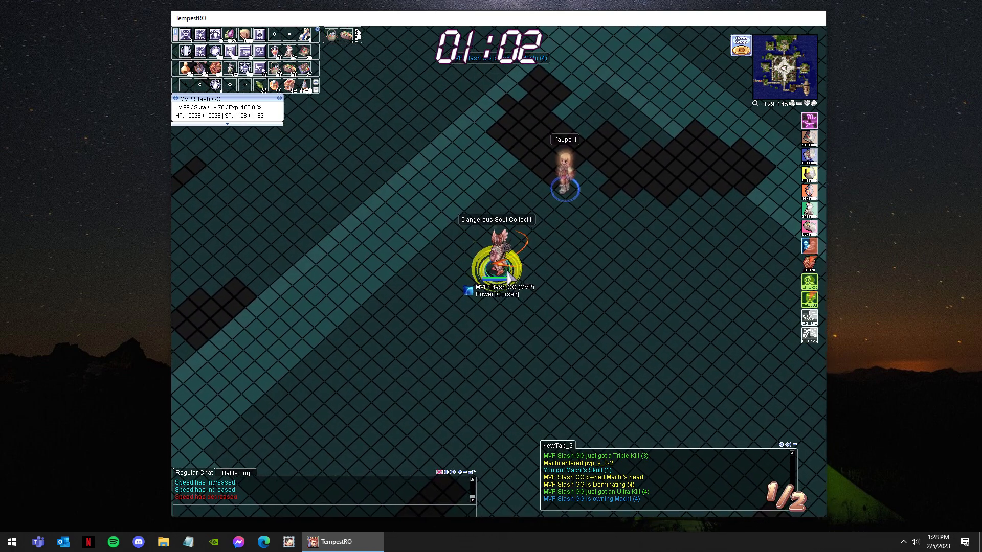
key(F6)
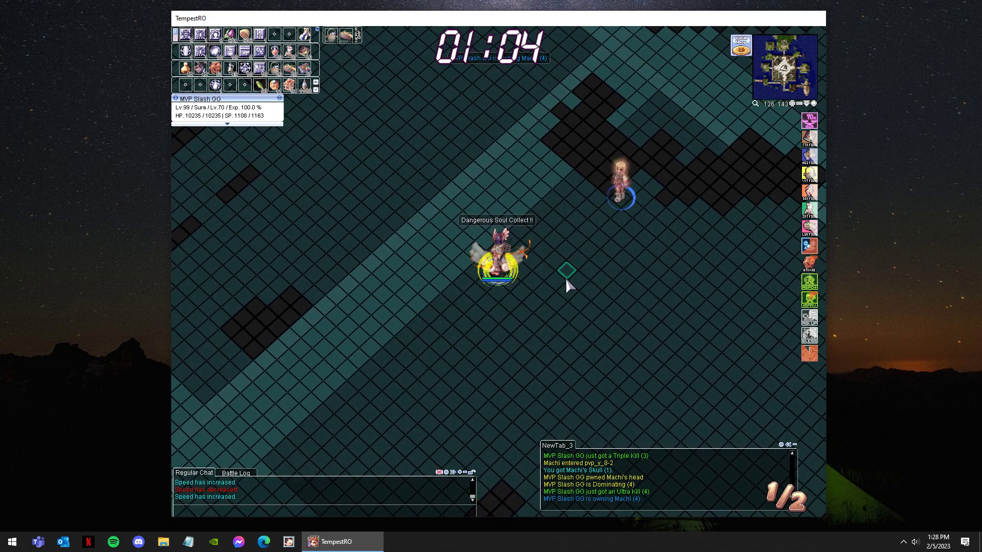
click(402, 292)
key(F7)
click(611, 293)
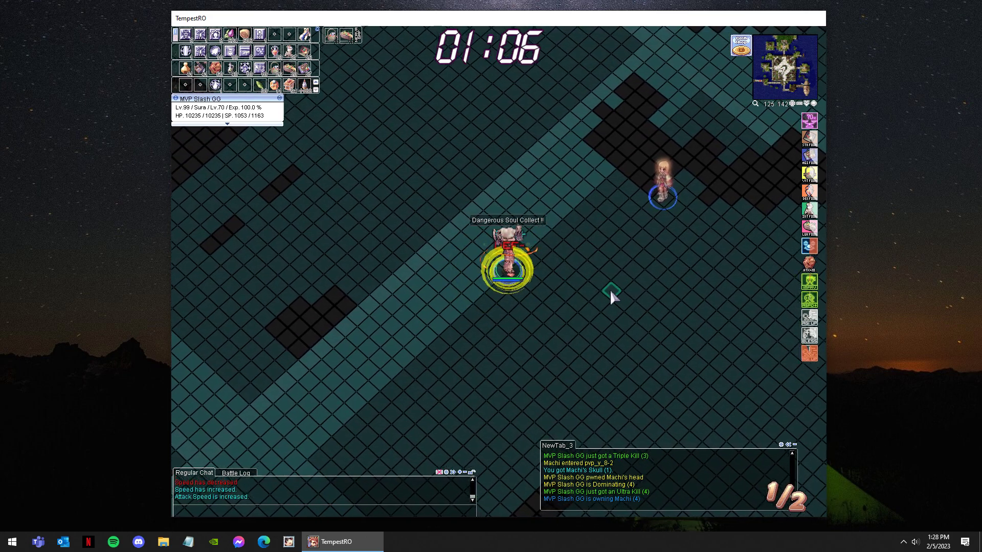
key(alt+q)
click(528, 307)
key(alt+q)
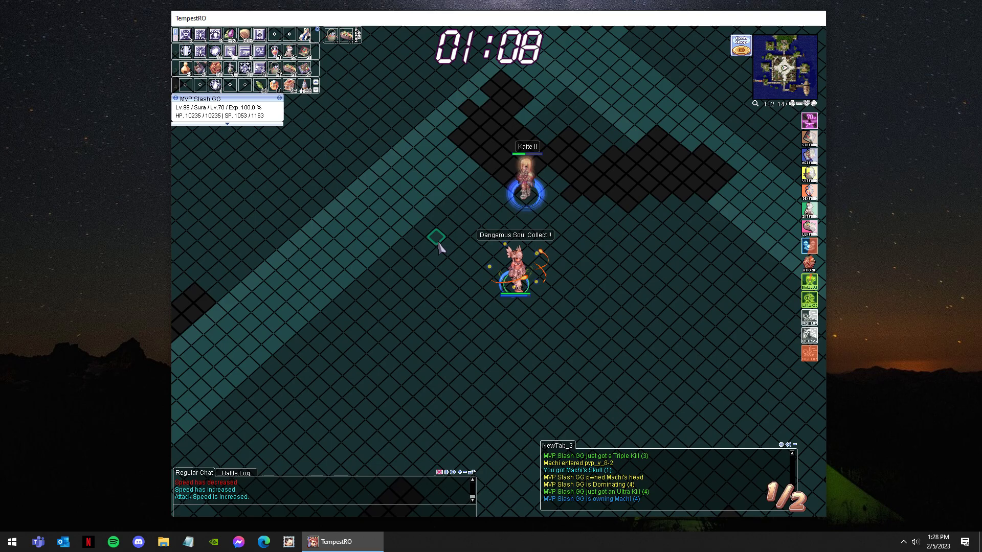
key(alt+q)
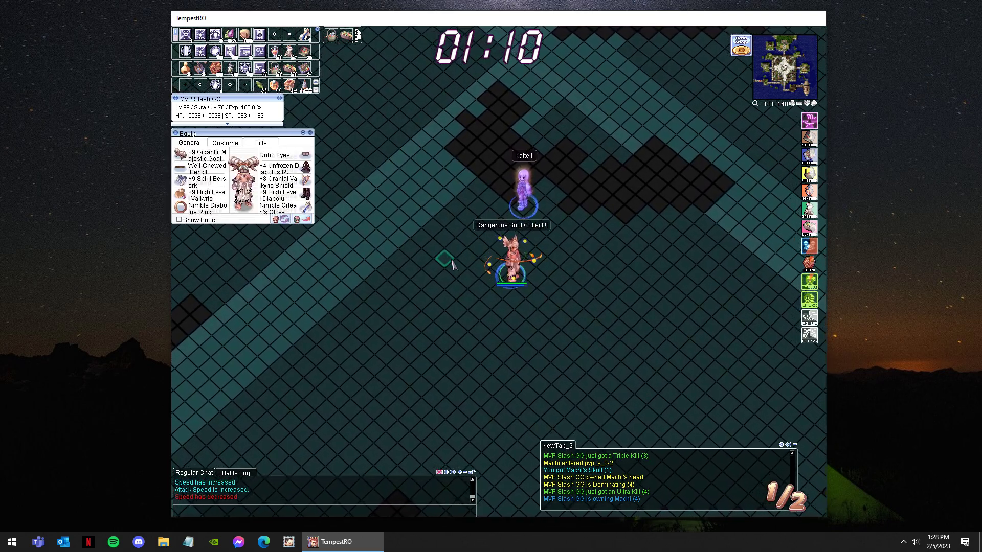
Equip the +9 Bloody Berserk, walk toward Kaizel, and close the inventory.
key(alt+q)
click(559, 154)
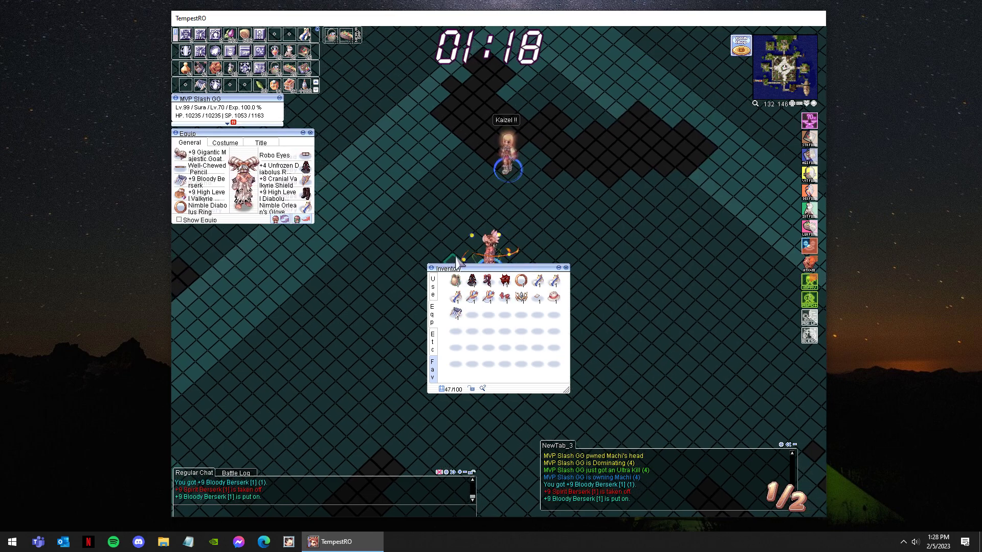
click(401, 265)
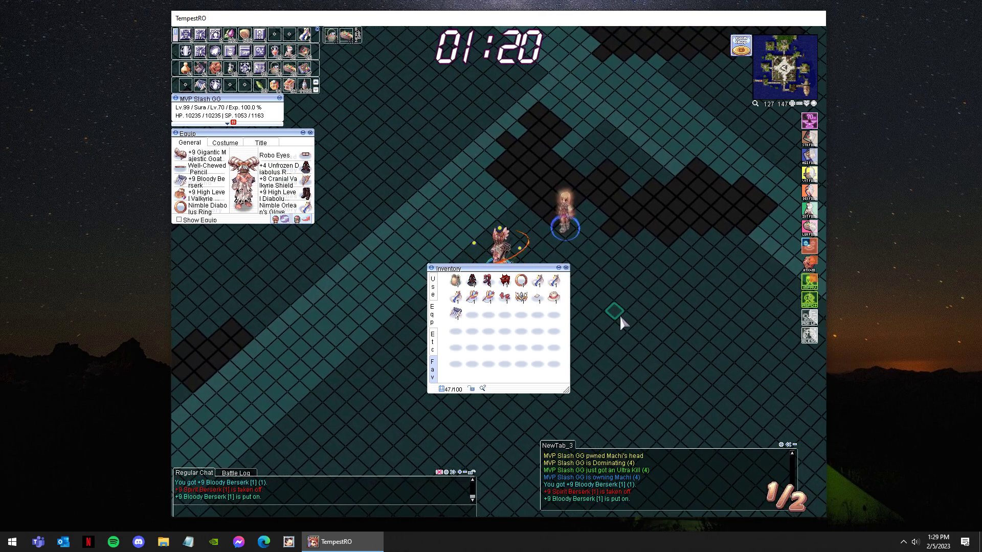
click(574, 335)
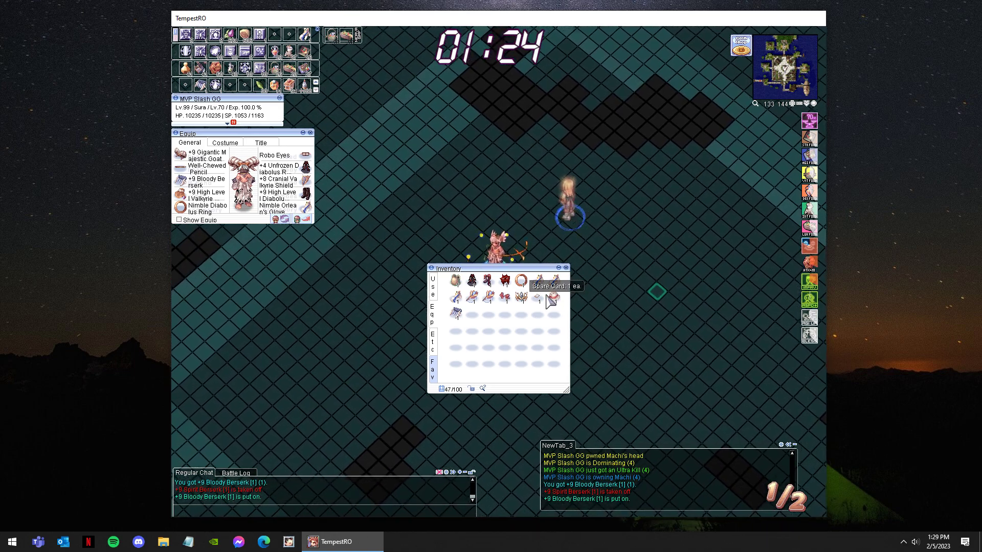
key(alt+e)
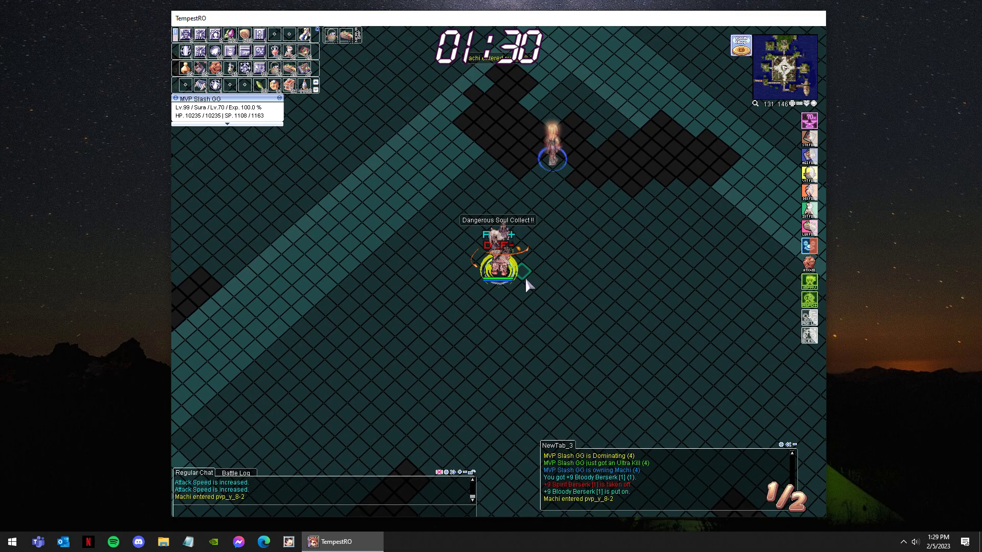
Open the status and equipment windows and Asura Strike the enemy.
key(alt+a)
key(alt+q)
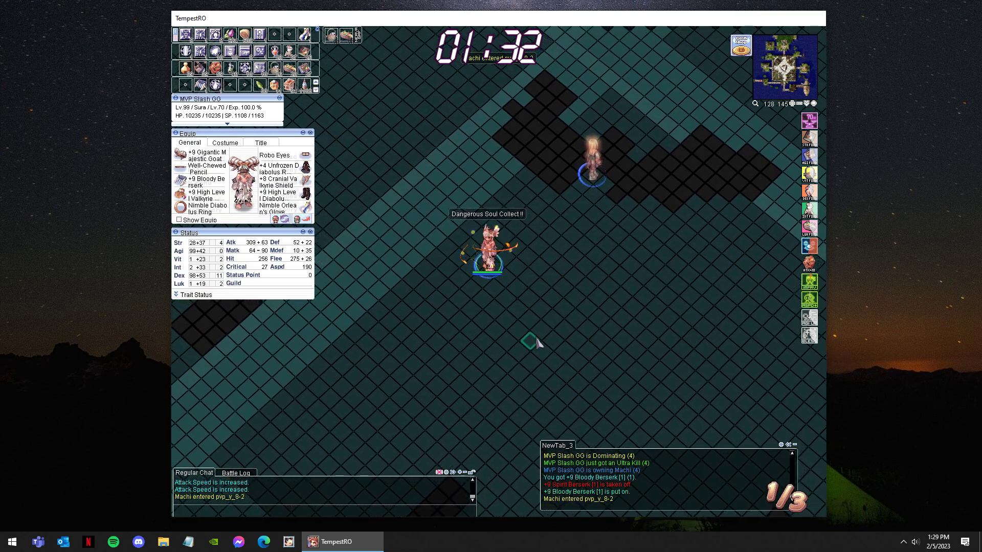
mouse_move(508, 280)
mouse_down()
mouse_move(553, 279)
mouse_move(503, 285)
mouse_up()
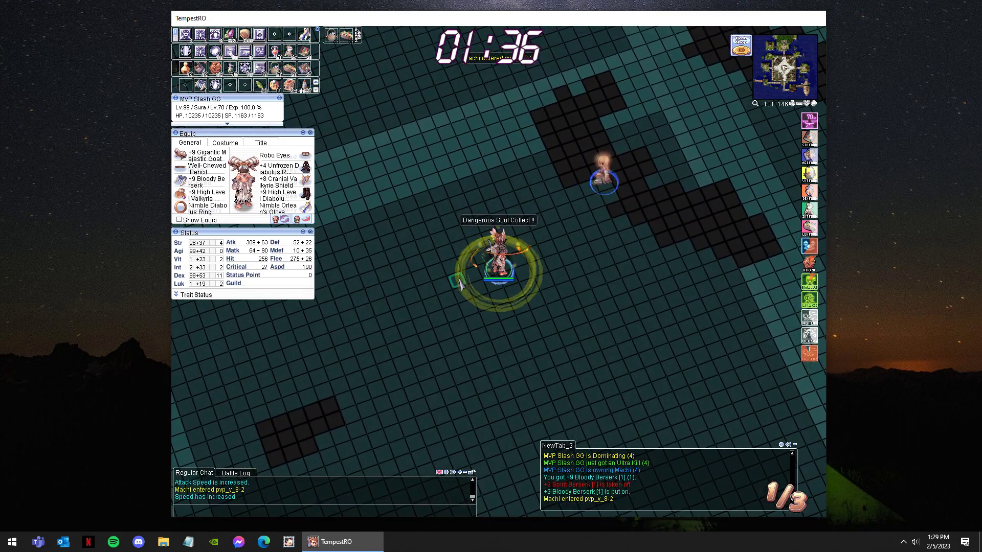
click(527, 245)
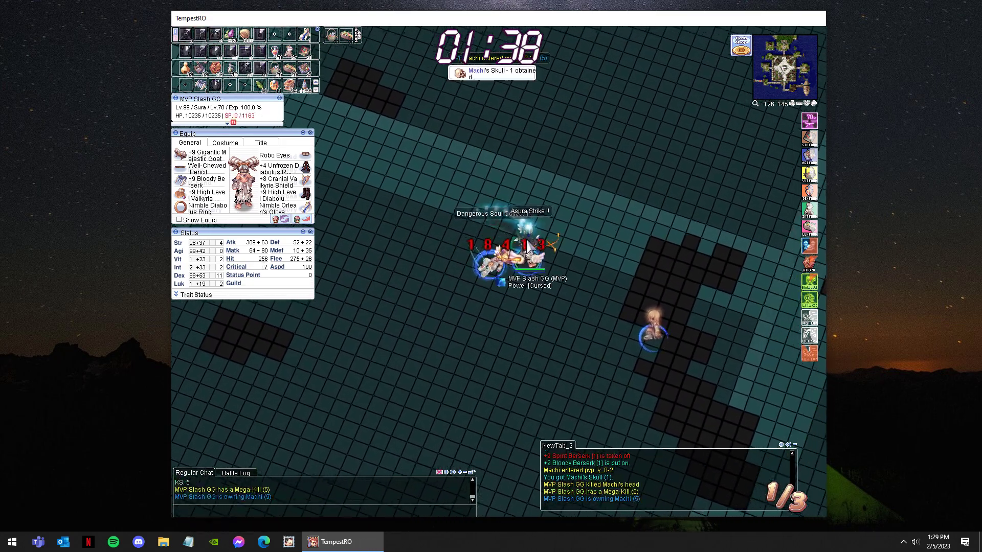
mouse_move(527, 246)
mouse_down()
mouse_move(503, 300)
mouse_move(535, 302)
mouse_move(505, 311)
mouse_move(498, 277)
mouse_up()
Regain SP with Absorb Spirits, gather spirit spheres, and land Asura Strike on Machi.
key(F2)
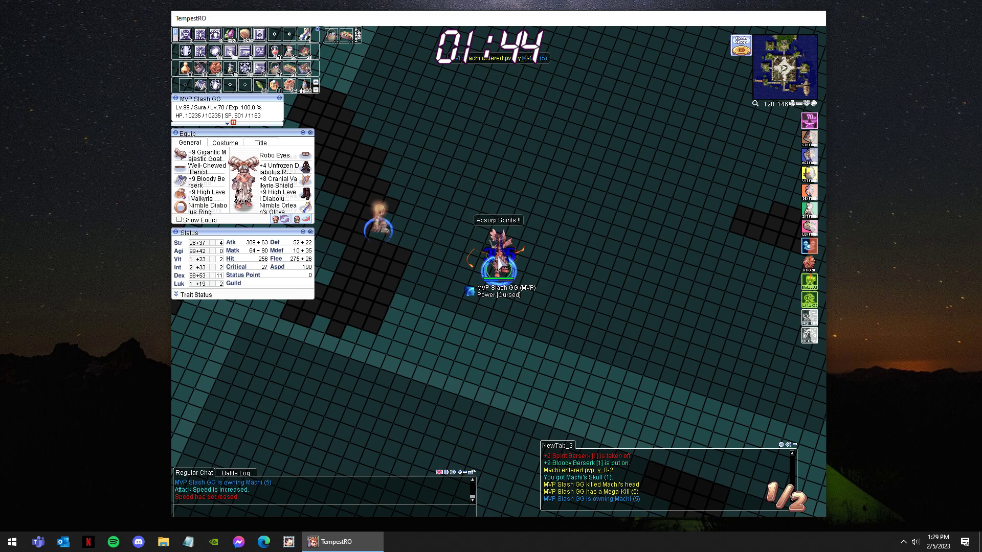
drag(508, 287, 475, 292)
key(F3)
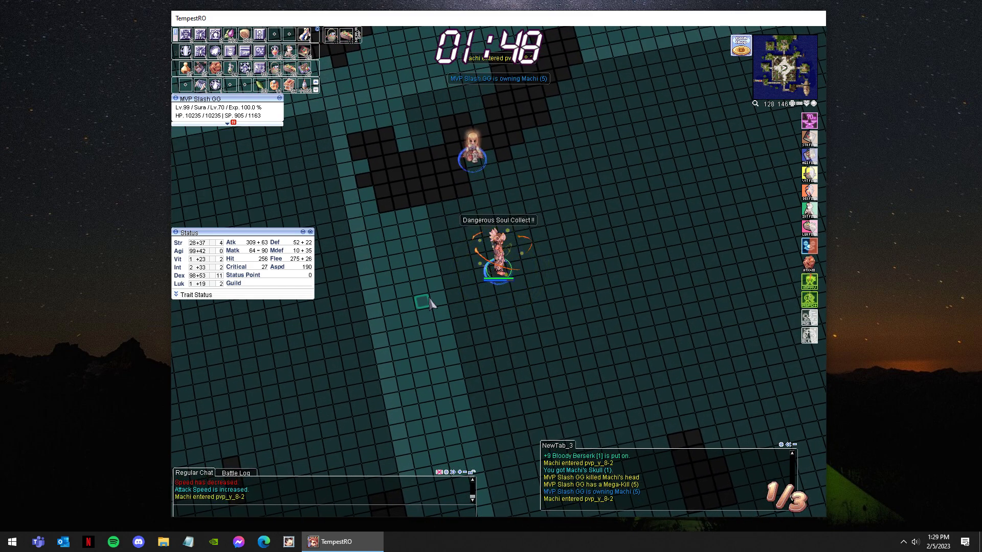
drag(565, 276, 384, 304)
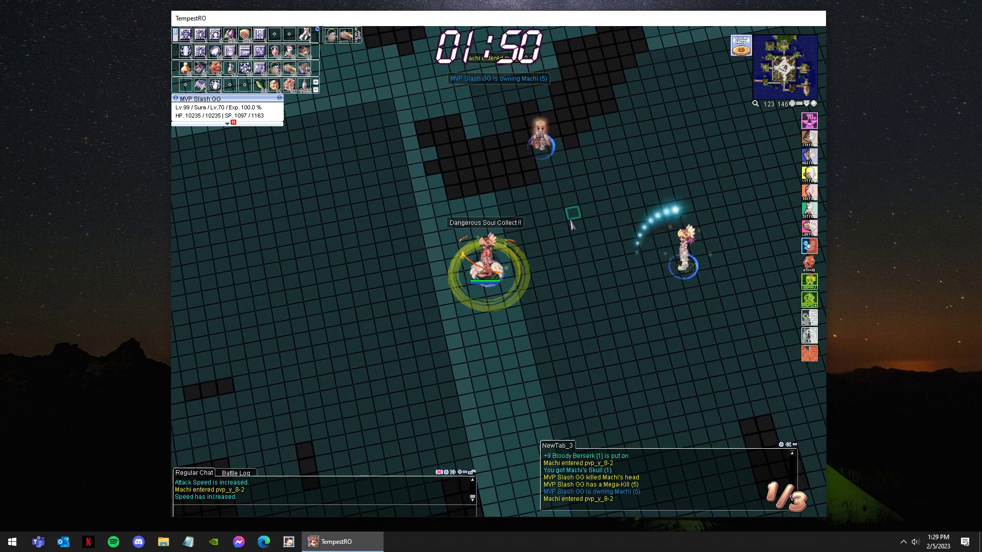
key(F2)
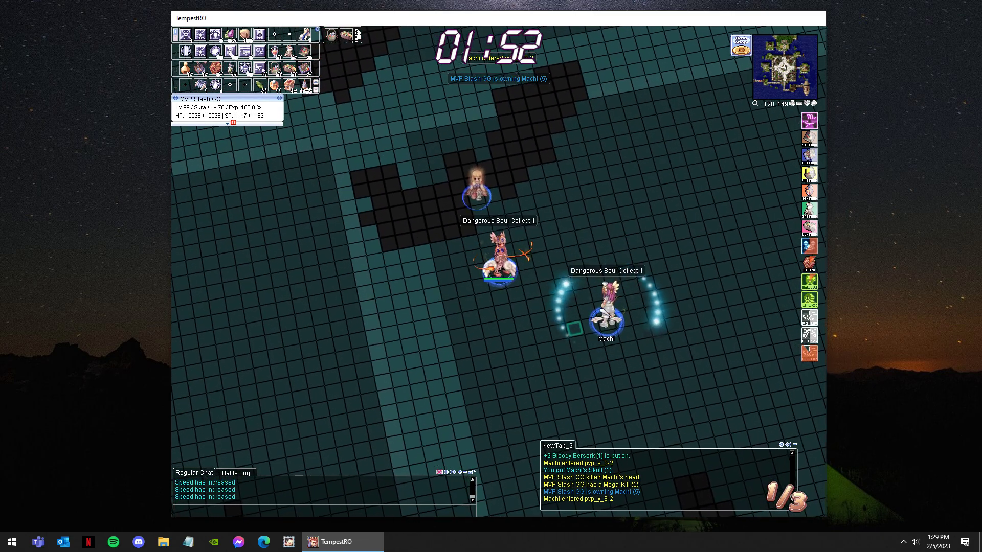
key(F2)
key(F3)
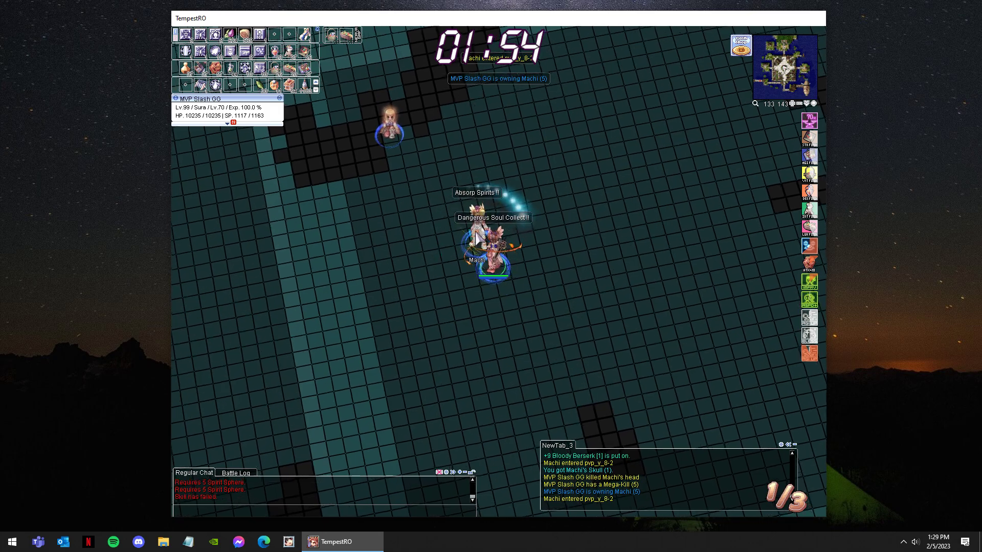
key(F4)
key(F4)
click(541, 251)
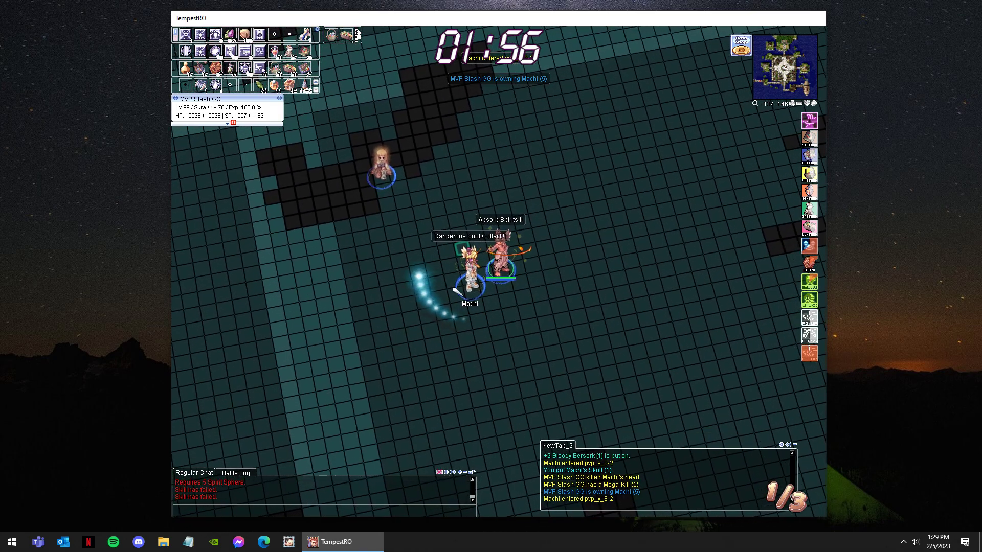
Rebuild spheres, activate Explosion Spirits, and walk toward the enemy.
key(F3)
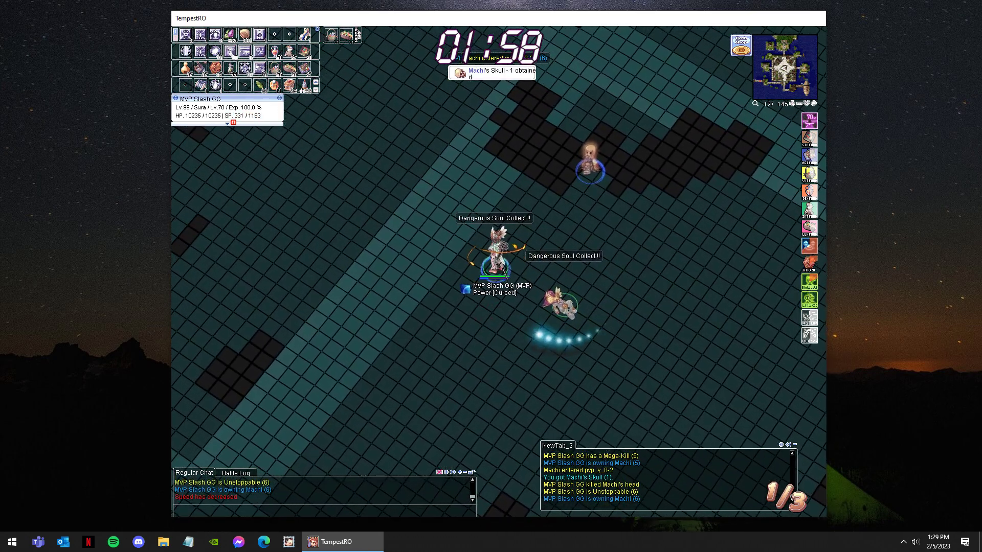
key(F5)
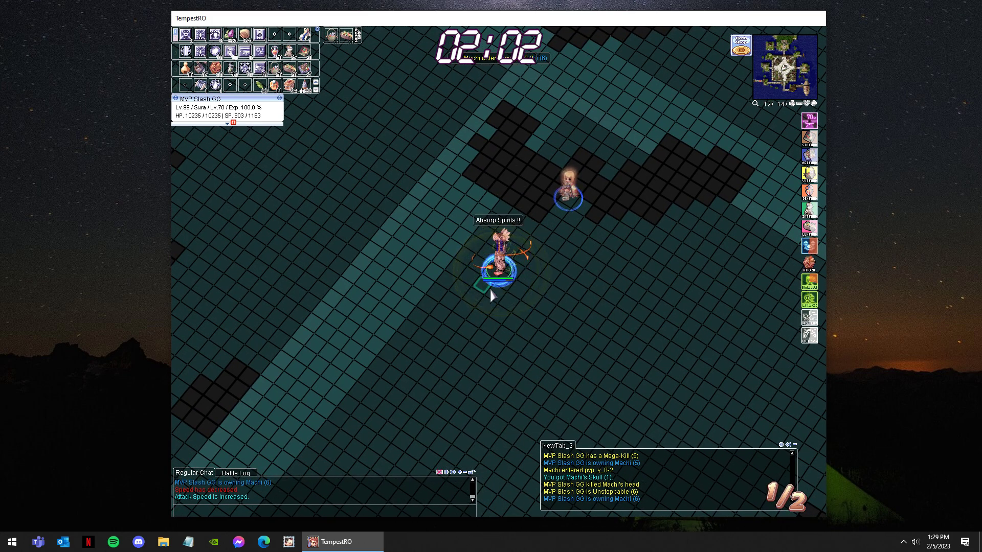
click(544, 251)
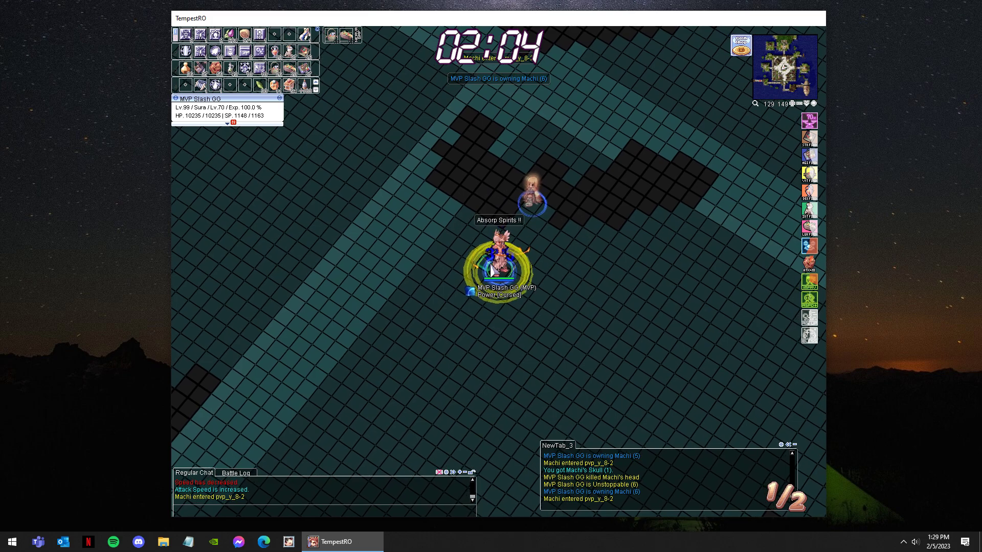
click(459, 278)
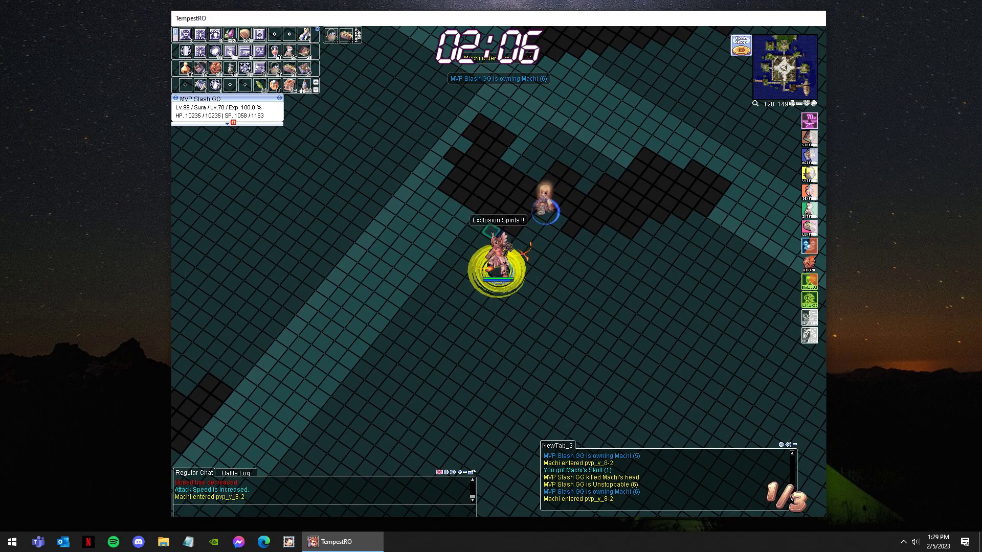
click(565, 317)
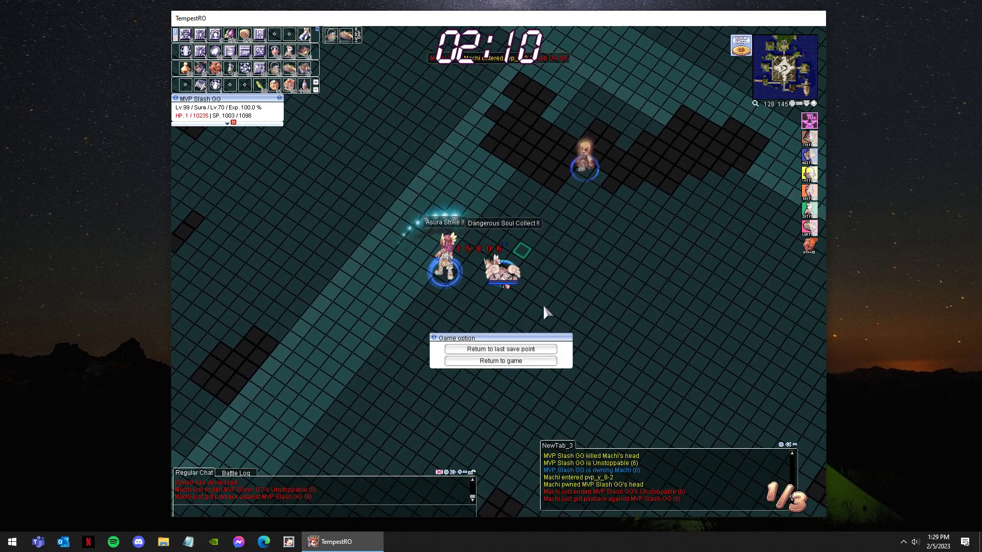
Return to the save point, rejoin the arena, and Asura Strike Machi.
click(538, 348)
click(537, 295)
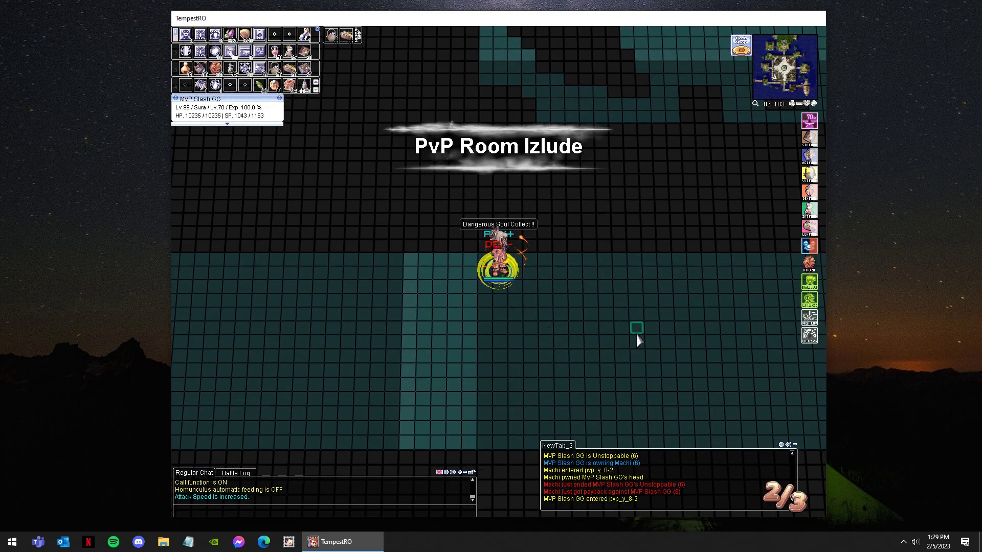
click(636, 335)
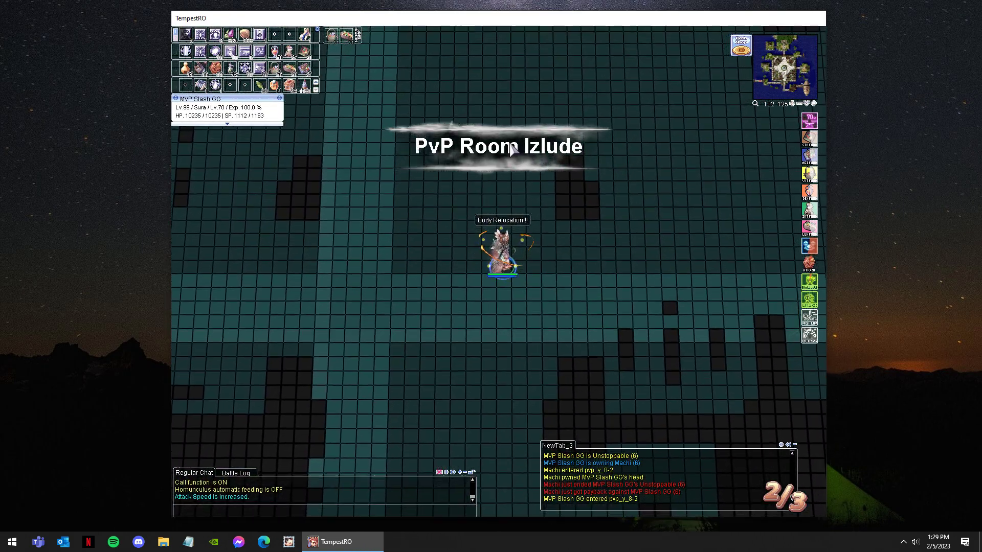
click(511, 150)
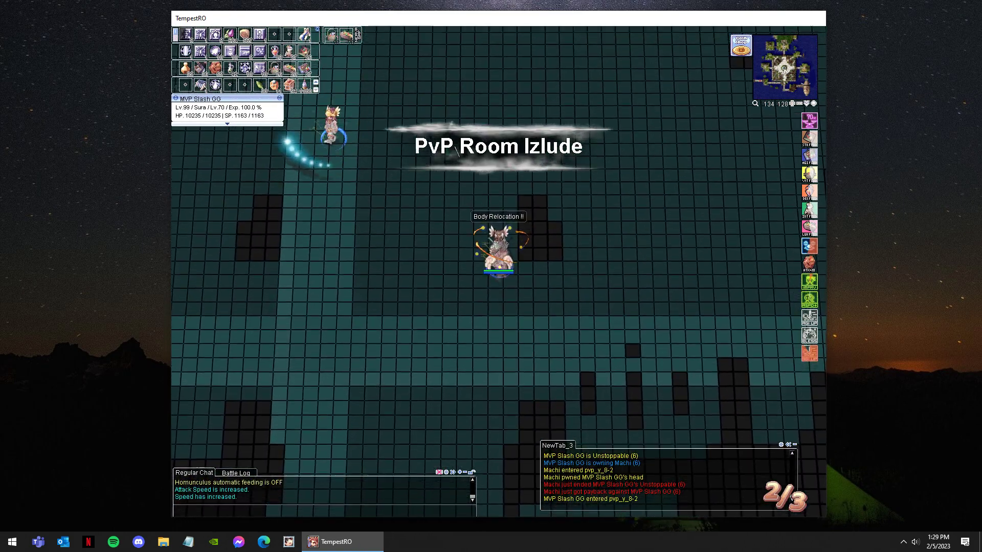
click(420, 234)
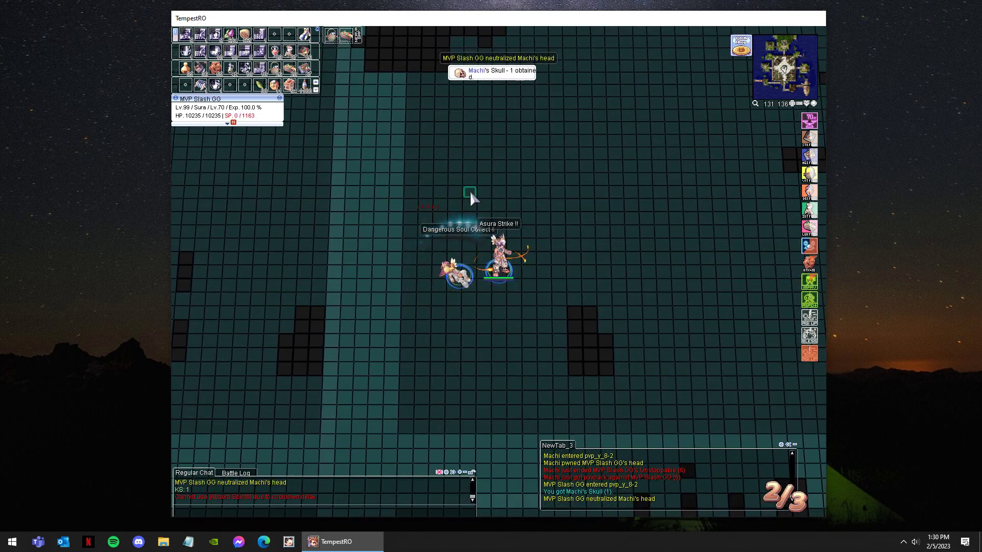
Recast Dangerous Soul Collect, attack Machi again, and return to the save point after dying.
click(470, 191)
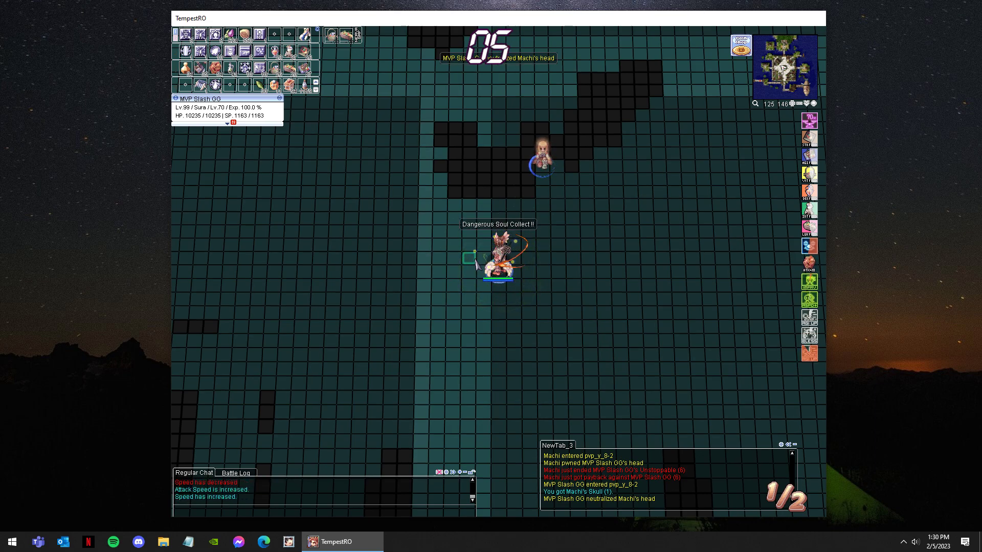
key(F1)
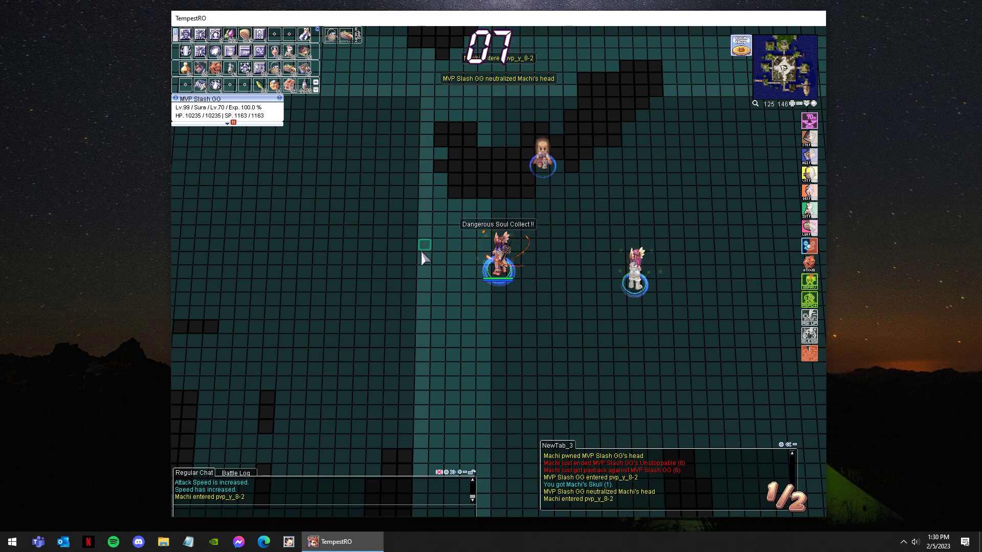
click(420, 250)
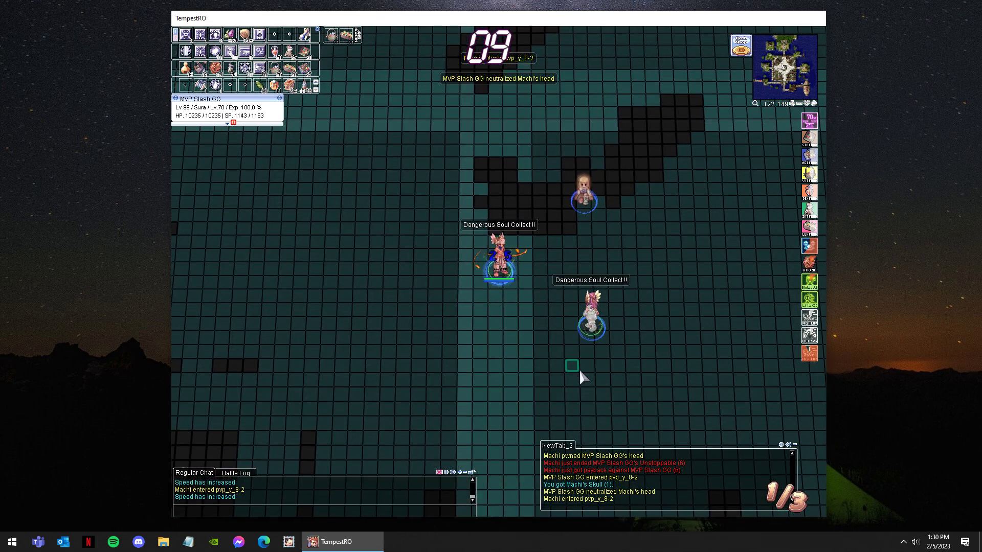
click(581, 371)
key(F1)
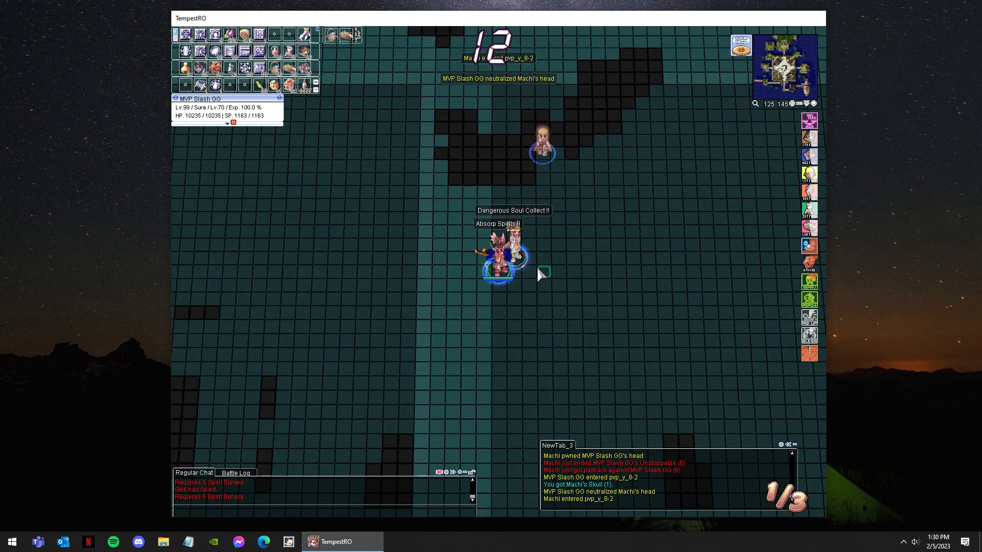
click(456, 273)
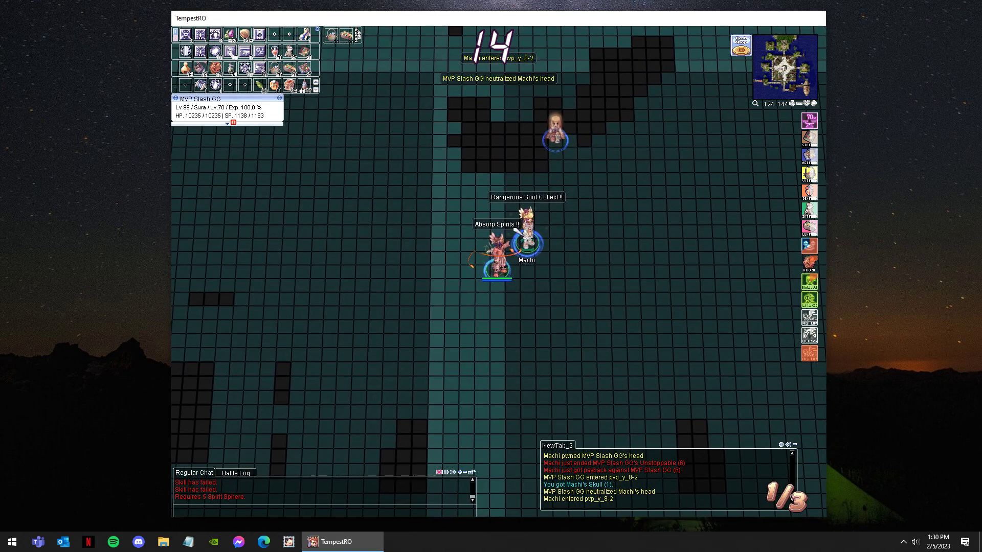
click(536, 297)
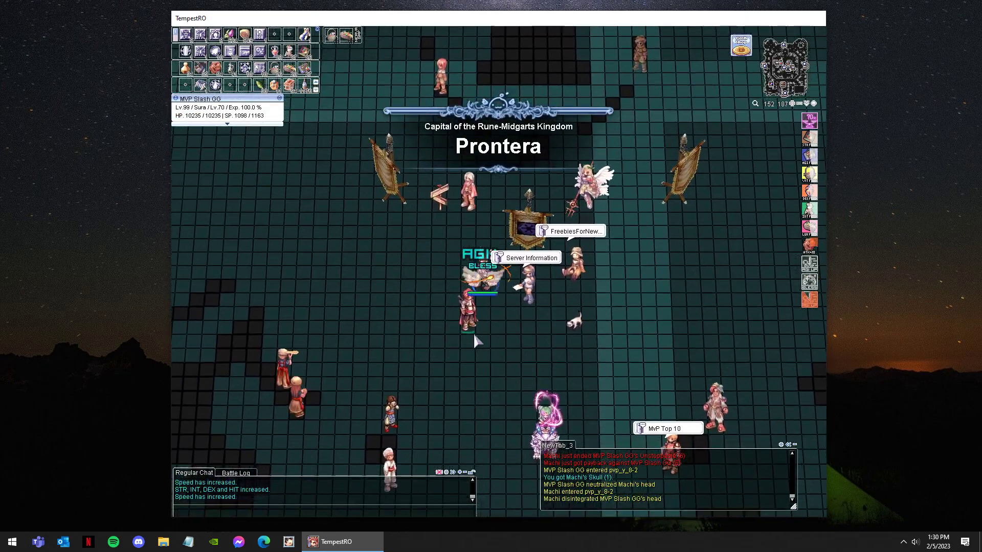
Warp into PvP Room Izlude, Body Relocate toward Machi, and Asura Strike him.
click(473, 333)
key(Return)
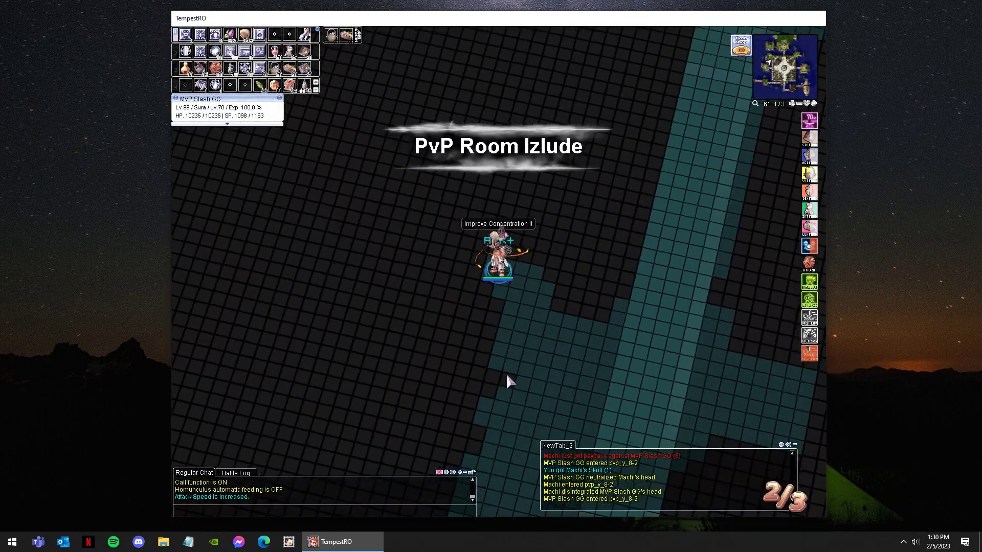
click(552, 115)
click(544, 93)
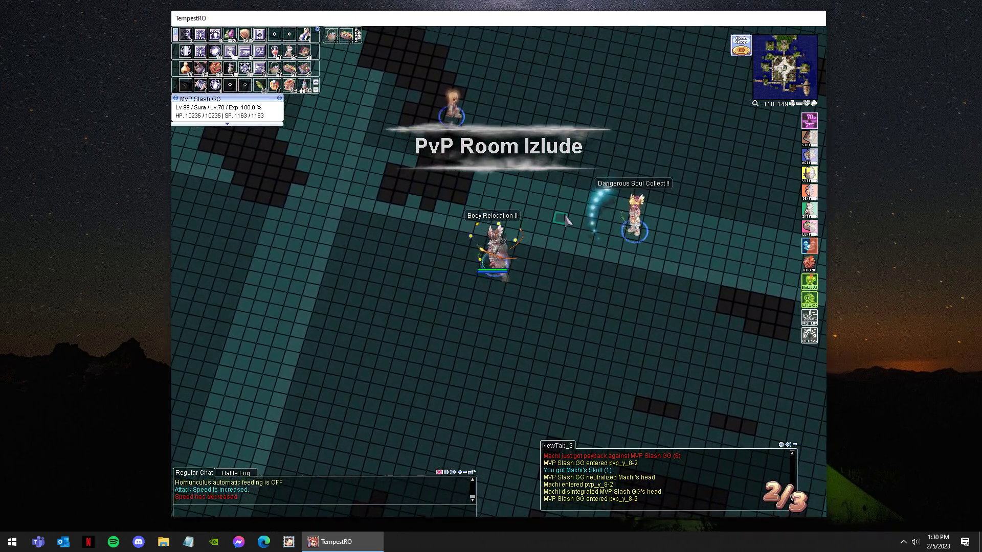
click(536, 280)
click(502, 191)
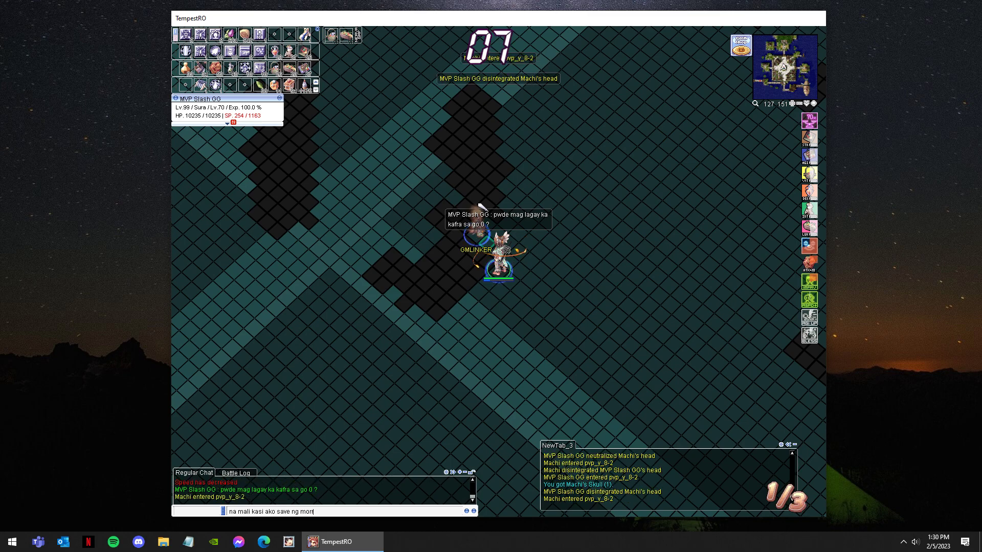
Straighten the camera, self-buff, and send two chat messages.
right_click(498, 306)
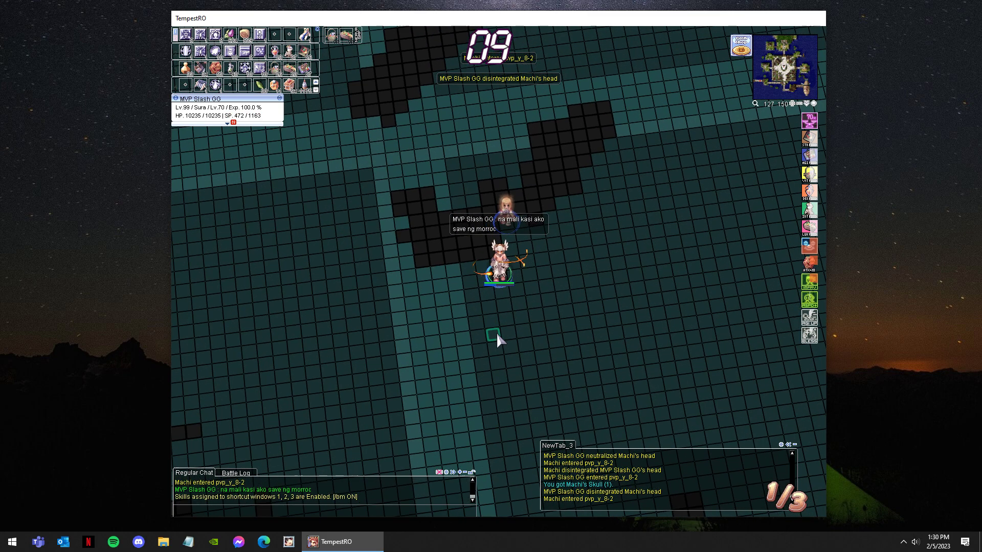
key(F1)
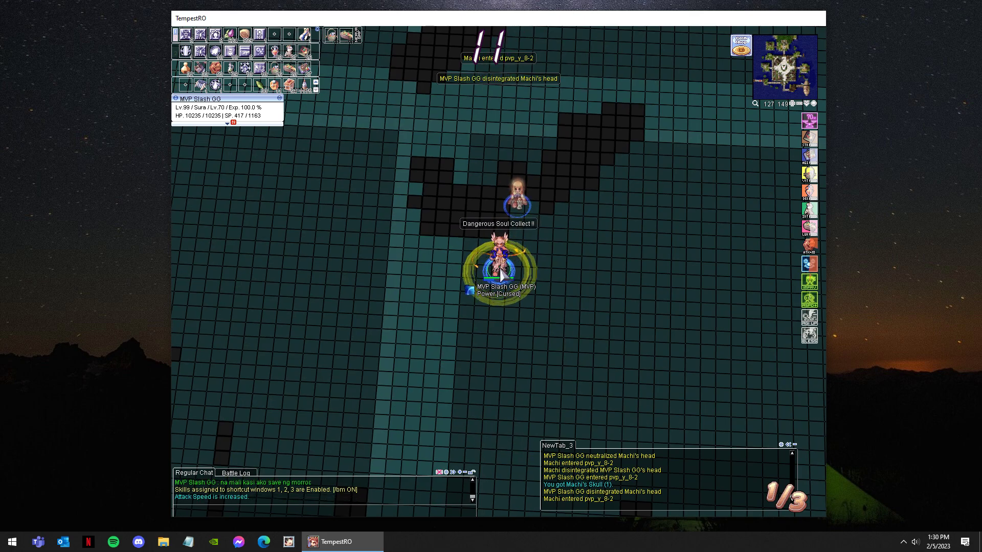
click(425, 277)
click(581, 268)
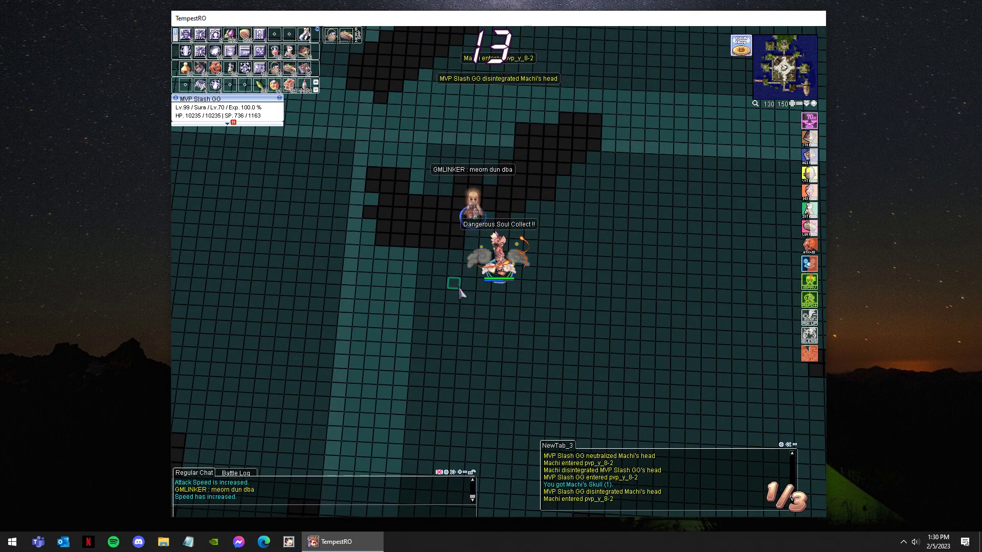
click(455, 288)
key(Return)
text(wala eh)
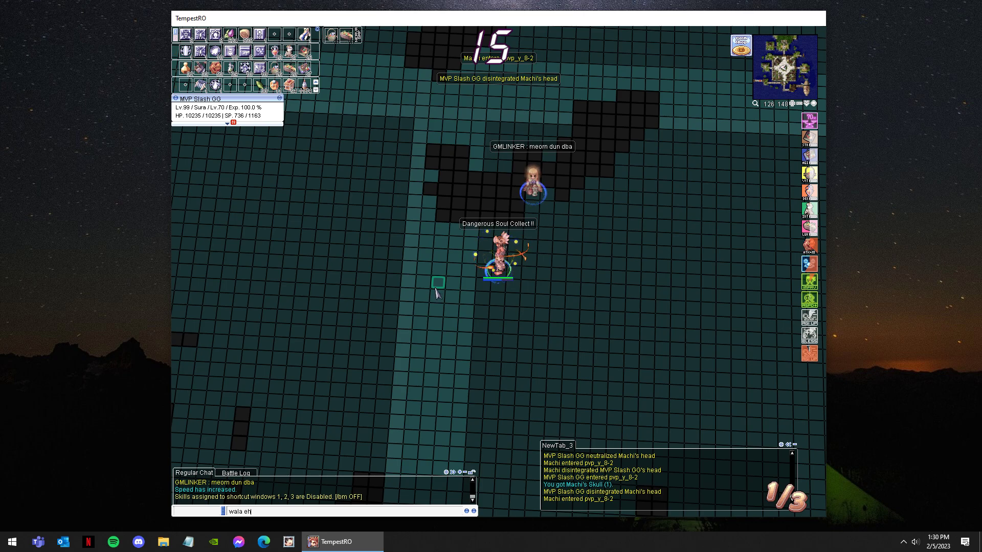
key(Return)
text(cheq)
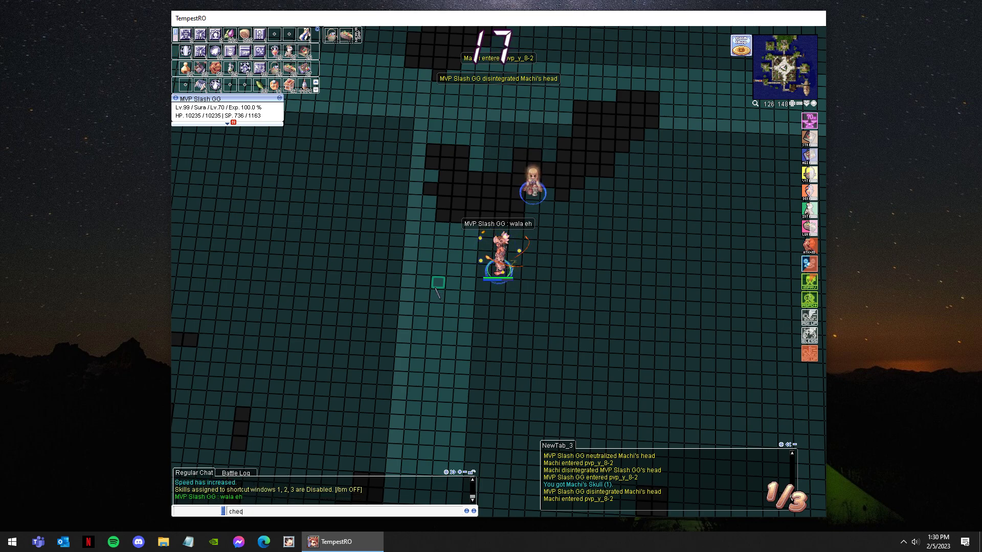
text(k ko later)
key(Return)
key(Return)
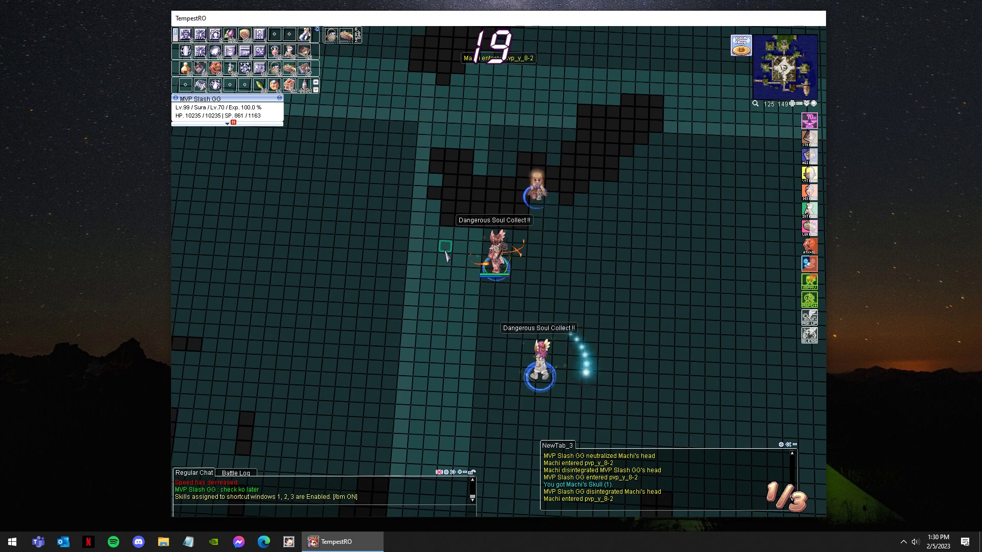
Close in on Machi and hit him with combo skills.
click(541, 369)
key(F1)
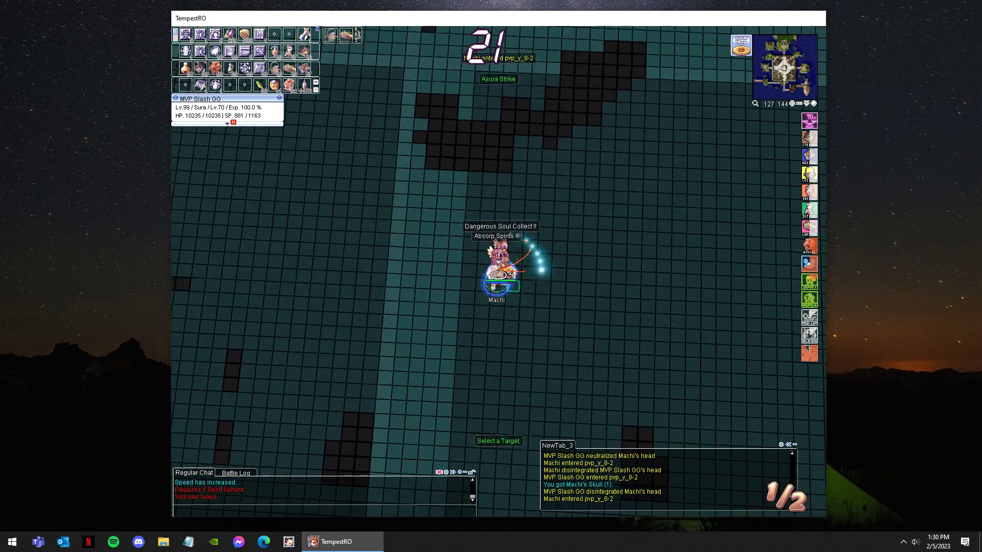
click(477, 251)
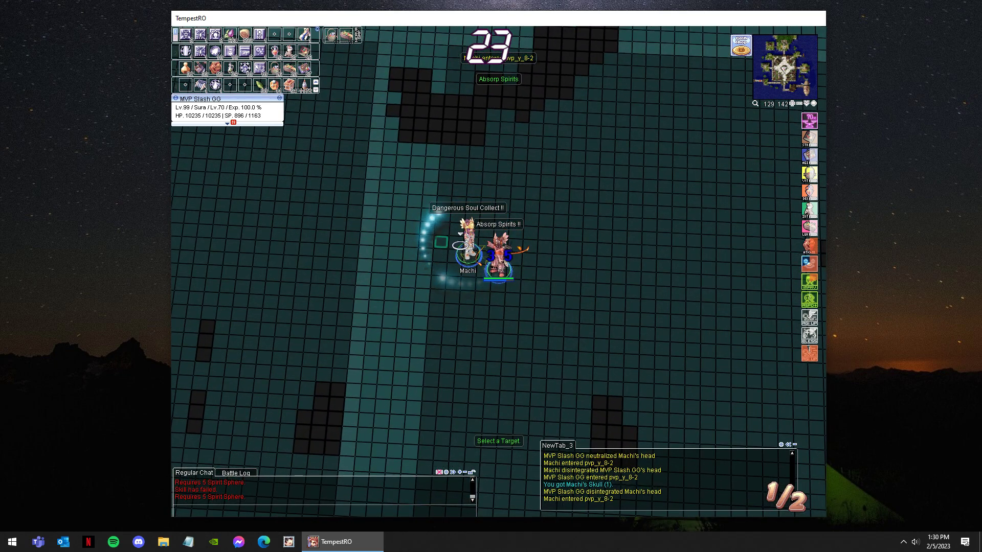
click(539, 227)
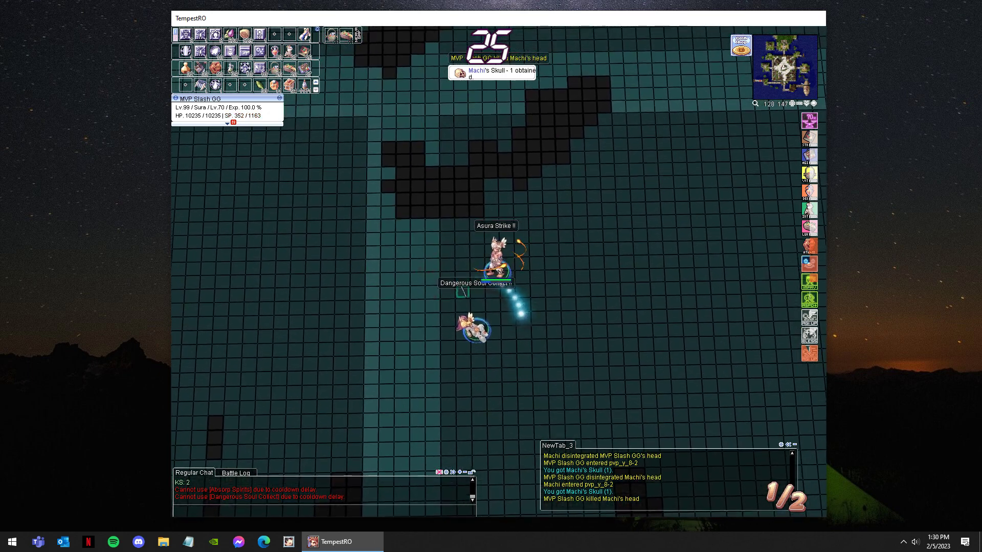
key(F2)
key(F3)
click(435, 282)
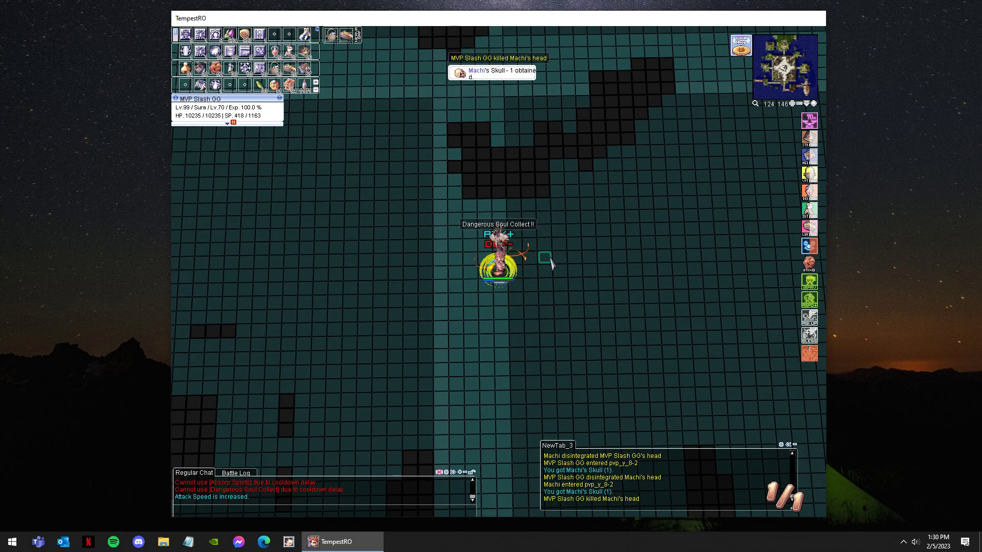
Restore SP, rebuff, and finish Machi with Asura Strike for the Double Kill.
key(F1)
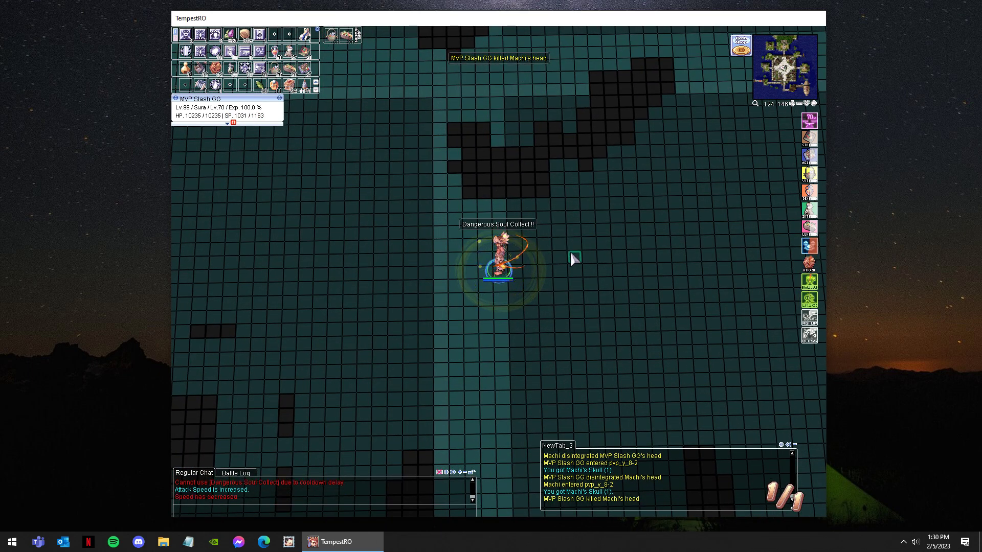
key(F2)
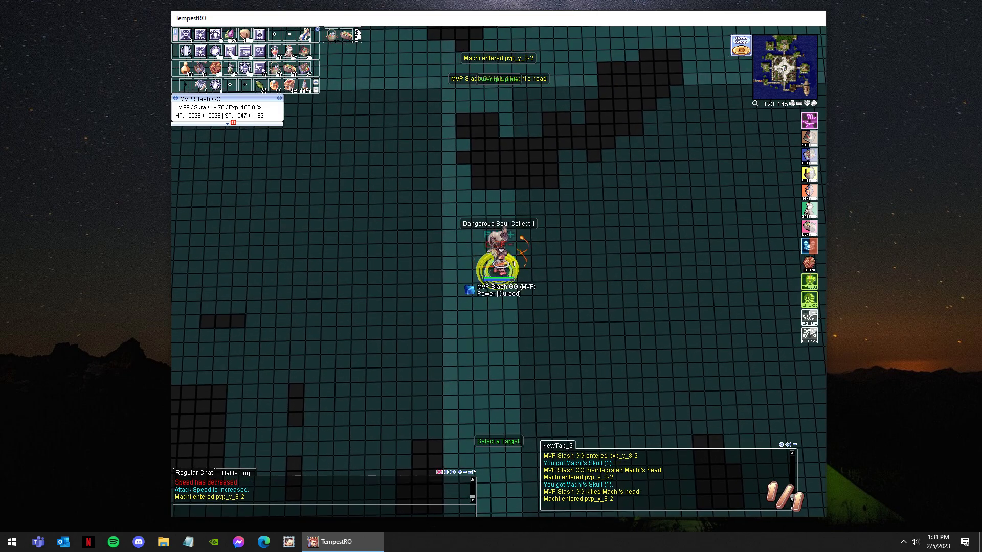
click(509, 277)
key(F3)
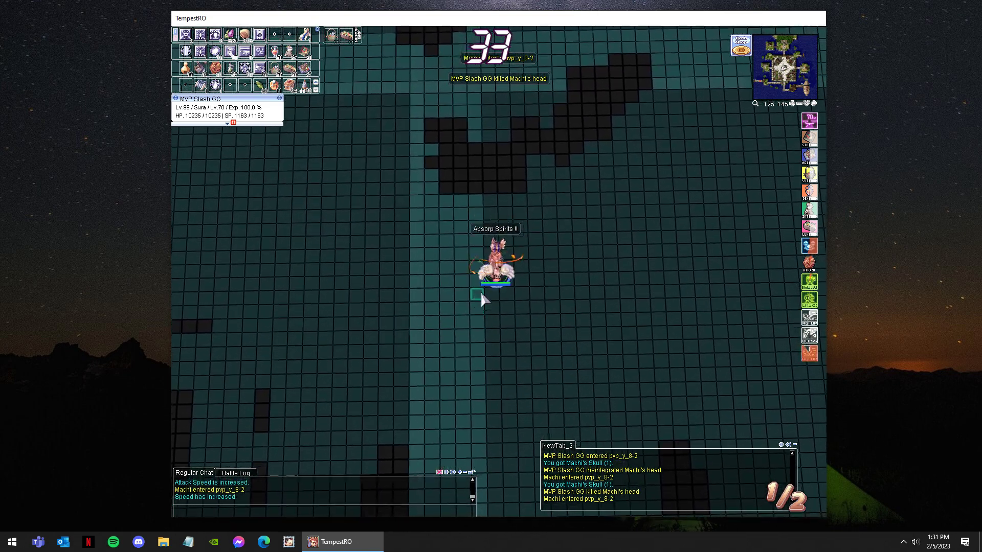
key(F3)
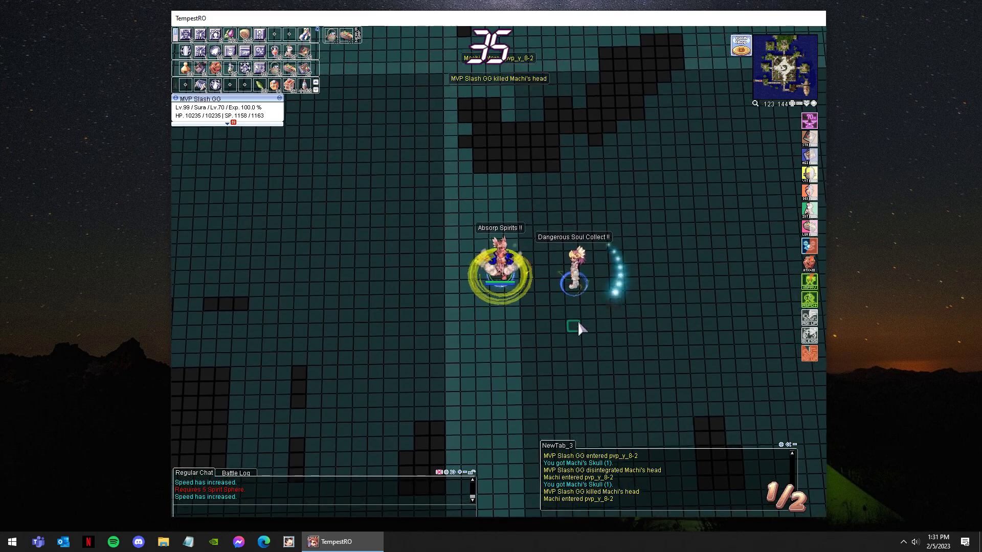
key(F2)
click(540, 276)
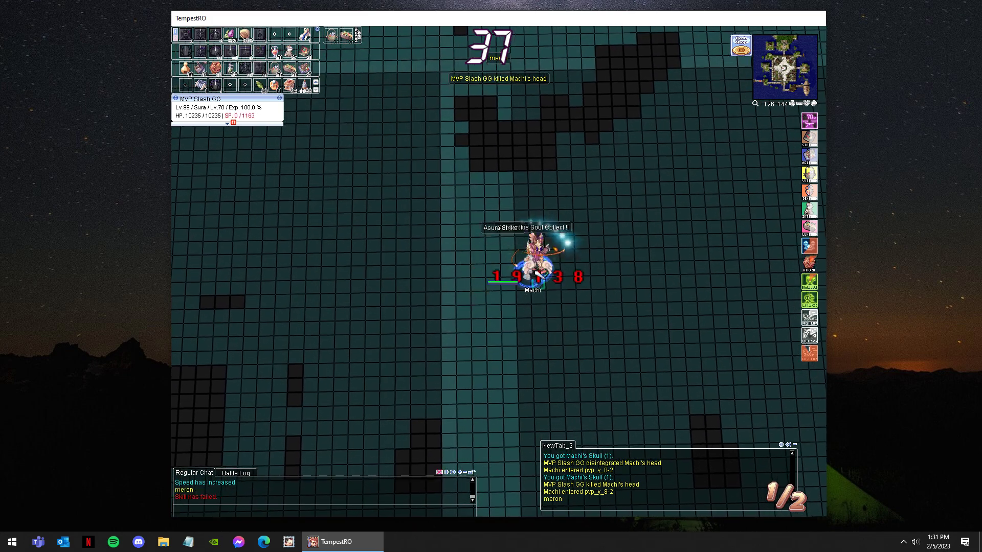
Recast Dangerous Soul Collect and Provoke, then show the equipment window.
click(515, 228)
key(F3)
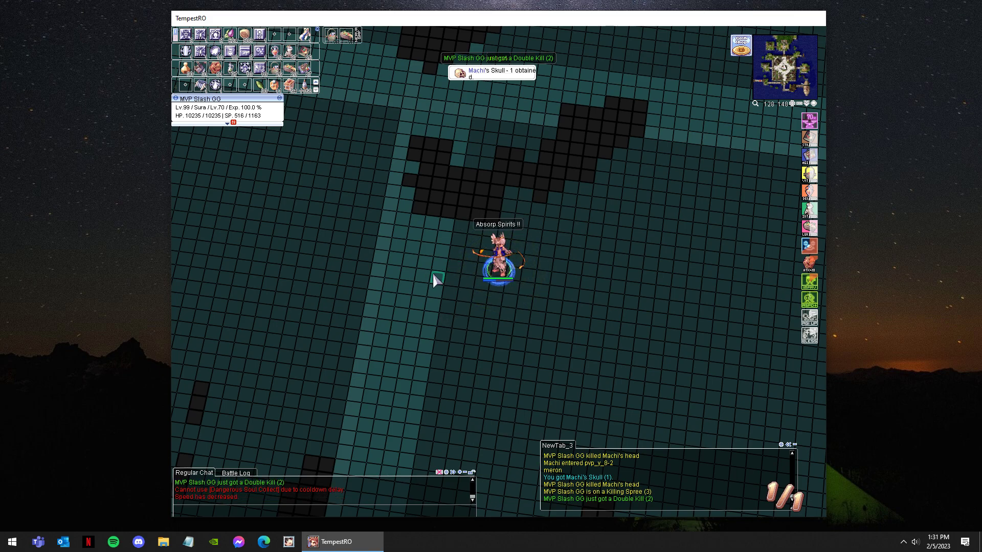
click(434, 280)
key(F4)
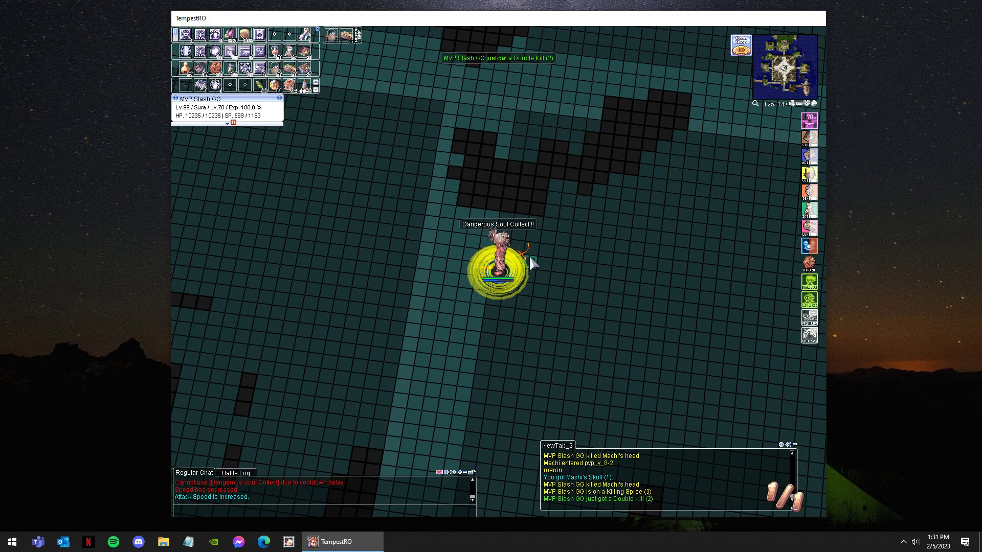
key(alt+q)
Show the stats window and close in on Machi, casting Absorb Spirits.
key(alt+a)
click(550, 309)
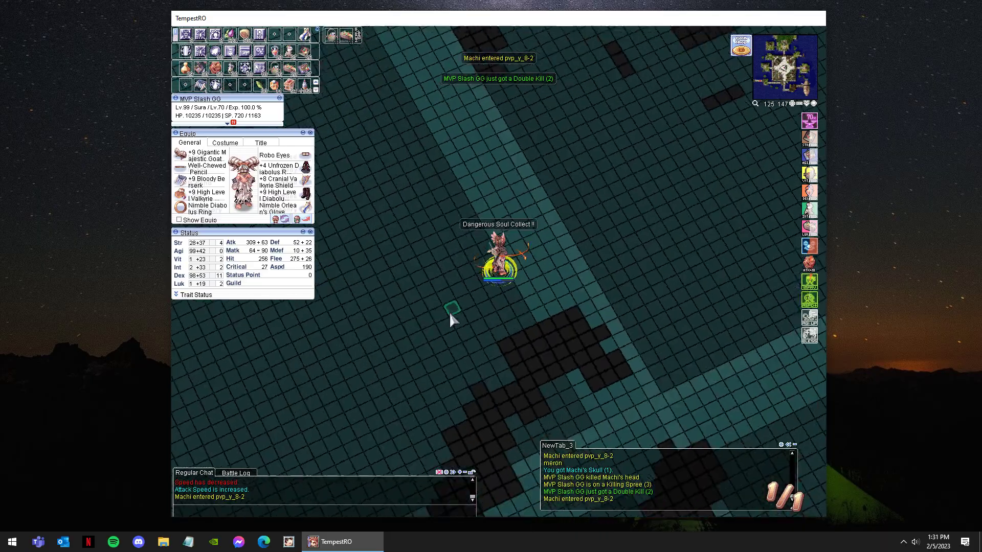
click(585, 340)
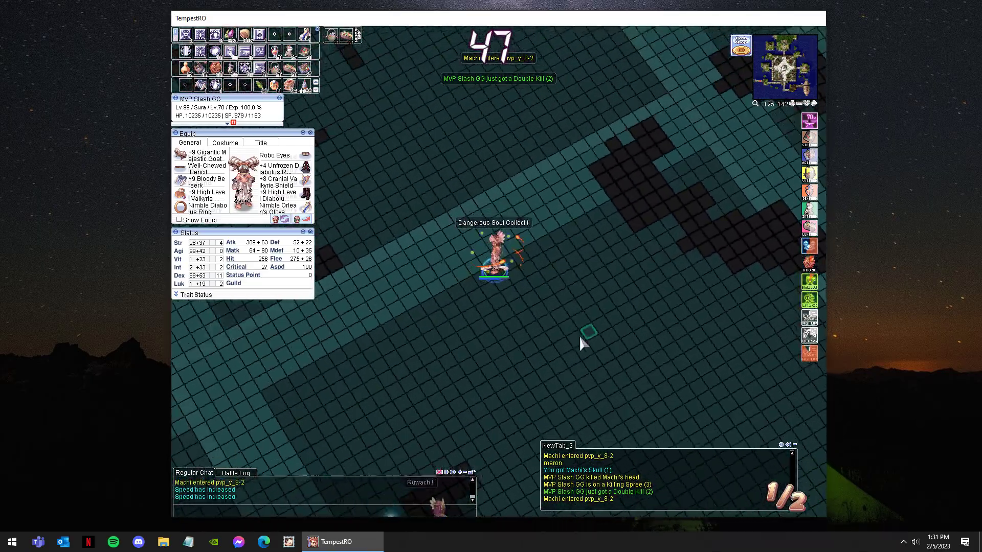
click(605, 335)
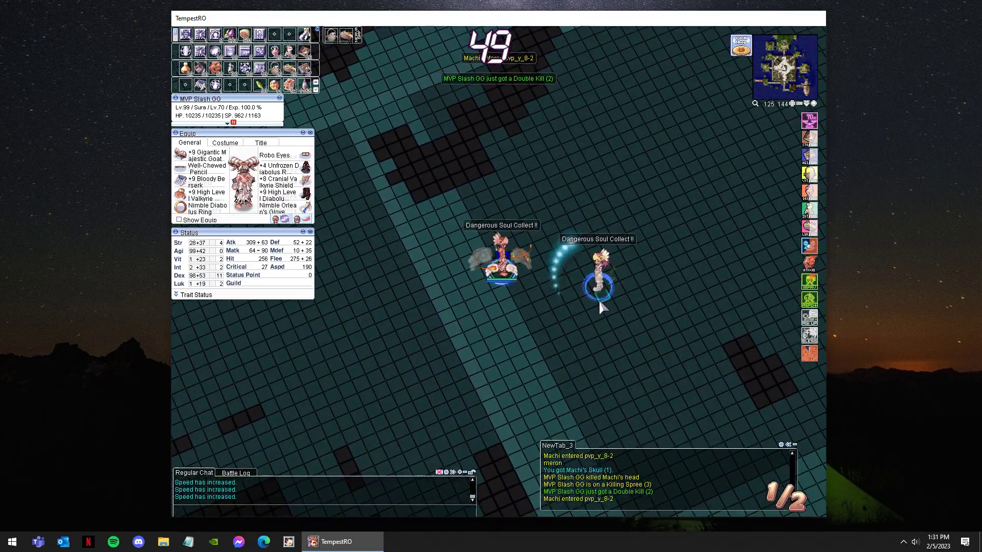
key(F1)
click(507, 253)
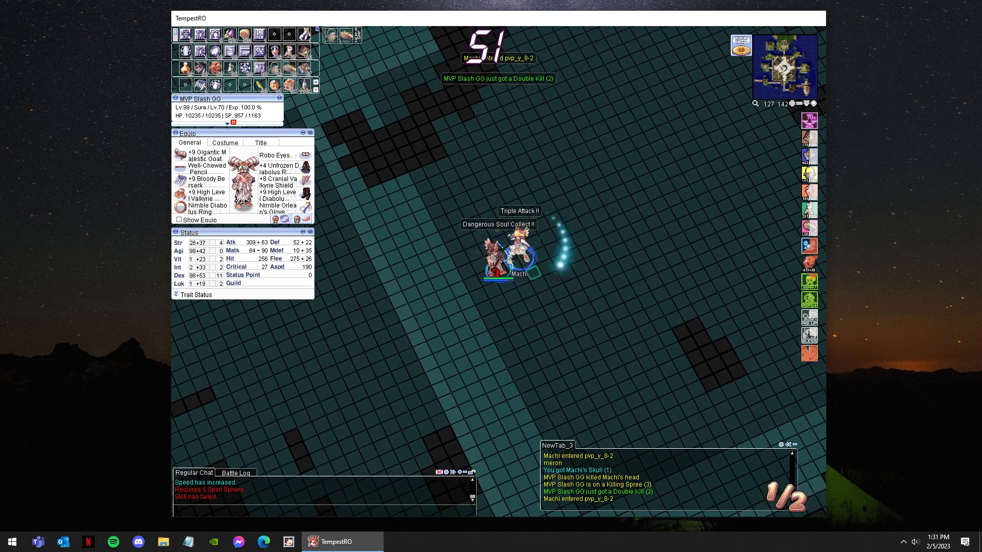
Cast Dangerous Soul Collect, then respawn at the Prontera save point after dying.
key(F2)
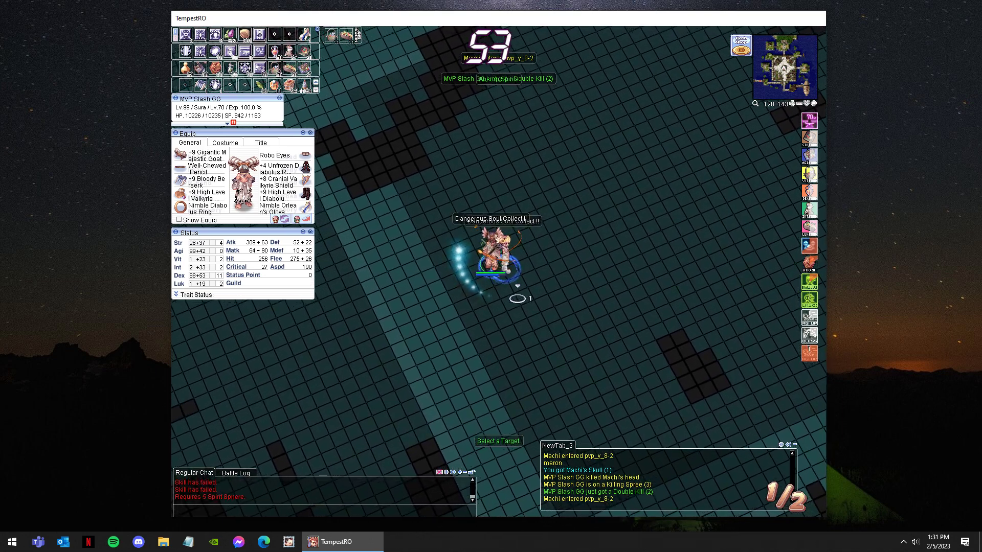
click(500, 349)
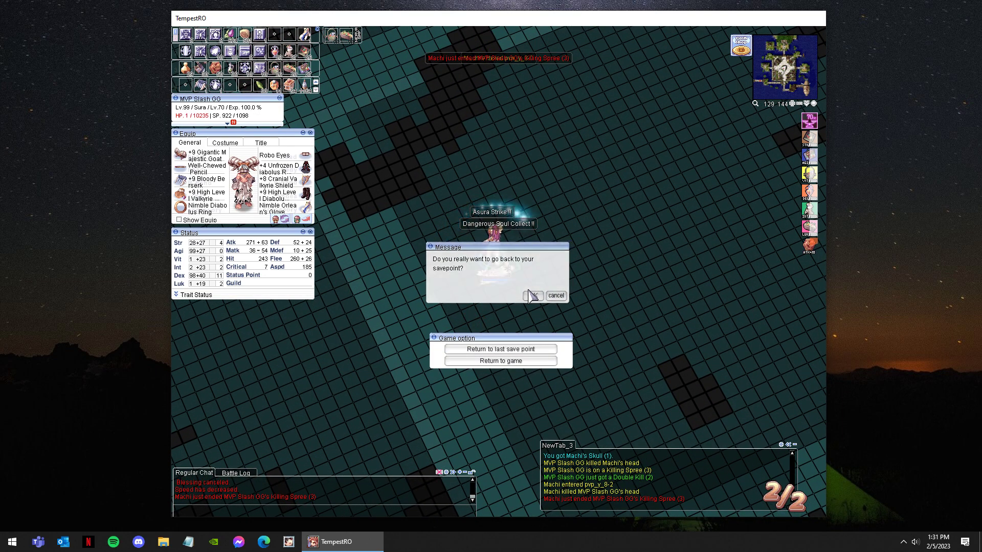
click(537, 295)
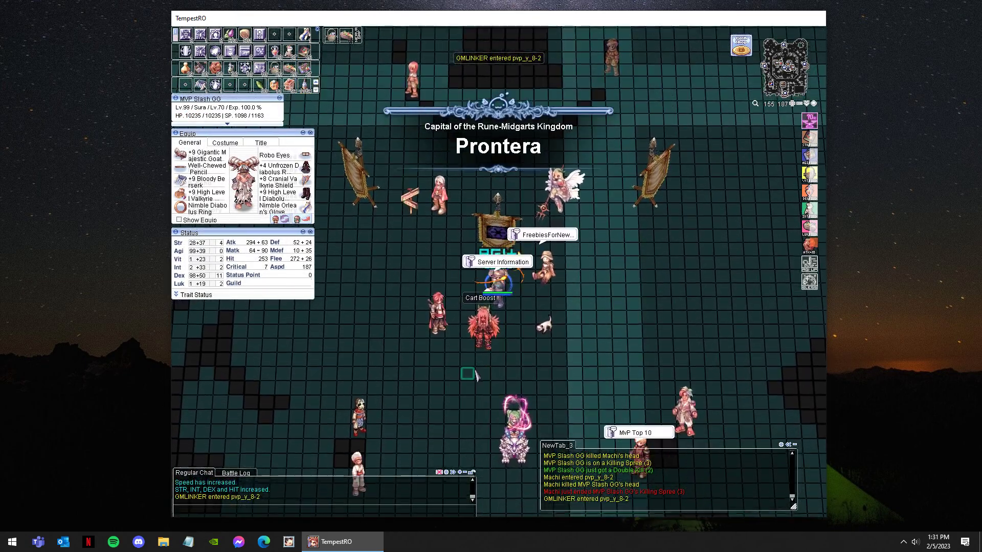
Post the save-here question and a laugh in chat, then walk into the warp.
click(474, 372)
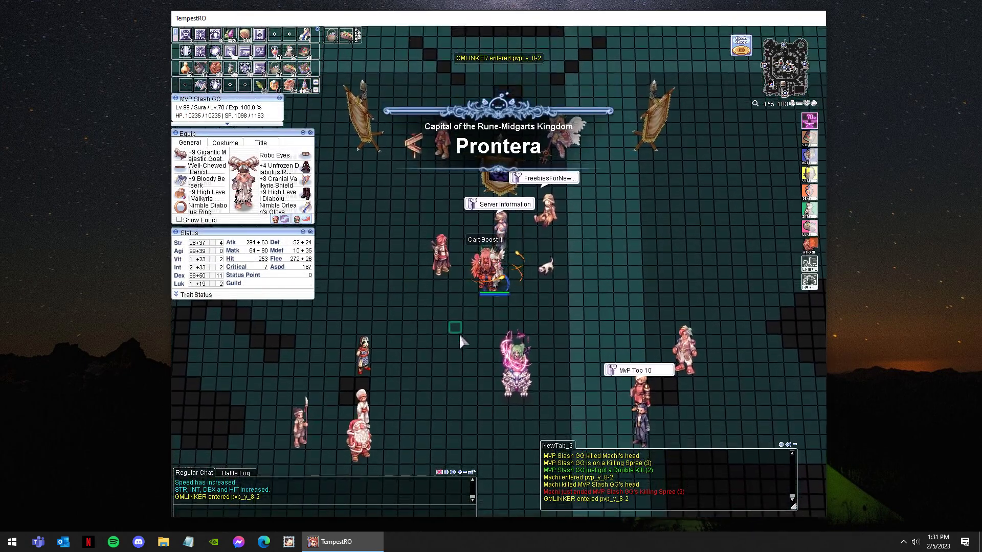
key(Return)
text(san pwde maka save dito)
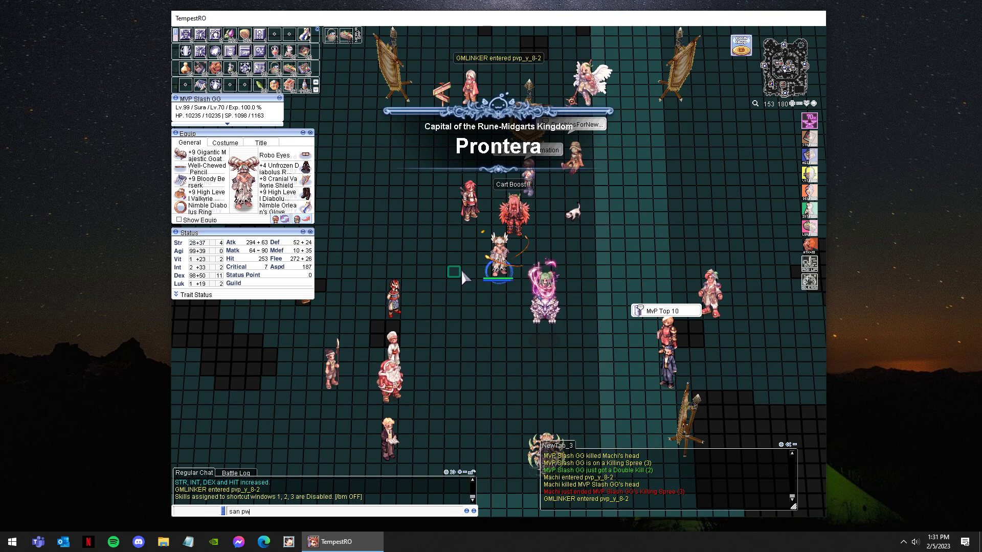
text( ?)
key(Return)
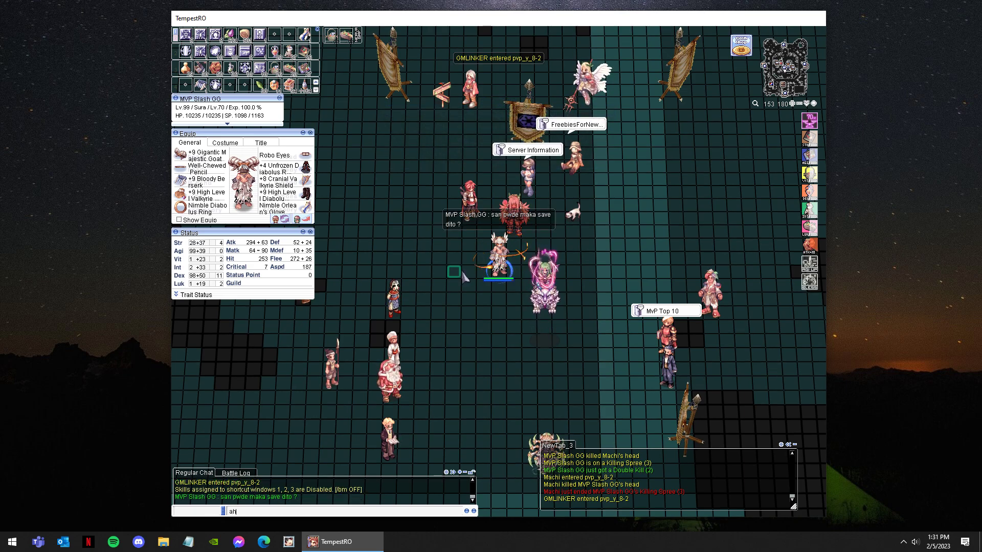
text(ahhaah)
key(Return)
key(Return)
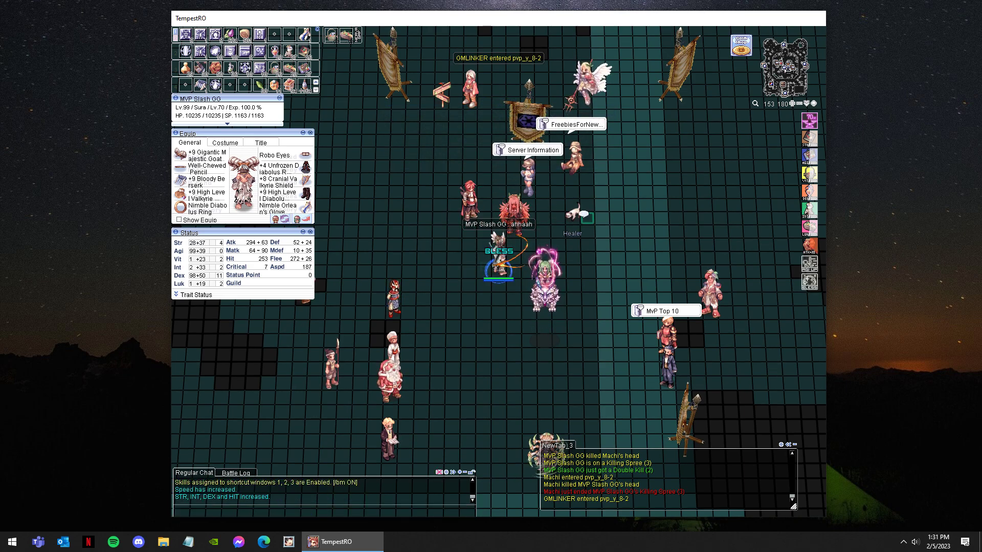
click(444, 200)
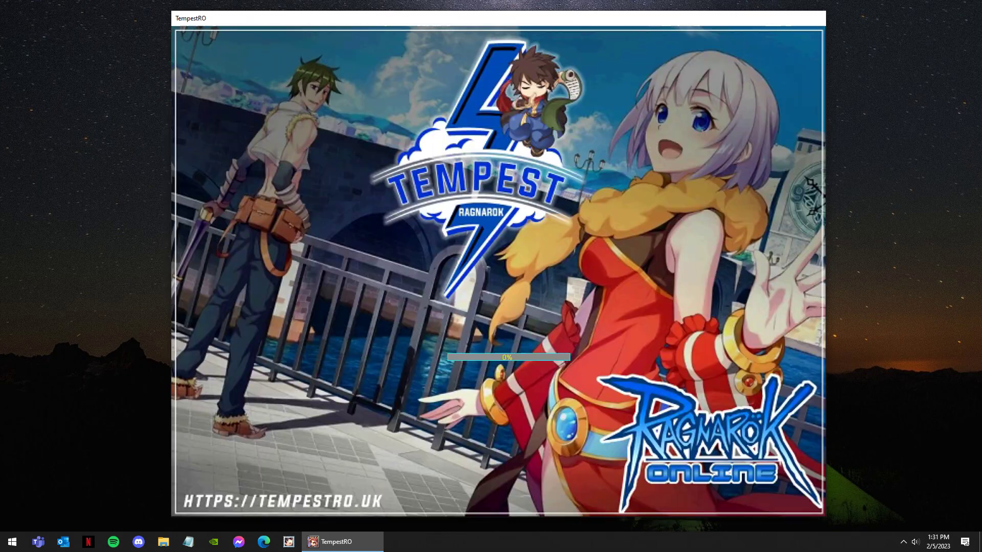
Body Relocate repeatedly across the room toward the opponent.
click(450, 246)
key(F1)
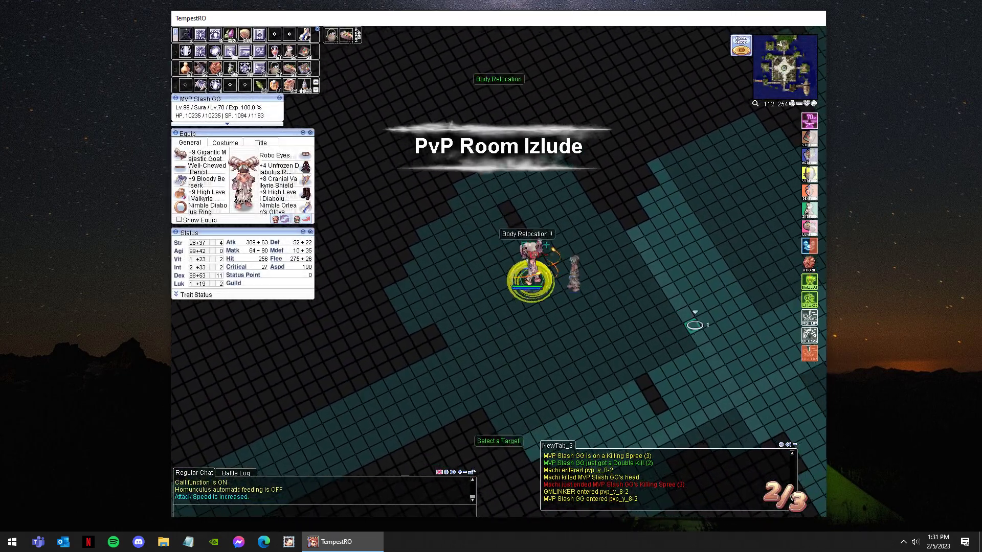
click(694, 325)
key(F1)
click(709, 383)
key(F1)
click(679, 403)
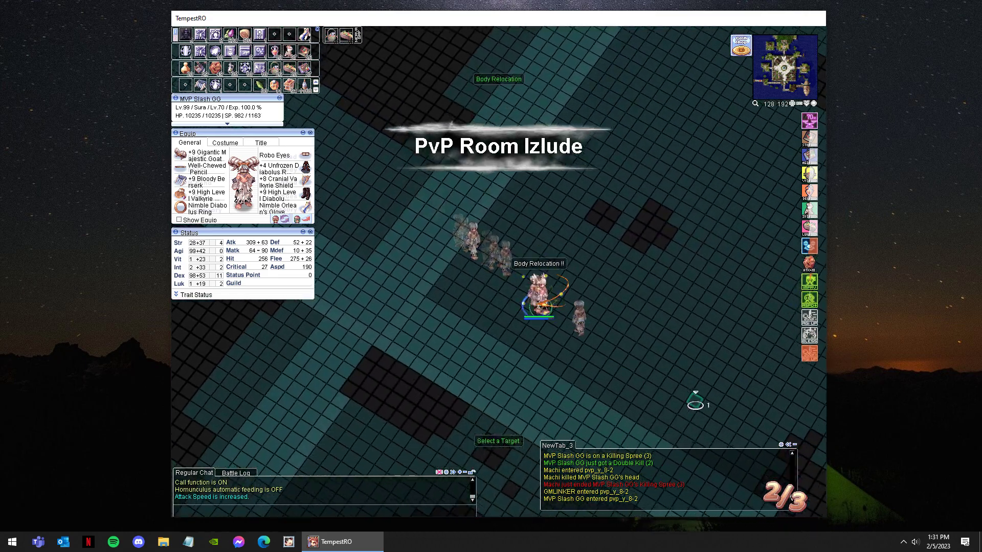
key(F1)
click(615, 413)
key(F1)
click(684, 264)
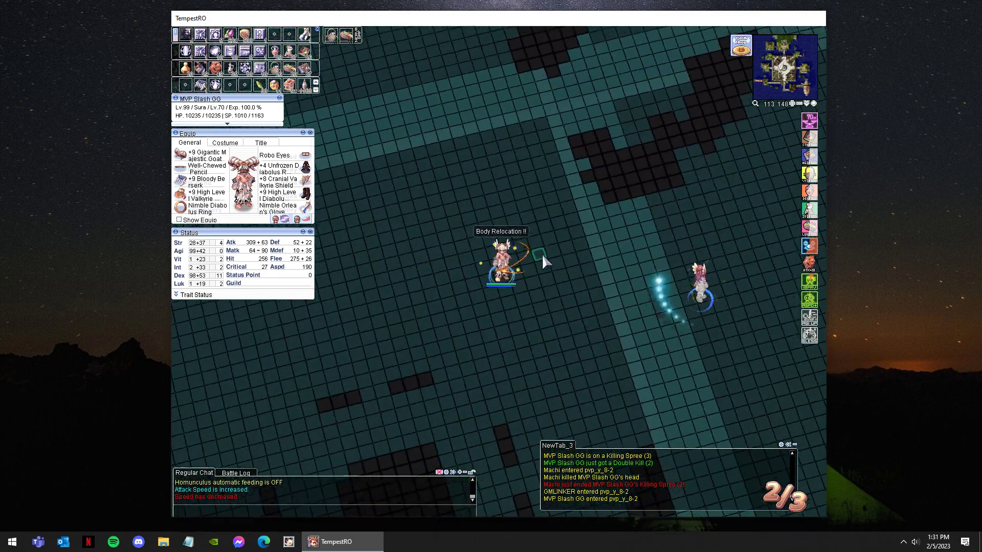
Asura Strike Machi, chat 'd ko makita eh', and close the status and equipment windows.
key(F2)
click(548, 346)
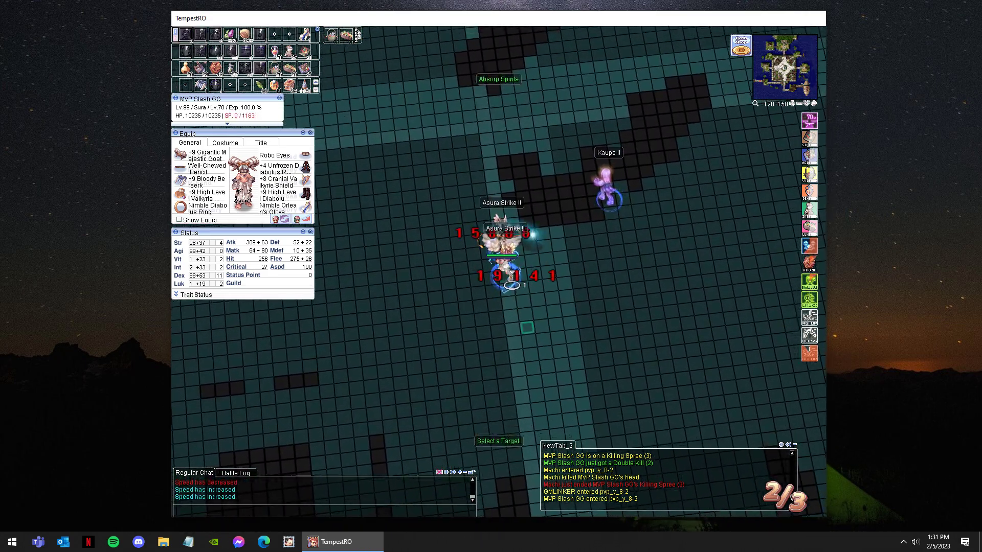
key(Return)
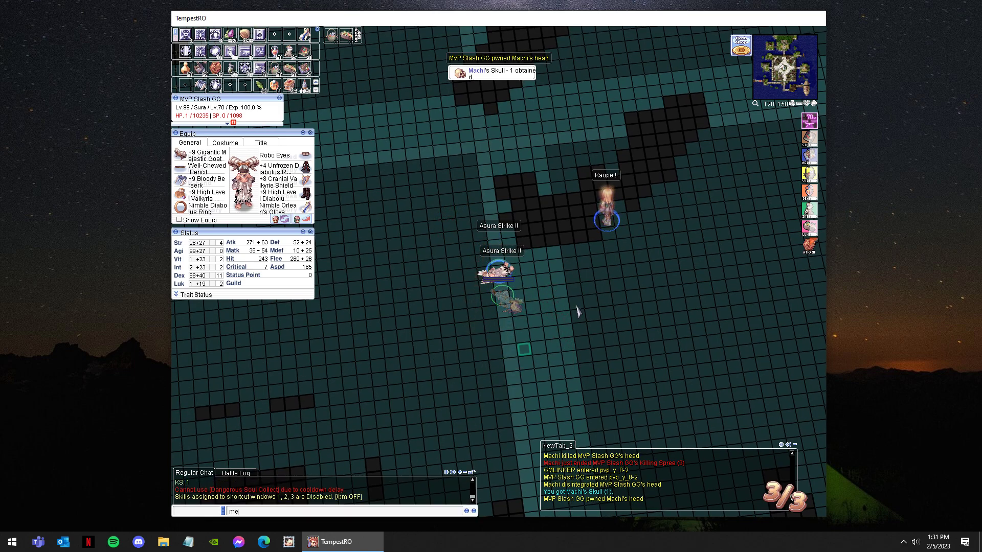
text(meron na ?)
key(Return)
text(d ko)
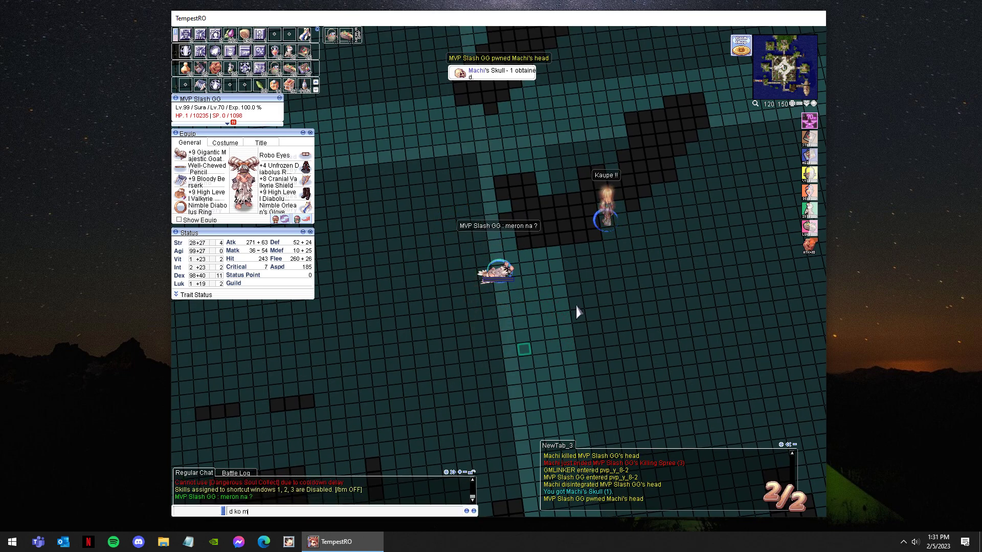
text( makita eh)
key(Return)
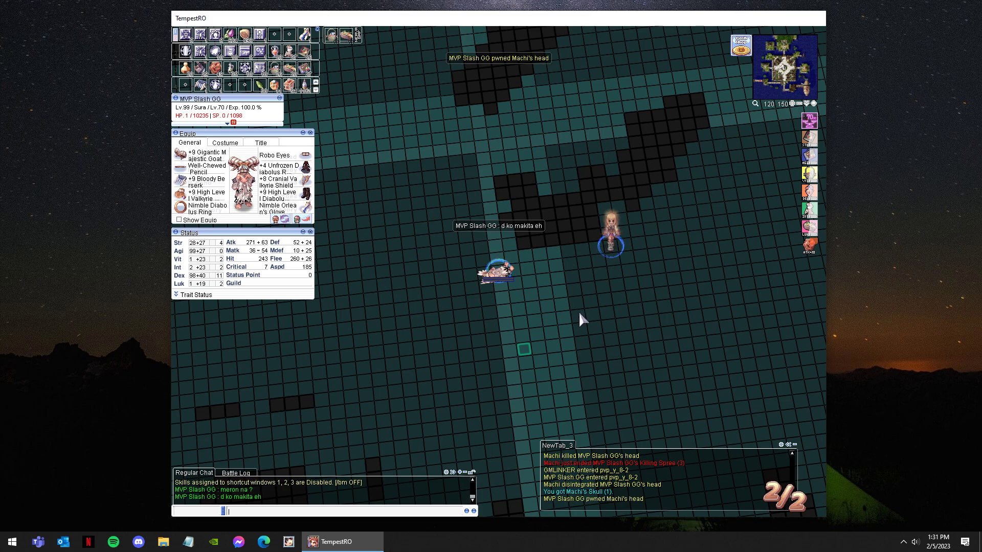
key(alt+a)
key(alt+q)
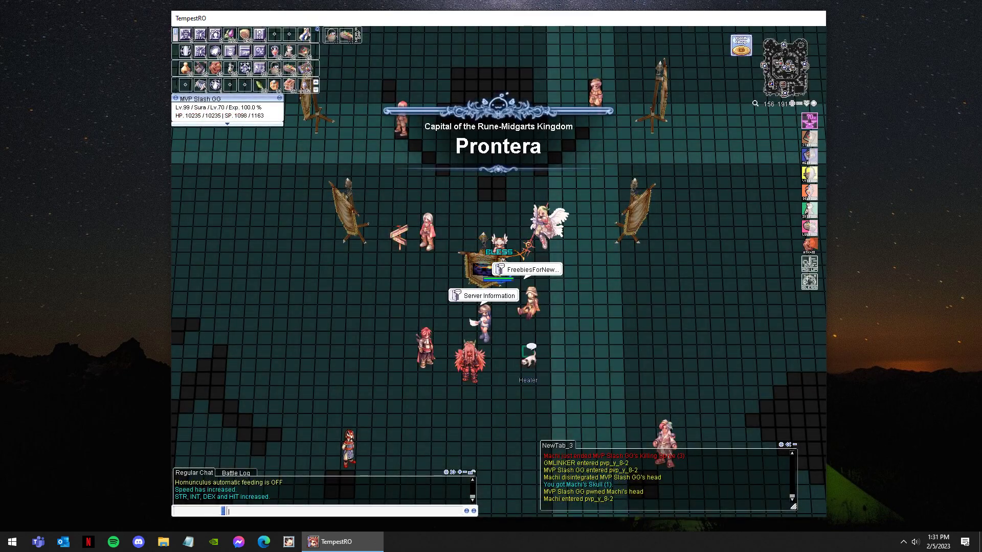
Body Relocate the Sura around central Prontera in ten dashes, ending by the Server Information board.
click(485, 415)
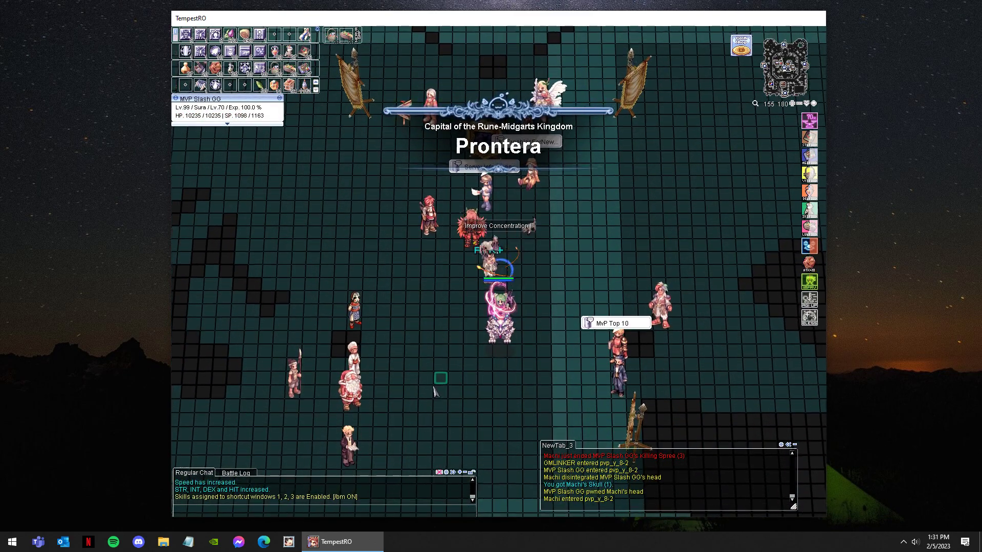
click(434, 391)
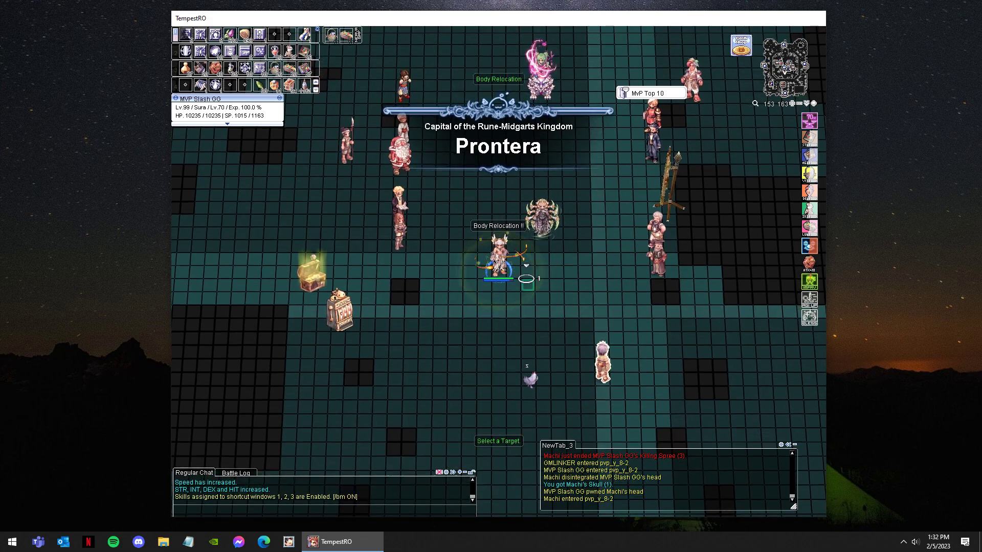
click(497, 155)
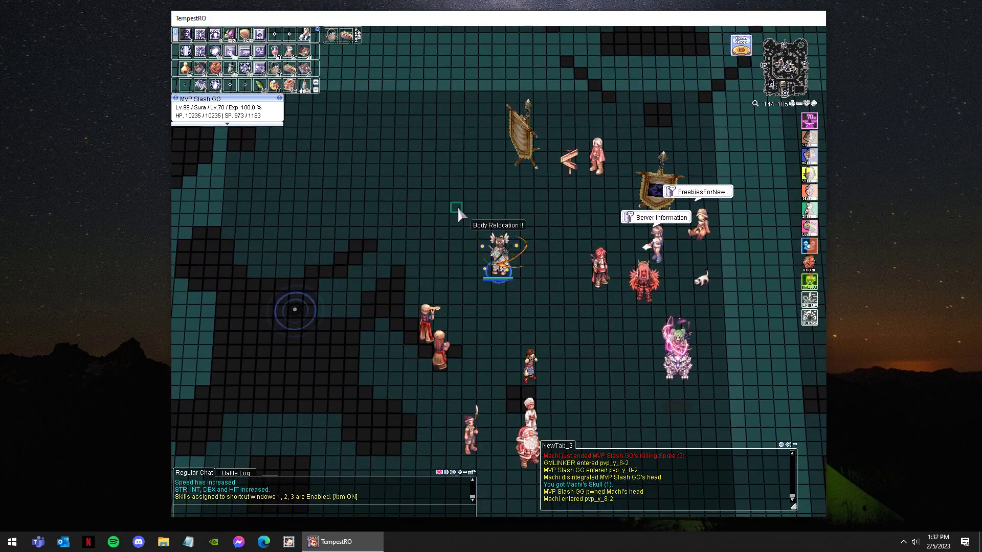
click(457, 207)
click(569, 366)
click(683, 338)
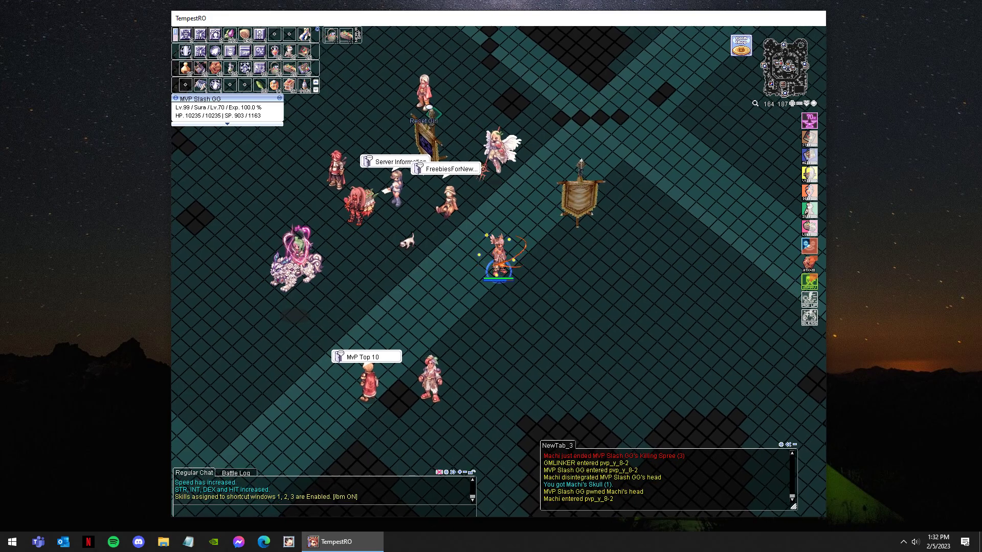
click(352, 299)
click(461, 373)
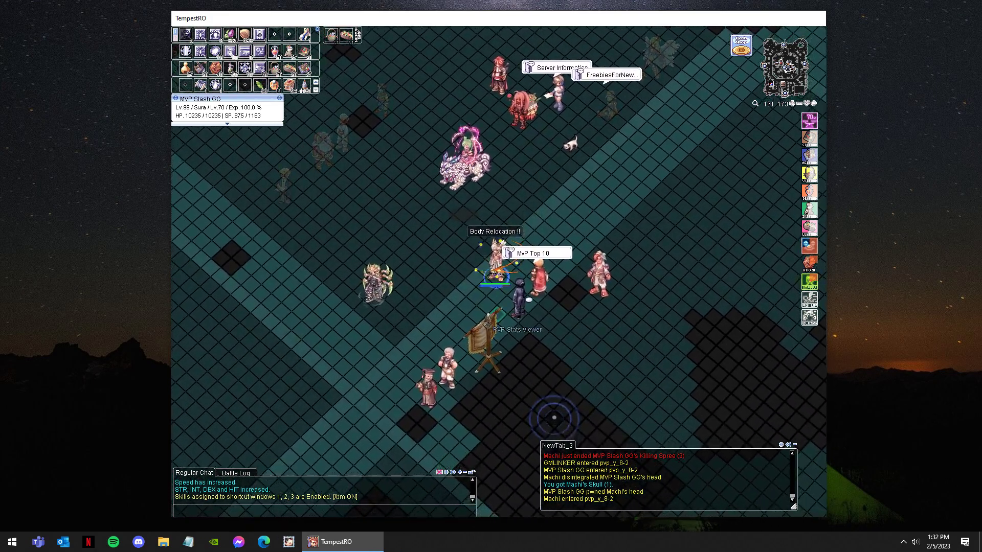
click(407, 207)
click(442, 158)
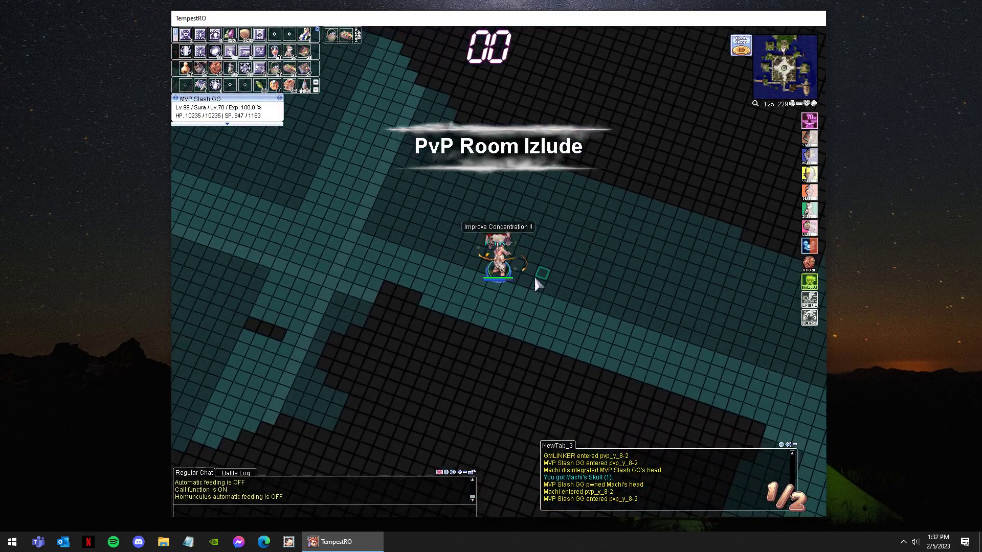
Warp into PvP Room Izlude, chase the opponent with Absorb Spirits, then respawn at the save point.
key(F3)
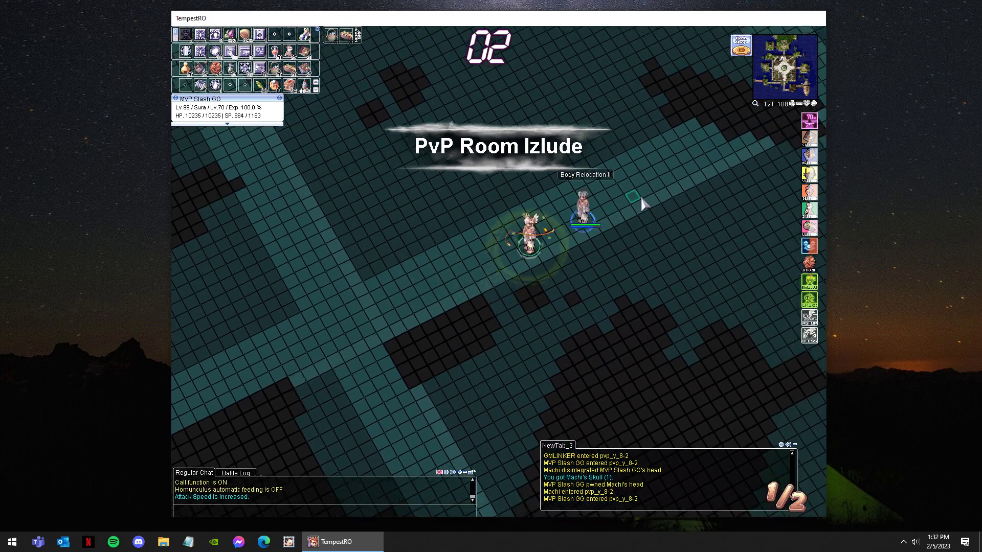
click(691, 297)
click(575, 190)
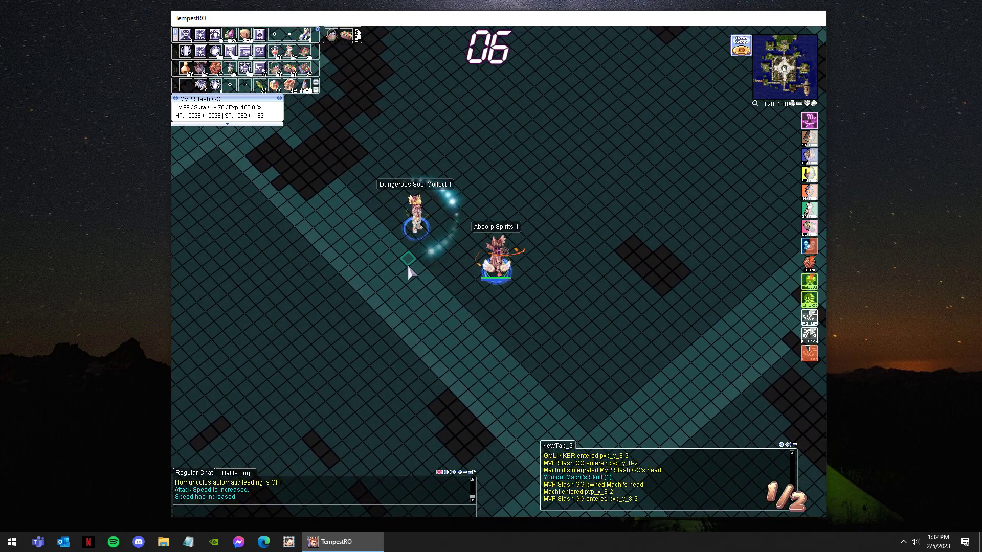
key(F4)
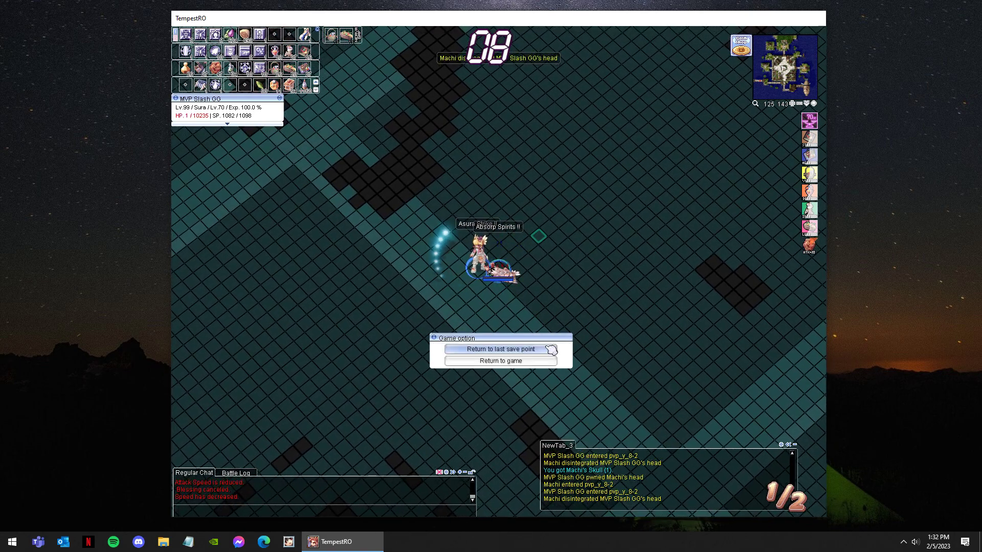
click(538, 348)
click(537, 294)
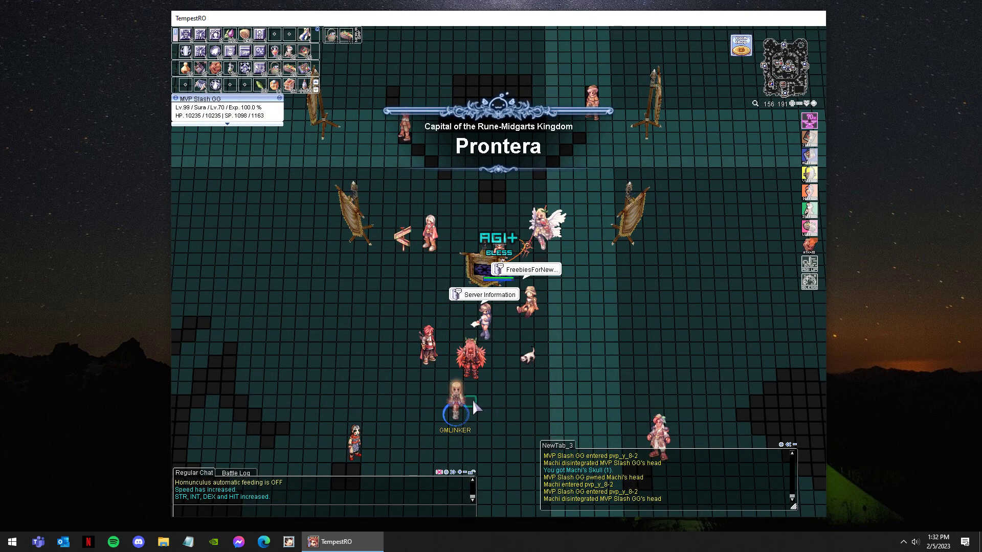
Walk a few steps south and ask 'san banda ?' in chat.
click(471, 400)
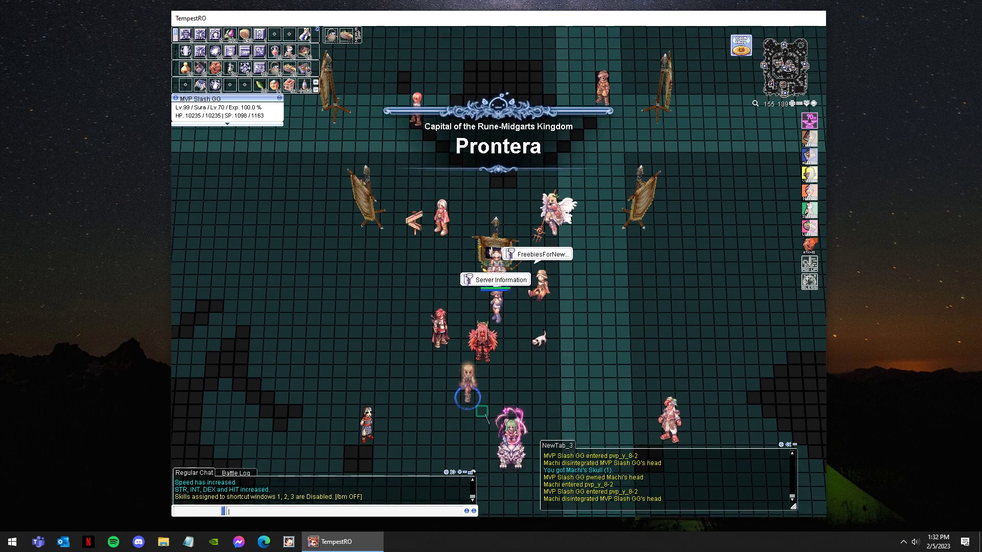
key(Return)
text(san banda ?)
key(Return)
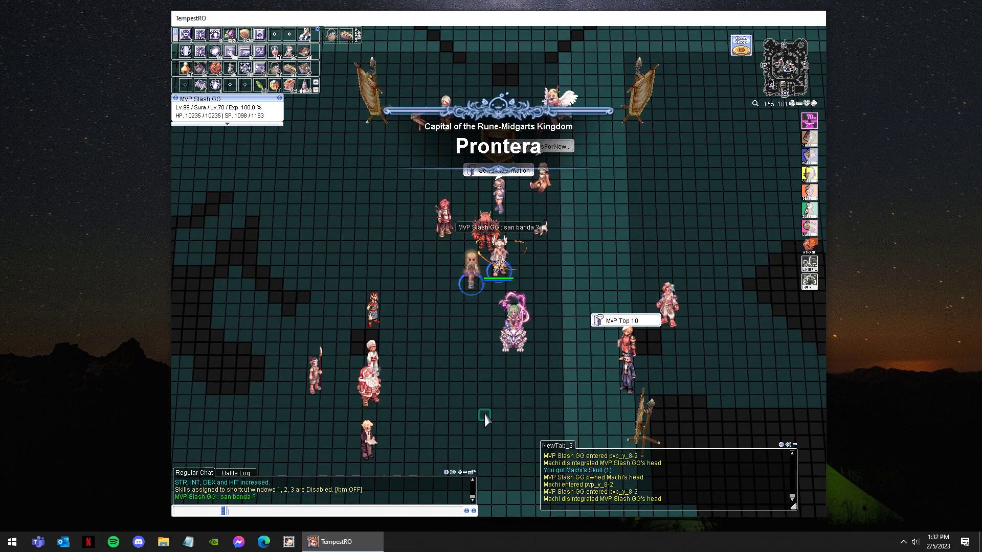
text(gustko)
key(Return)
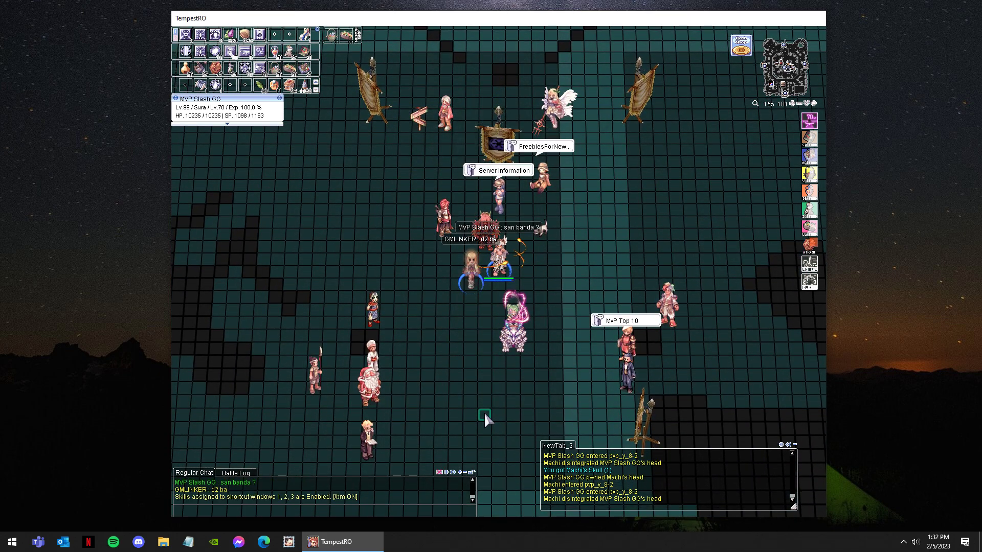
Reply 'yes' and explain the save point is in Morroc and should be here.
key(Return)
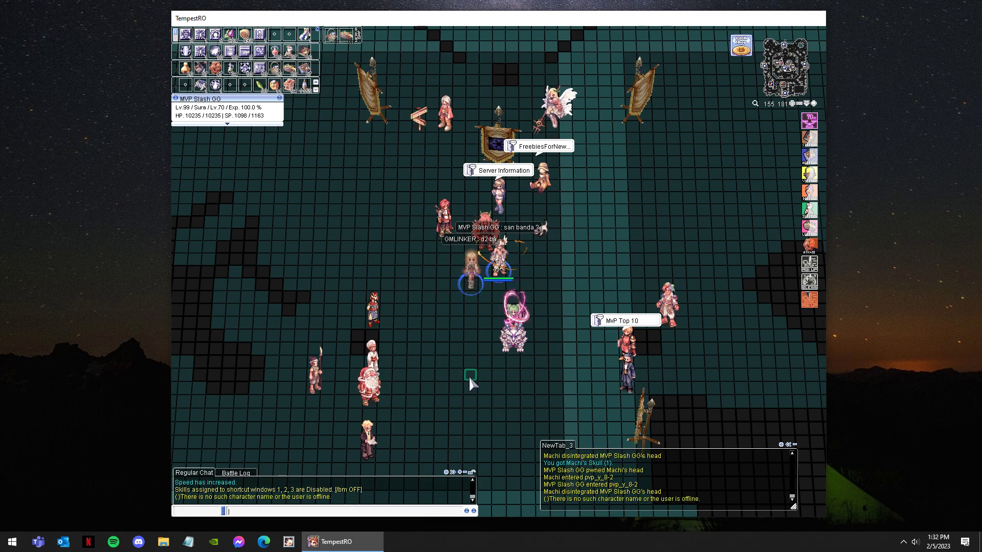
text(yes)
key(Return)
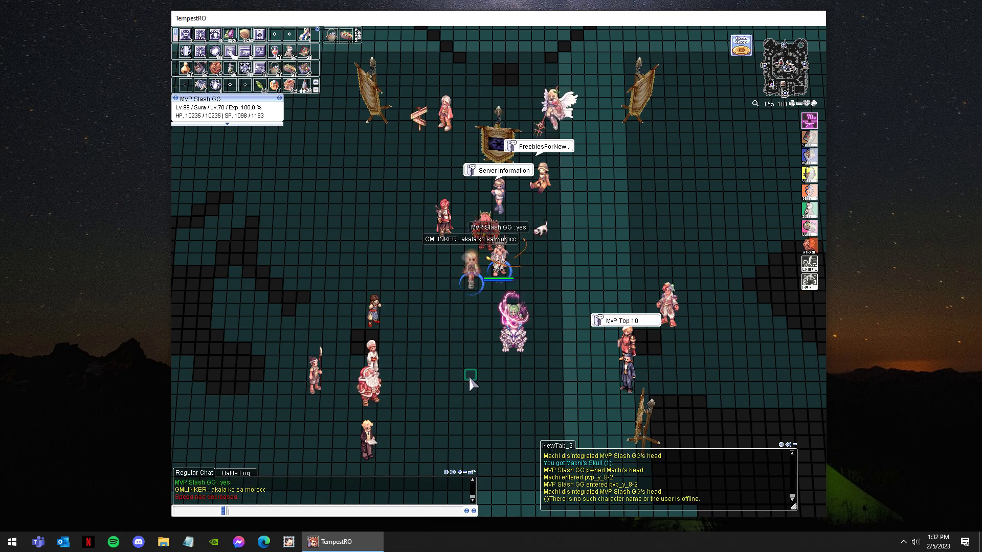
text(na mali ako save sa )
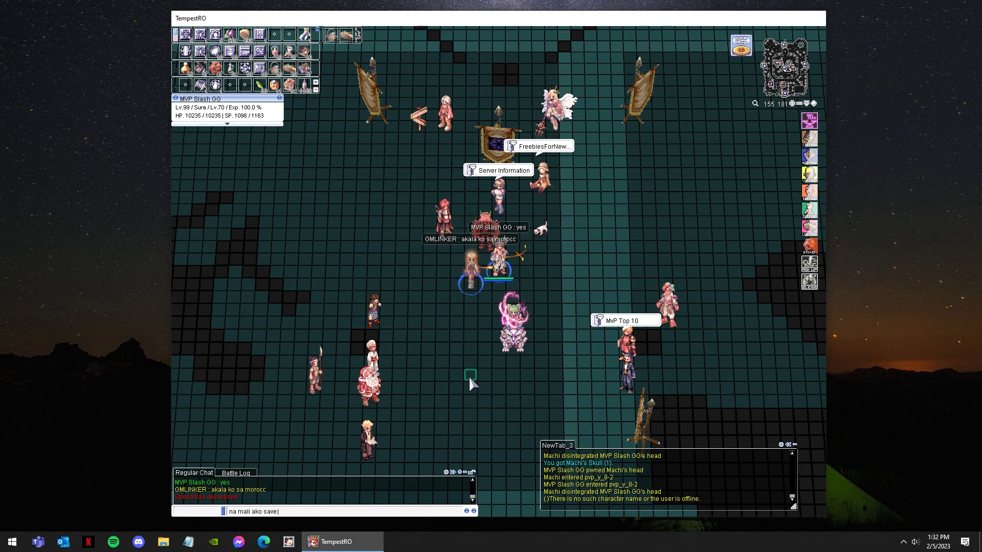
text(morroc)
key(Return)
text(kaya)
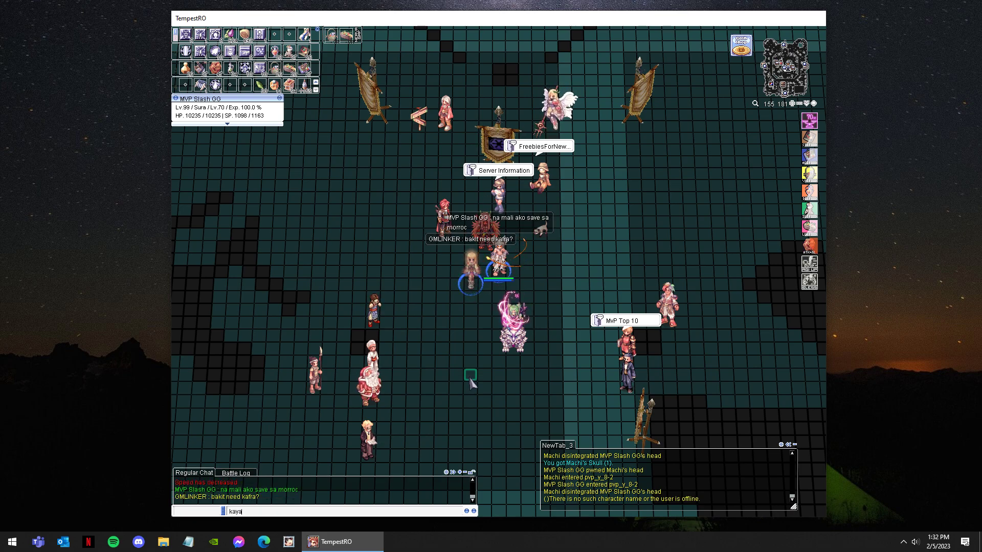
key(BackSpace)
key(BackSpace)
key(BackSpace)
text(gusto ko)
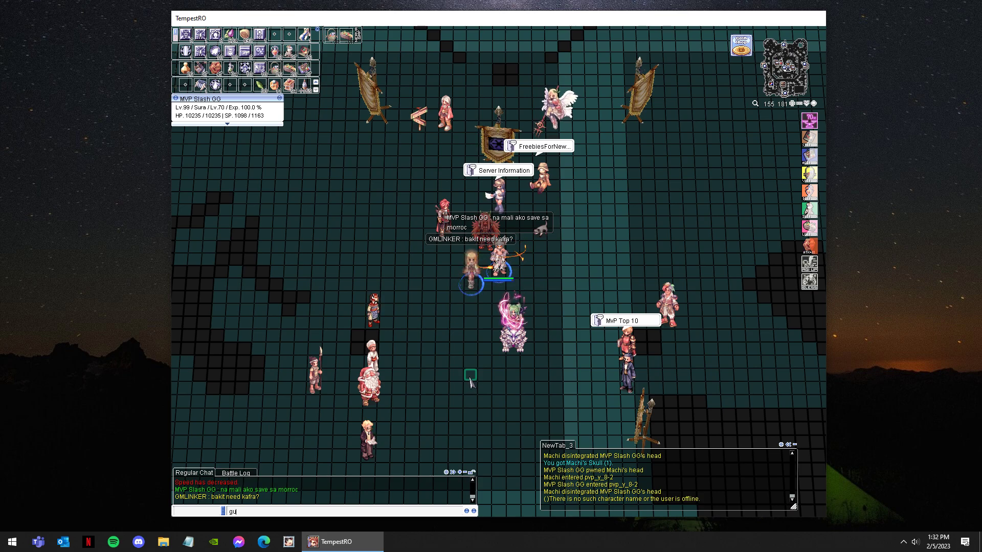
text( balik ma sa)
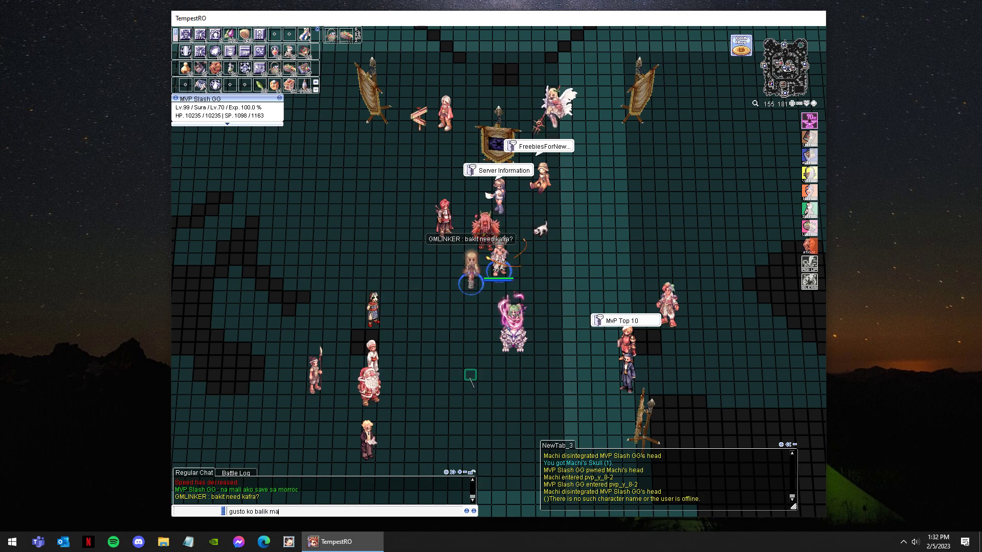
text(ve dito)
key(Return)
text(para)
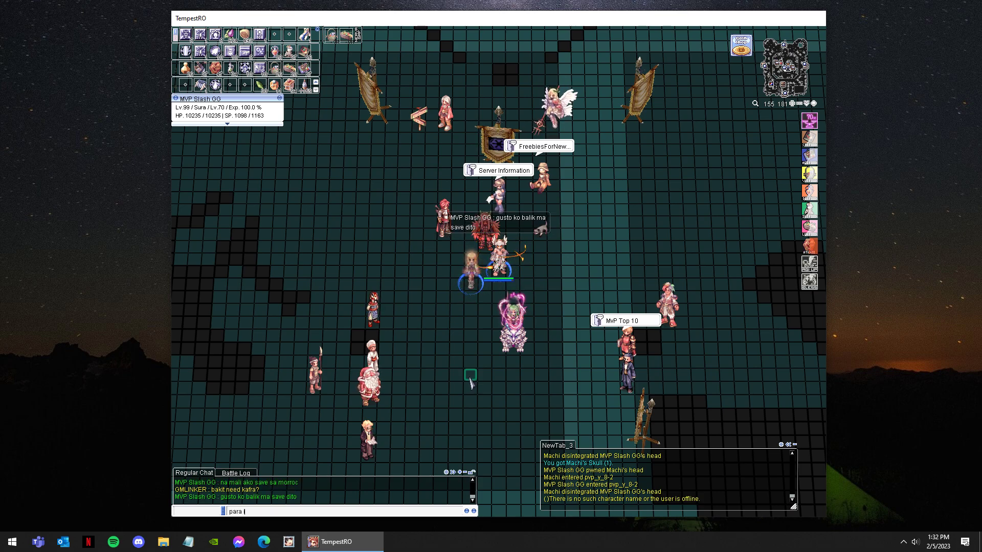
text( ini)
Send 'para pag deads', 'dito balik' and 'hindi sa morroc', toggle /bm, and thank GMLINKER.
key(BackSpace)
key(BackSpace)
key(BackSpace)
text(pag dead)
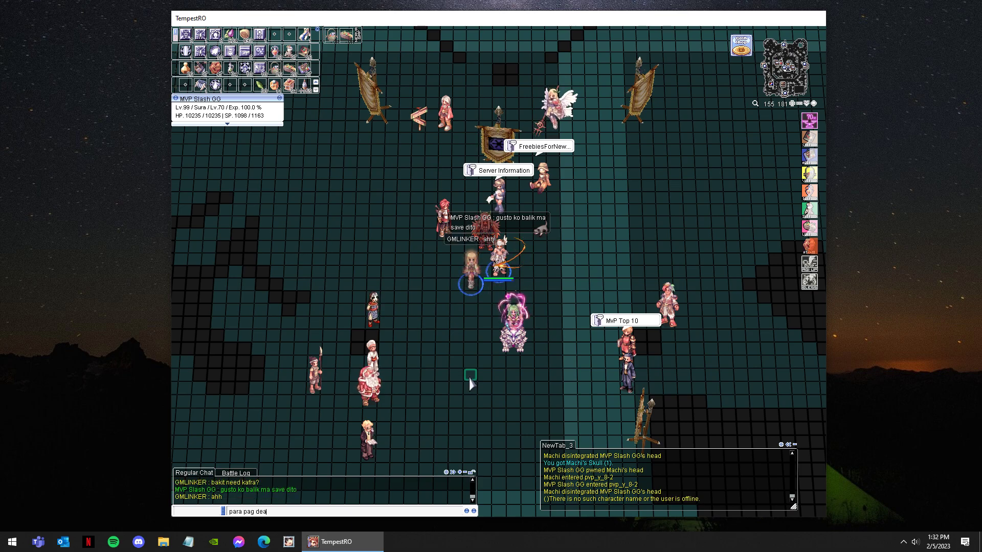
text(s)
key(Return)
text(dito balik)
key(Return)
text(hindi sa)
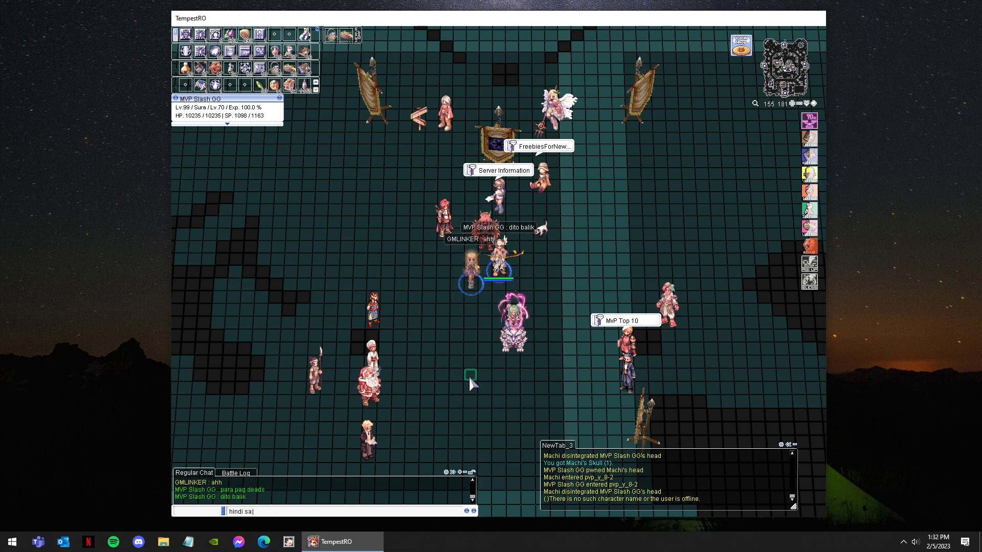
text( morroc)
key(Return)
key(Return)
key(Return)
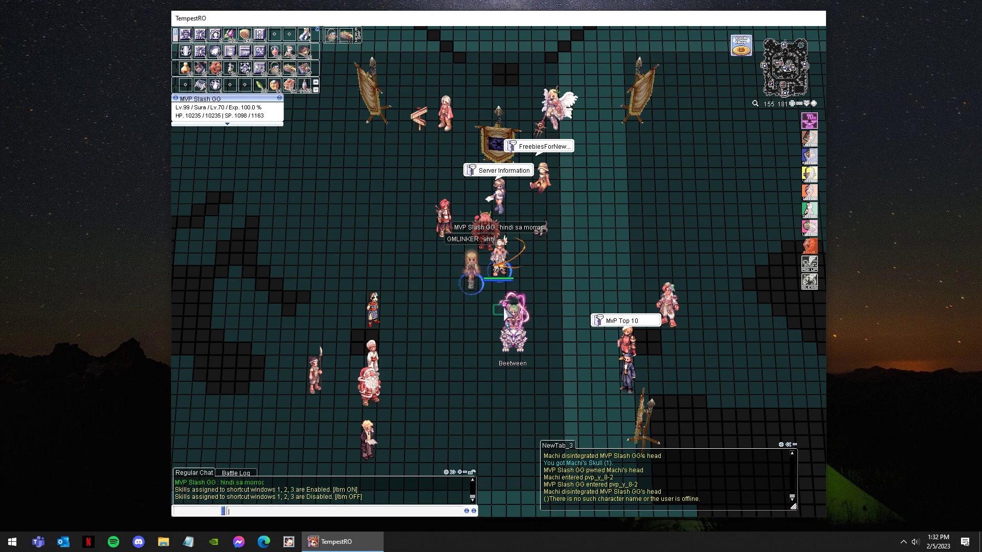
text(jks)
key(Return)
key(Return)
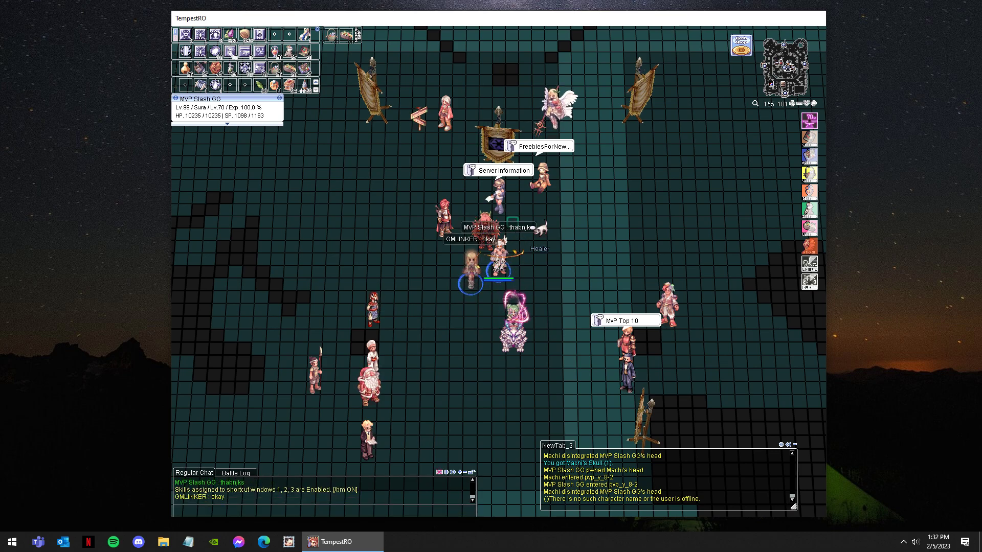
key(Return)
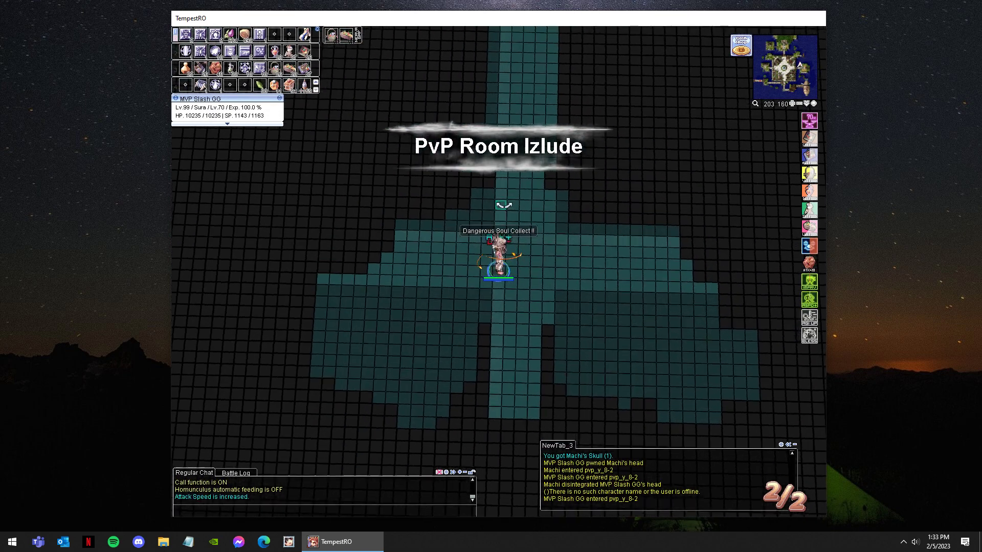
Body Relocate across the Izlude arena toward Machi.
click(687, 198)
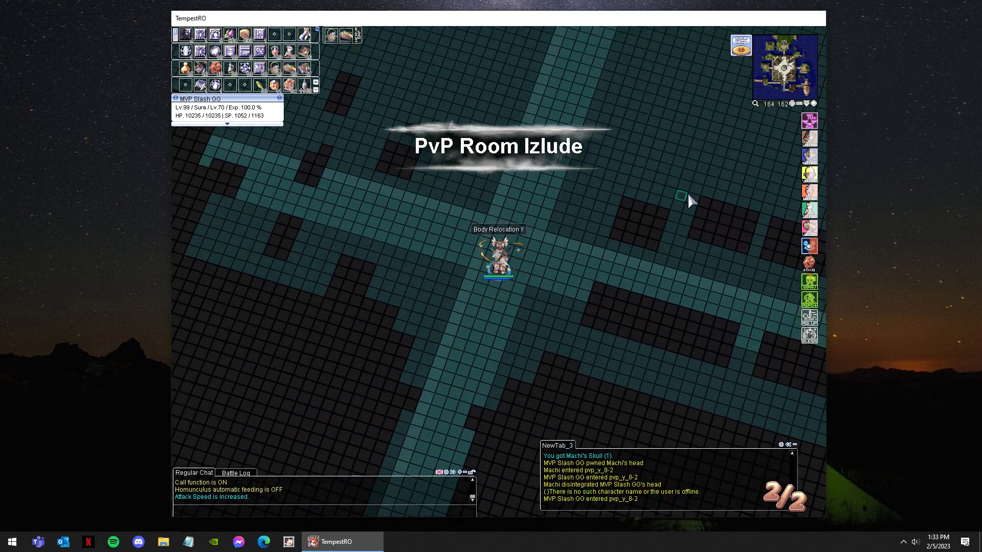
click(618, 164)
click(672, 182)
click(497, 121)
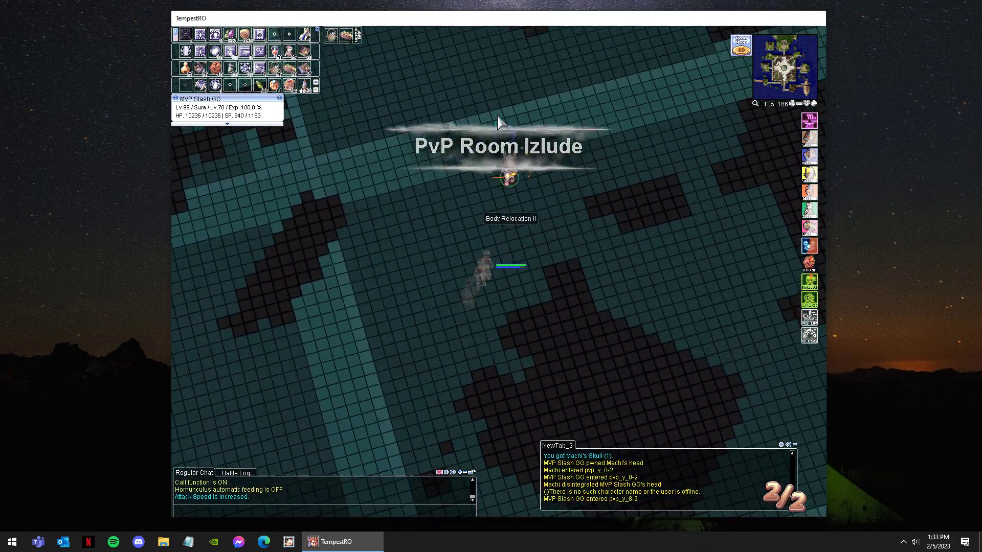
click(522, 134)
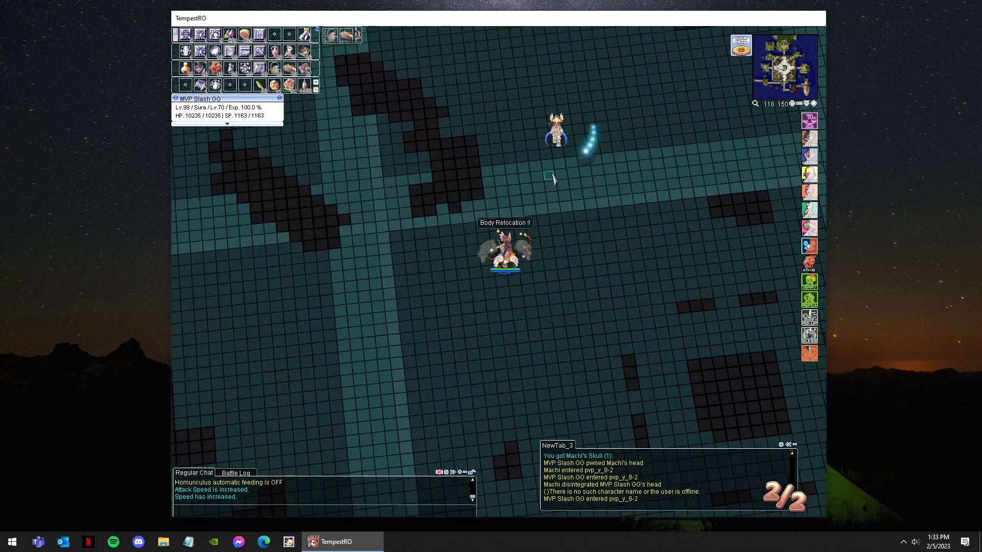
click(553, 178)
Kill Machi with Absorb Spirits, Dangerous Soul Collect and Asura Strike.
key(F2)
click(452, 206)
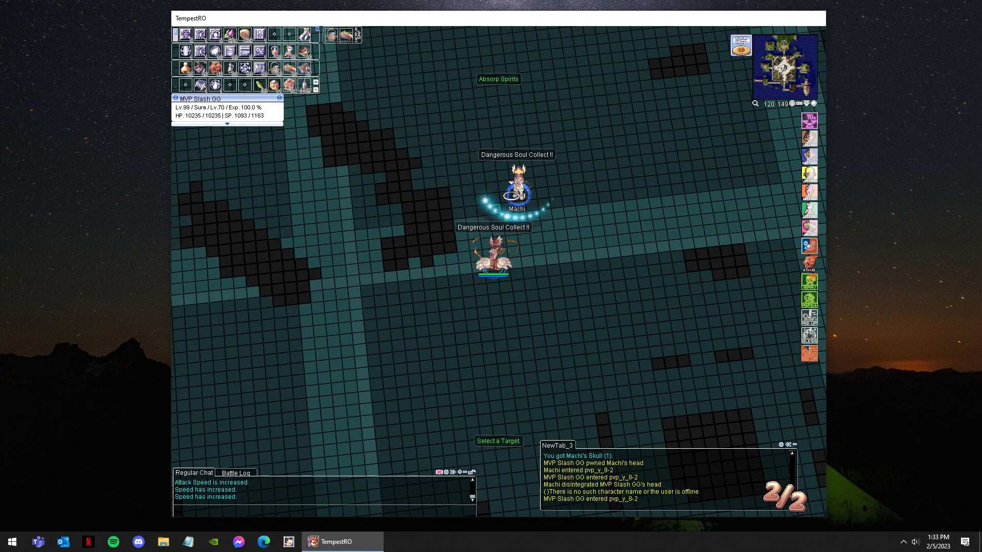
key(F3)
key(F3)
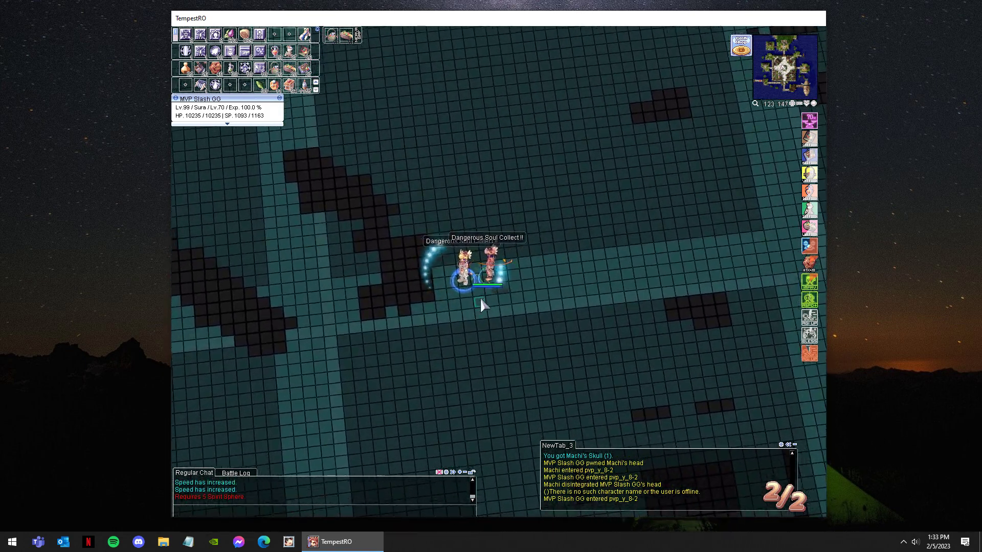
key(F4)
click(479, 297)
Recover with an attack-speed boost, Absorb Spirits and Dangerous Soul Collect, then attack Machi again.
drag(486, 245, 538, 259)
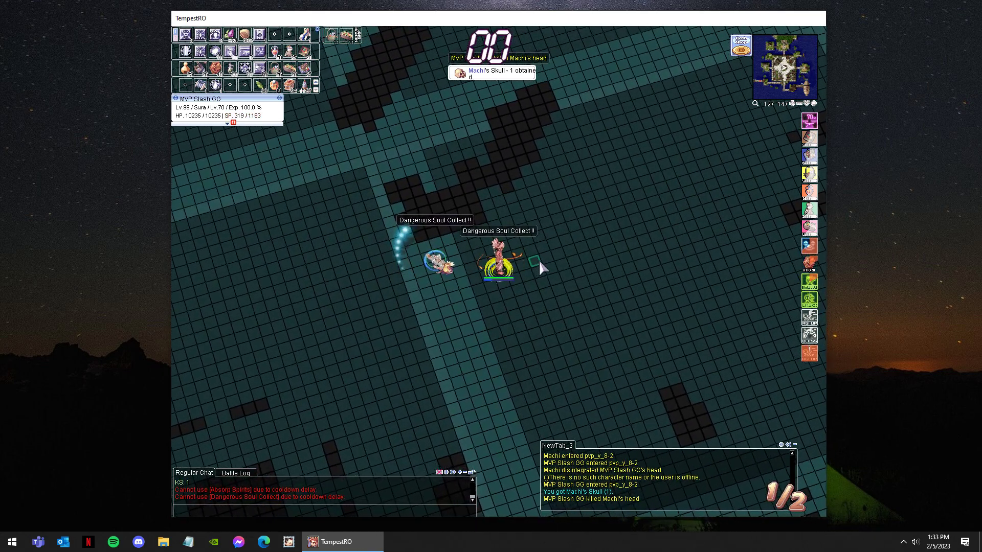
key(F5)
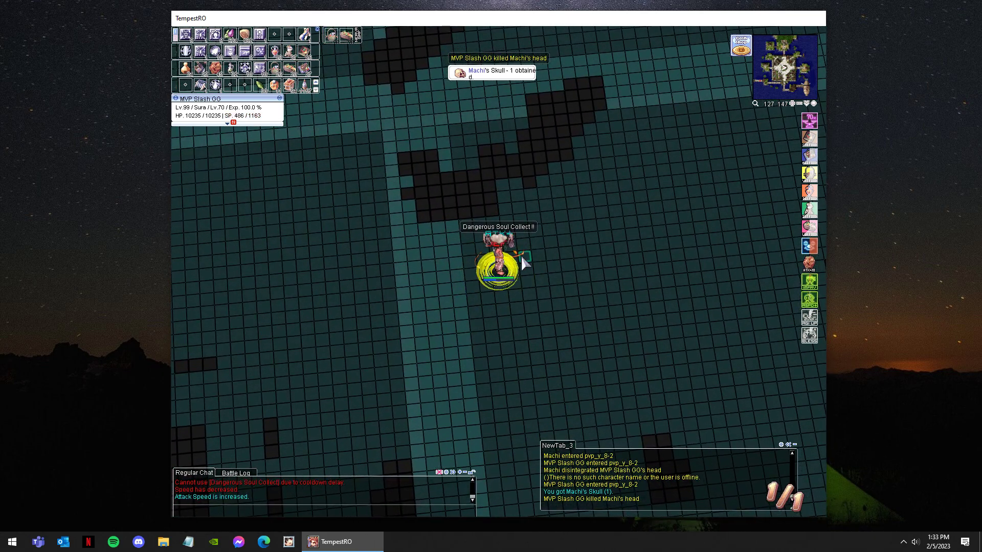
key(F6)
click(500, 274)
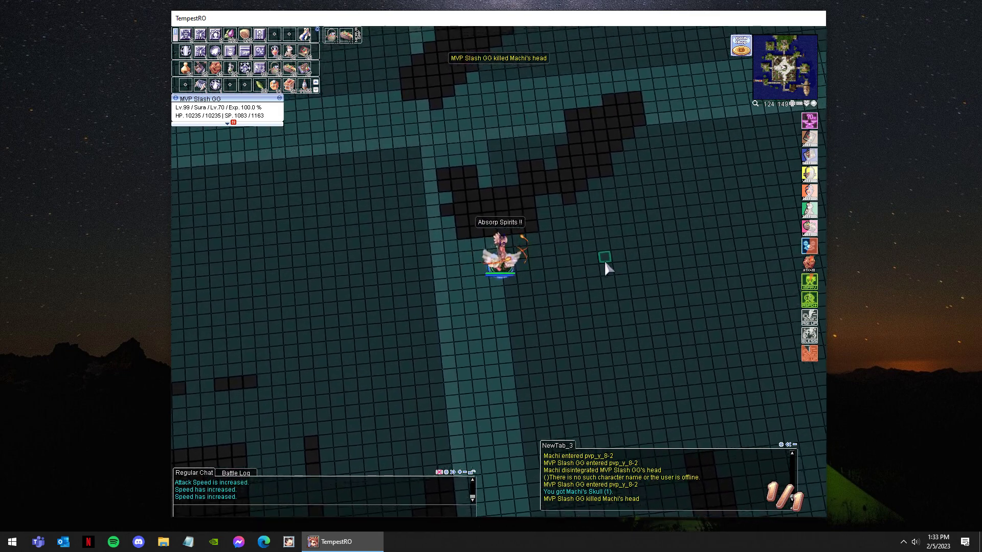
drag(485, 267, 594, 266)
key(F7)
mouse_move(544, 295)
mouse_down()
mouse_move(564, 284)
mouse_move(462, 259)
mouse_move(591, 264)
mouse_move(568, 307)
mouse_move(445, 329)
mouse_move(524, 271)
mouse_move(507, 280)
mouse_move(547, 269)
mouse_move(422, 311)
mouse_move(596, 252)
mouse_move(594, 214)
mouse_move(624, 215)
mouse_move(486, 320)
mouse_move(607, 292)
mouse_move(597, 306)
mouse_up()
click(500, 179)
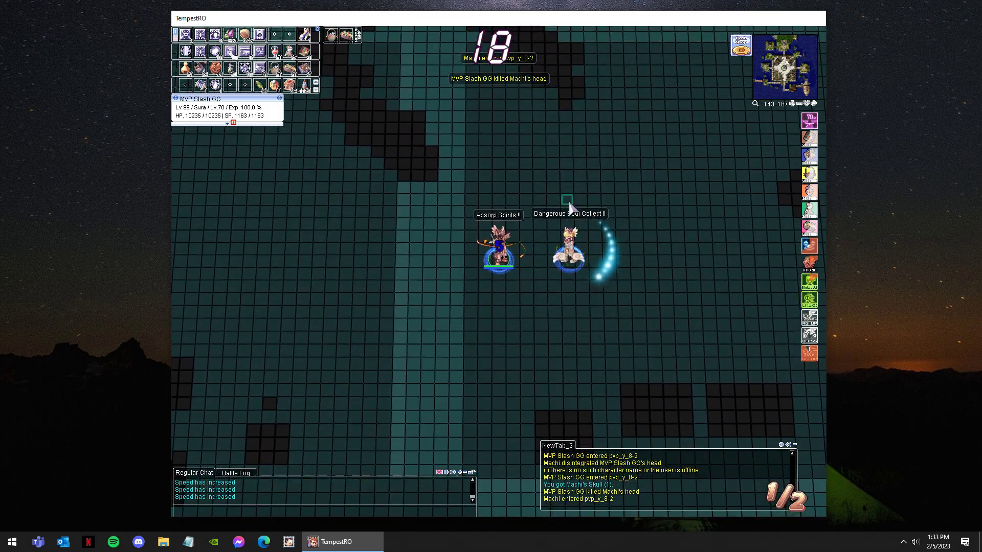
click(543, 317)
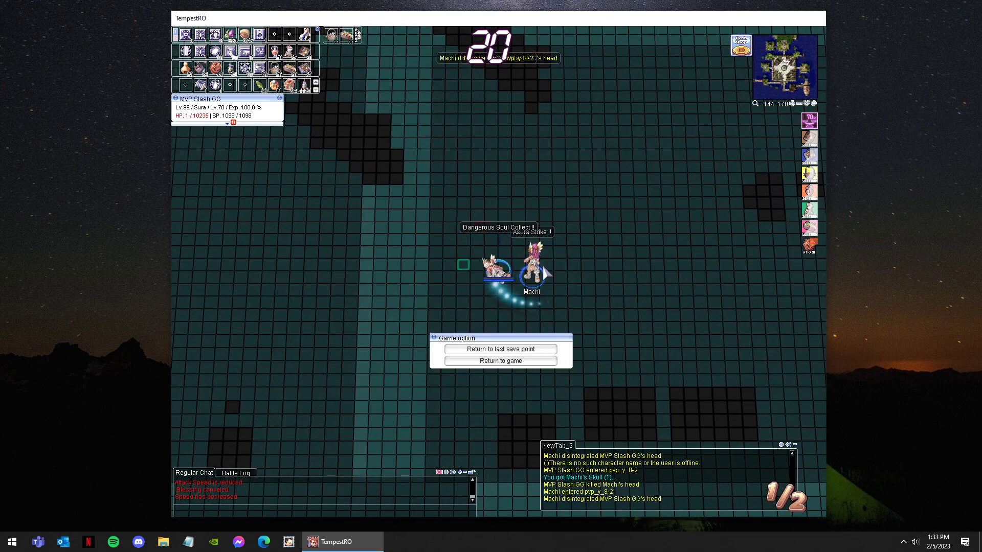
Respawn at the save point, get healed, and warp into PvP Room Izlude.
click(537, 351)
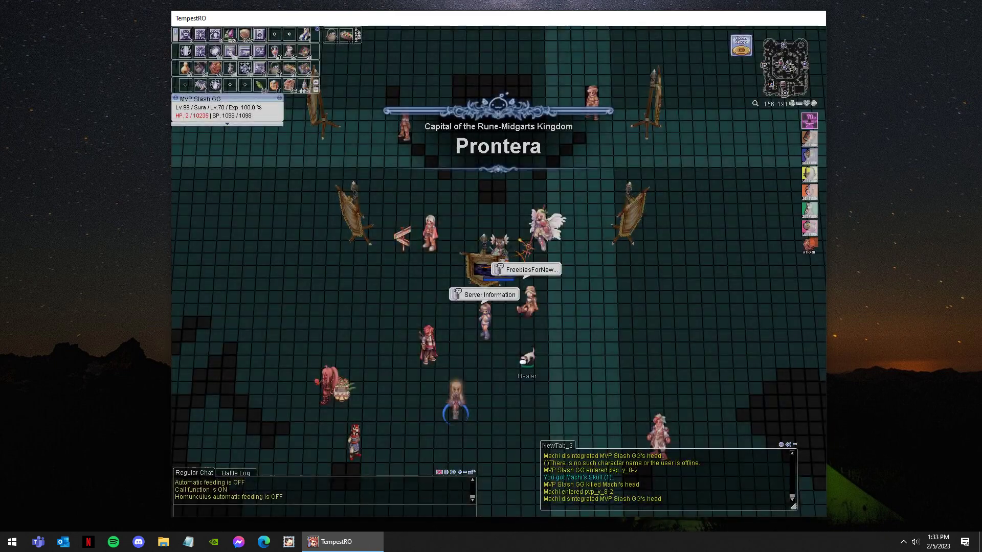
click(526, 357)
click(428, 345)
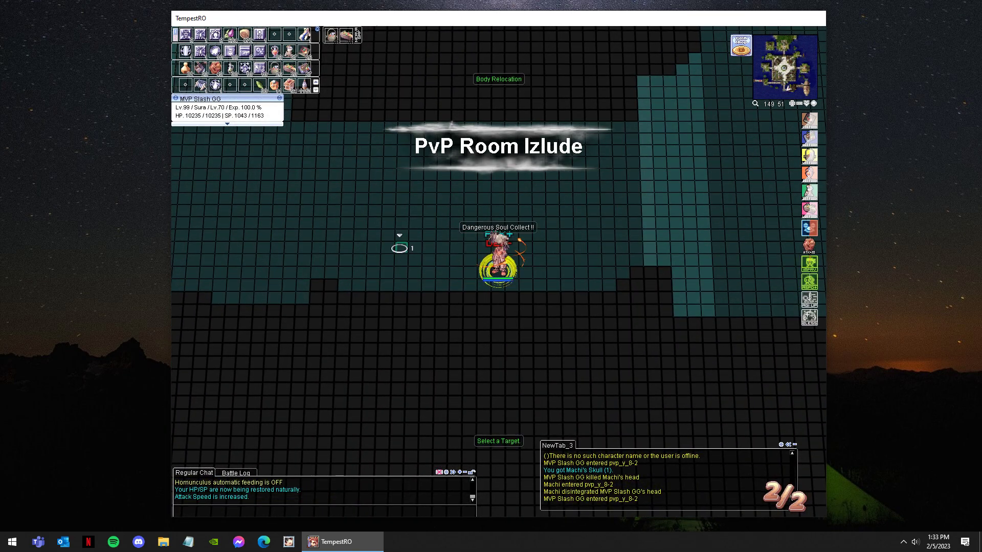
Dash across the arena to Machi, then return to the save point after dying.
click(402, 246)
click(318, 268)
click(471, 73)
click(534, 73)
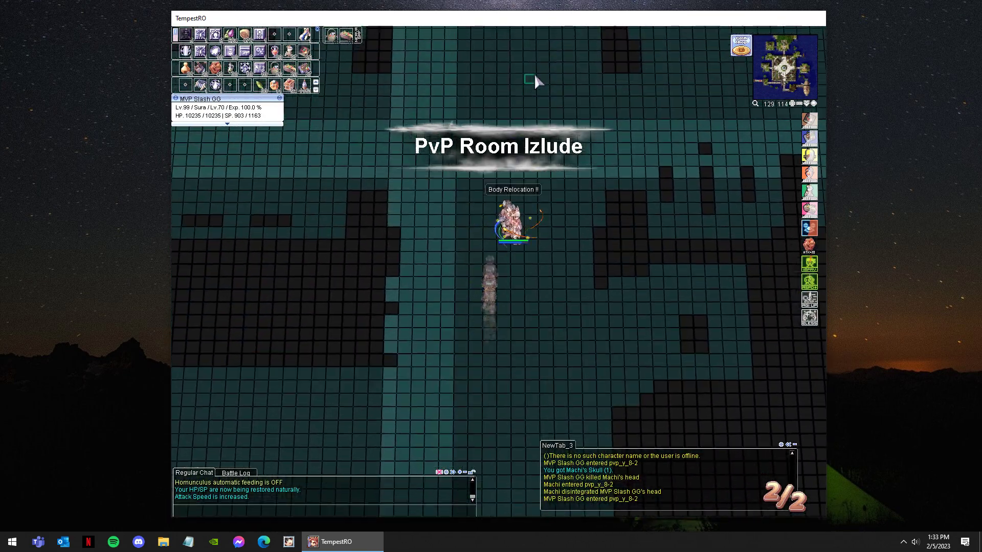
click(526, 99)
click(621, 162)
click(493, 369)
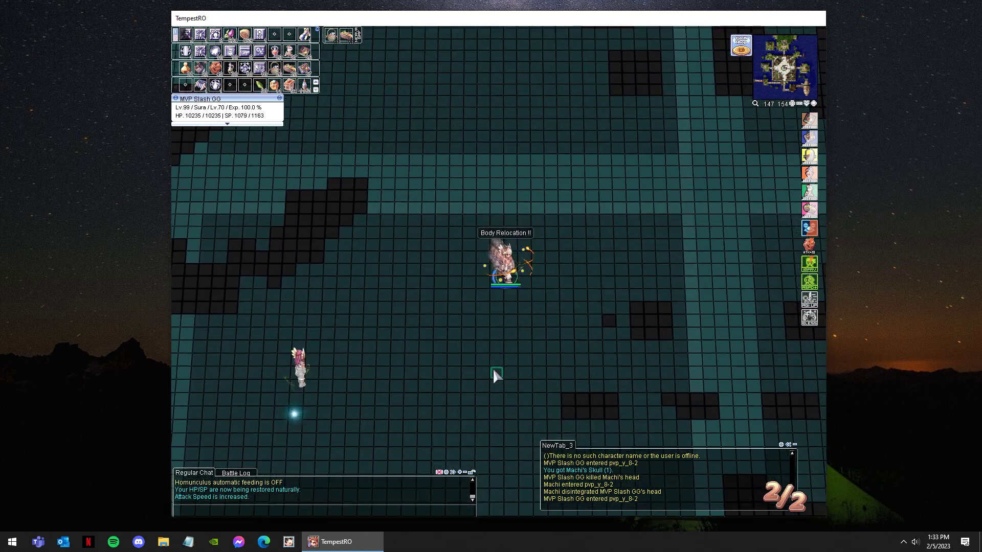
click(430, 257)
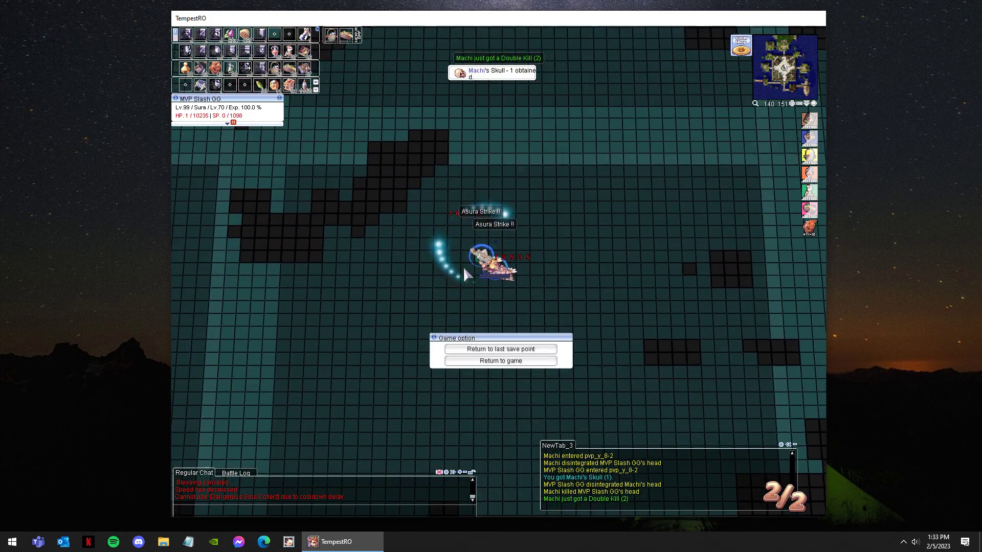
click(500, 346)
click(541, 293)
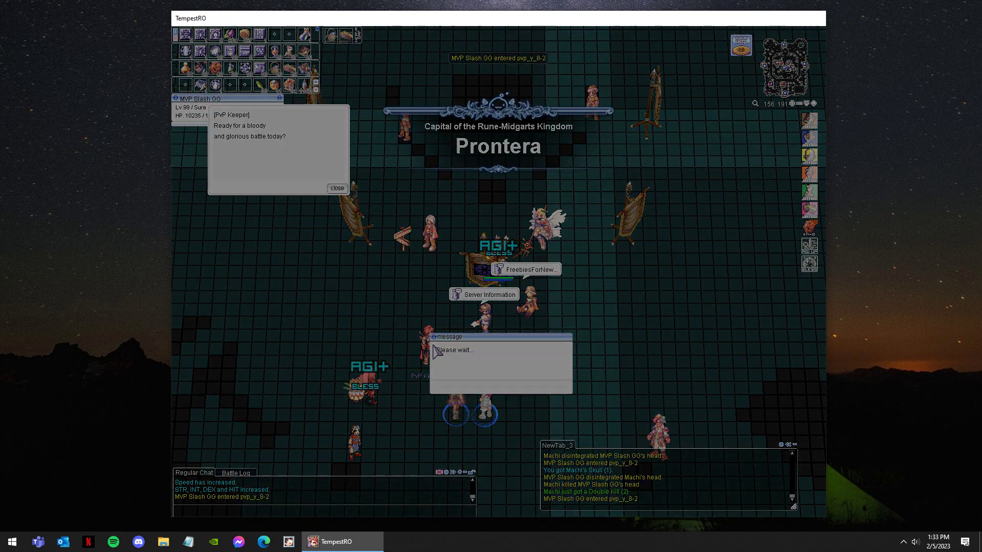
Warp from Prontera into PvP Room Izlude and dash toward the opponents.
double_click(461, 360)
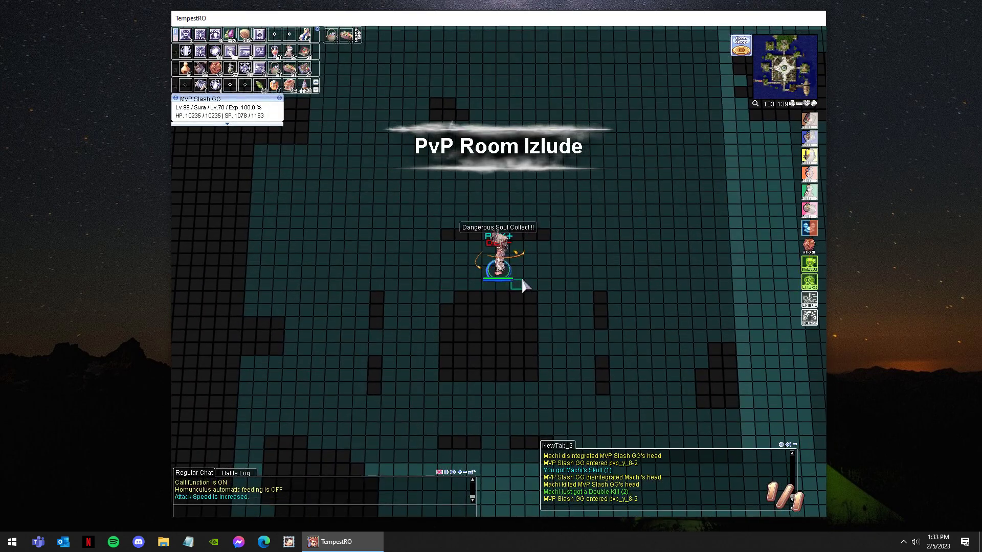
click(647, 232)
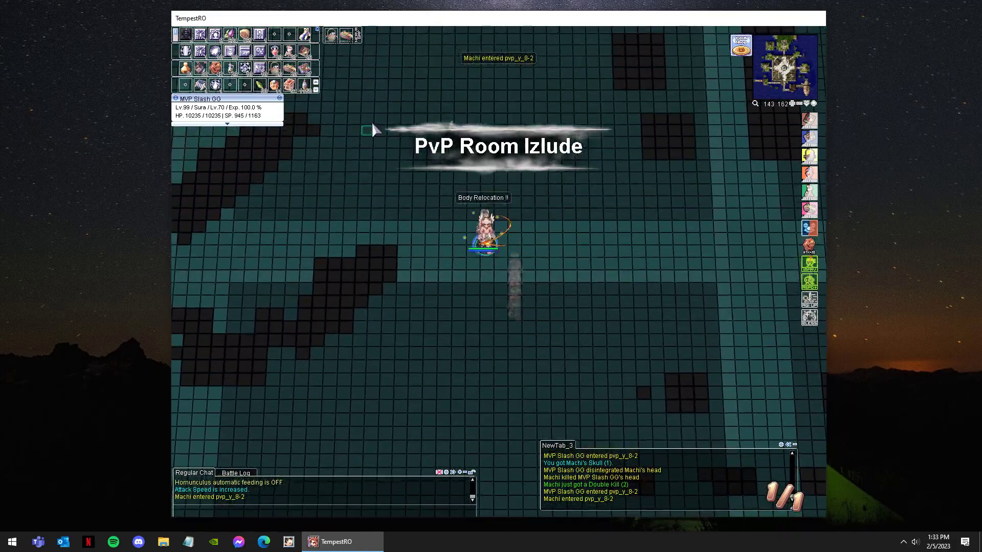
click(372, 125)
click(295, 254)
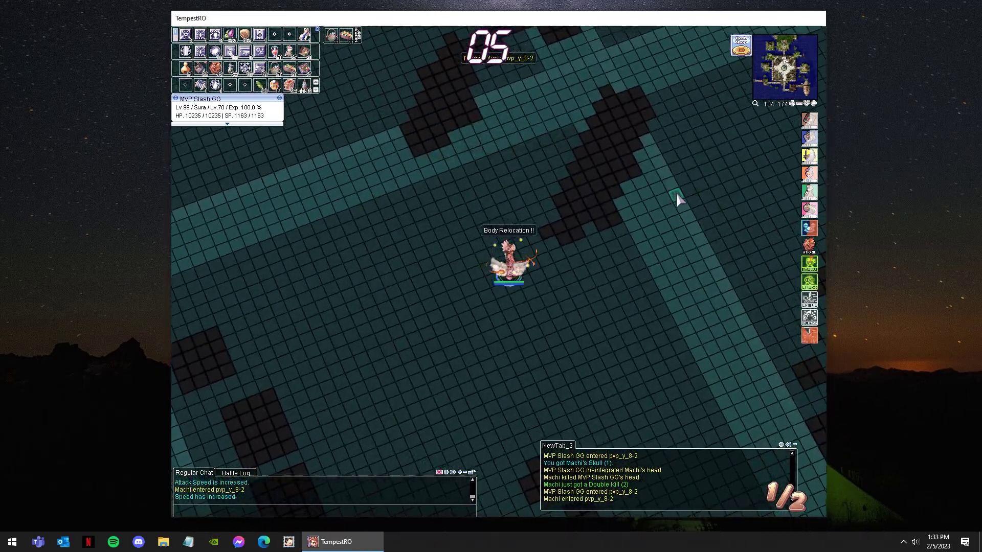
click(636, 262)
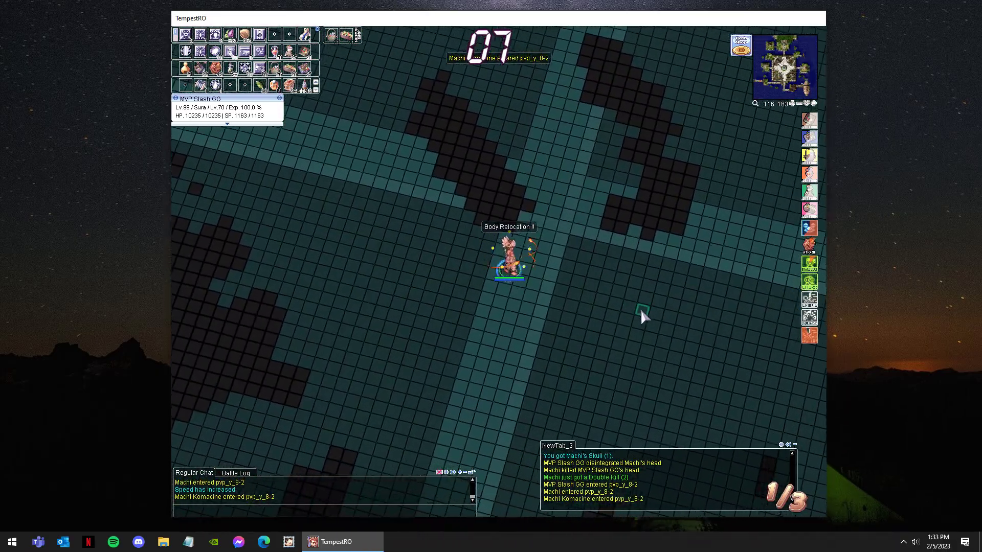
Asura Strike Machi and Machi Komacine for the double kill, then reposition.
click(592, 294)
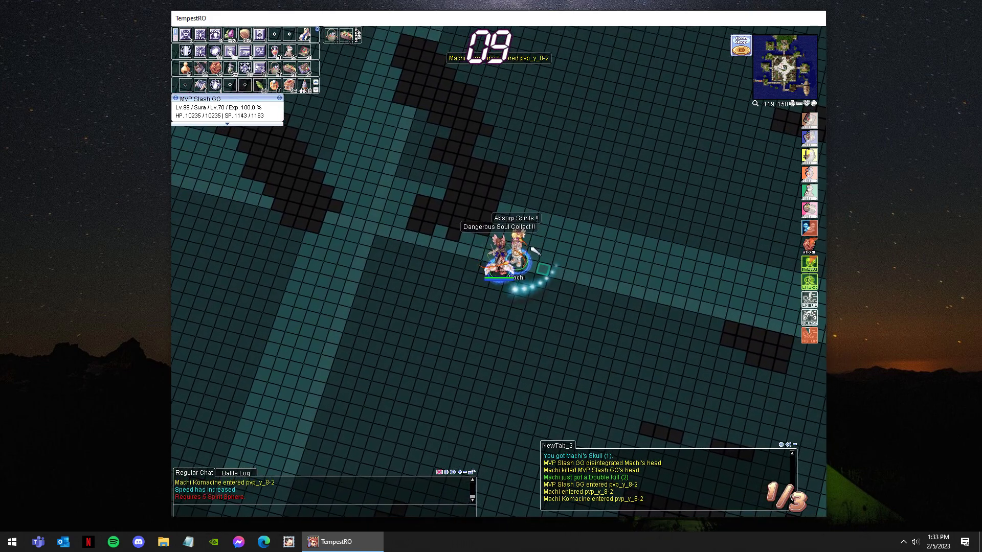
click(490, 190)
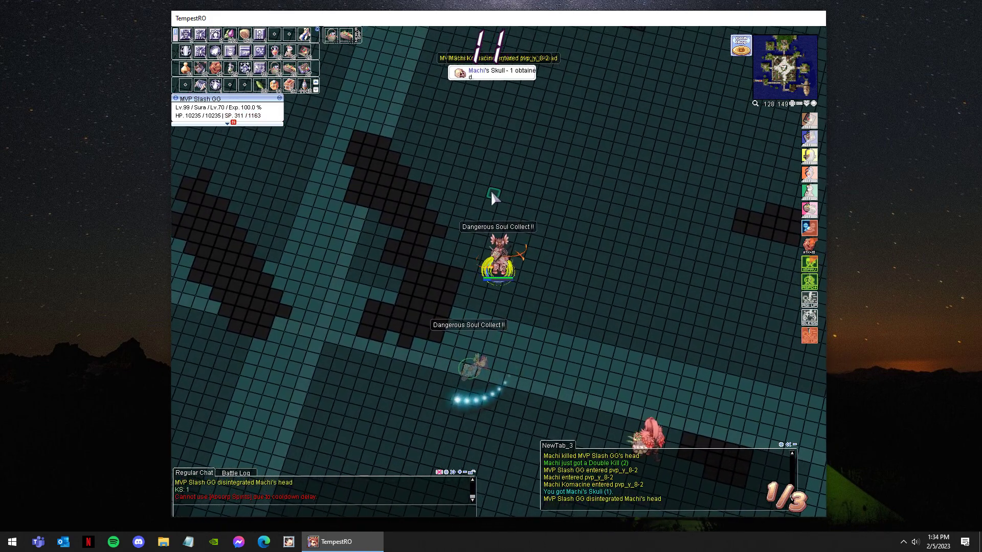
click(526, 326)
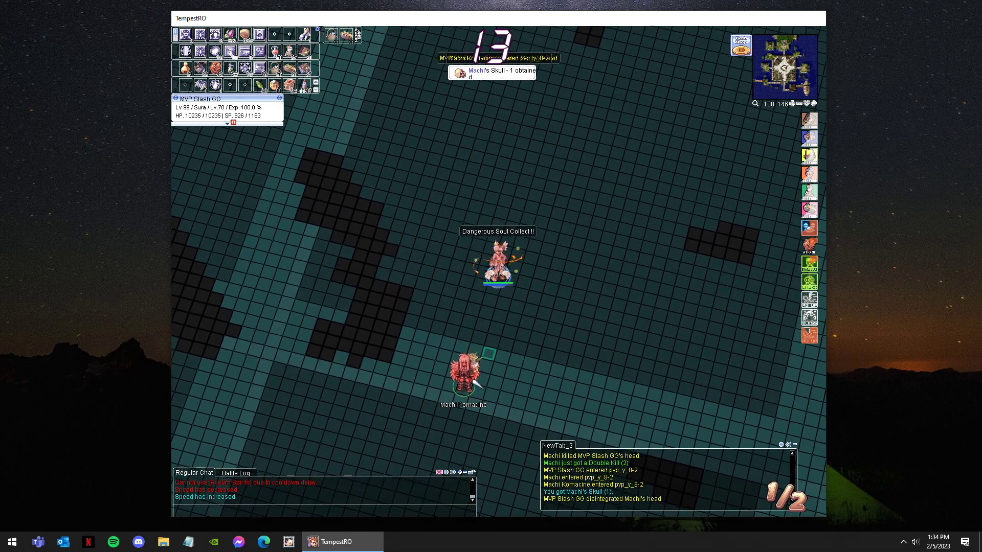
click(590, 236)
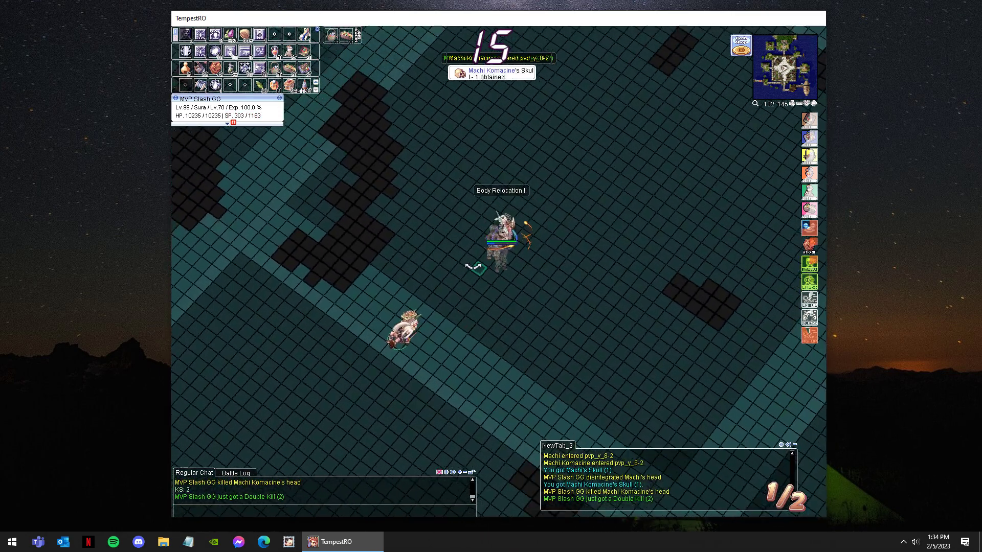
click(543, 251)
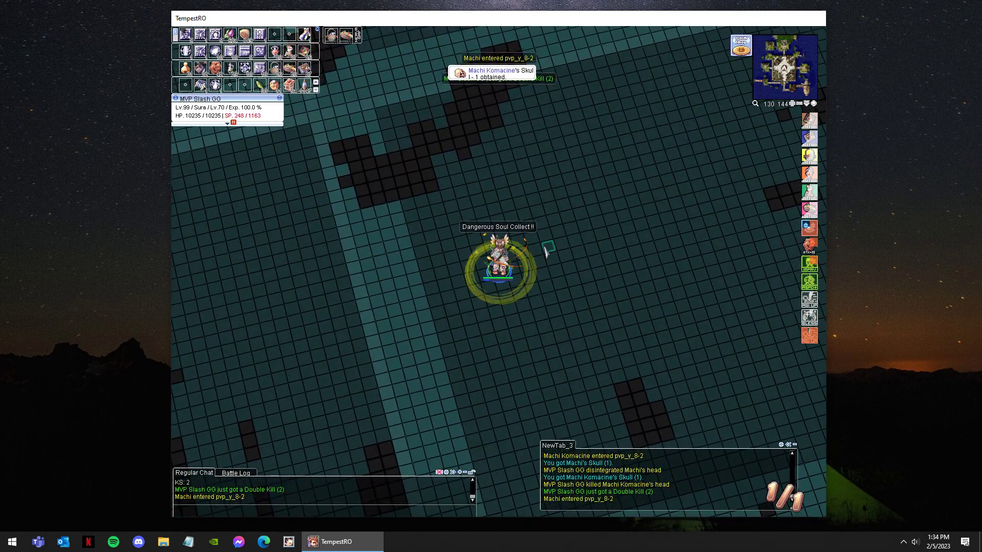
click(457, 264)
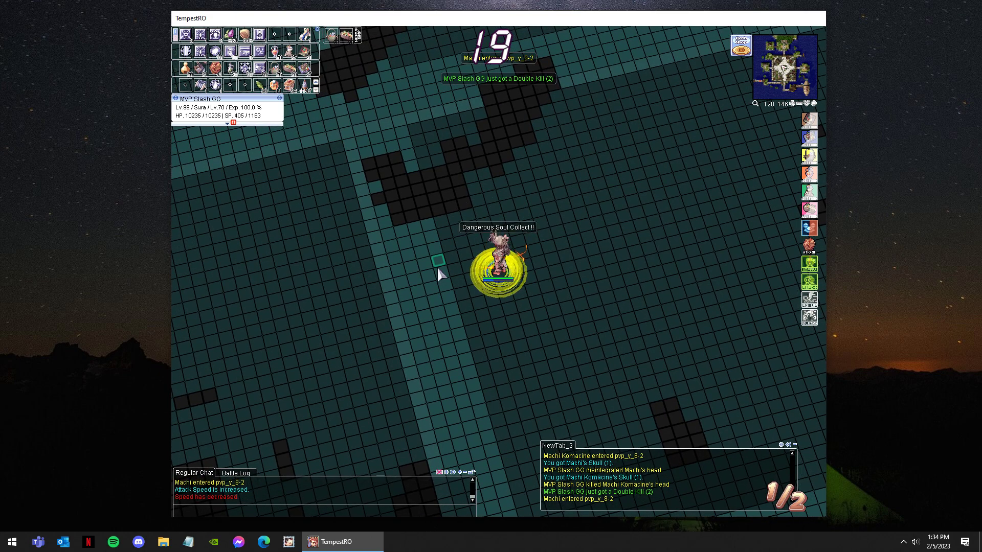
click(370, 253)
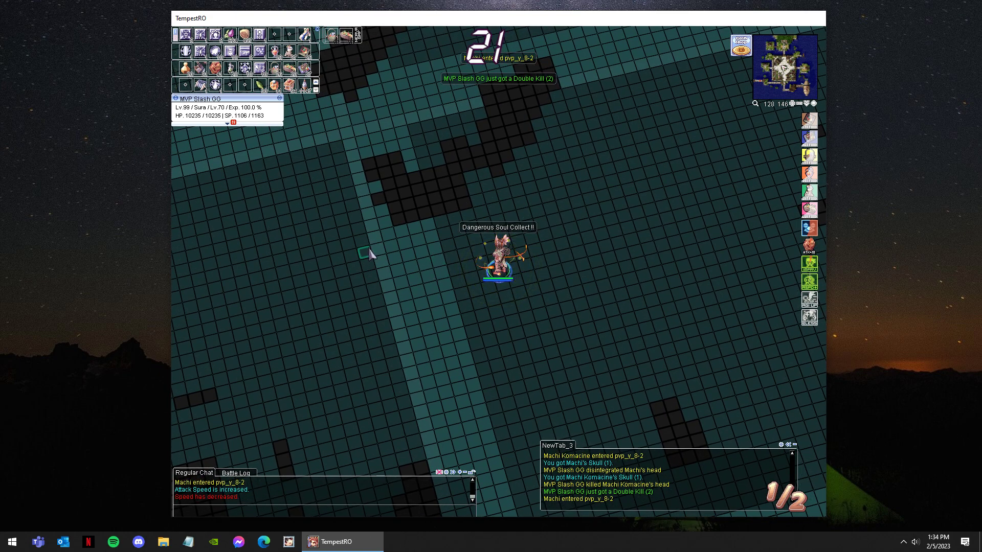
Summon five spirit spheres, attack Machi, then respawn at the save point after dying.
key(F1)
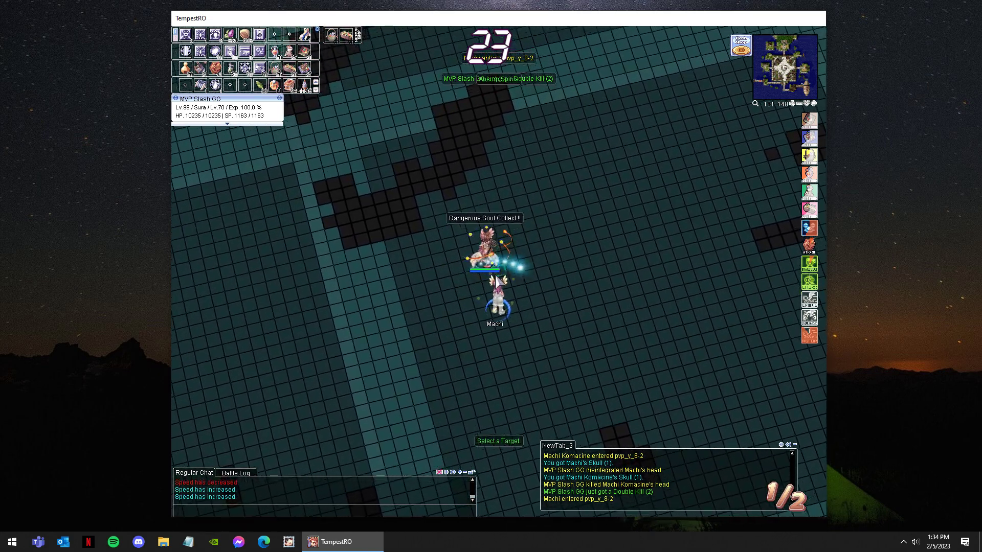
key(F1)
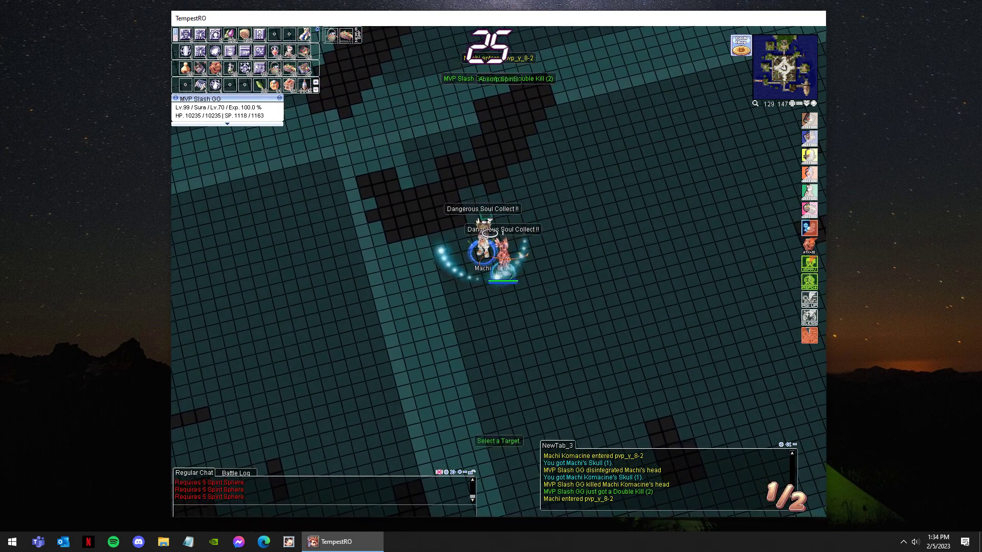
key(F2)
click(448, 246)
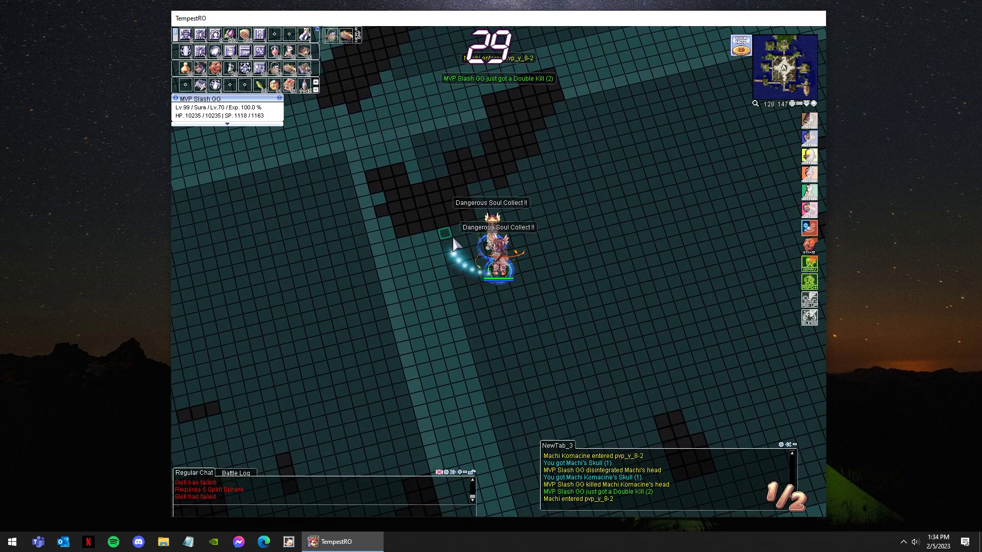
click(536, 350)
click(536, 296)
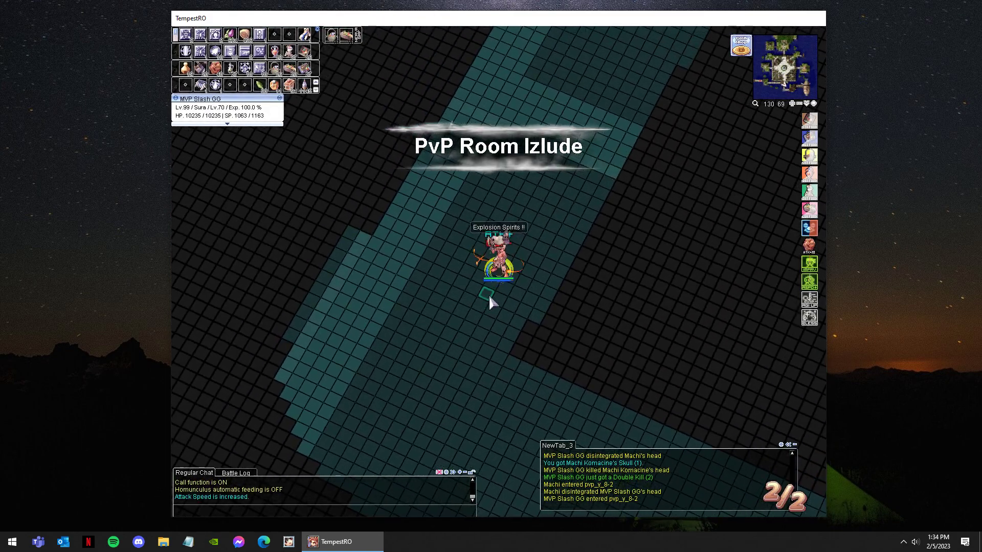
Body Relocate across the arena toward the opponents.
click(488, 300)
key(F1)
click(536, 230)
key(F1)
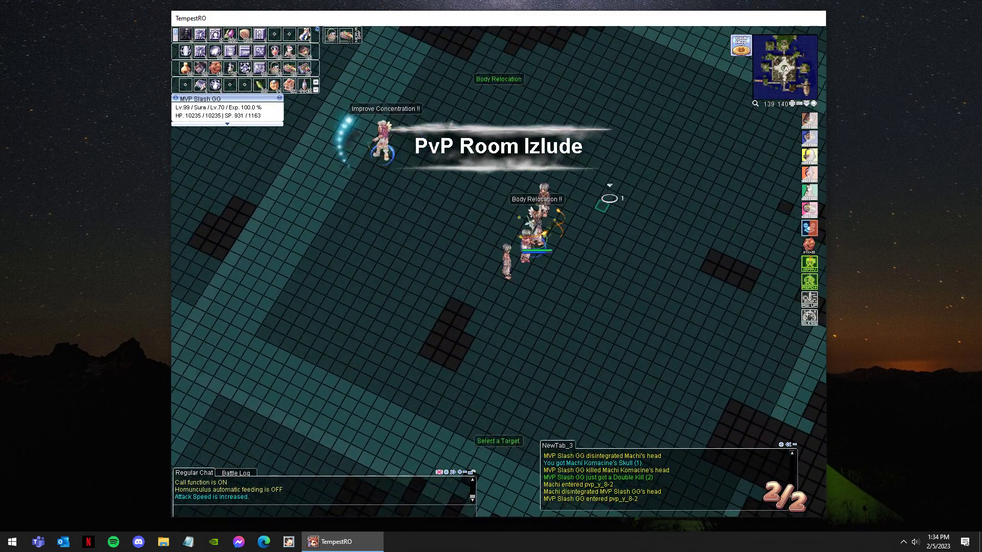
click(609, 199)
key(F1)
click(465, 330)
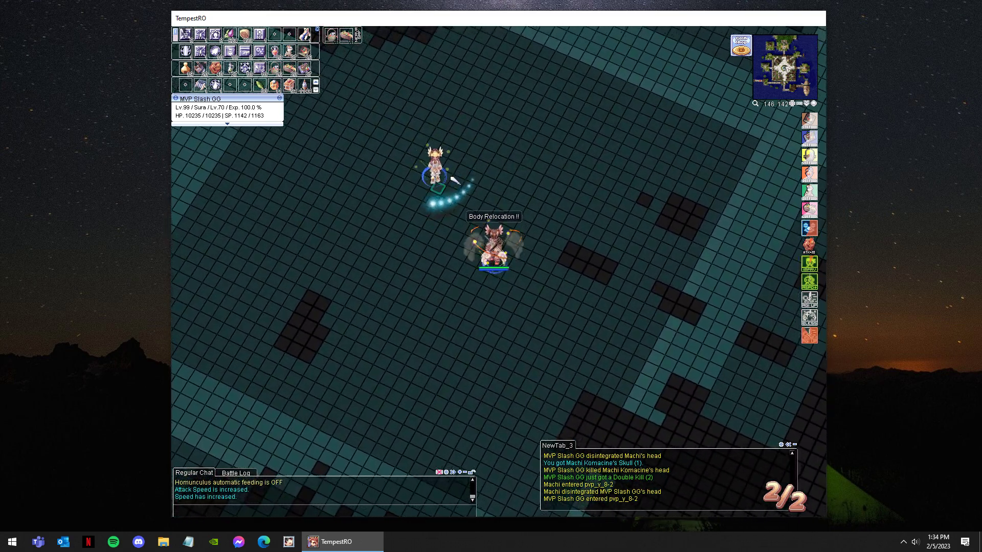
Asura Strike Machi, then cast the self-buff aura and attack-speed boost.
key(F2)
click(434, 298)
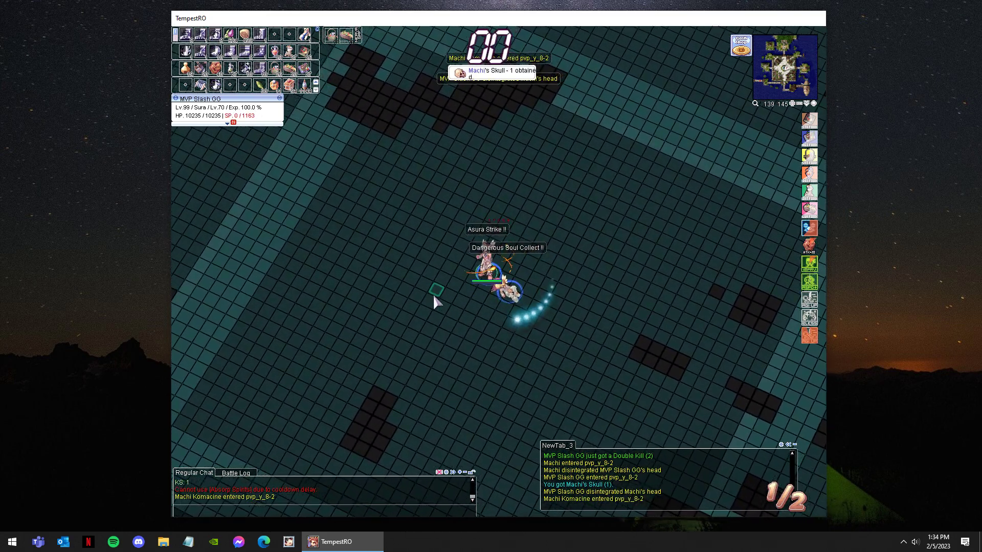
key(F1)
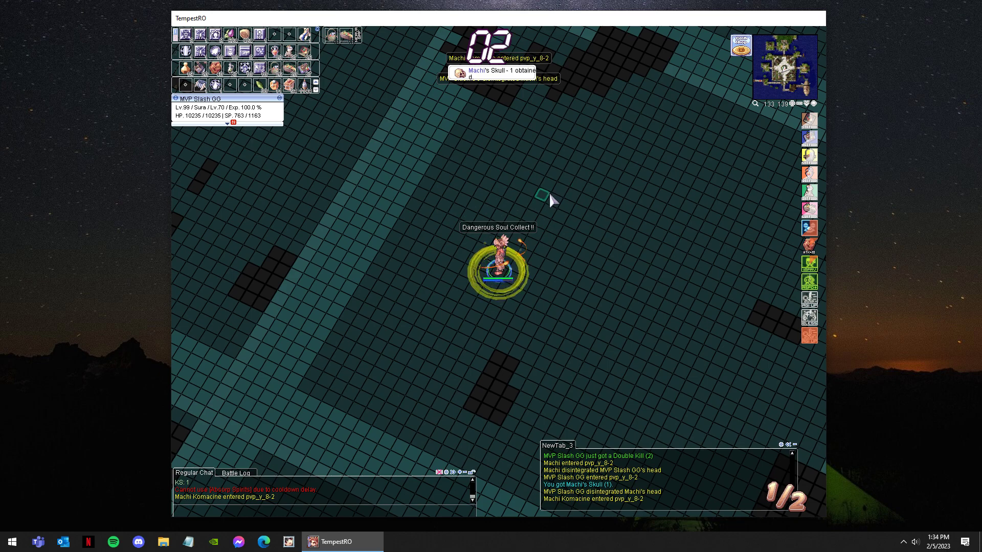
key(F2)
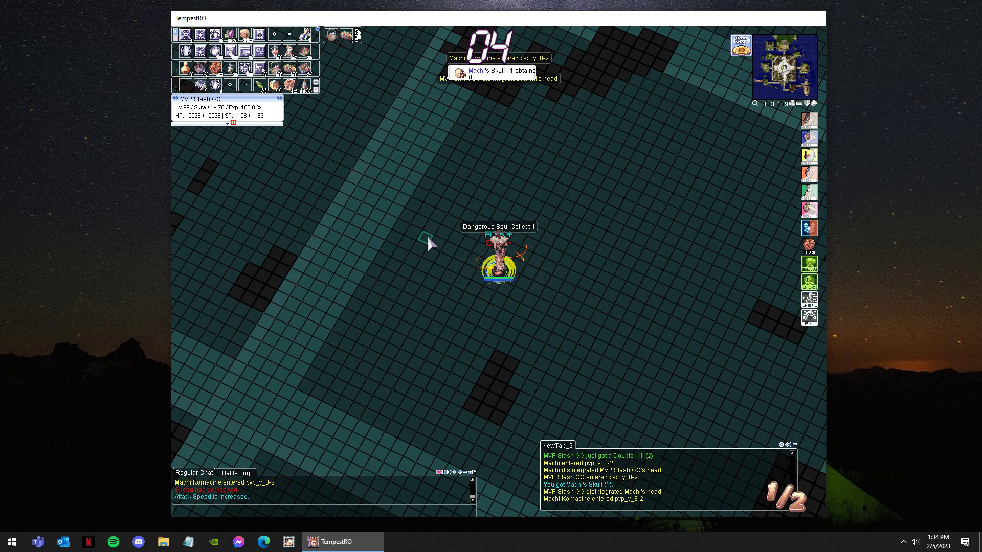
Check the inventory and equipment windows, then close them while walking north.
key(alt+e)
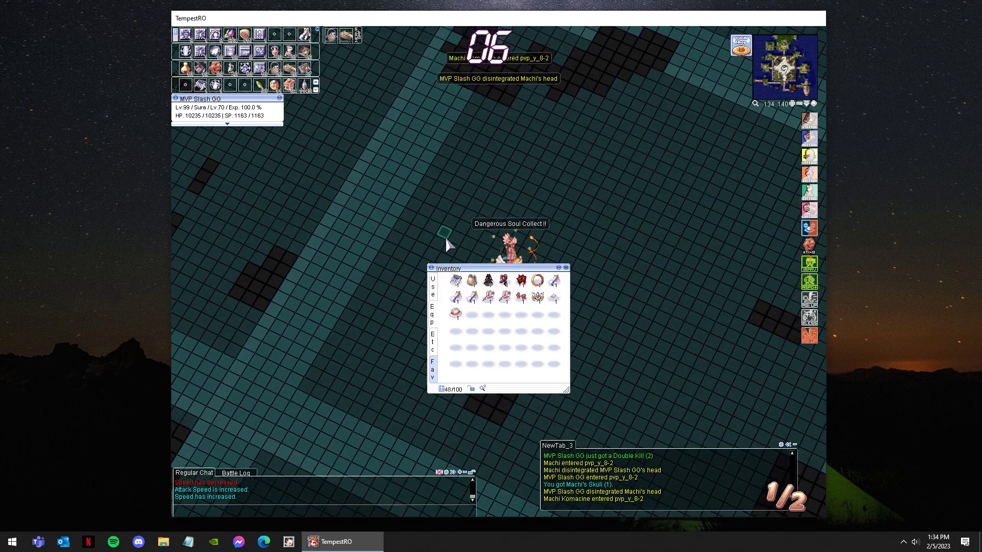
key(alt+q)
key(alt+e)
key(alt+q)
click(590, 226)
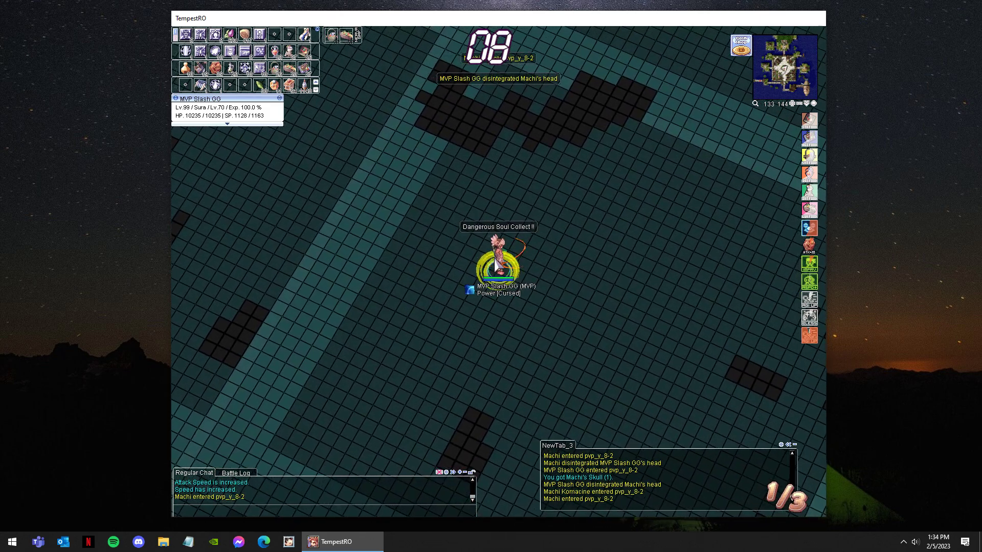
Cast Explosion Spirits, Absorb Spirits on Machi, and relocate toward the opponent.
key(F3)
click(445, 256)
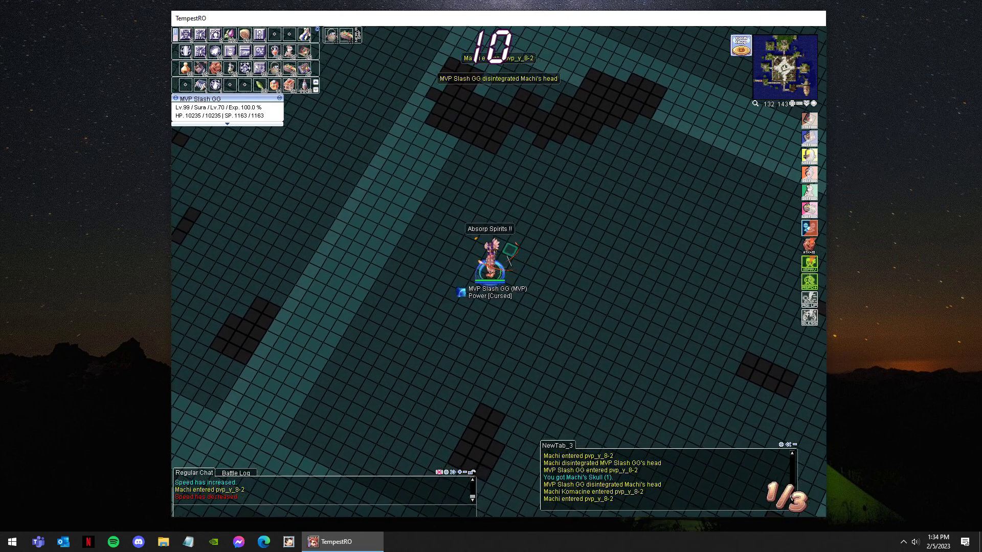
click(467, 220)
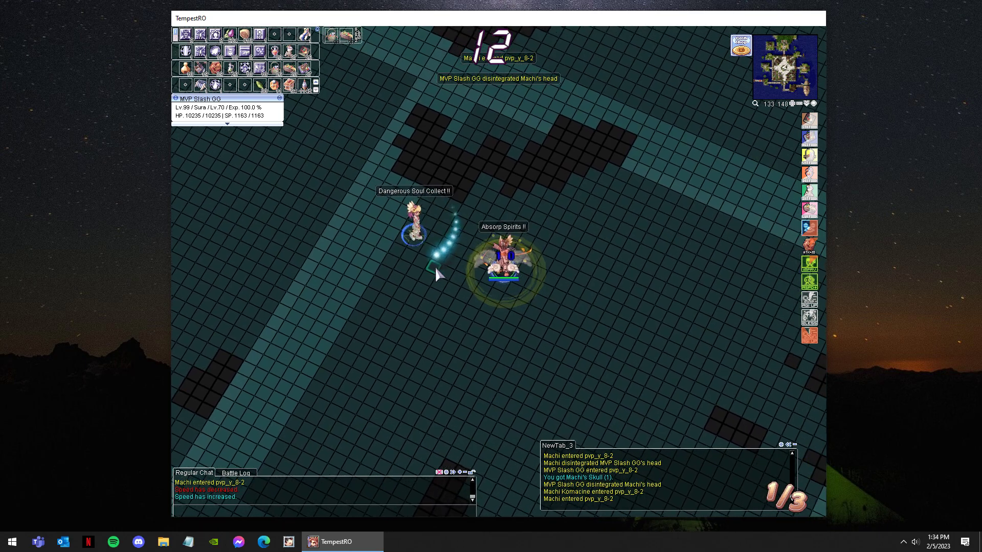
key(F4)
click(459, 238)
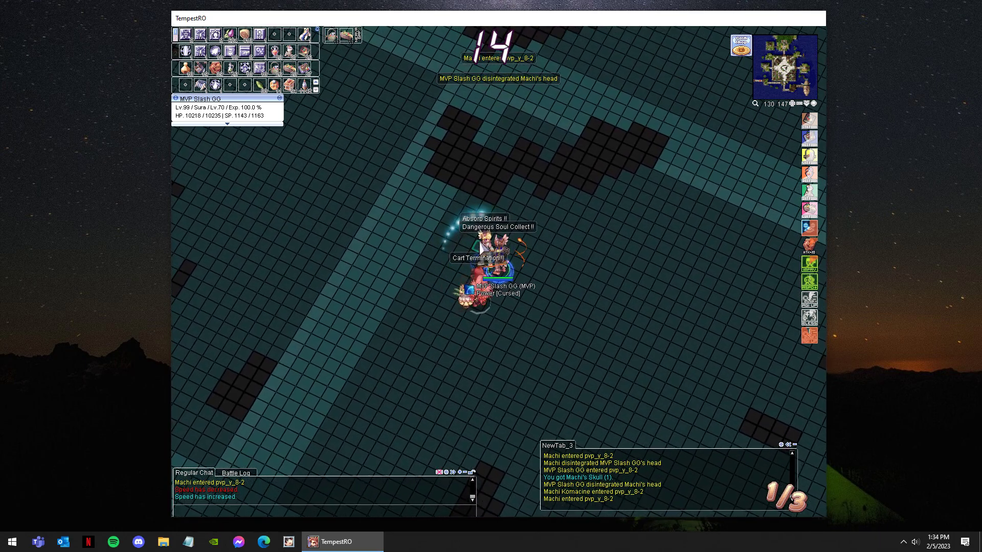
key(F5)
click(427, 252)
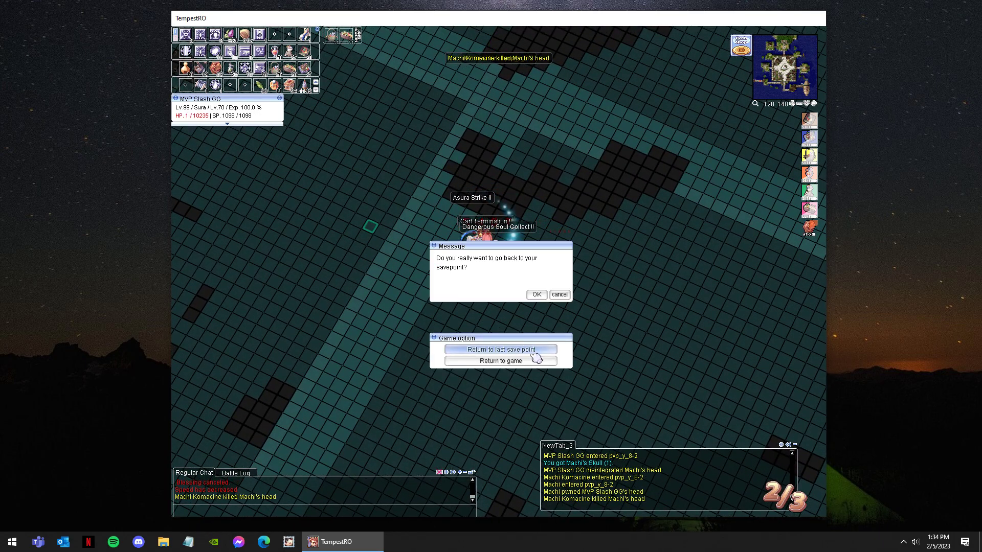
Respawn, re-enter PvP Room Izlude, and buff with spirit spheres and attack speed.
click(536, 295)
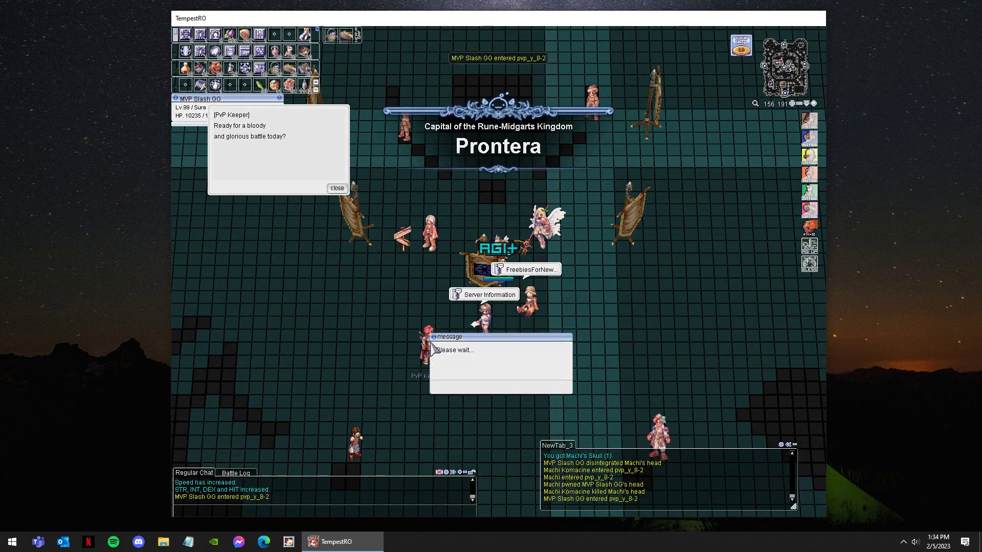
click(508, 350)
key(F1)
key(F2)
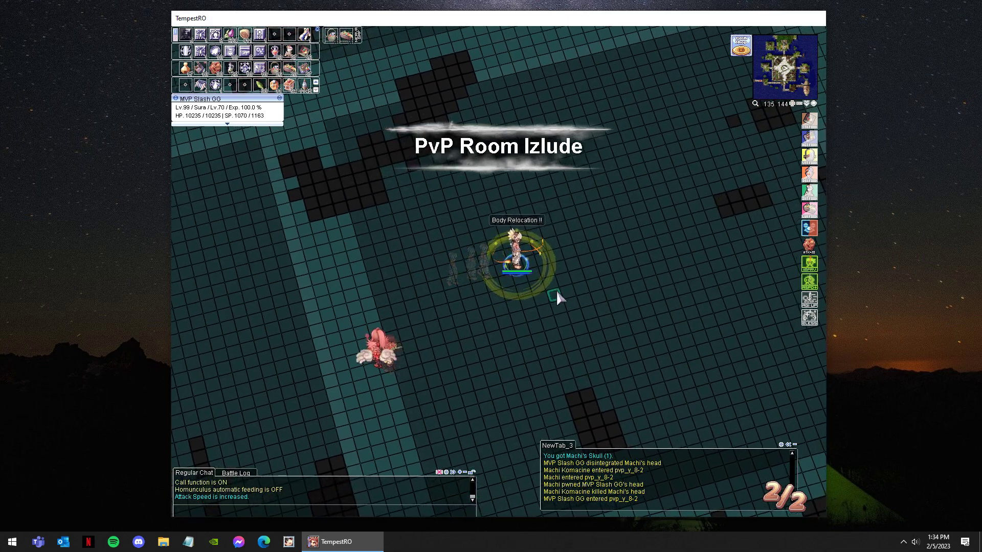
Close in on Machi with Body Relocation and a skill, then start a chat message.
key(F3)
click(393, 262)
key(F4)
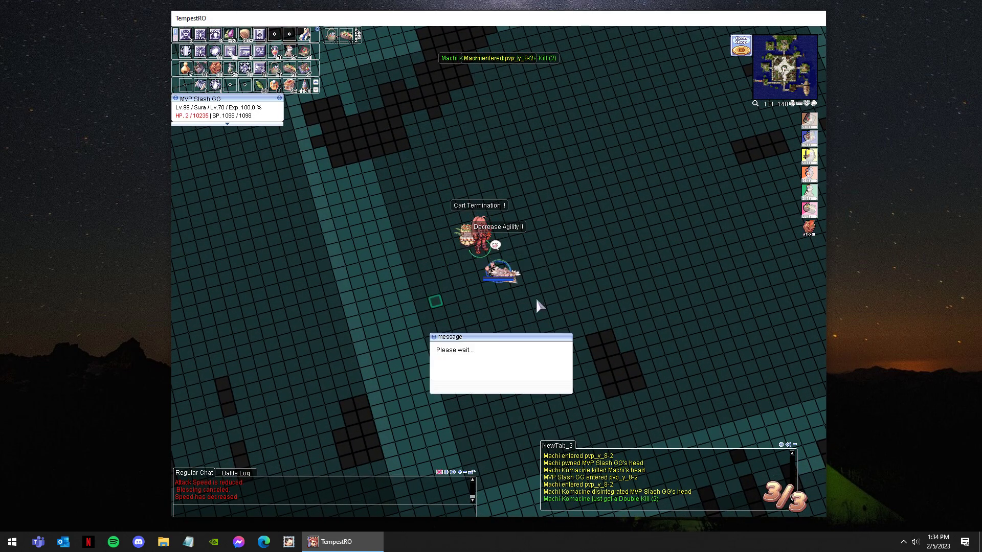
key(Return)
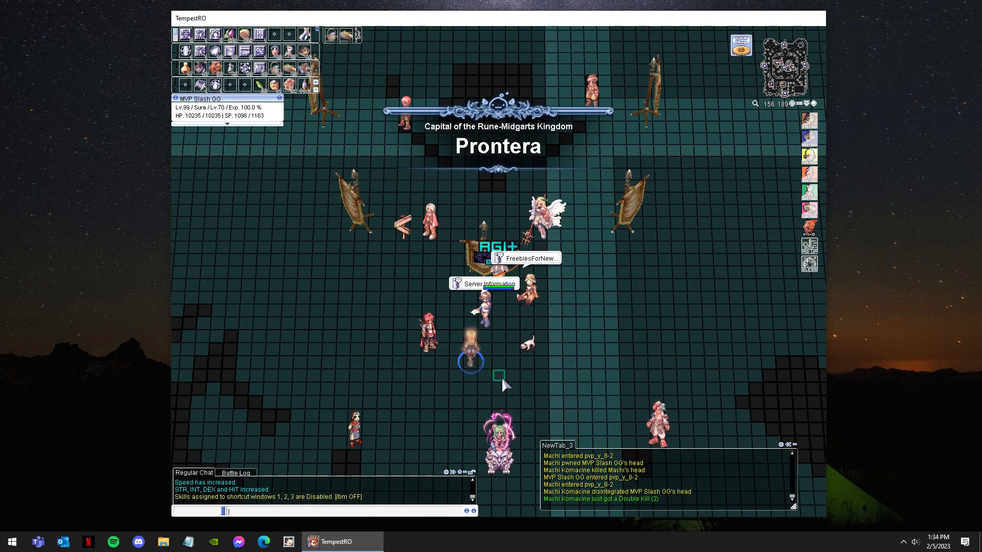
text(ayon dit na na)
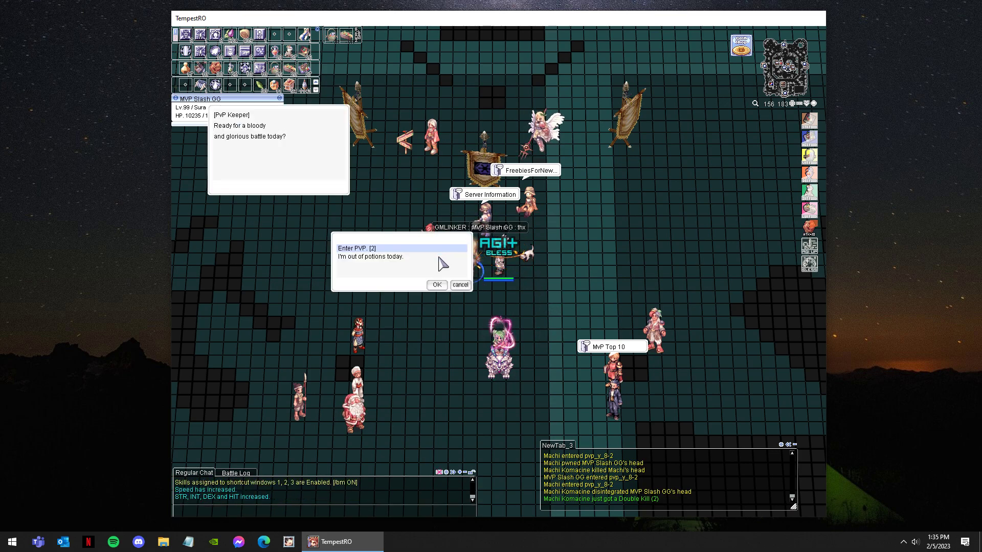
Enter PvP Room Izlude and Body Relocate twice across the room.
key(Return)
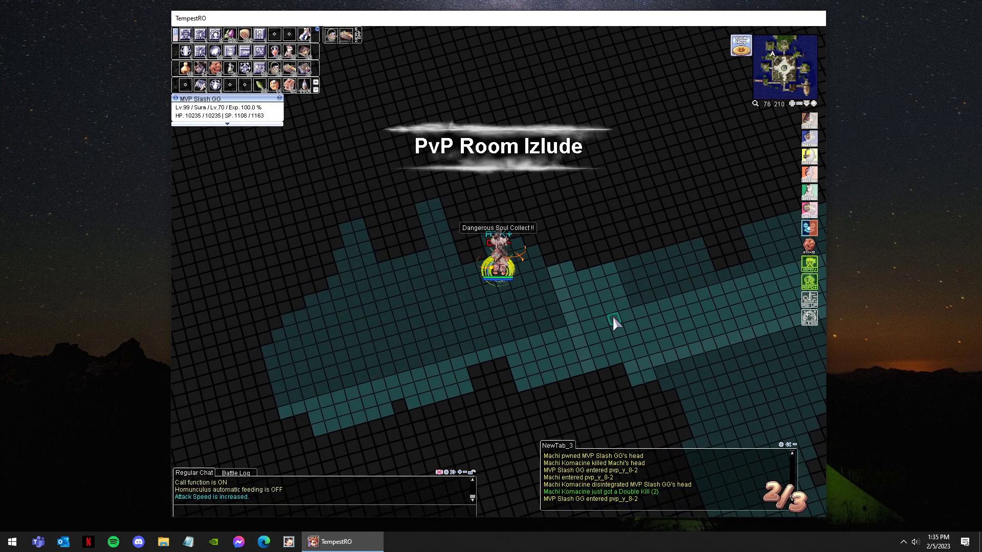
key(F2)
click(612, 320)
key(F2)
click(738, 318)
Relocate near the enemies, attempt Asura Strike, then return to the save point.
key(F2)
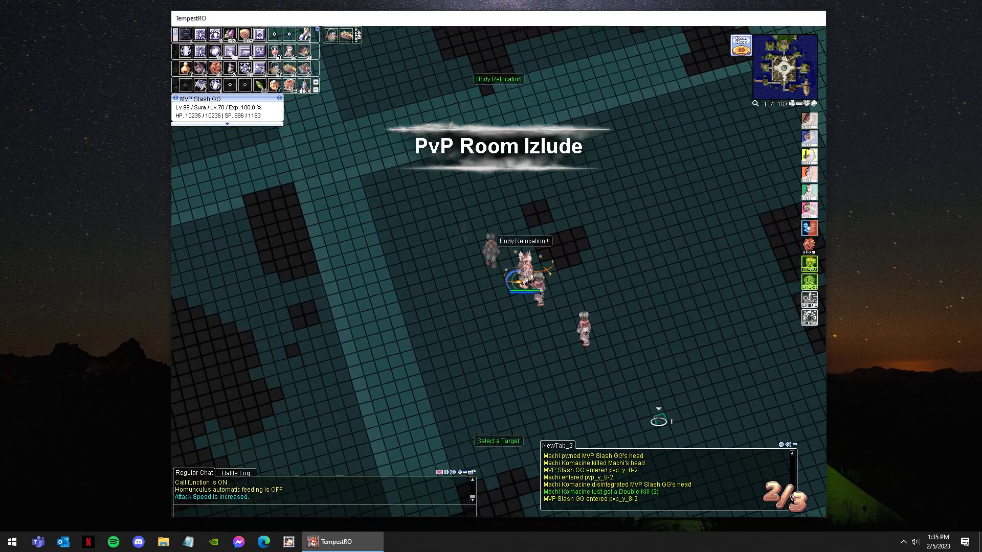
click(658, 421)
key(F2)
click(424, 290)
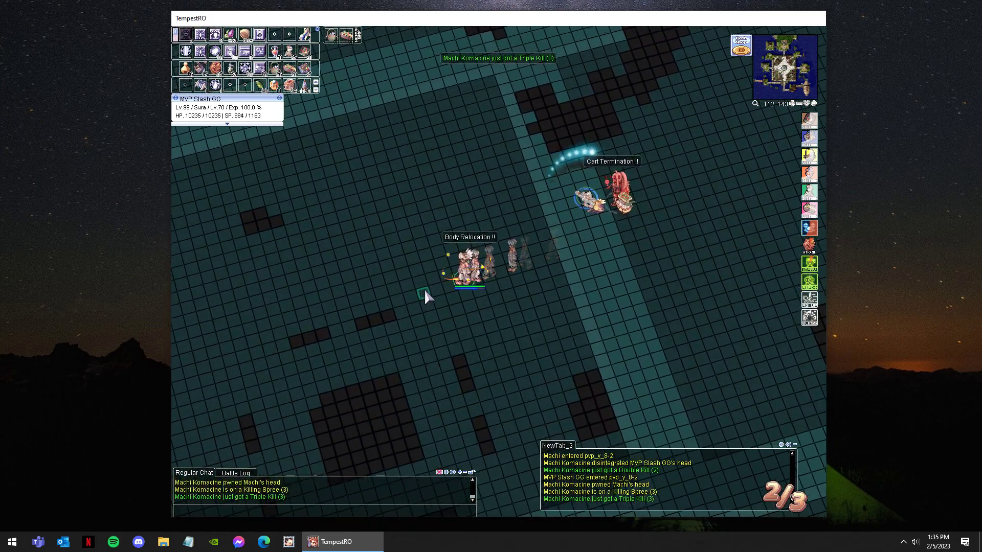
click(471, 220)
key(F3)
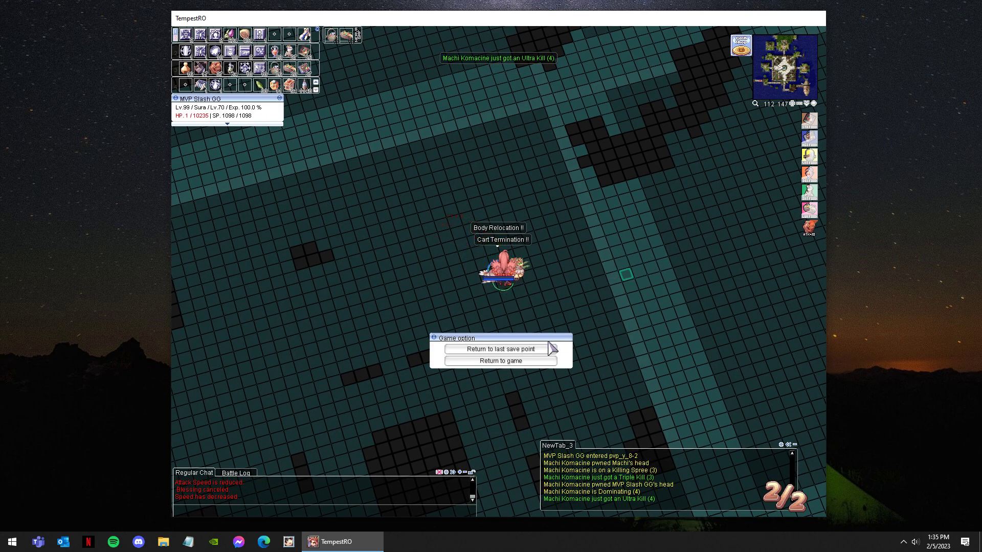
click(542, 352)
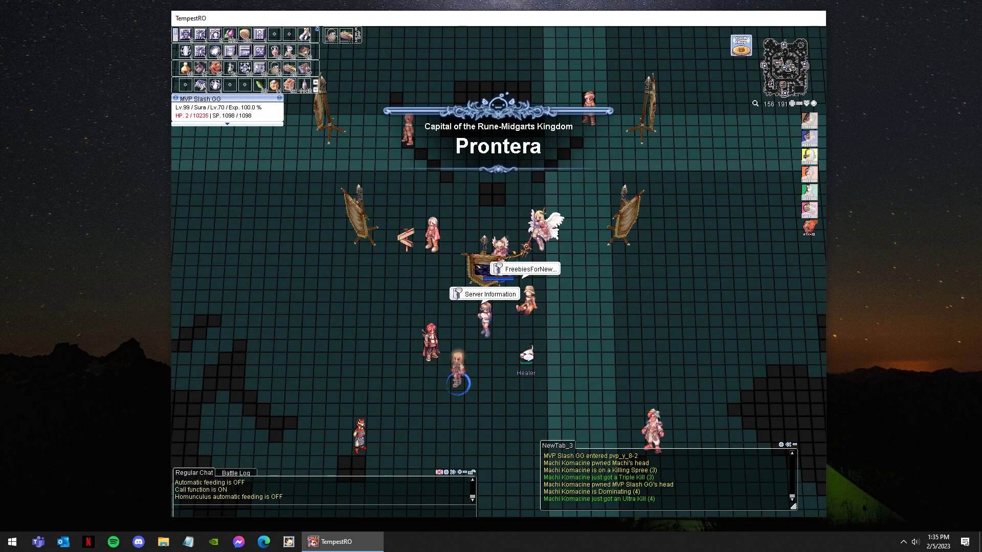
Re-enter PvP through the PvP Keeper and move toward the room's centre.
click(437, 341)
click(434, 281)
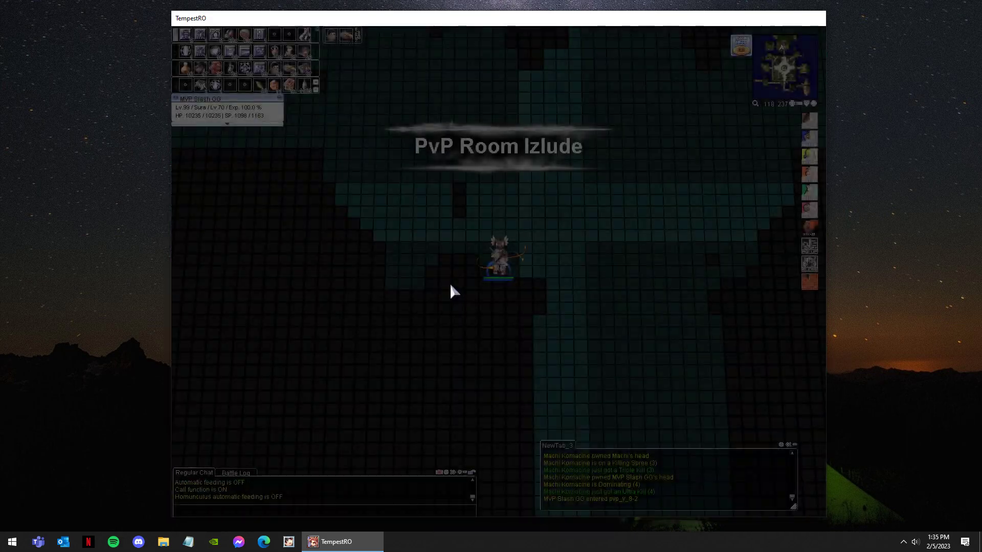
click(534, 179)
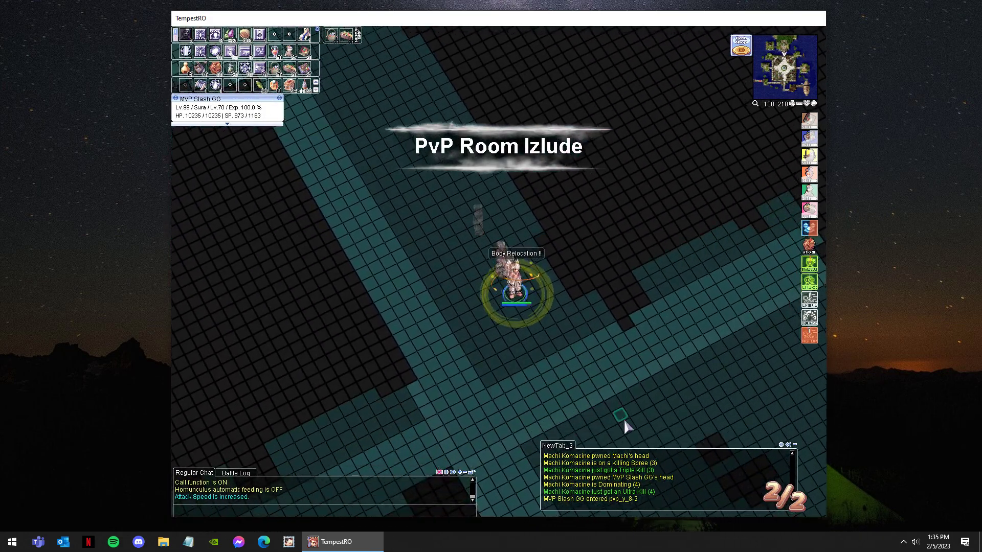
click(624, 419)
click(681, 396)
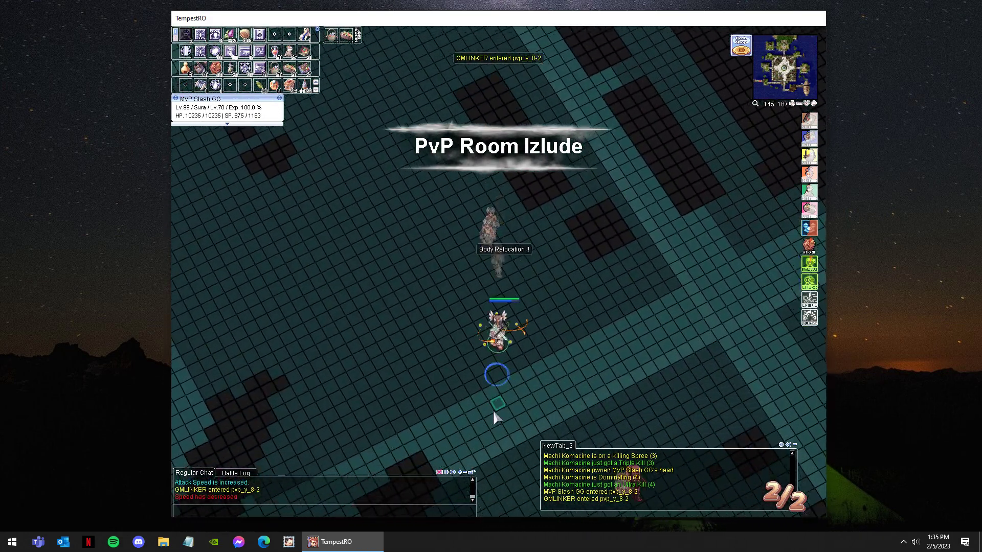
click(495, 416)
Kill Machi Komacine with Asura Strike for a skull.
key(F1)
click(612, 357)
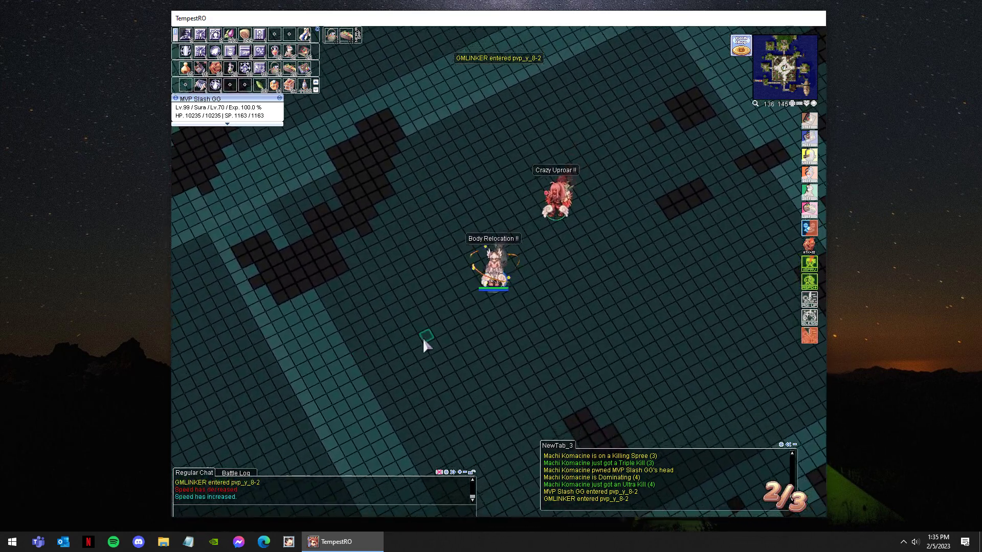
key(F1)
click(566, 215)
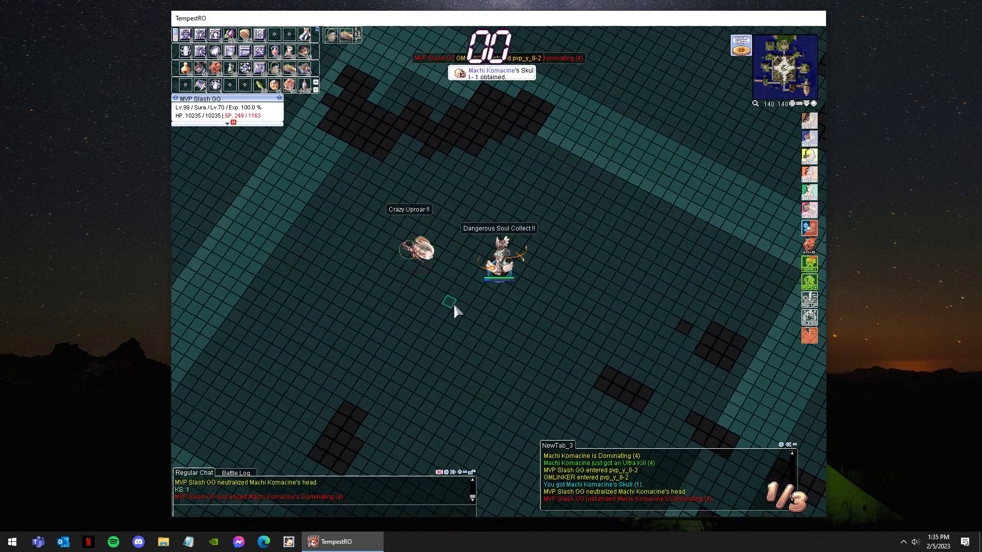
Regain spirit spheres with Dangerous Soul Collect and cast Asura Strike on Machi.
click(463, 267)
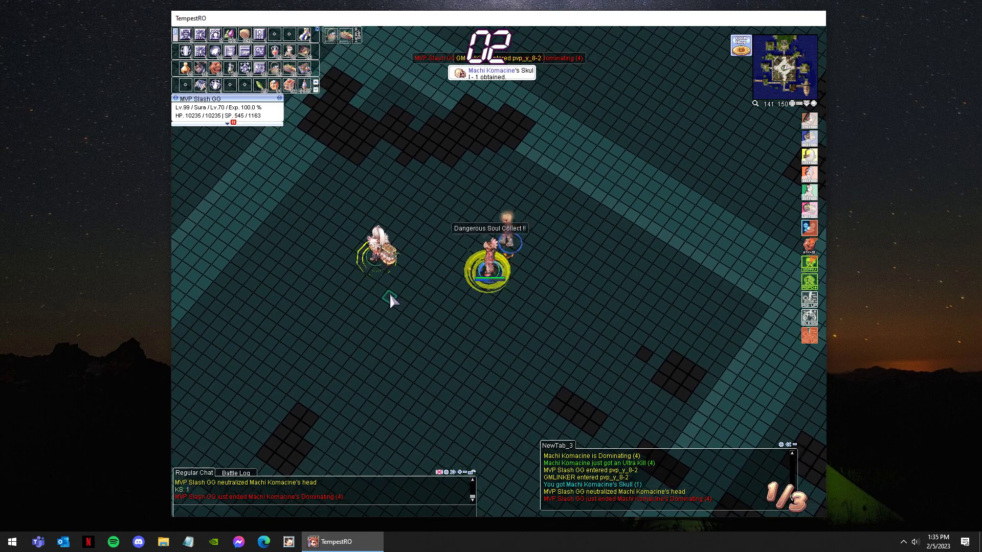
key(F2)
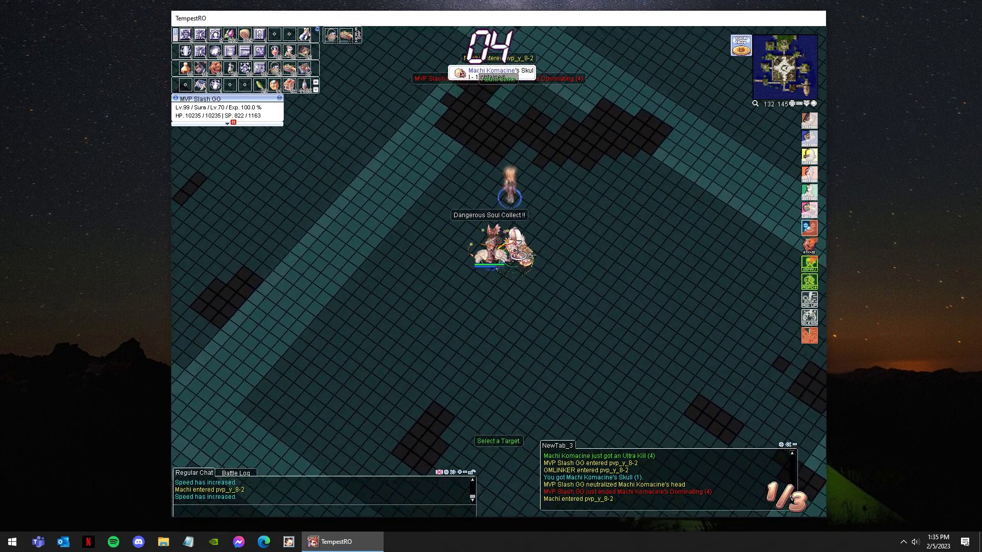
key(F1)
click(539, 298)
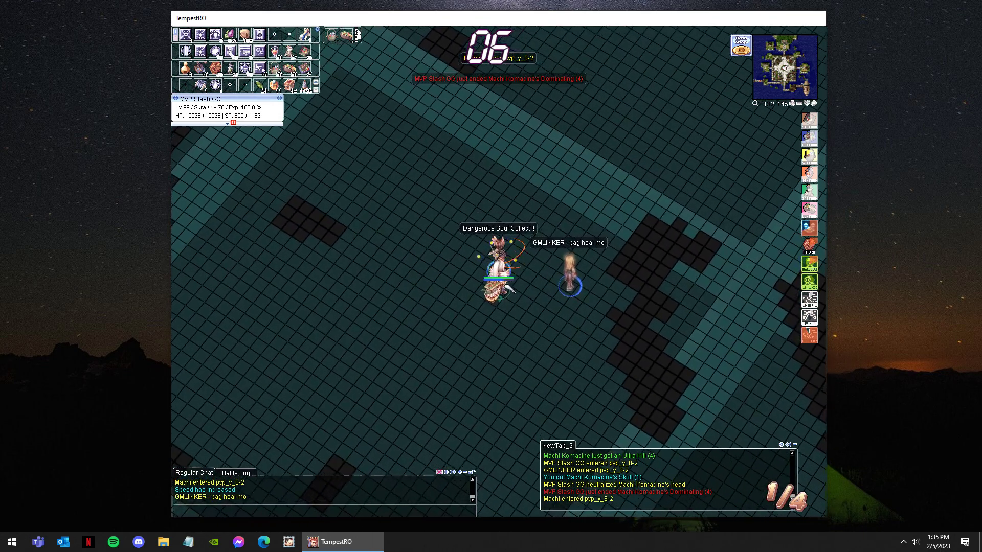
click(531, 407)
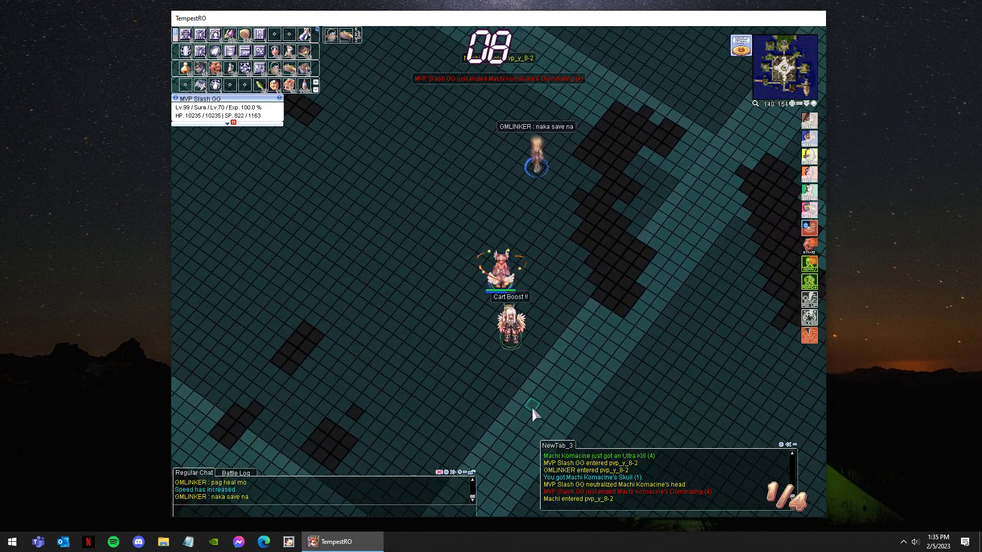
key(F1)
Cast Explosion Spirits, Dangerous Soul Collect and Improve Concentration while crossing the room.
click(549, 306)
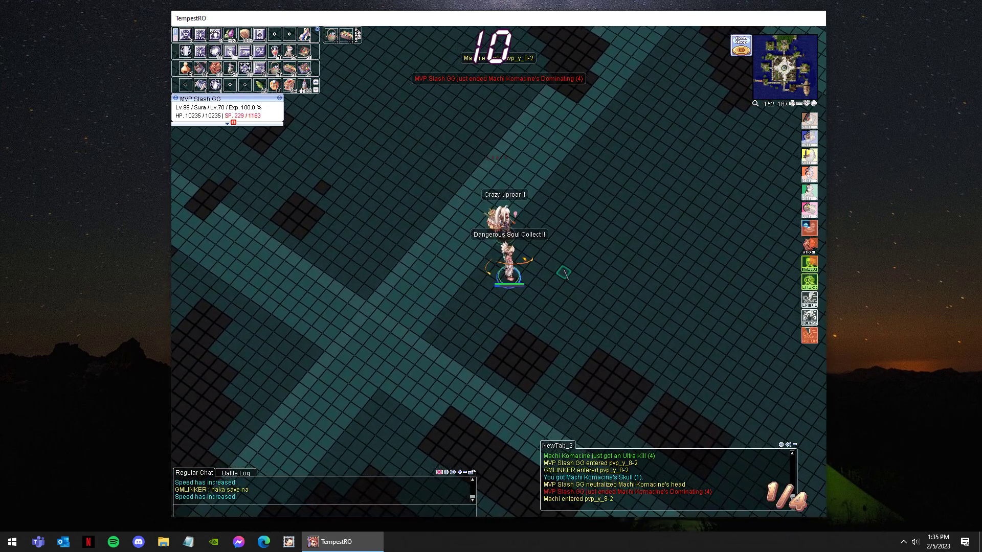
key(F2)
click(680, 237)
key(F3)
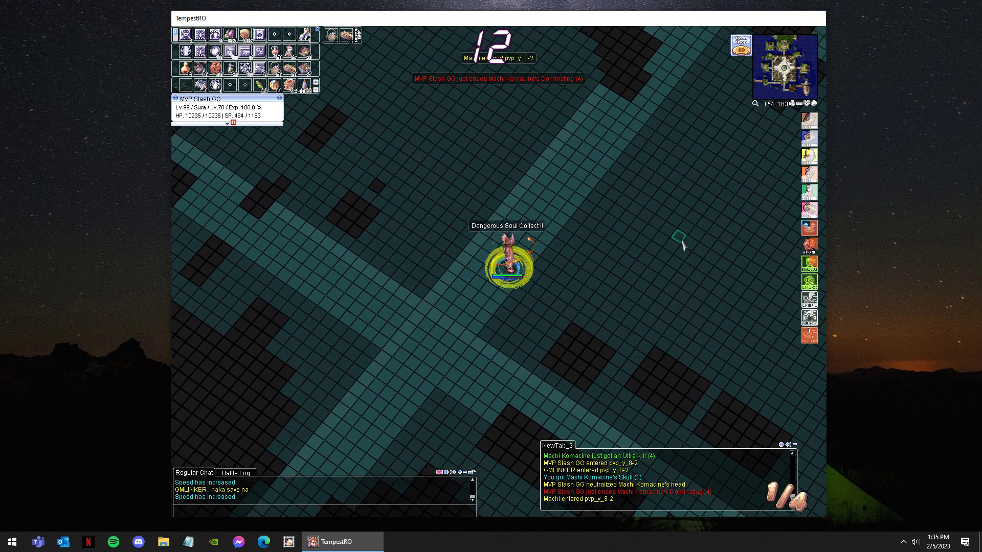
click(402, 218)
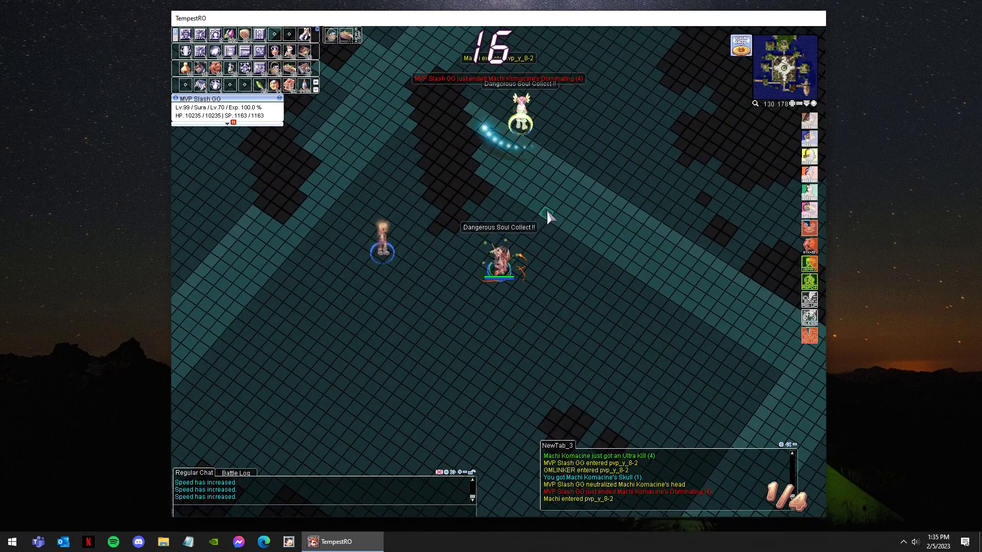
key(F4)
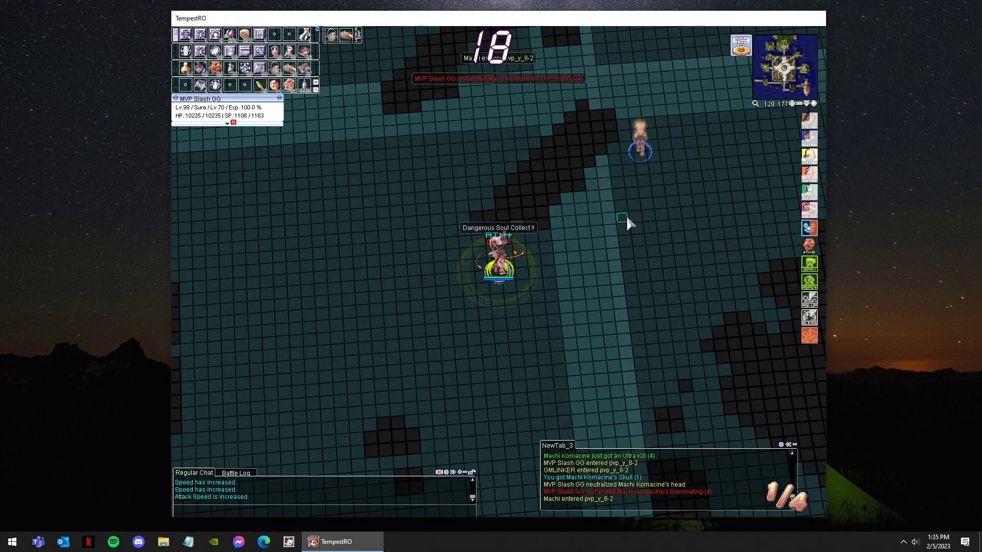
Absorb Spirits, recast Dangerous Soul Collect, then respawn at the last save point.
click(626, 215)
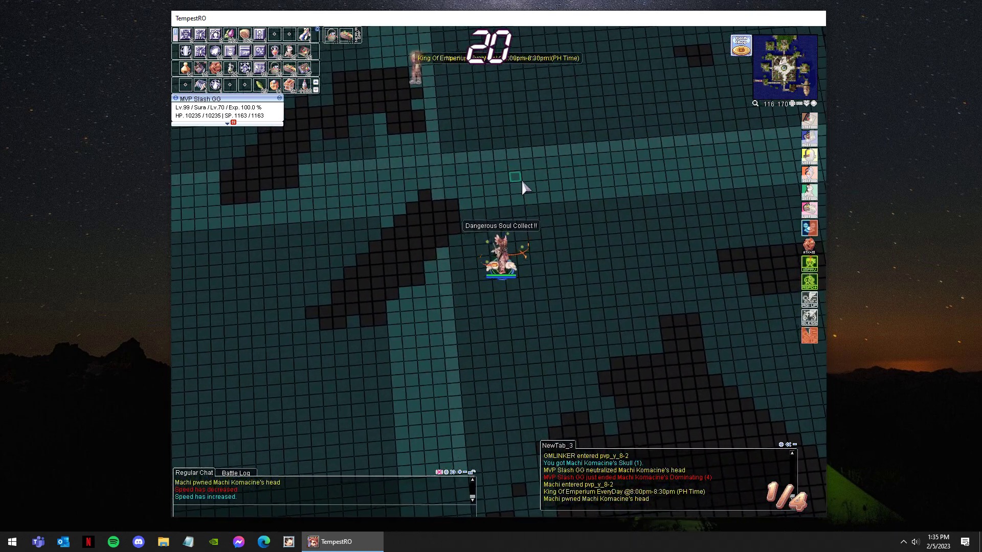
key(F5)
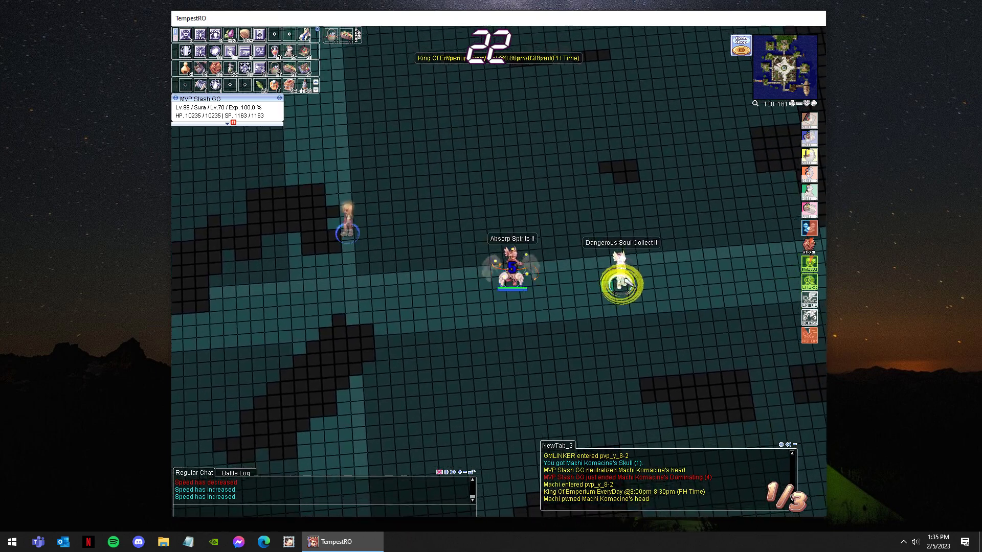
key(F6)
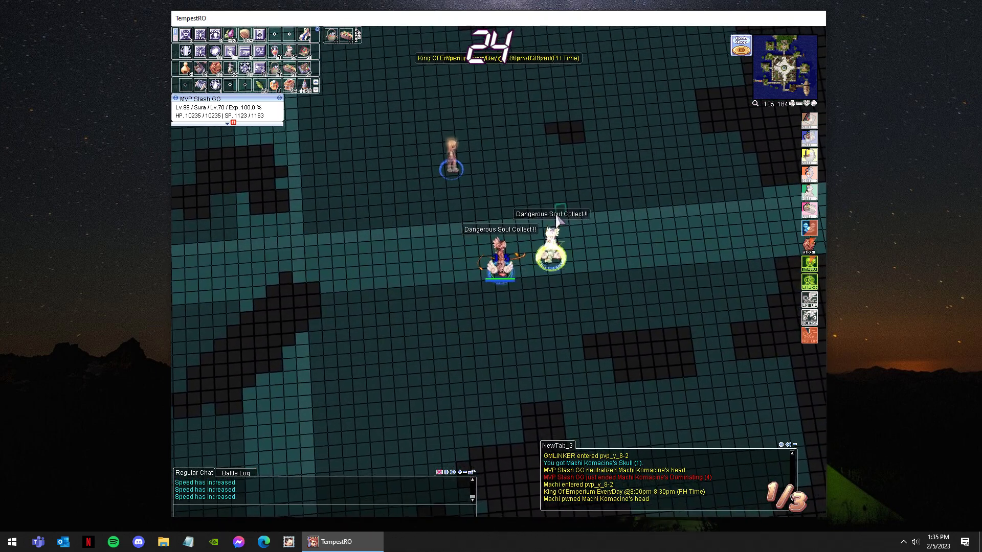
key(F6)
click(503, 293)
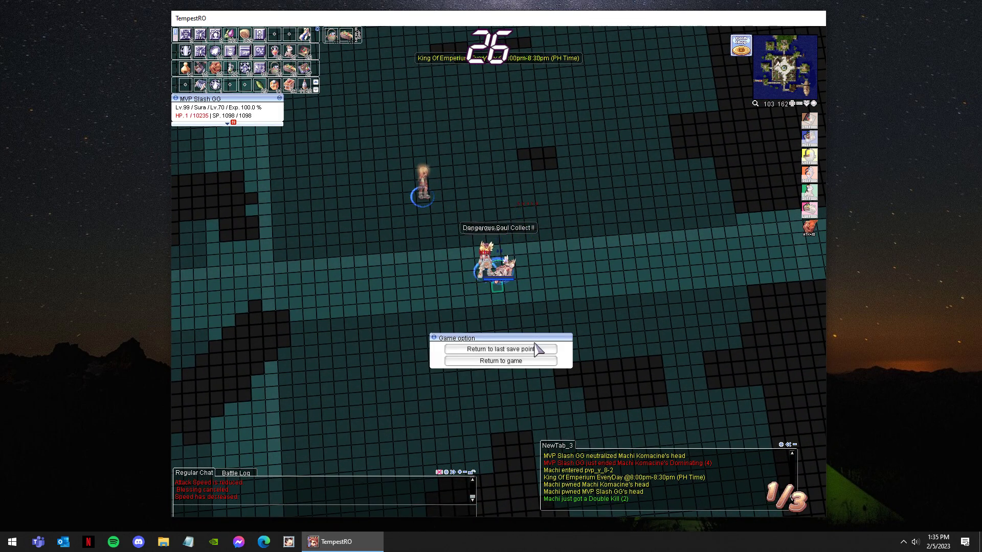
click(539, 296)
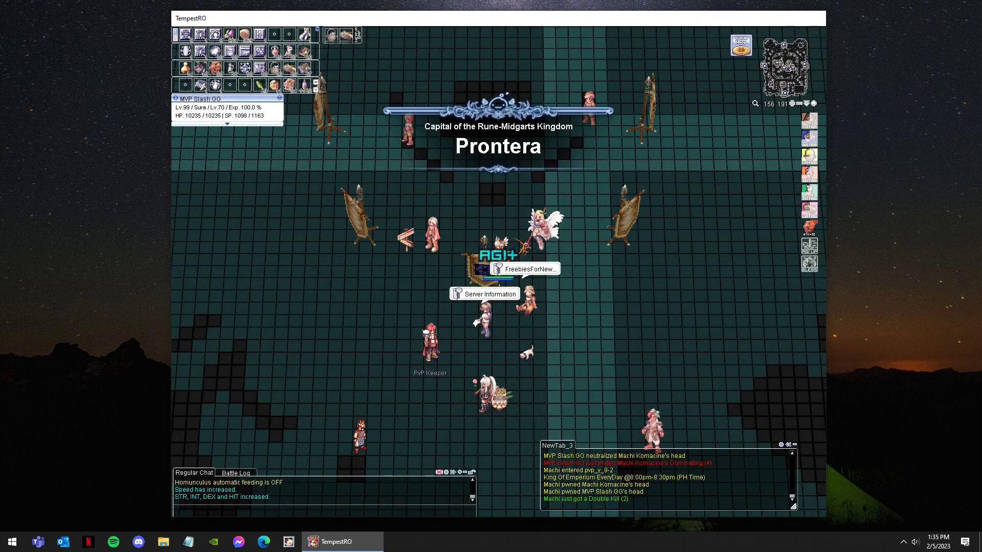
Charge spirit spheres in the arena and whisper 'thanks' to GMLINKER.
key(F6)
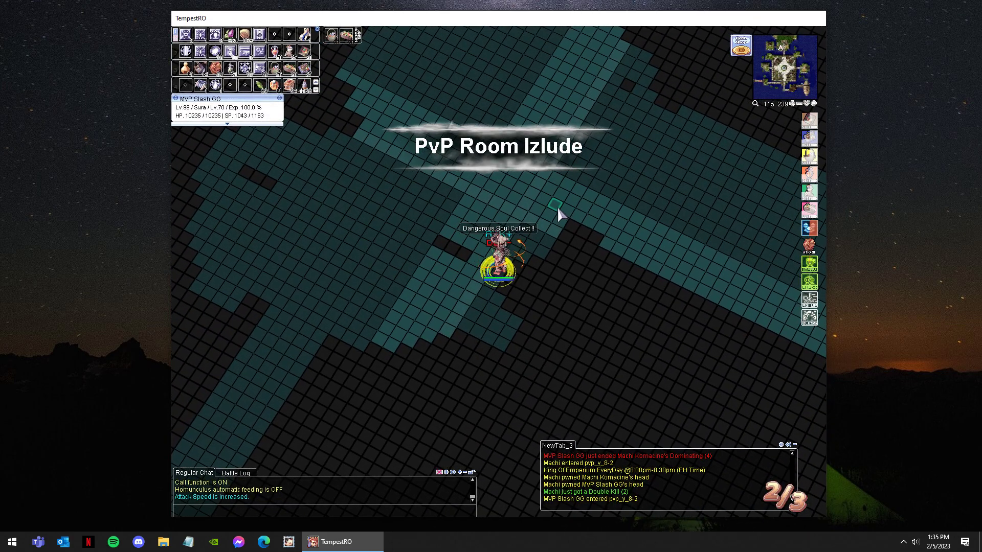
click(557, 210)
key(Return)
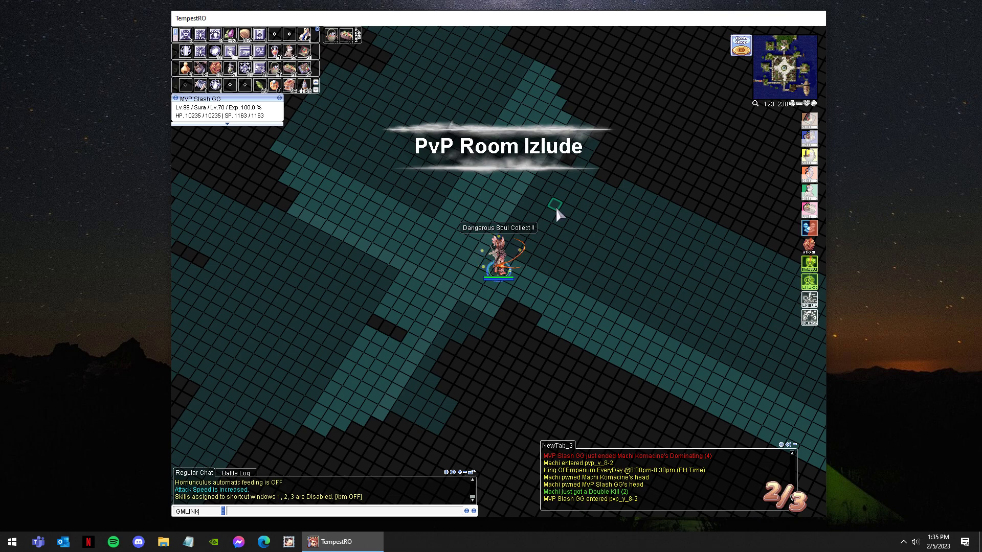
text(ER)
key(Tab)
text(tt)
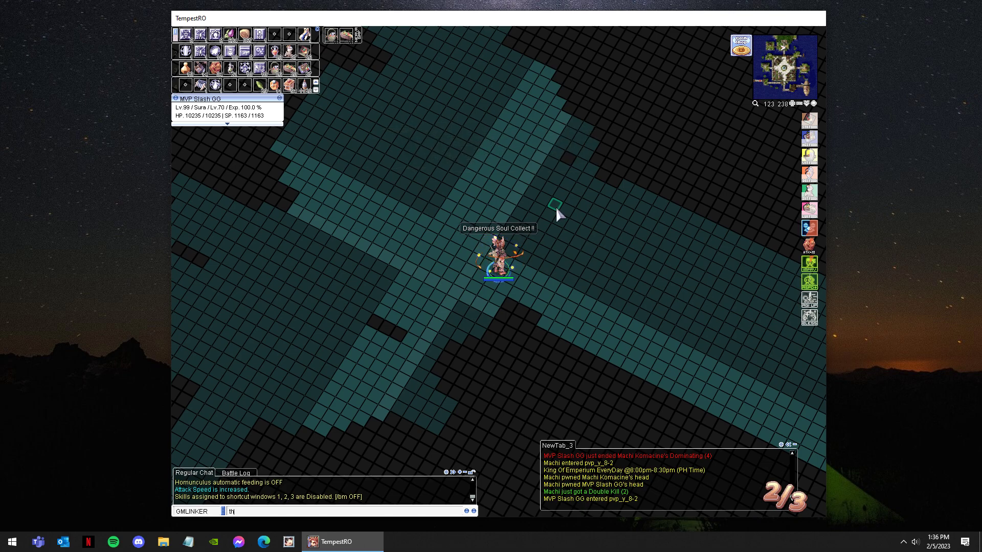
text(anks)
key(Return)
key(F7)
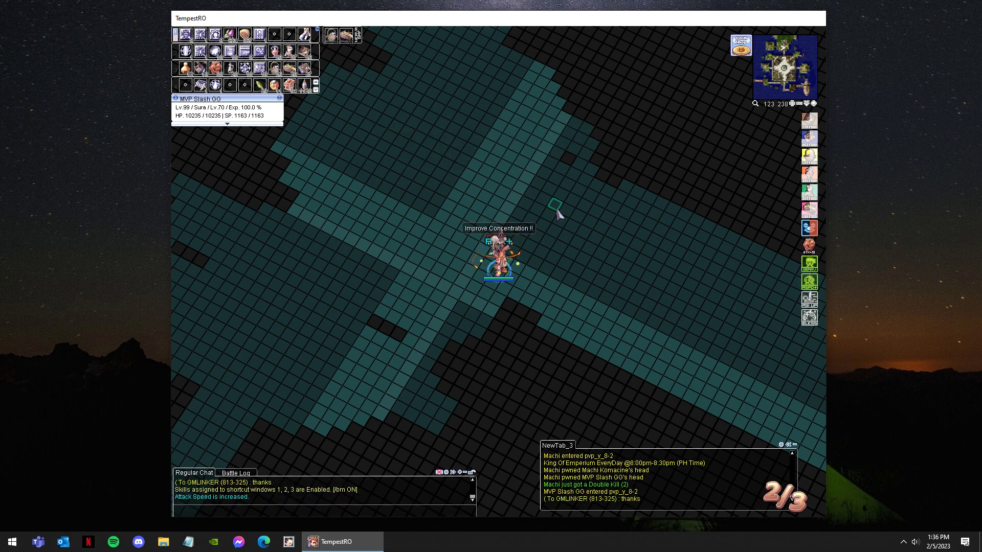
Dash twice toward the opponent with Body Relocation, recharge spheres, and absorb spirits.
key(F8)
click(601, 272)
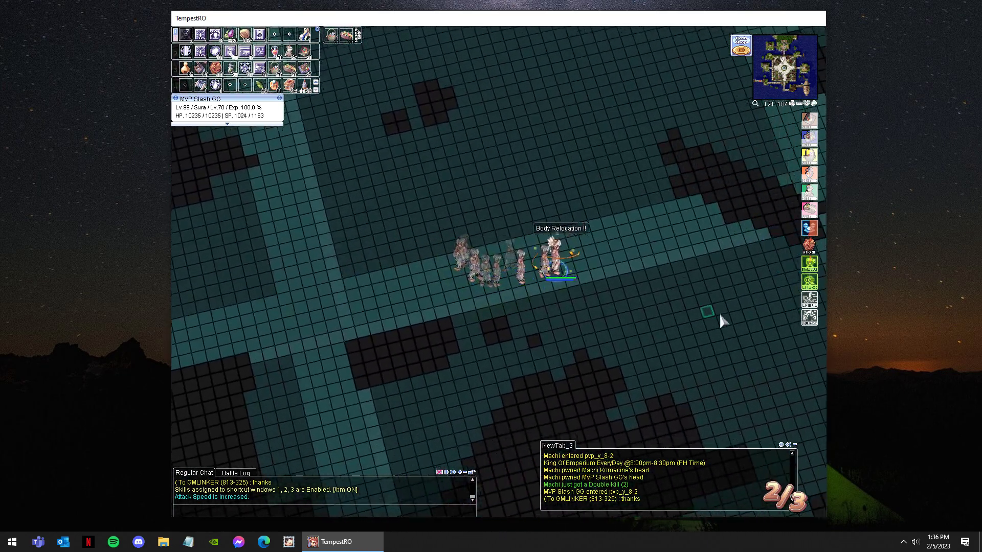
key(F8)
click(719, 314)
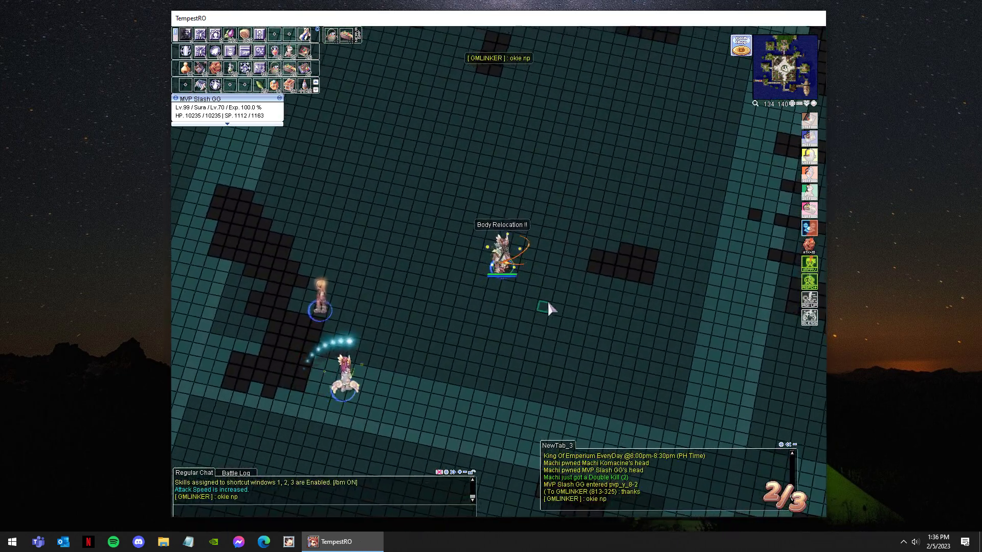
key(F9)
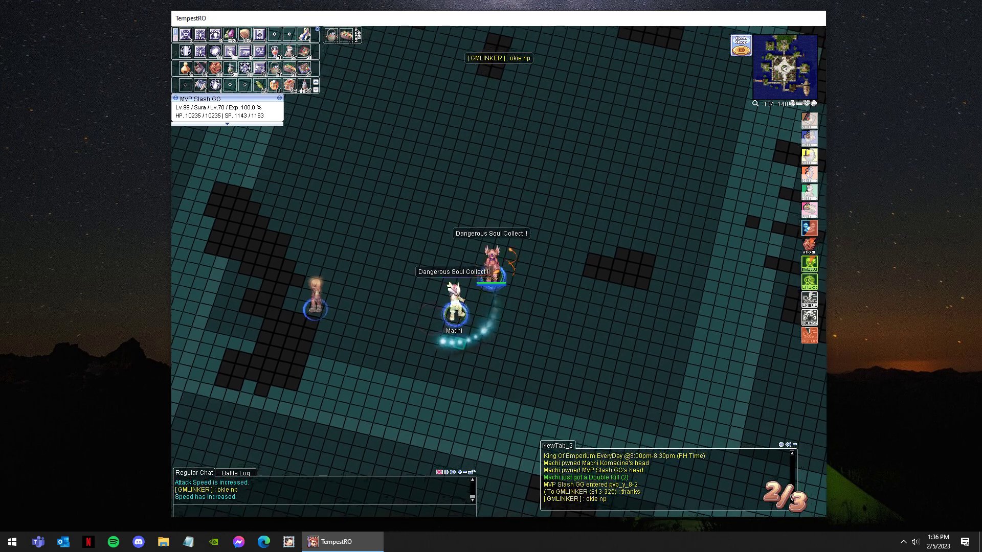
click(454, 279)
Close in on the first opponent and finish it off for a skull.
key(F8)
click(524, 318)
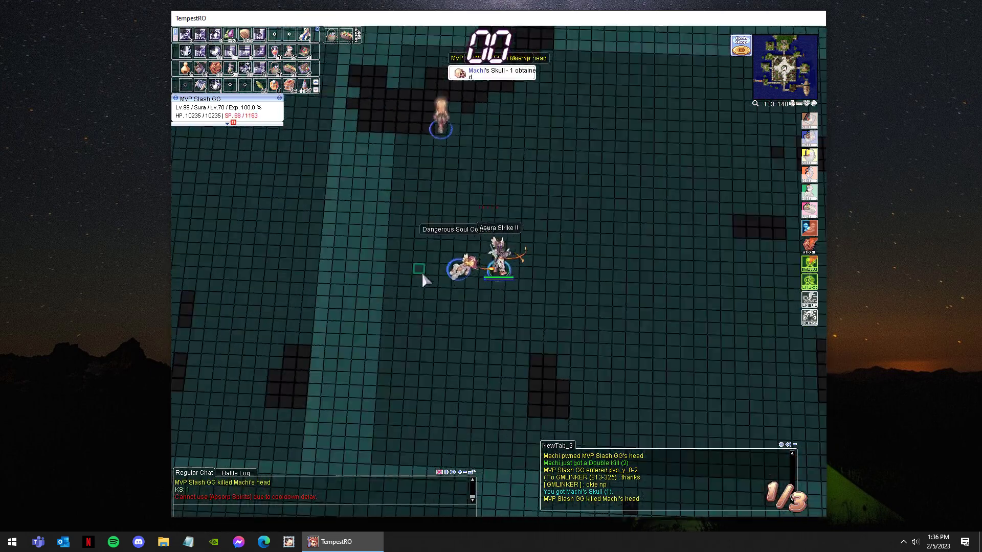
click(563, 213)
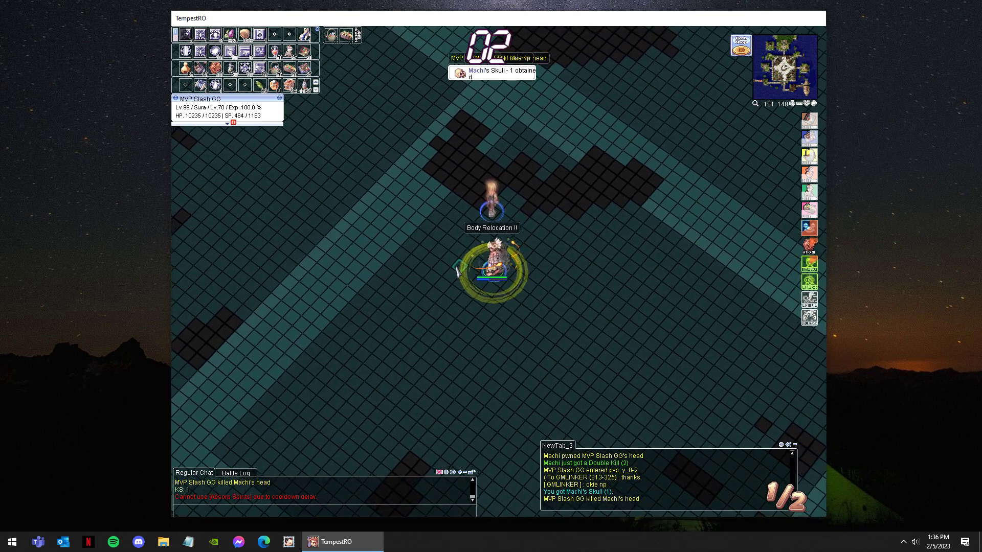
click(542, 274)
Recharge spirit spheres, buff speed and dexterity, and reposition as the opponent returns.
key(F7)
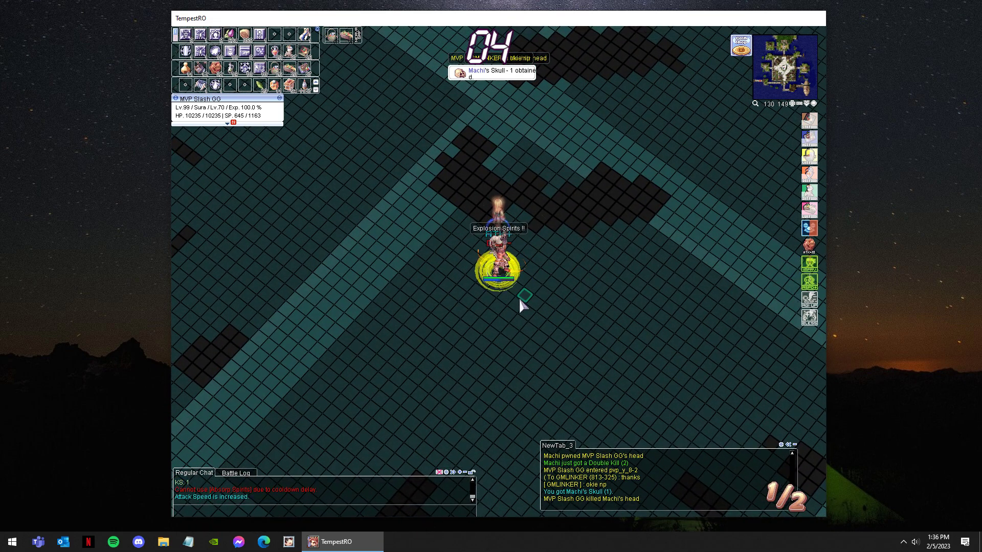
key(F8)
click(518, 317)
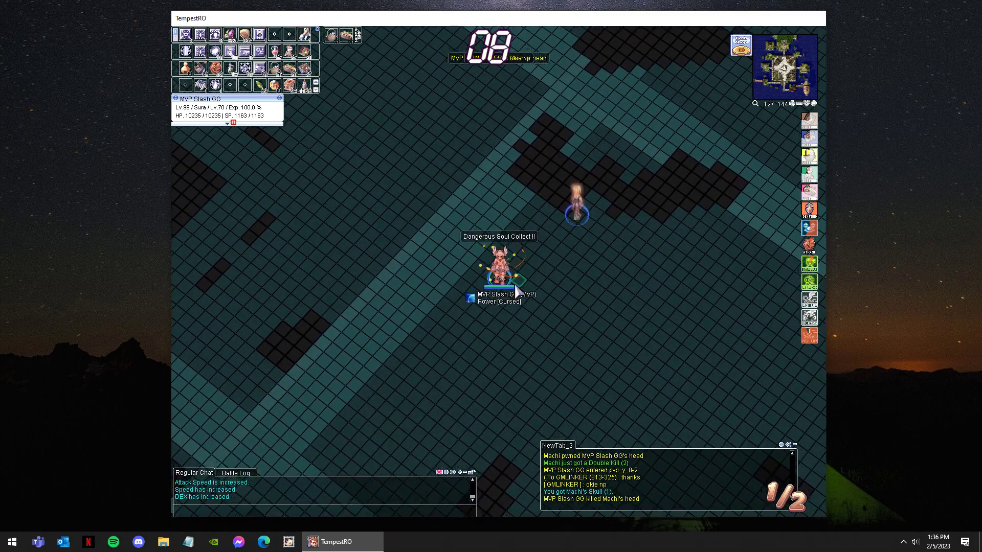
click(572, 304)
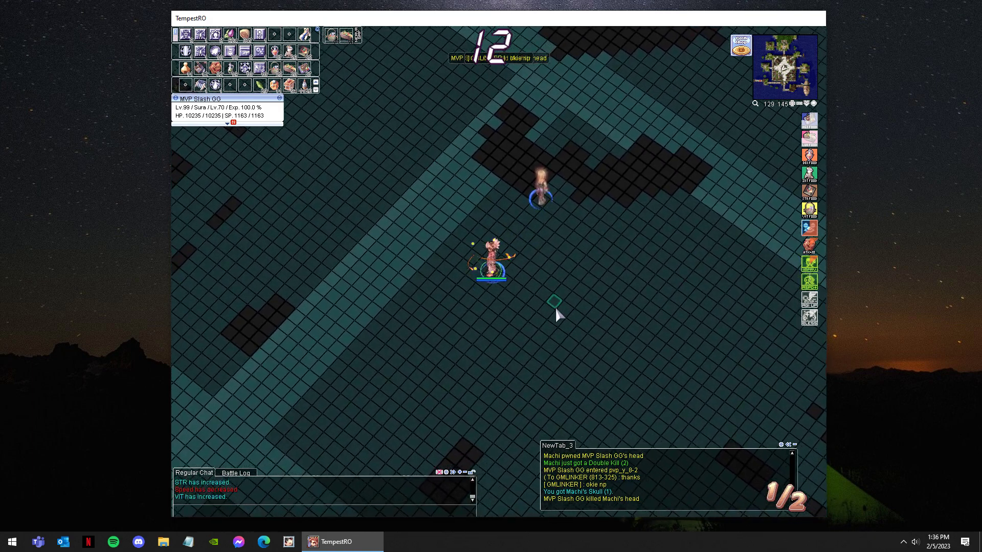
click(569, 281)
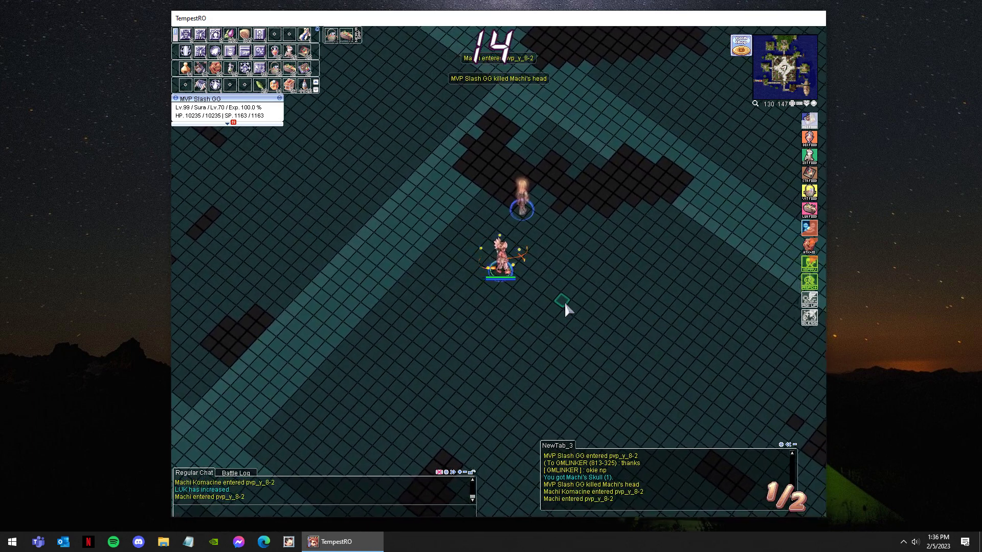
click(565, 309)
click(535, 280)
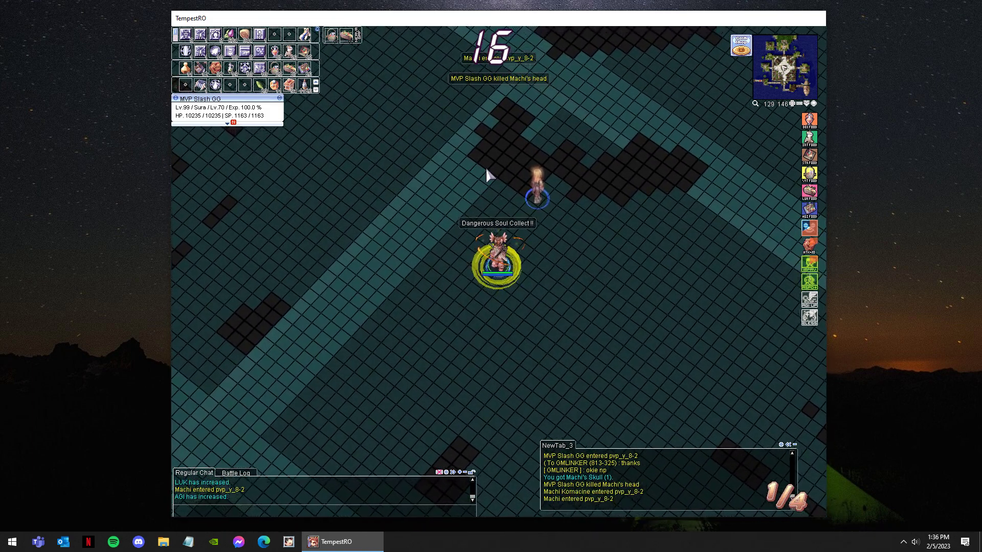
Strike down the second opponent, then Asura Strike the respawned one for a Triple Kill.
key(F1)
click(449, 208)
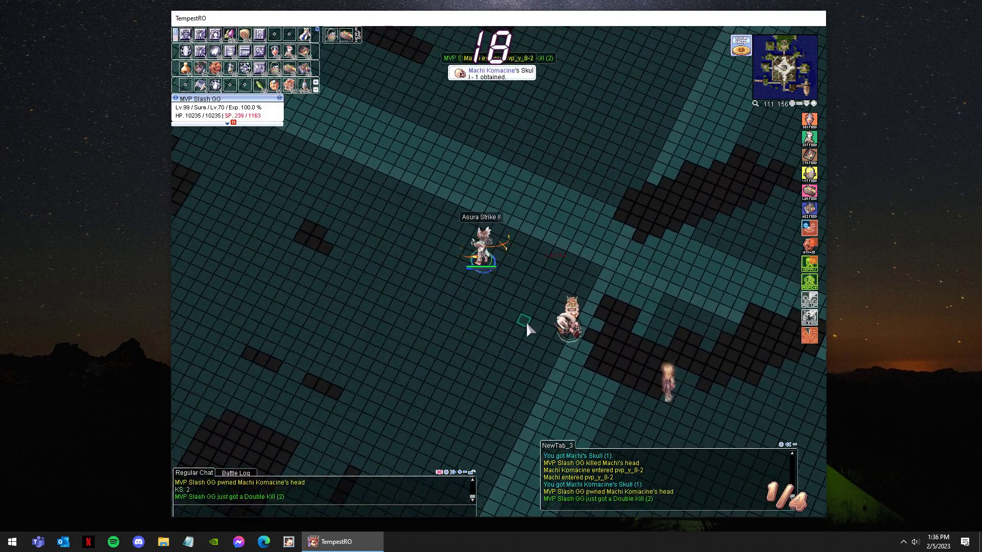
click(599, 338)
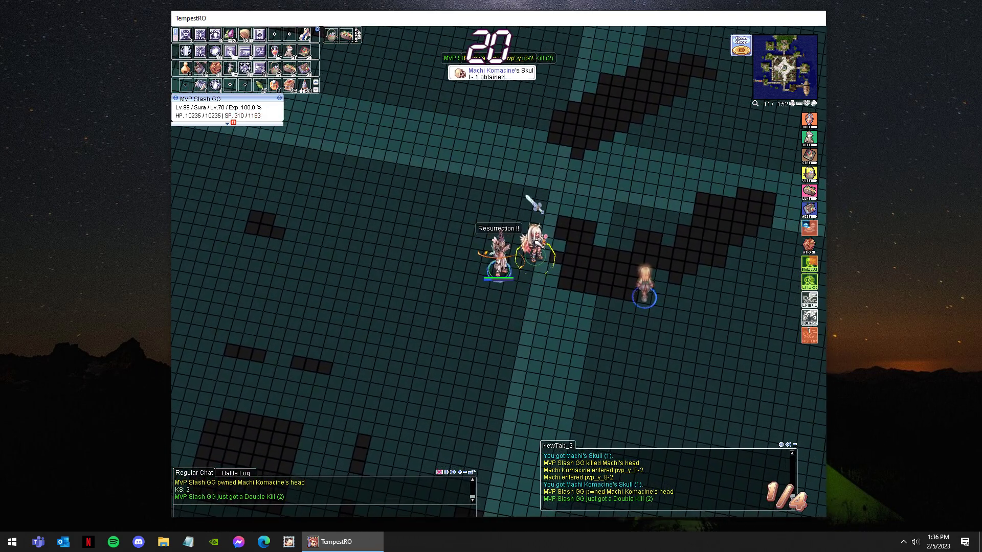
key(F1)
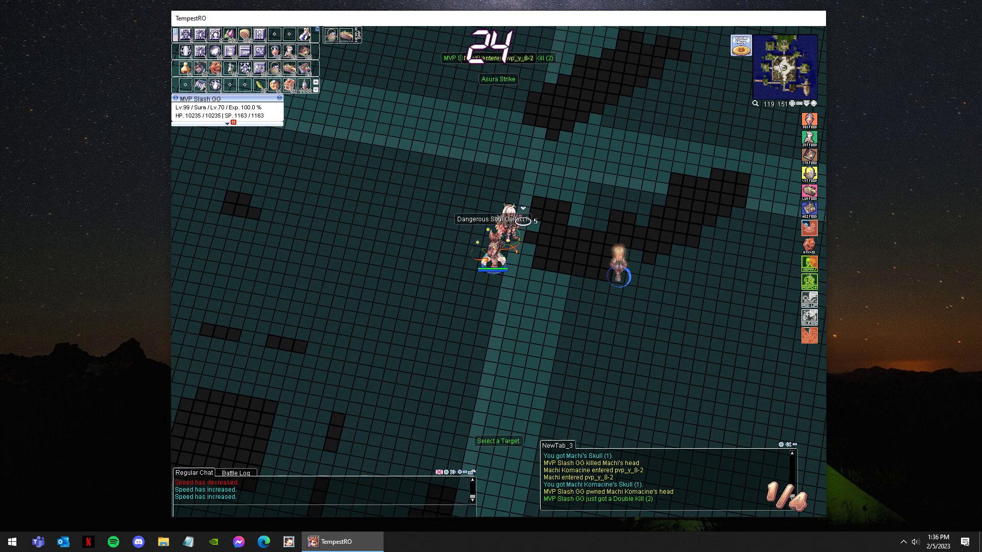
key(F2)
click(537, 281)
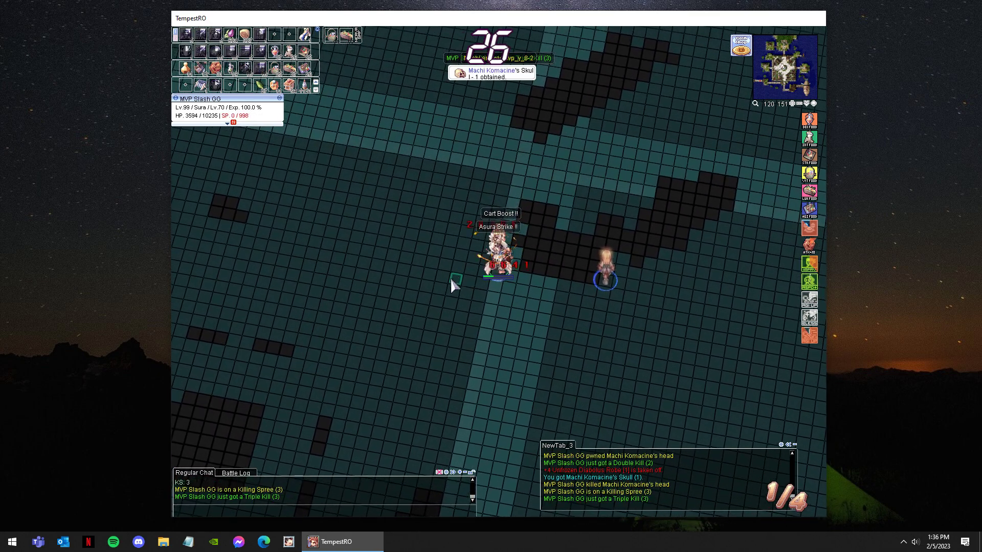
key(F1)
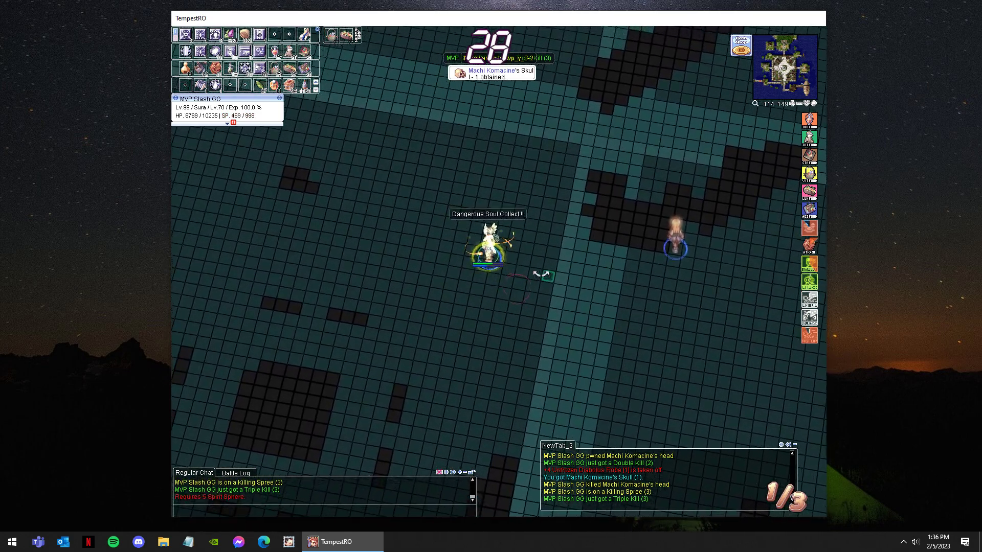